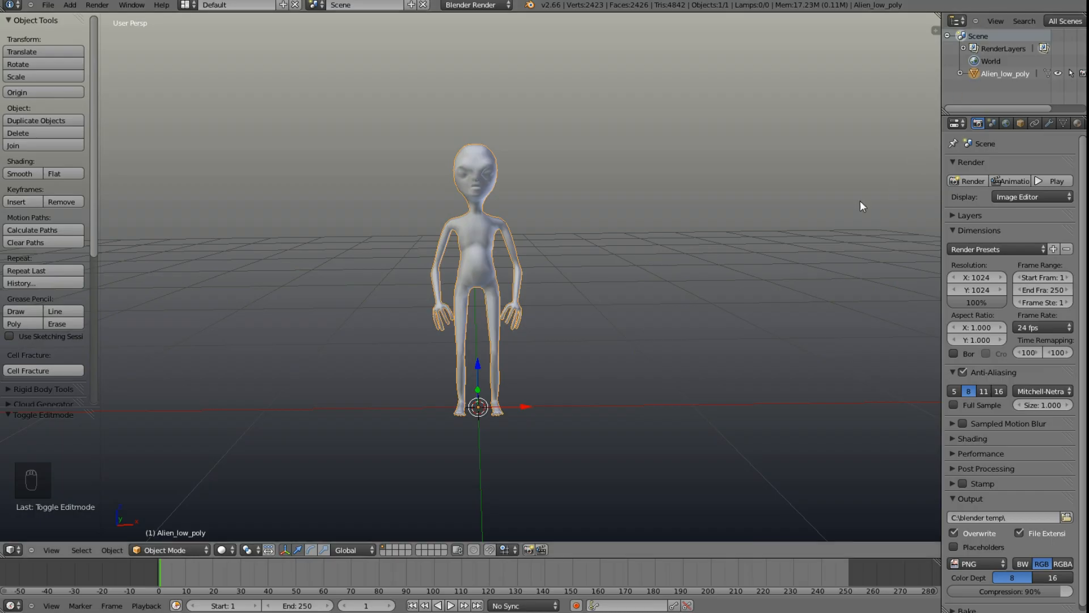
# Step: Examine the low-poly alien model from the front and side in Object Mode
pyautogui.moveTo(548, 269); pyautogui.dragTo(641, 293, button='middle')
pyautogui.press('Tab')
pyautogui.scroll(2, 550, 312)
pyautogui.press('Tab')
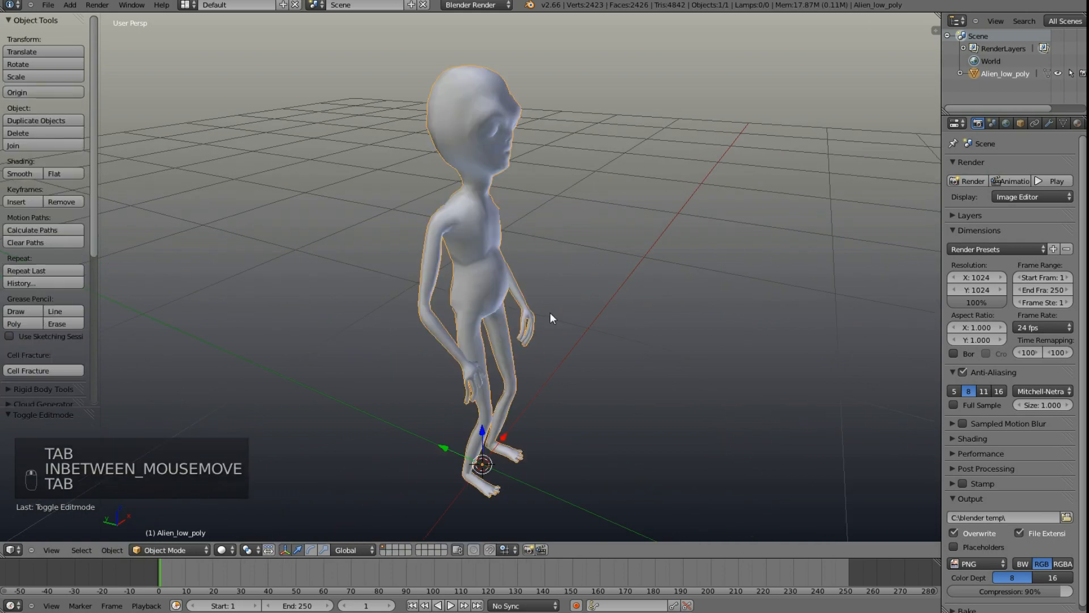
pyautogui.scroll(1, 549, 313)
pyautogui.moveTo(458, 287); pyautogui.dragTo(357, 286, button='middle')
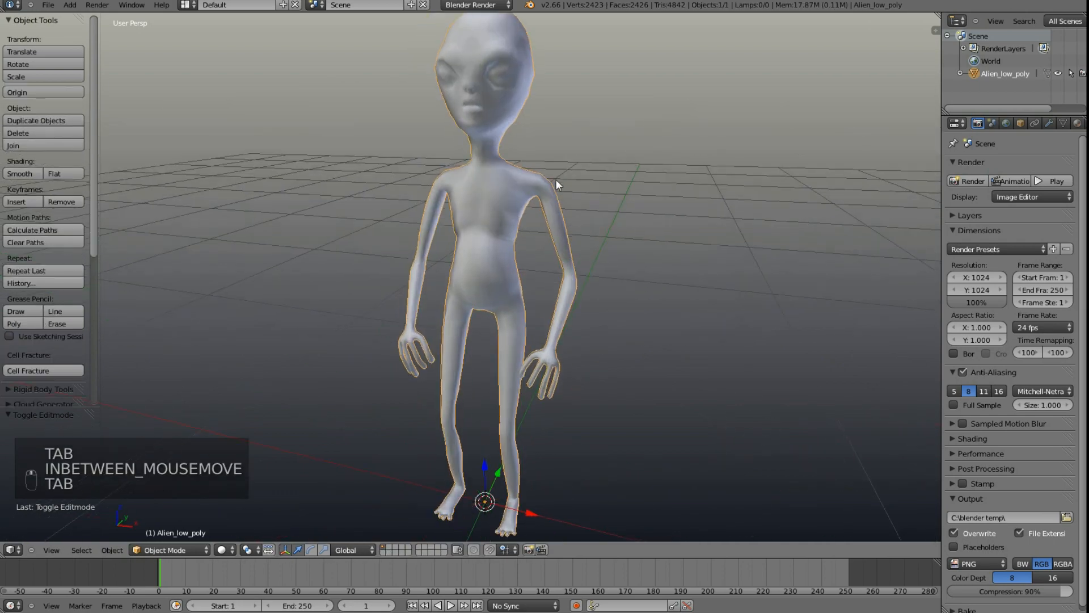
pyautogui.keyDown('shift'); pyautogui.moveTo(556, 179); pyautogui.dragTo(533, 287, button='middle'); pyautogui.keyUp('shift')
# Step: Examine the alien's mesh topology around the head, neck, shoulders and arms in Edit Mode, then return to Object Mode
pyautogui.press('Tab')
pyautogui.moveTo(527, 341); pyautogui.dragTo(583, 335, button='middle')
pyautogui.scroll(7, 579, 335)
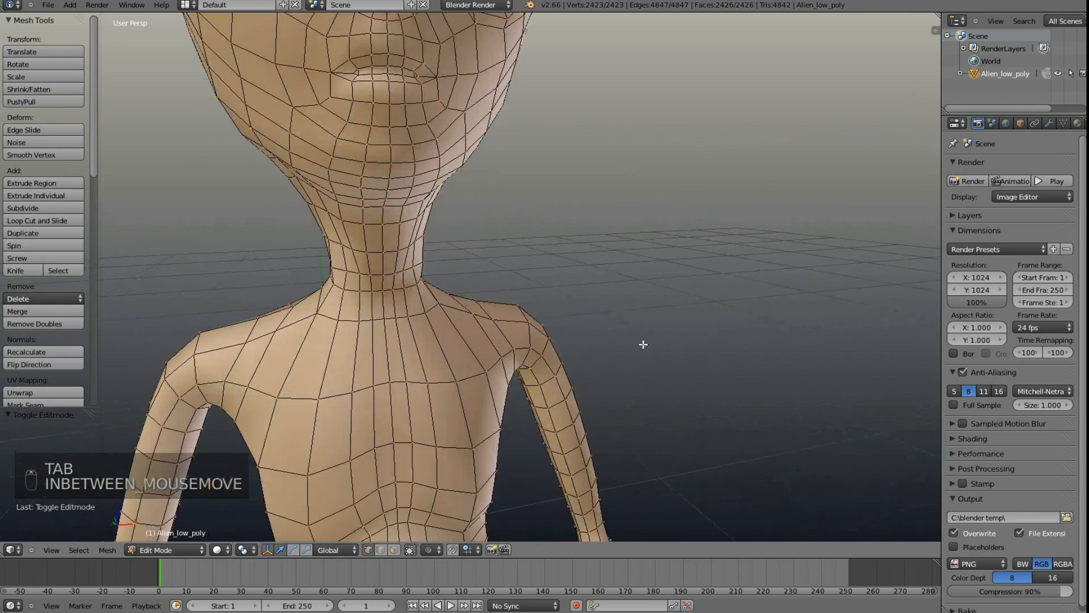
pyautogui.moveTo(652, 353); pyautogui.dragTo(603, 361, button='middle')
pyautogui.scroll(-8, 600, 354)
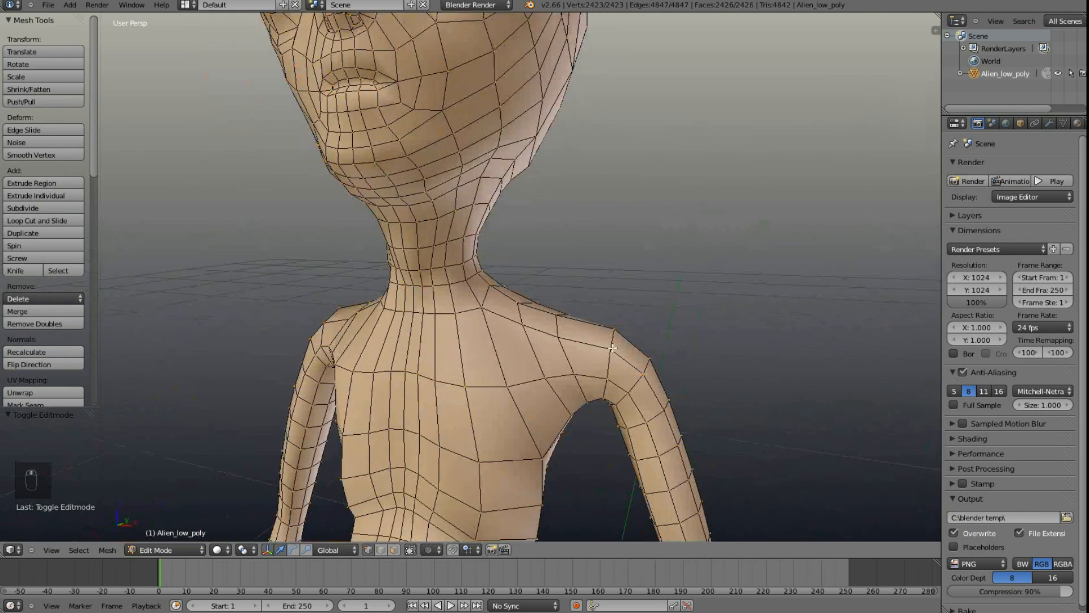
pyautogui.press('a')
pyautogui.moveTo(516, 404)
pyautogui.mouseDown(button='middle')
pyautogui.moveTo(562, 435)
pyautogui.moveTo(635, 440)
pyautogui.moveTo(652, 421)
pyautogui.moveTo(573, 433)
pyautogui.moveTo(620, 406)
pyautogui.moveTo(607, 380)
pyautogui.moveTo(581, 408)
pyautogui.moveTo(603, 417)
pyautogui.moveTo(539, 407)
pyautogui.moveTo(603, 344)
pyautogui.moveTo(653, 325)
pyautogui.mouseUp(button='middle')
pyautogui.press('Tab')
pyautogui.scroll(8, 653, 324)
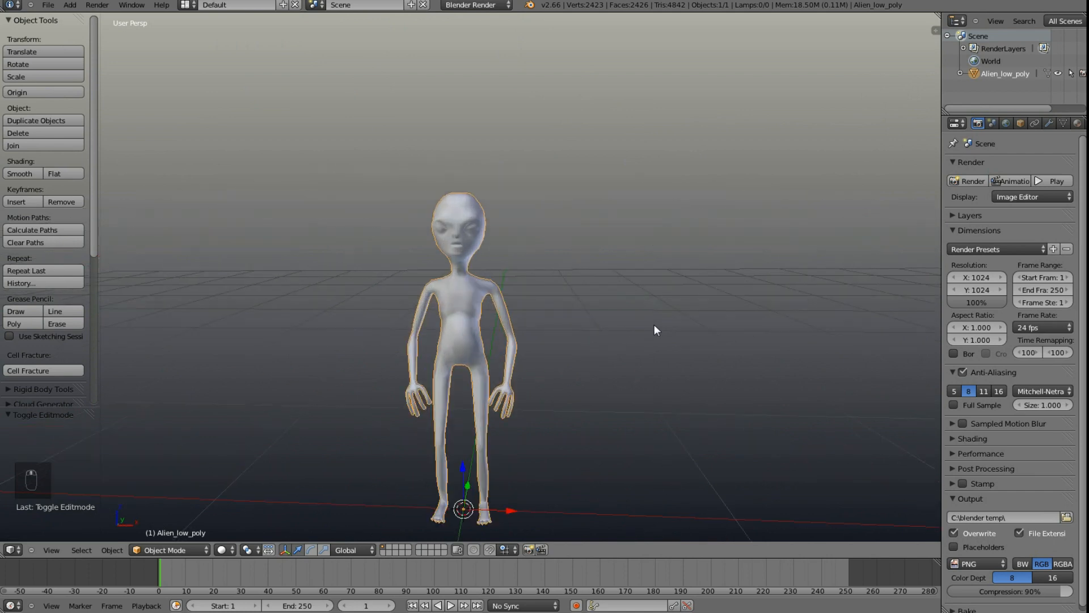
# Step: Add a Human (Meta-Rig) armature to the scene at the alien's feet
pyautogui.keyDown('shift'); pyautogui.moveTo(691, 358); pyautogui.dragTo(687, 283, button='middle'); pyautogui.keyUp('shift')
pyautogui.scroll(-3, 575, 302)
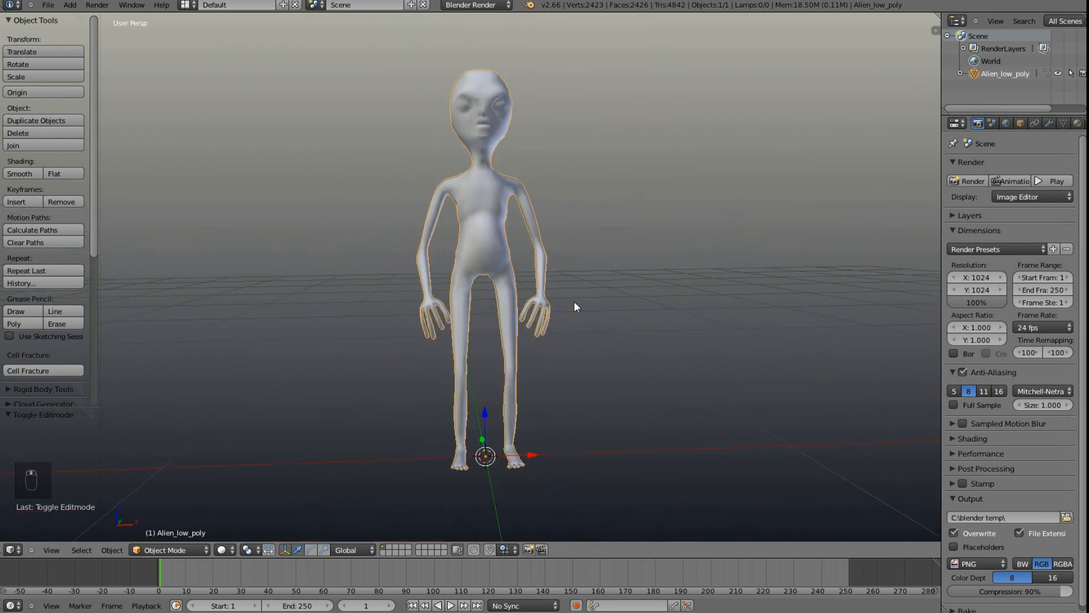
pyautogui.moveTo(513, 287); pyautogui.dragTo(465, 248, button='middle')
pyautogui.hotkey('shift', 'a')
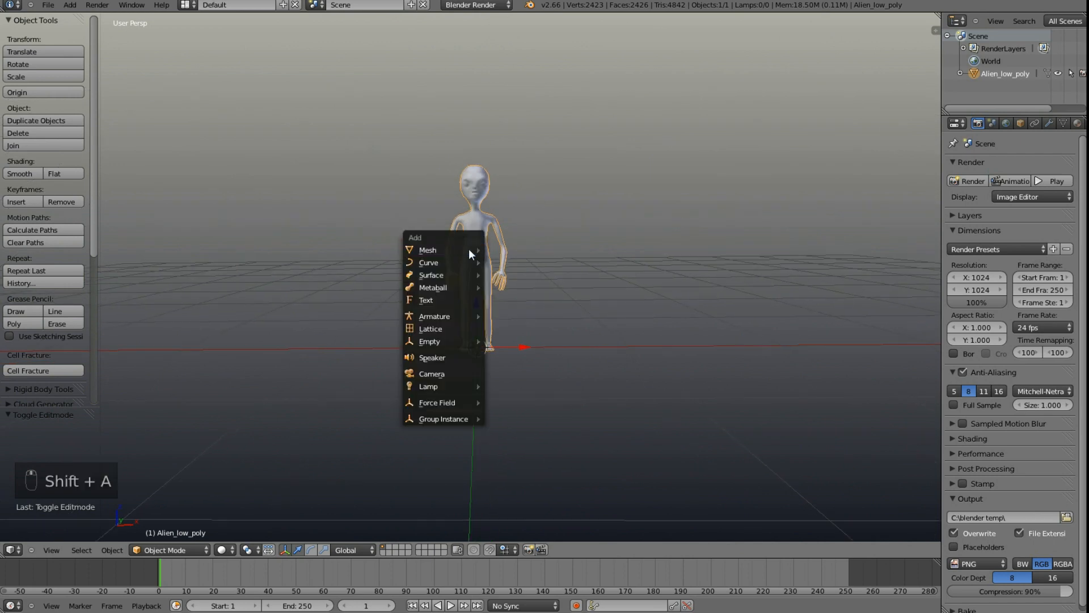
pyautogui.moveTo(468, 249)
pyautogui.moveTo(434, 315)
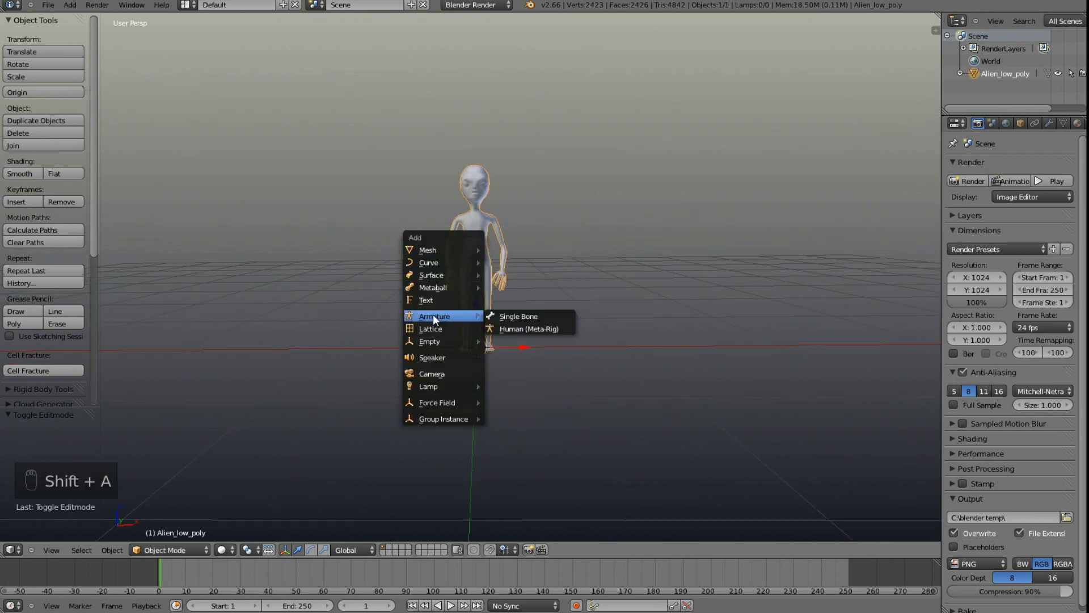
pyautogui.click(533, 329)
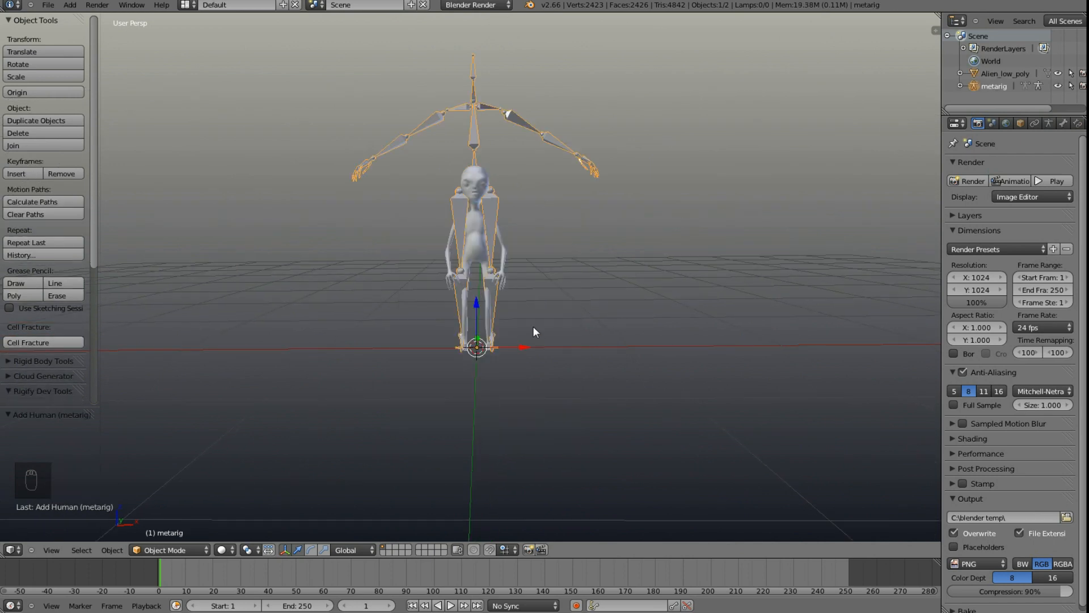
# Step: Search the add-on preferences for "rig" to check whether Rigify is enabled, then close the preferences
pyautogui.moveTo(474, 163); pyautogui.dragTo(421, 179, button='middle')
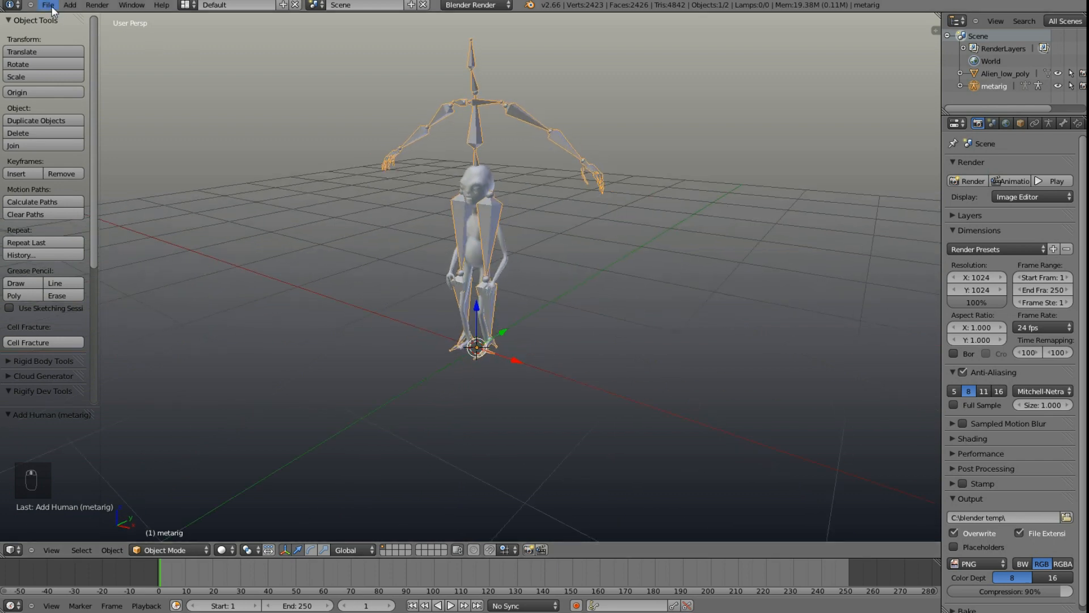
pyautogui.hotkey('ctrl', 'alt', 'u')
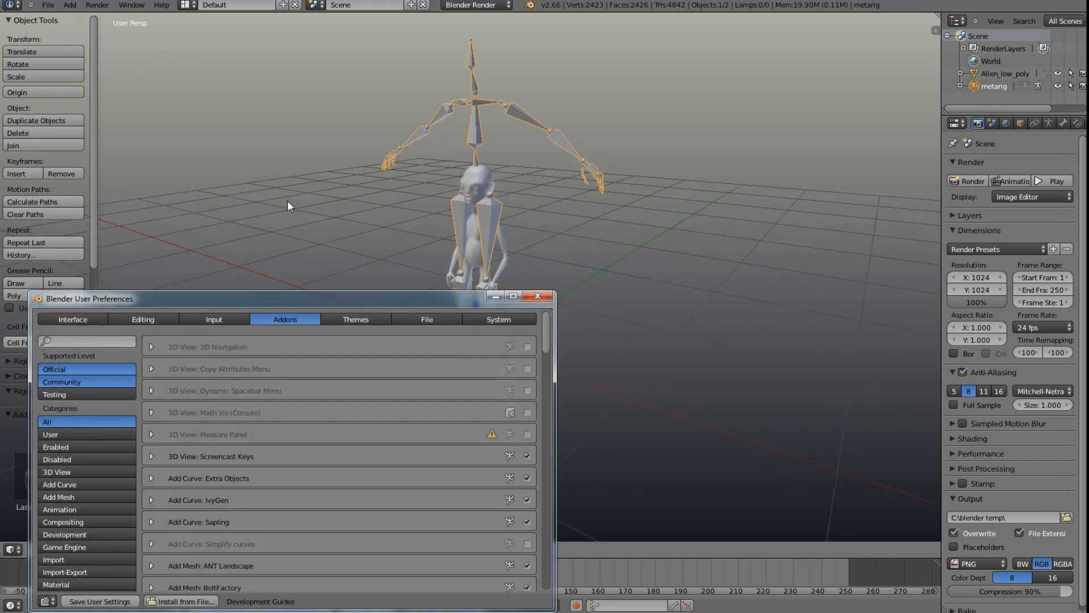
pyautogui.moveTo(302, 303); pyautogui.dragTo(341, 167)
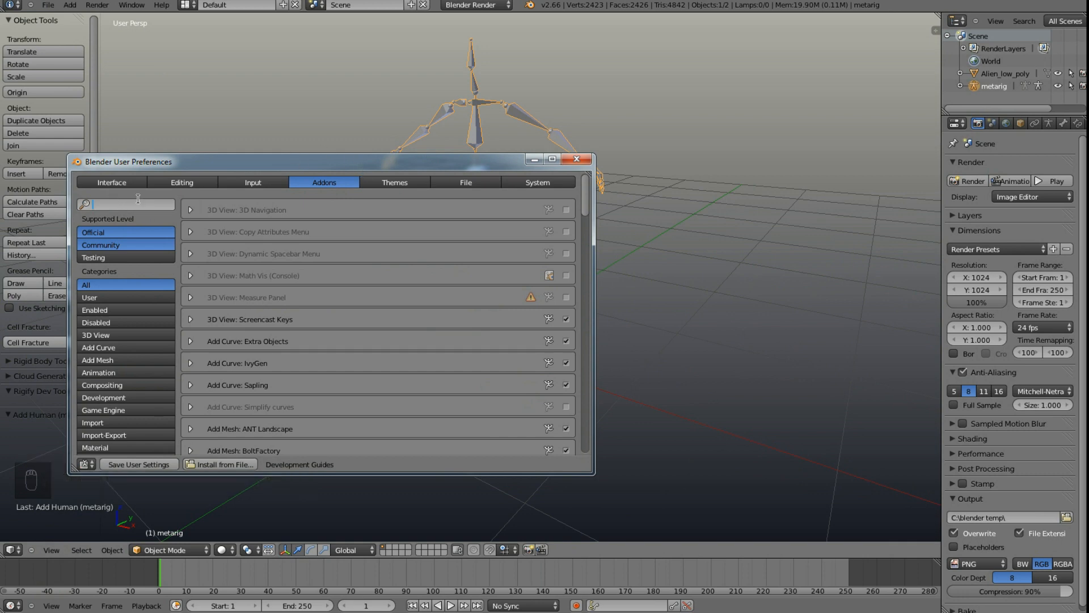
pyautogui.write('rigg')
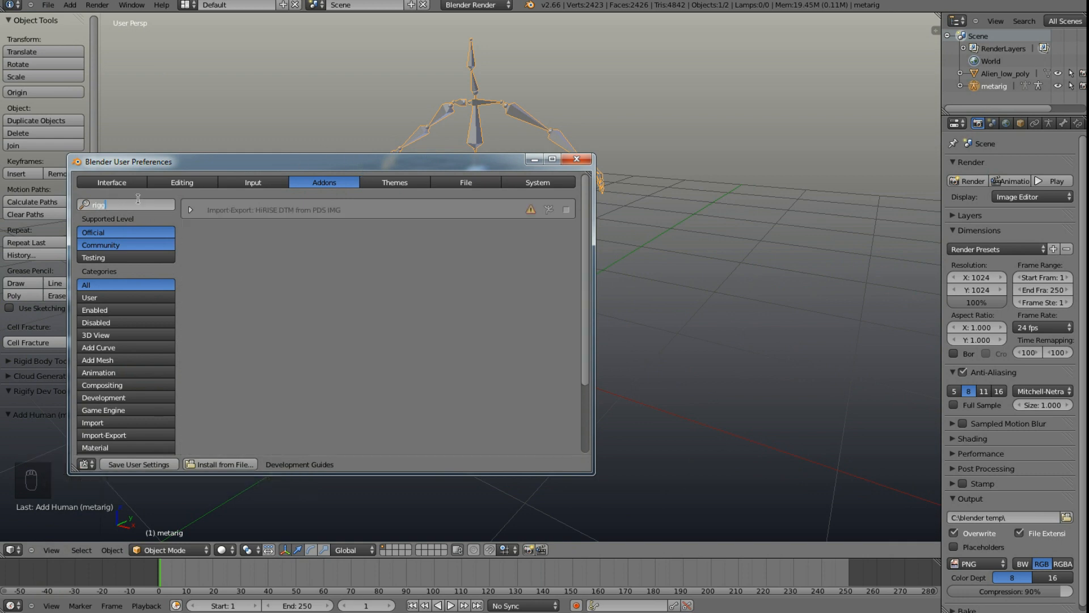
pyautogui.press('BackSpace')
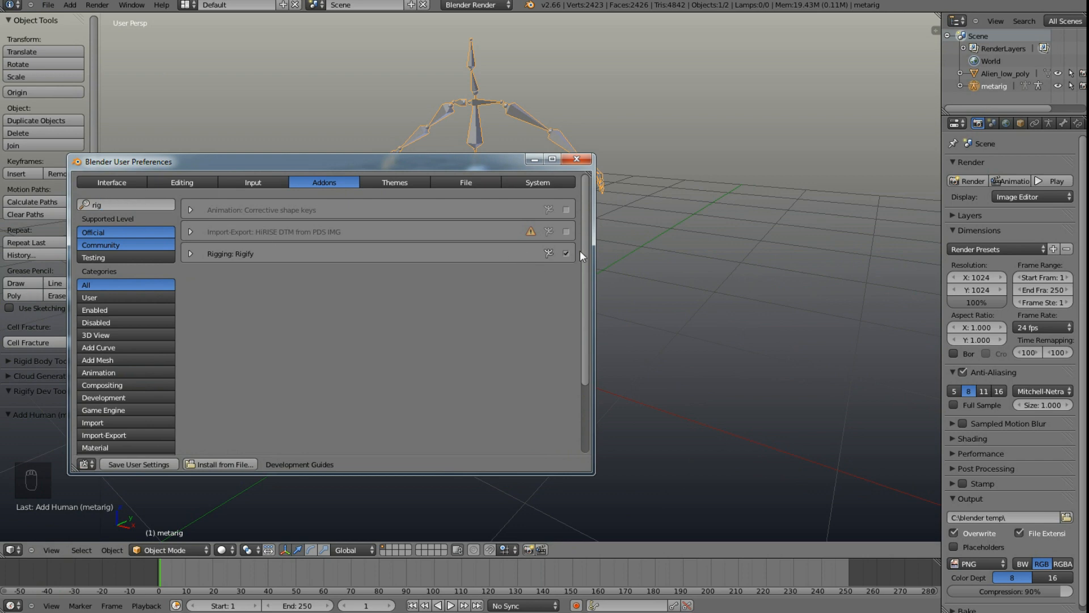
pyautogui.click(585, 162)
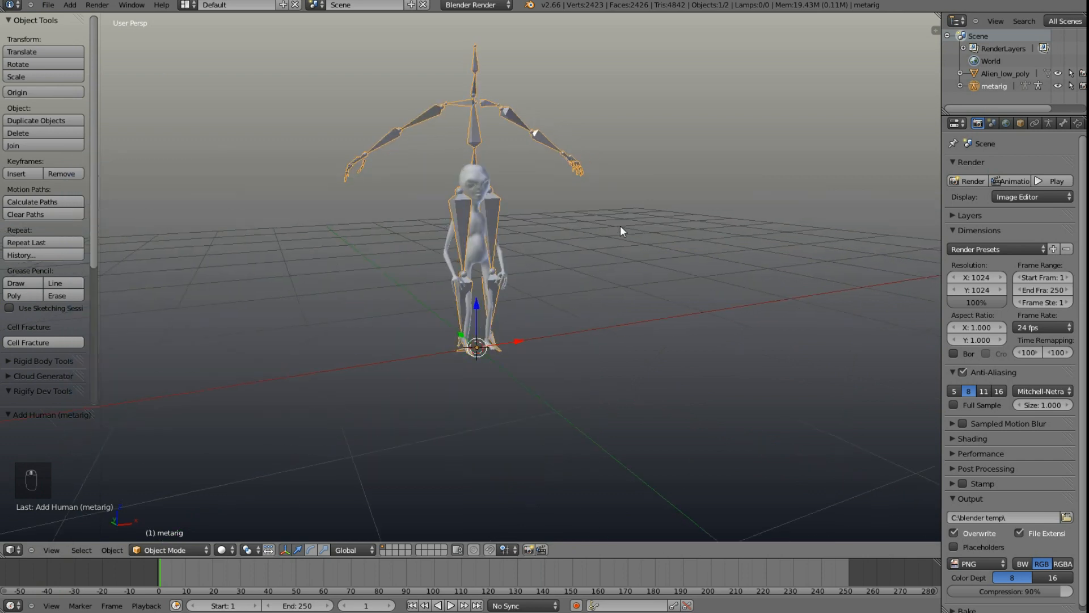
# Step: Scale the metarig down uniformly to about 0.553 to fit the alien's body
pyautogui.press('s')
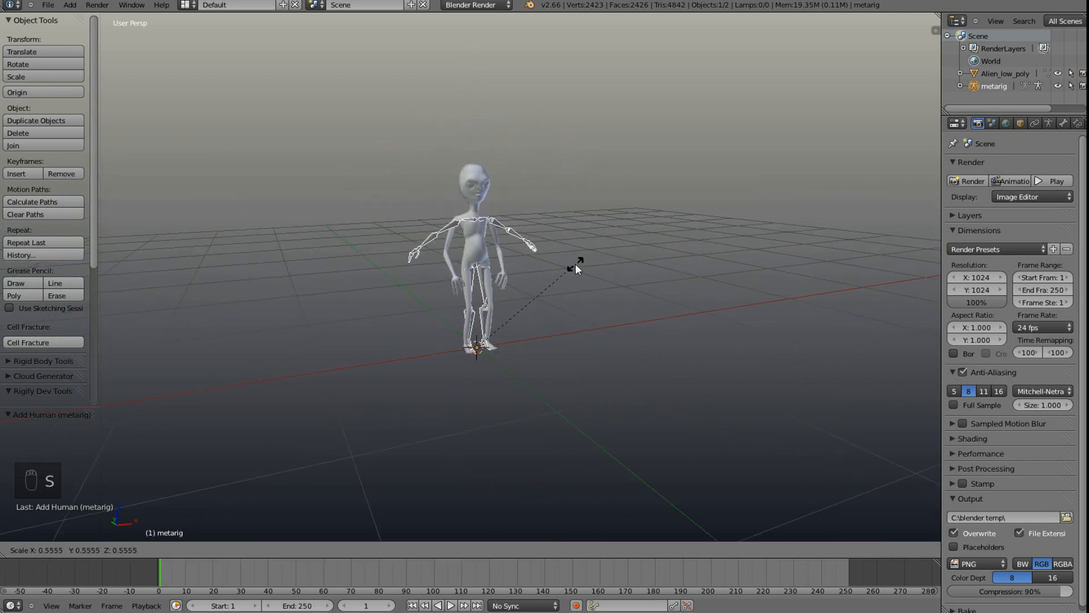
pyautogui.click(575, 266)
pyautogui.moveTo(574, 267); pyautogui.dragTo(658, 298, button='middle')
pyautogui.scroll(4, 618, 299)
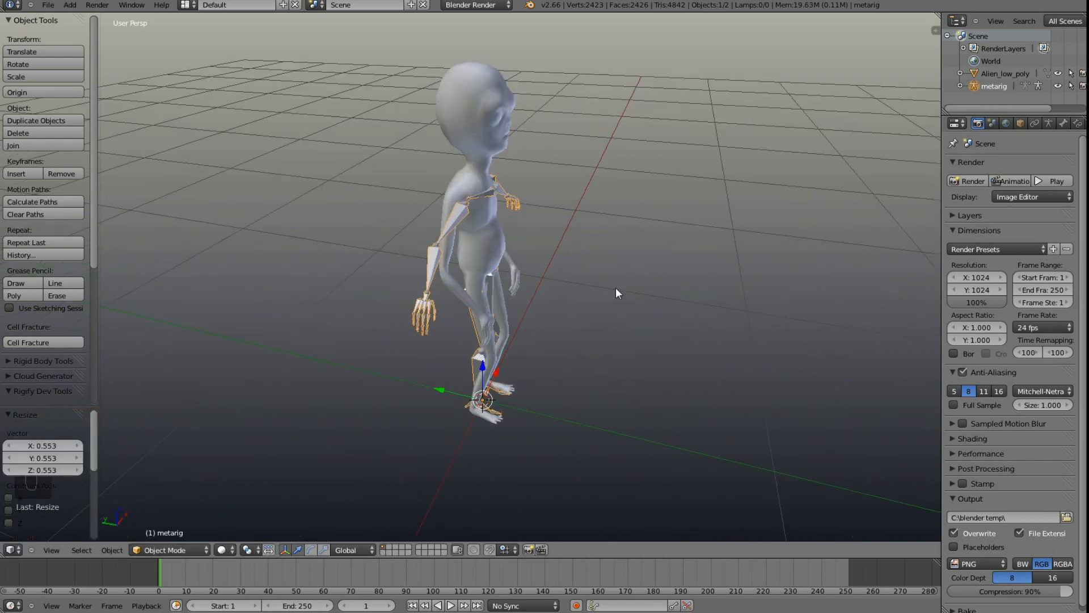
pyautogui.moveTo(509, 261); pyautogui.dragTo(446, 242, button='middle')
pyautogui.keyDown('shift'); pyautogui.moveTo(533, 212); pyautogui.dragTo(493, 312, button='middle'); pyautogui.keyUp('shift')
pyautogui.scroll(3, 490, 317)
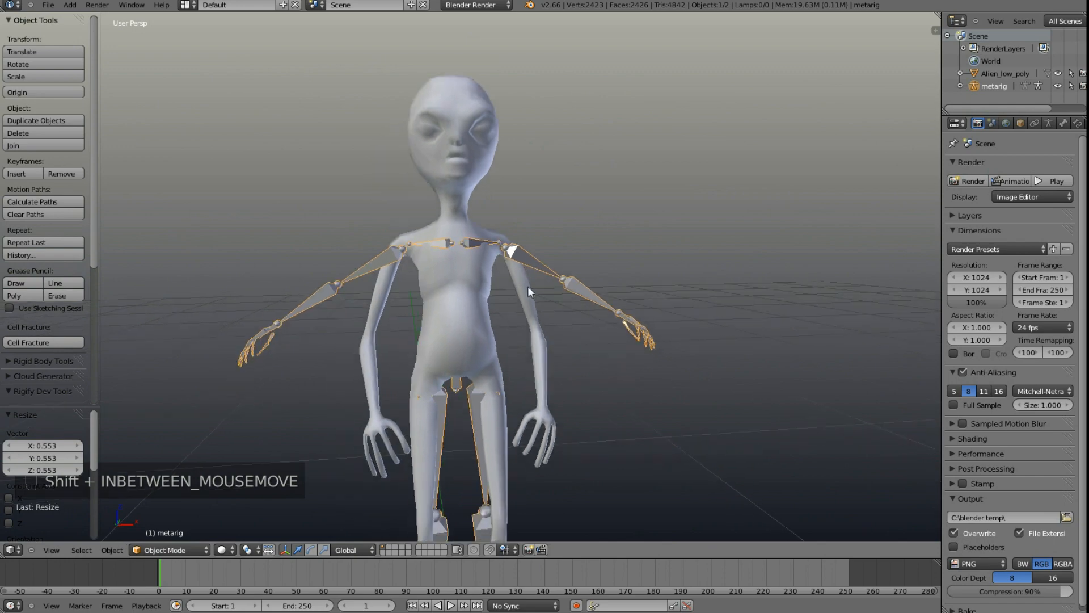
# Step: Scale the metarig up by about 1.031 to match the alien's shoulders, and switch the armature to Edit Mode
pyautogui.press('s')
pyautogui.click(591, 306)
pyautogui.moveTo(591, 305); pyautogui.dragTo(597, 264, button='middle')
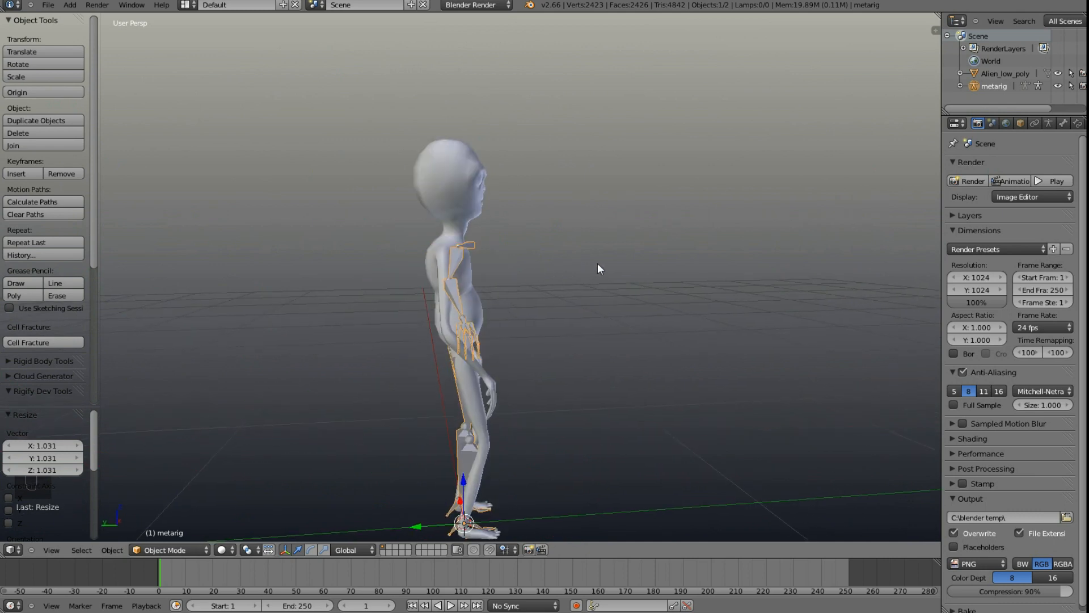
pyautogui.moveTo(463, 291); pyautogui.dragTo(460, 282, button='middle')
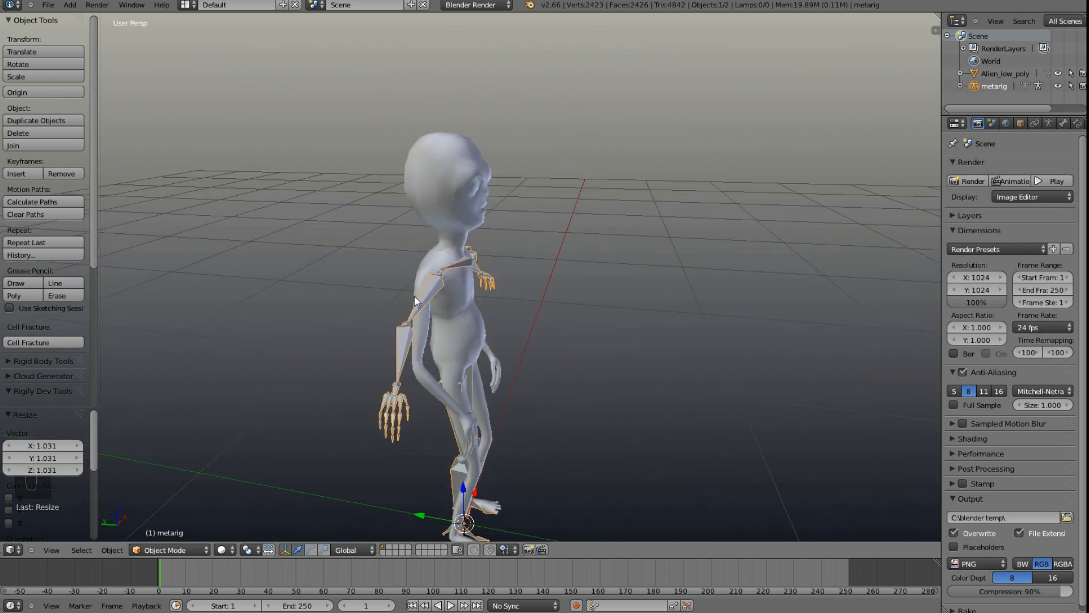
pyautogui.moveTo(432, 477); pyautogui.dragTo(456, 410, button='middle')
pyautogui.press('Tab')
# Step: Box-select the left lower leg and foot bones and move them about 0.021 outward along X in front orthographic view
pyautogui.rightClick(477, 418)
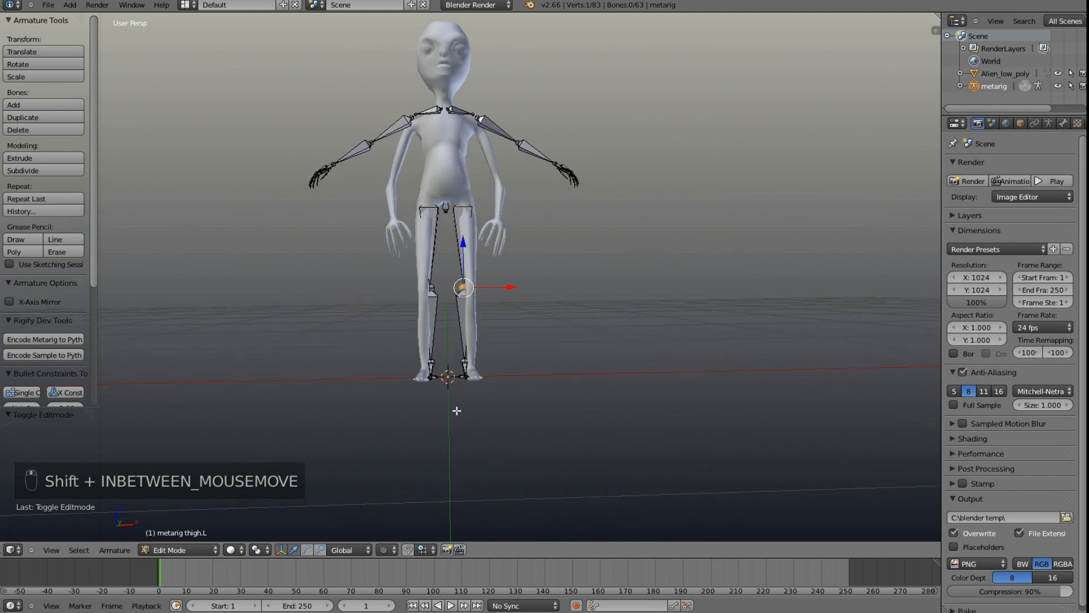
pyautogui.press('b')
pyautogui.moveTo(452, 401); pyautogui.dragTo(520, 304)
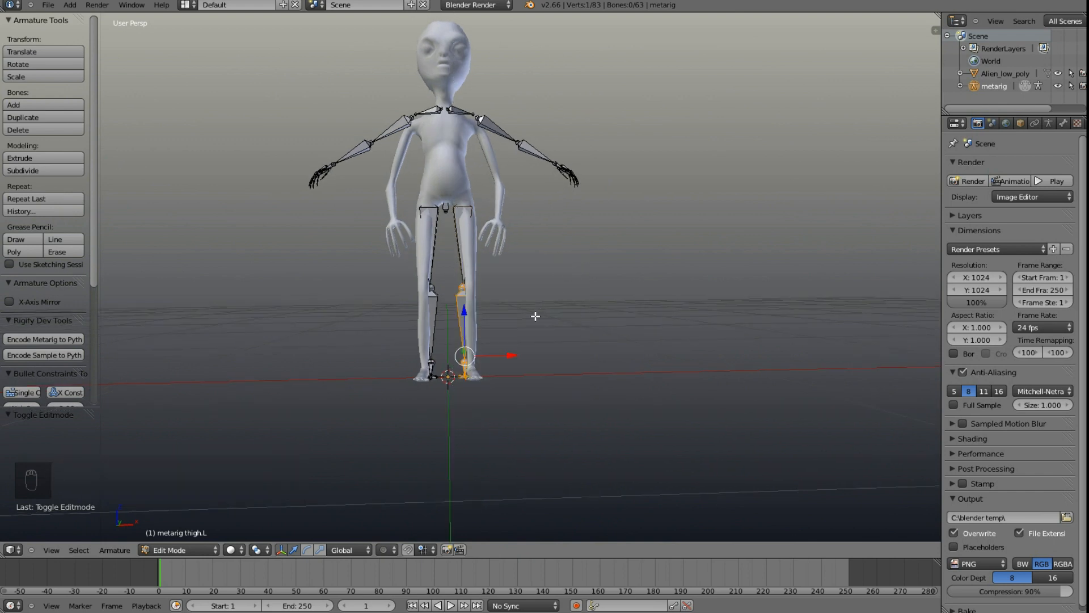
pyautogui.press('KP_5')
pyautogui.press('KP_1')
pyautogui.scroll(3, 516, 378)
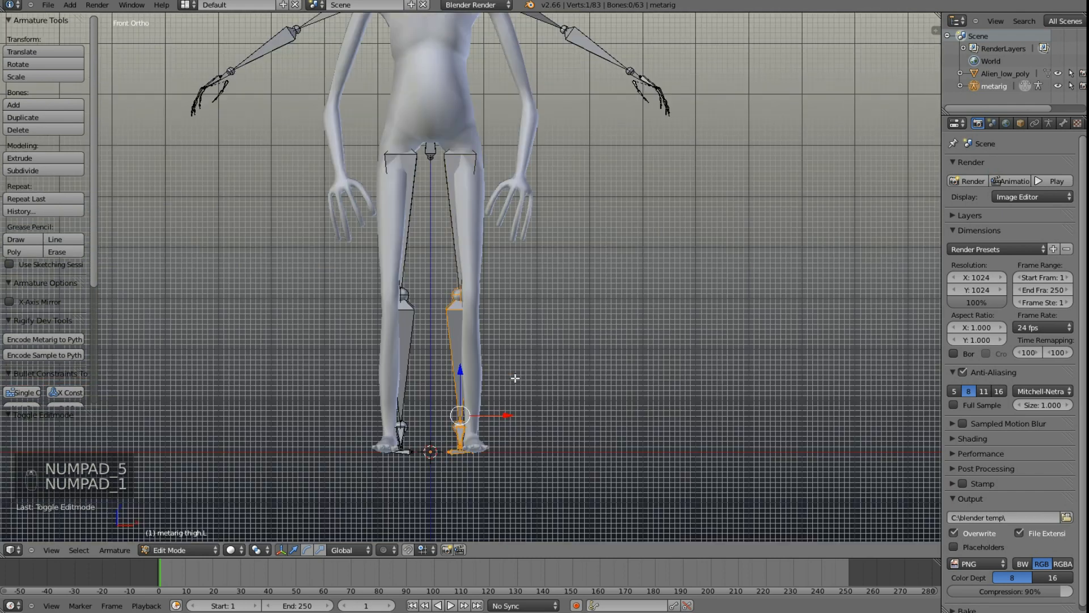
pyautogui.moveTo(505, 416); pyautogui.dragTo(517, 413)
pyautogui.scroll(1, 454, 278)
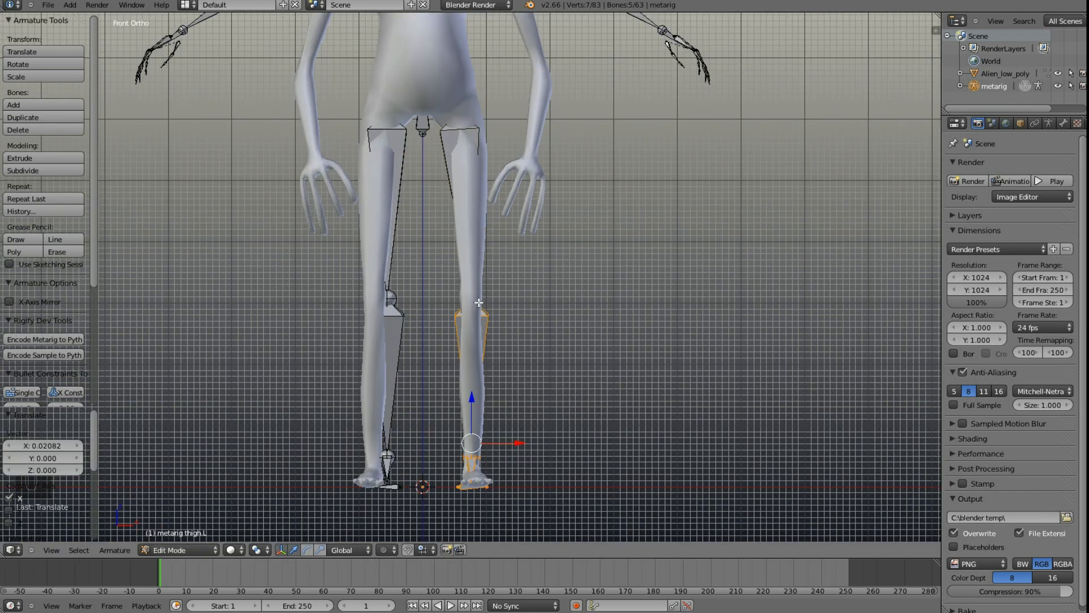
# Step: Raise the left knee joint about 0.009 and move the left ankle joint slightly down
pyautogui.rightClick(474, 299)
pyautogui.press('g')
pyautogui.click(477, 295)
pyautogui.moveTo(505, 414); pyautogui.dragTo(526, 457, button='middle')
pyautogui.rightClick(480, 453)
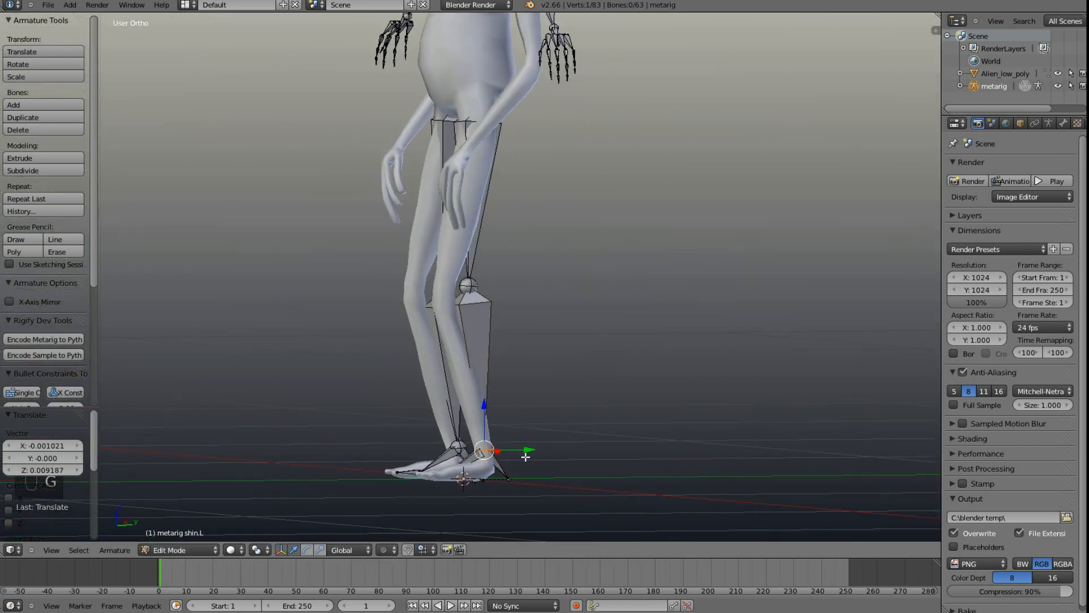
pyautogui.moveTo(485, 411); pyautogui.dragTo(486, 417)
pyautogui.moveTo(485, 418); pyautogui.dragTo(427, 452, button='middle')
# Step: Undo all the moves and selections made on the left leg bones
pyautogui.hotkey('ctrl', 'z')
pyautogui.hotkey('ctrl', 'z')
pyautogui.hotkey('ctrl', 'z')
pyautogui.hotkey('ctrl', 'z')
pyautogui.hotkey('ctrl', 'z')
pyautogui.hotkey('ctrl', 'z')
pyautogui.hotkey('ctrl', 'z')
pyautogui.hotkey('ctrl', 'z')
pyautogui.hotkey('ctrl', 'z')
pyautogui.hotkey('ctrl', 'z')
pyautogui.hotkey('ctrl', 'z')
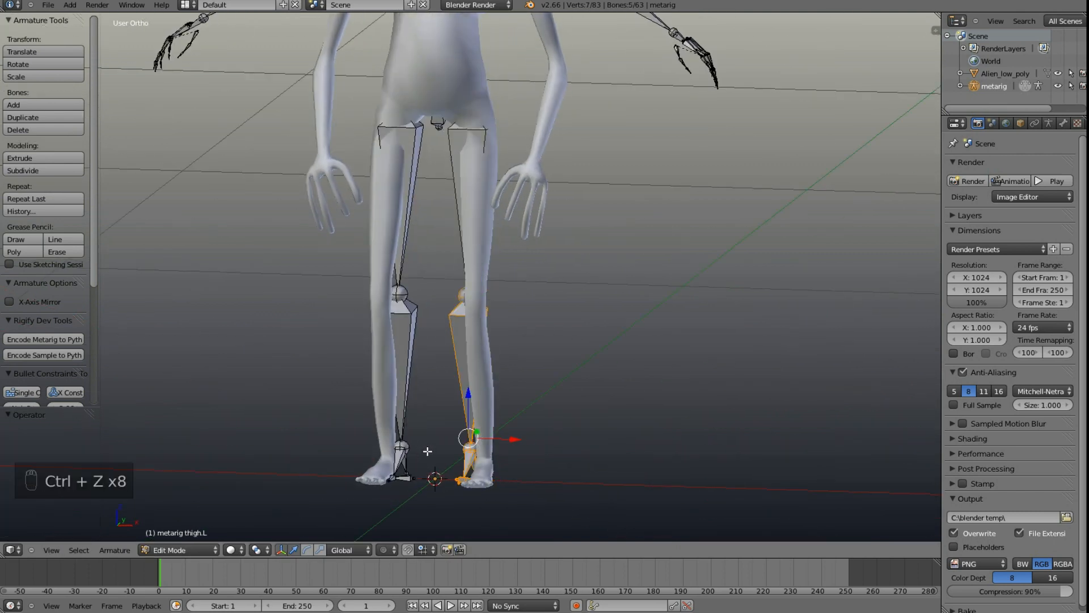
# Step: Select the lower leg and foot bones of both legs and enable X-Axis Mirror for the armature
pyautogui.moveTo(453, 440); pyautogui.dragTo(415, 444, button='middle')
pyautogui.rightClick(404, 454)
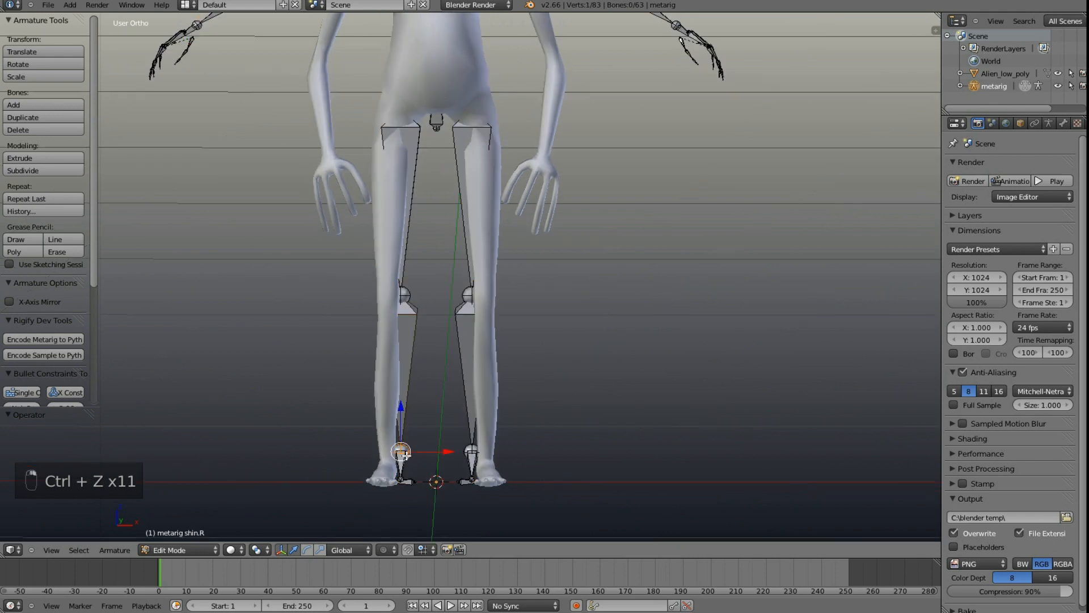
pyautogui.press('b')
pyautogui.moveTo(340, 507); pyautogui.dragTo(568, 295)
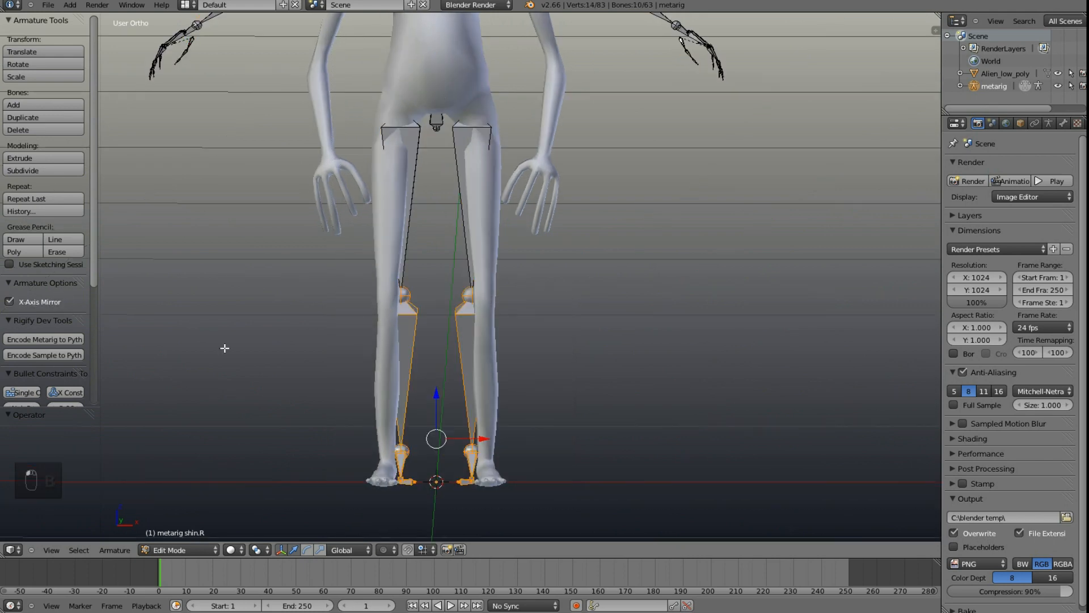
# Step: Box-select only the left lower leg and foot bones and move them about 0.016 outward along X
pyautogui.rightClick(459, 483)
pyautogui.press('b')
pyautogui.moveTo(527, 529); pyautogui.dragTo(437, 287)
pyautogui.moveTo(437, 288); pyautogui.dragTo(453, 408, button='middle')
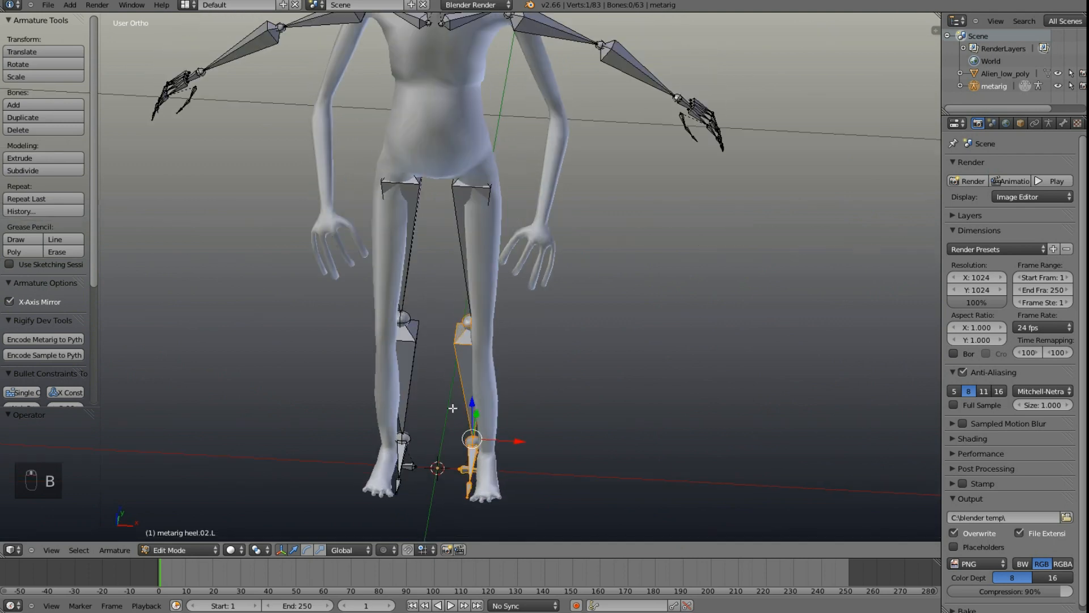
pyautogui.moveTo(516, 442); pyautogui.dragTo(548, 431)
# Step: Move the left knee joint forward along Y so it sits inside the alien's knee
pyautogui.moveTo(548, 431); pyautogui.dragTo(495, 297, button='middle')
pyautogui.rightClick(495, 297)
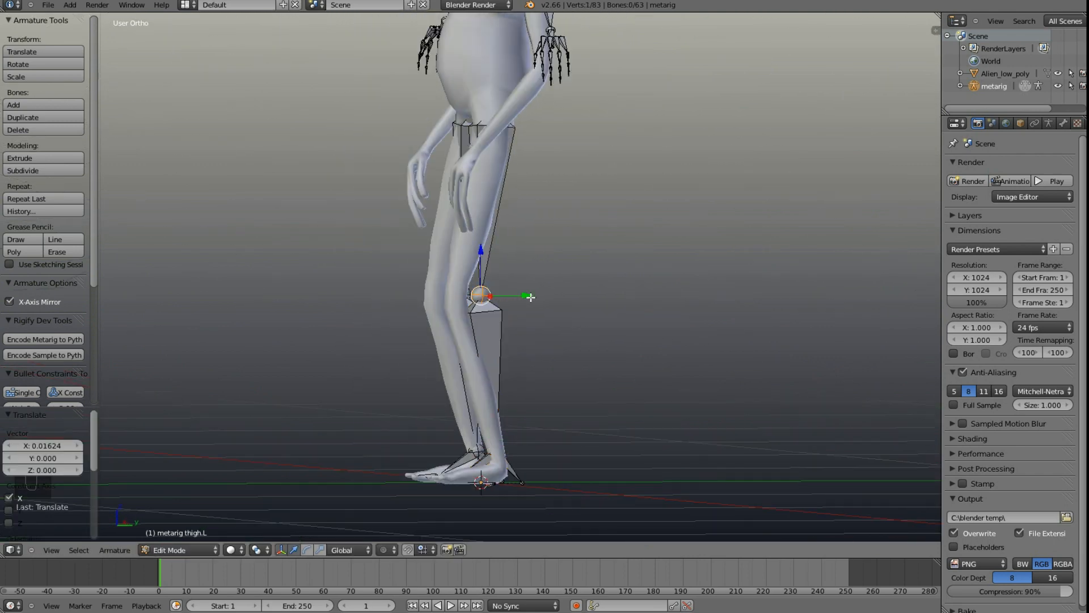
pyautogui.moveTo(530, 297); pyautogui.dragTo(510, 297)
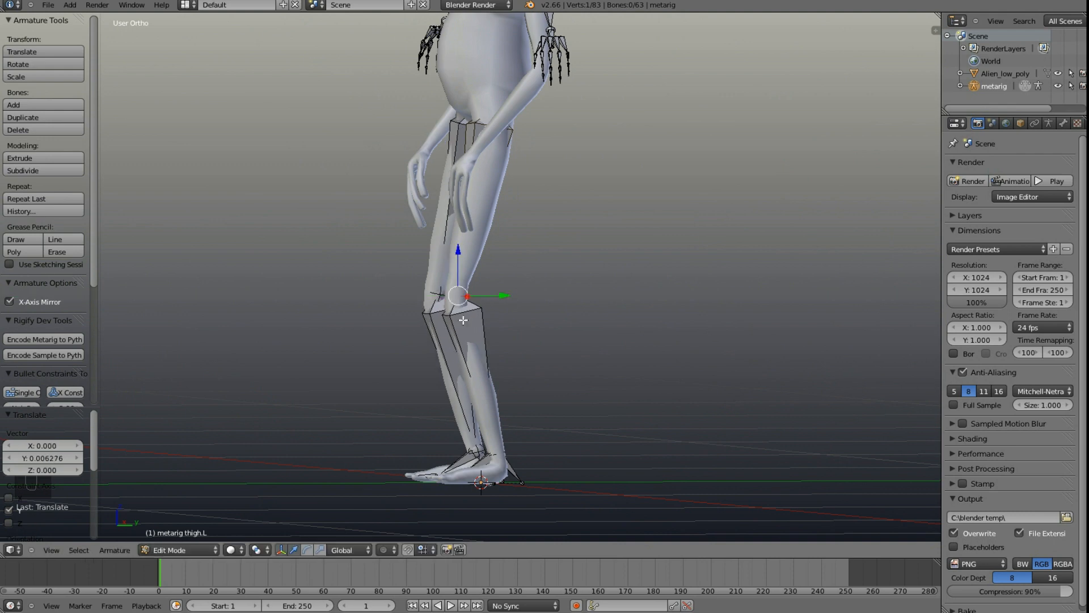
pyautogui.moveTo(463, 320); pyautogui.dragTo(546, 329, button='middle')
pyautogui.moveTo(459, 290); pyautogui.dragTo(528, 300, button='middle')
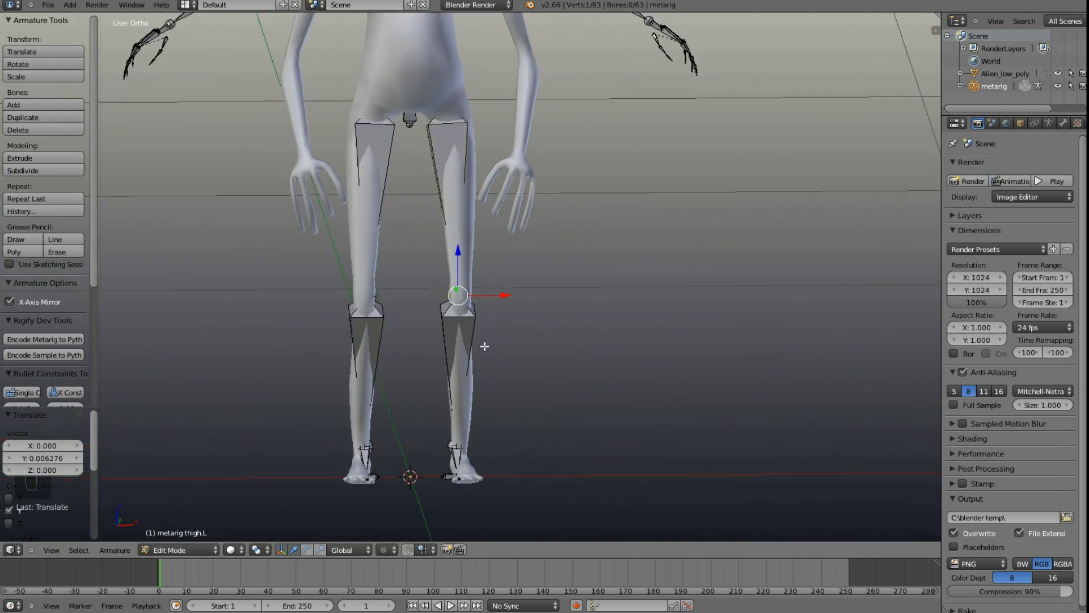
# Step: Box-select the left ankle and foot bones and move them about 0.006 outward along X into the foot
pyautogui.keyDown('shift'); pyautogui.moveTo(486, 345); pyautogui.dragTo(457, 210, button='middle'); pyautogui.keyUp('shift')
pyautogui.press('b')
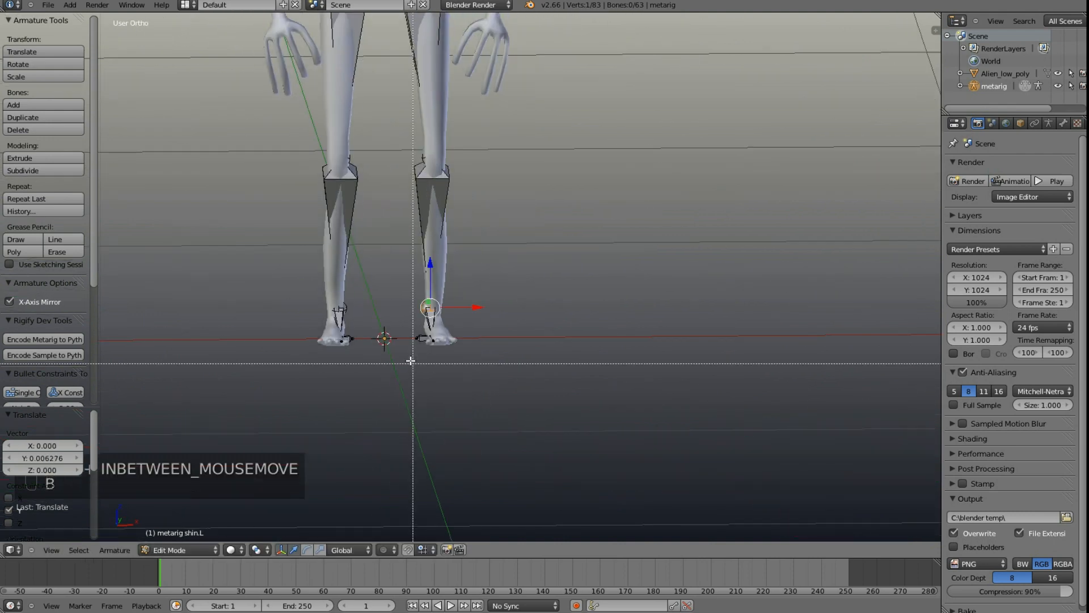
pyautogui.moveTo(409, 352); pyautogui.dragTo(454, 297)
pyautogui.scroll(2, 469, 342)
pyautogui.scroll(2, 470, 342)
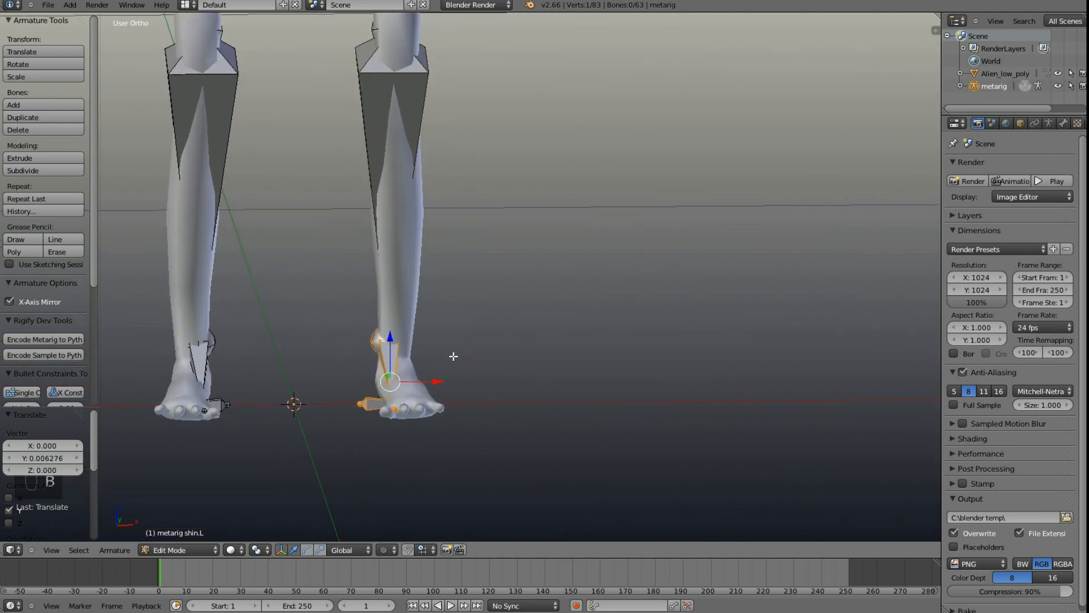
pyautogui.moveTo(437, 385); pyautogui.dragTo(452, 374)
pyautogui.moveTo(452, 374); pyautogui.dragTo(428, 326, button='middle')
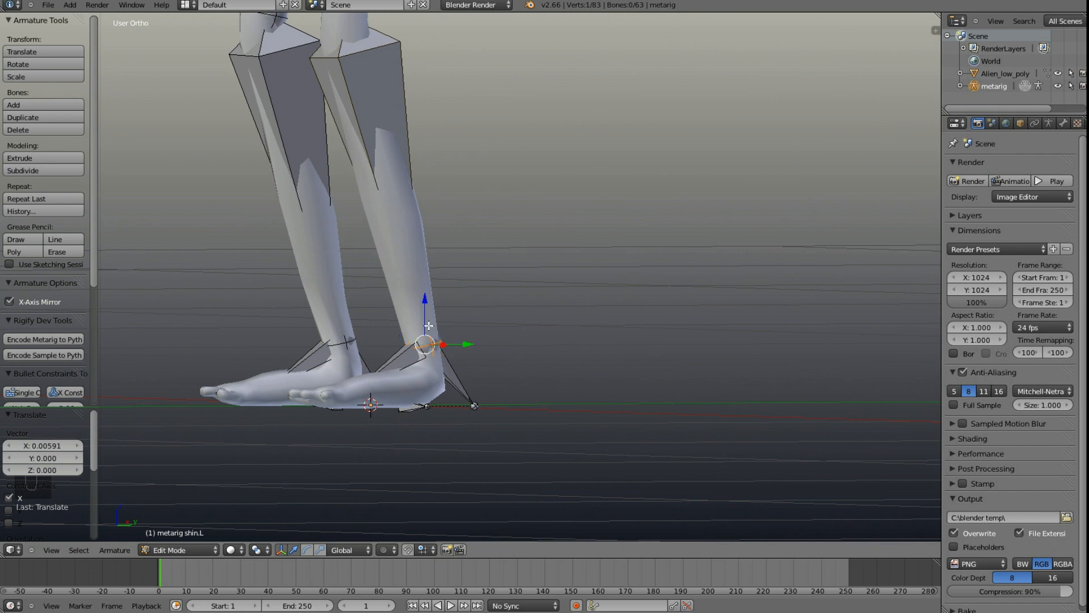
# Step: Lower the left ankle joint slightly and move the left thigh bone's hip joint down about 0.02 along Z
pyautogui.moveTo(428, 318); pyautogui.dragTo(429, 327)
pyautogui.moveTo(387, 248); pyautogui.dragTo(386, 247)
pyautogui.moveTo(382, 208); pyautogui.dragTo(456, 219, button='middle')
pyautogui.keyDown('shift'); pyautogui.moveTo(375, 278); pyautogui.dragTo(373, 475, button='middle'); pyautogui.keyUp('shift')
pyautogui.keyDown('shift'); pyautogui.moveTo(379, 65); pyautogui.dragTo(390, 372, button='middle'); pyautogui.keyUp('shift')
pyautogui.moveTo(281, 383); pyautogui.dragTo(325, 469, button='middle')
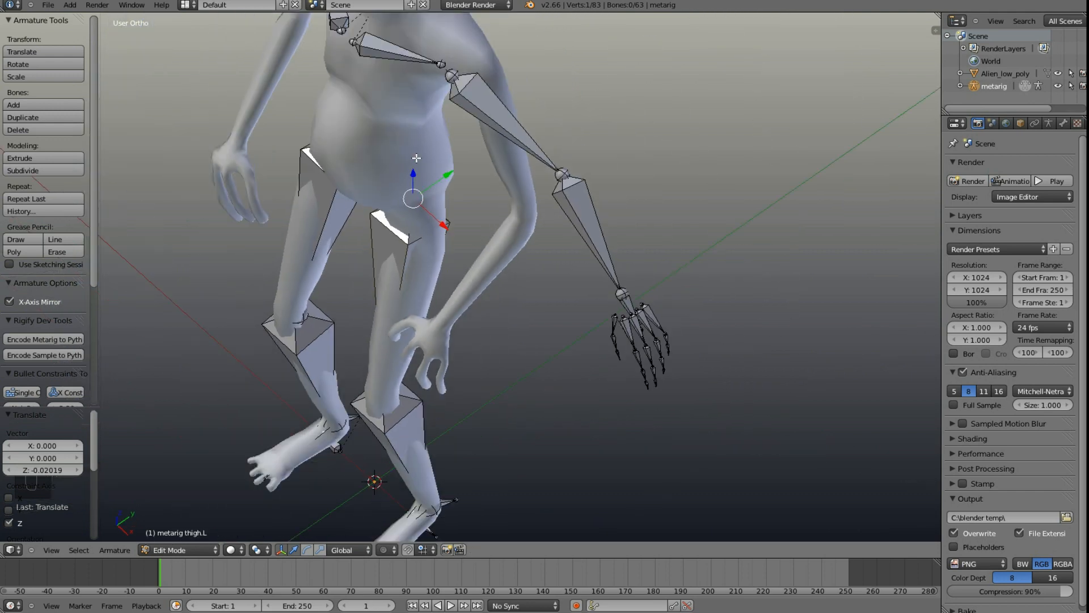
# Step: Select the left shoulder, arm and hand bones together and move them about 0.033 backward along Y
pyautogui.moveTo(417, 158); pyautogui.dragTo(418, 140, button='middle')
pyautogui.moveTo(506, 113); pyautogui.dragTo(369, 191, button='middle')
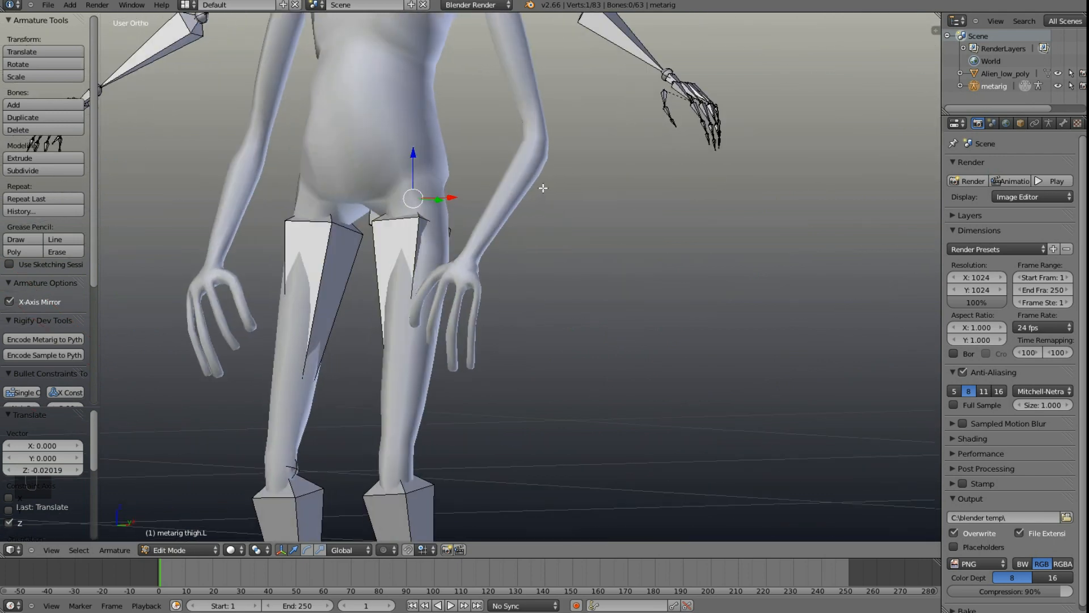
pyautogui.keyDown('shift'); pyautogui.moveTo(336, 122); pyautogui.dragTo(361, 423, button='middle'); pyautogui.keyUp('shift')
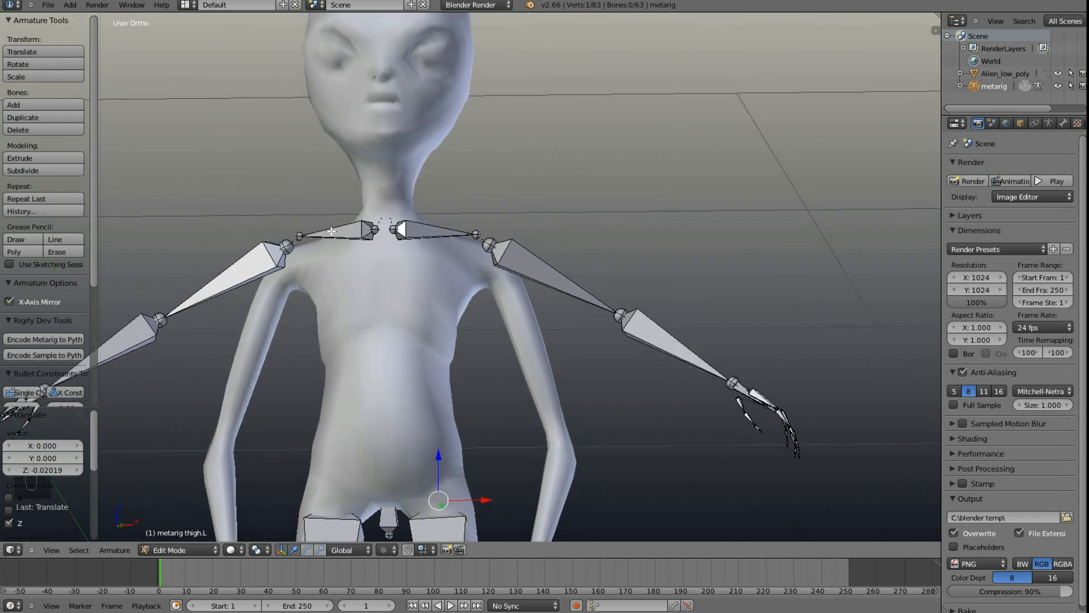
pyautogui.moveTo(368, 266); pyautogui.dragTo(380, 252, button='middle')
pyautogui.rightClick(400, 241)
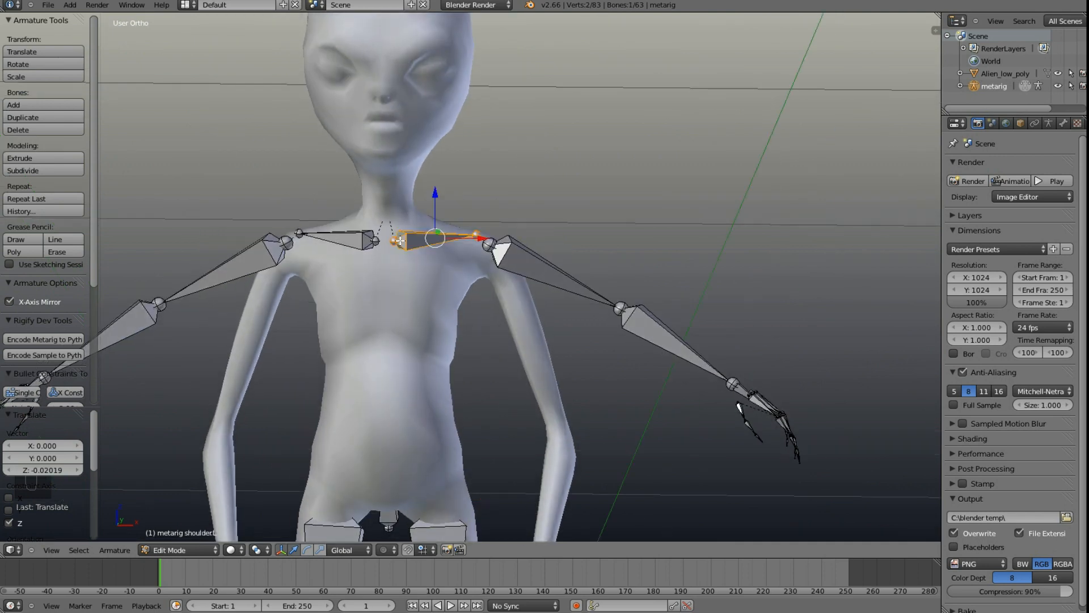
pyautogui.press('b')
pyautogui.moveTo(526, 310); pyautogui.dragTo(817, 208)
pyautogui.moveTo(792, 377); pyautogui.dragTo(795, 462, button='middle')
pyautogui.press('b')
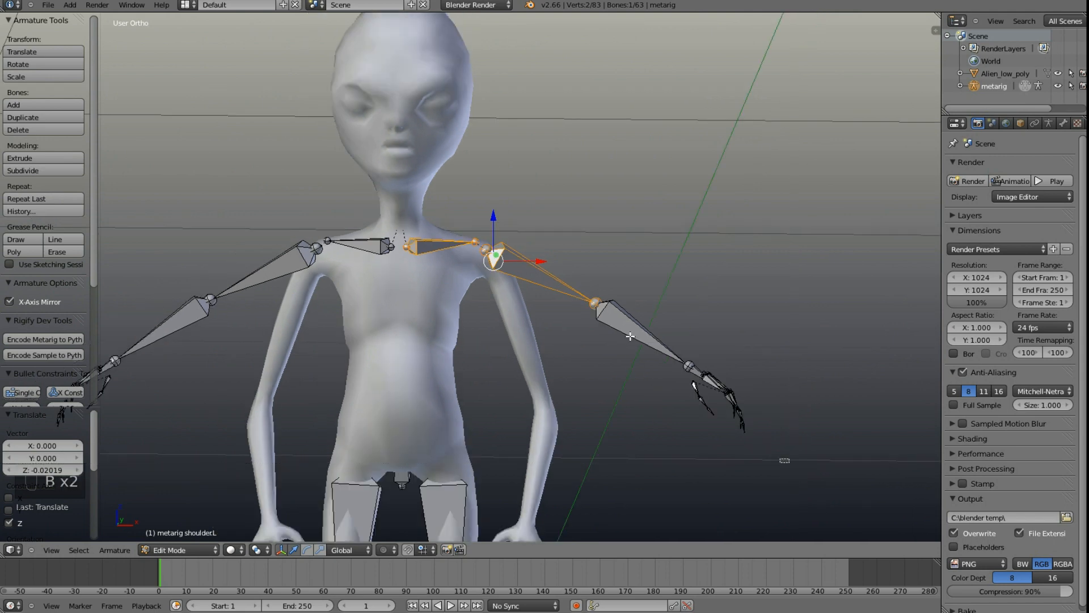
pyautogui.moveTo(789, 462); pyautogui.dragTo(498, 204)
pyautogui.moveTo(498, 203); pyautogui.dragTo(421, 290, button='middle')
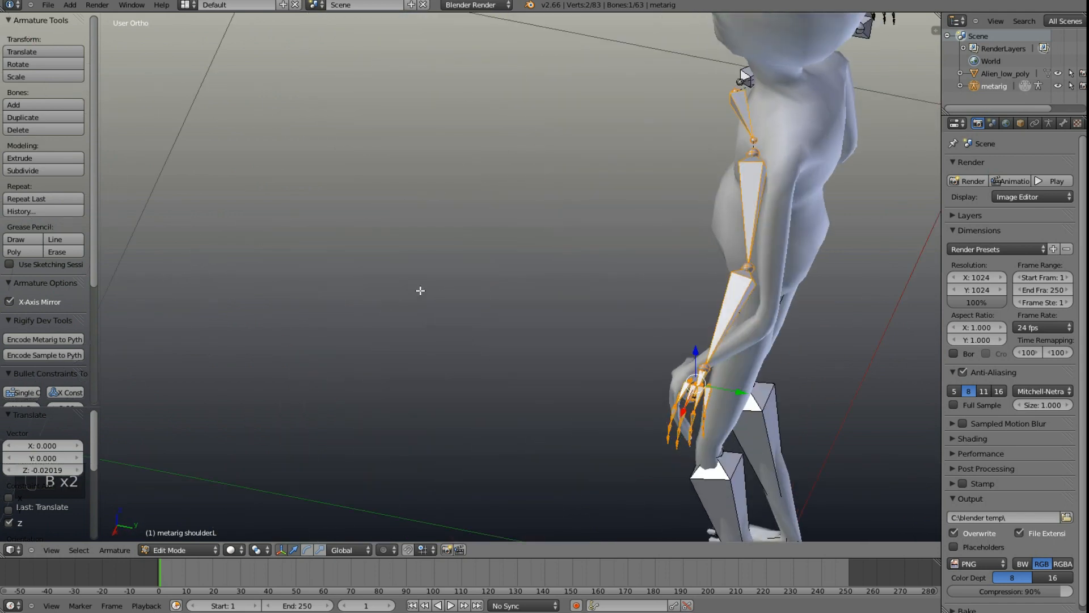
pyautogui.moveTo(739, 397); pyautogui.dragTo(758, 393)
# Step: Deselect the left shoulder's inner joint and move the remaining arm about -0.021 in X, 0.010 in Y and 0.006 in Z
pyautogui.moveTo(698, 280); pyautogui.dragTo(822, 246, button='middle')
pyautogui.press('b')
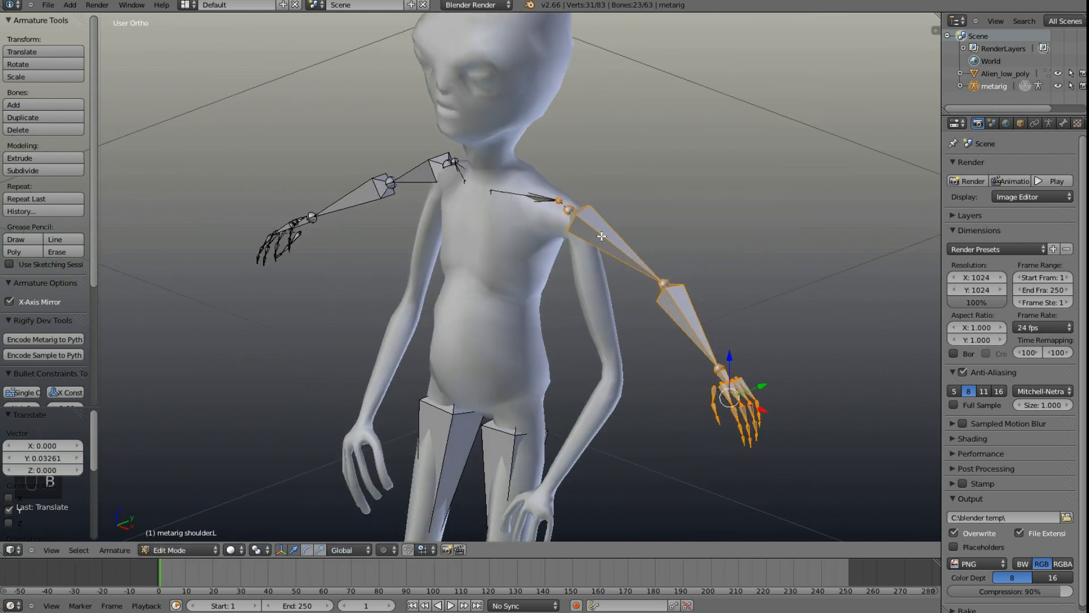
pyautogui.moveTo(611, 248); pyautogui.dragTo(679, 222, button='middle')
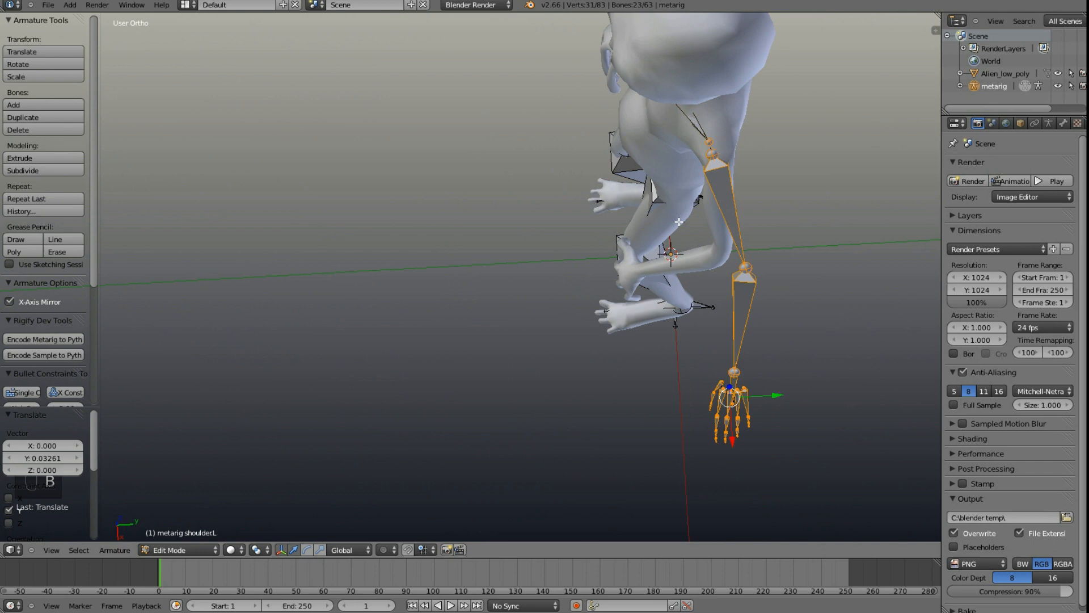
pyautogui.press('g')
pyautogui.click(716, 192)
pyautogui.moveTo(740, 169); pyautogui.dragTo(834, 74, button='middle')
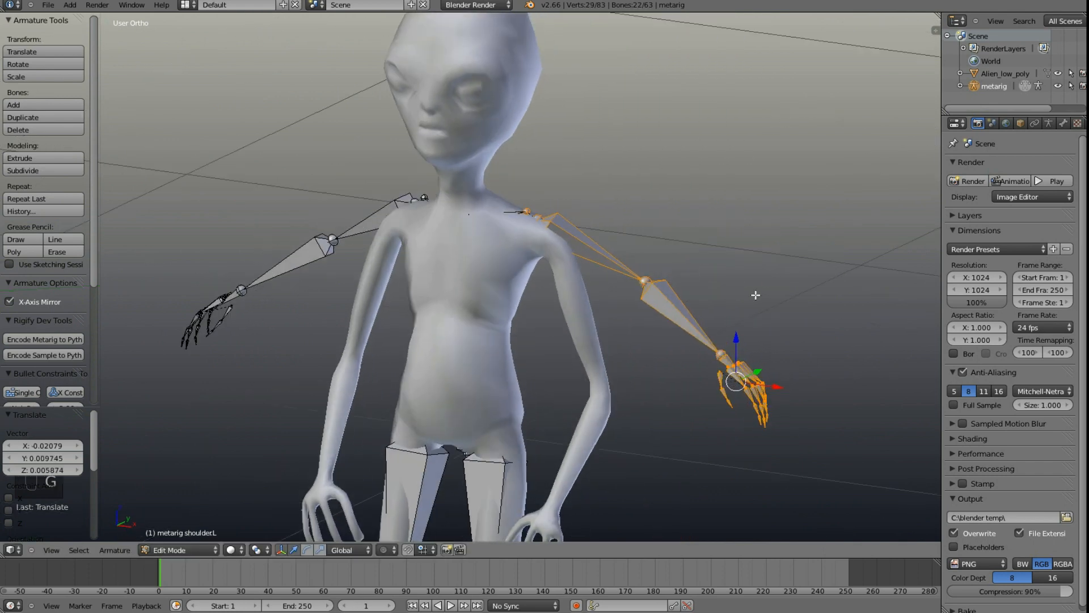
# Step: Align the left arm with the alien's shoulder by moving it along Z, about -0.011 along Y, and up about 0.007
pyautogui.press('g')
pyautogui.press('z')
pyautogui.click(741, 342)
pyautogui.moveTo(741, 343); pyautogui.dragTo(791, 368, button='middle')
pyautogui.moveTo(778, 390); pyautogui.dragTo(771, 388)
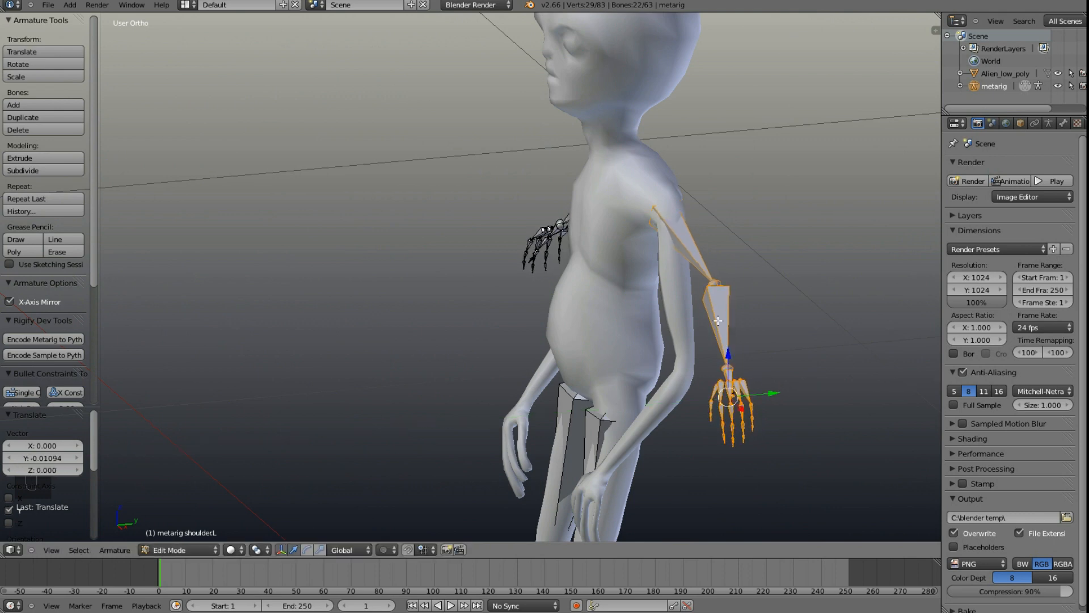
pyautogui.moveTo(729, 354); pyautogui.dragTo(728, 339)
pyautogui.moveTo(728, 346); pyautogui.dragTo(728, 348)
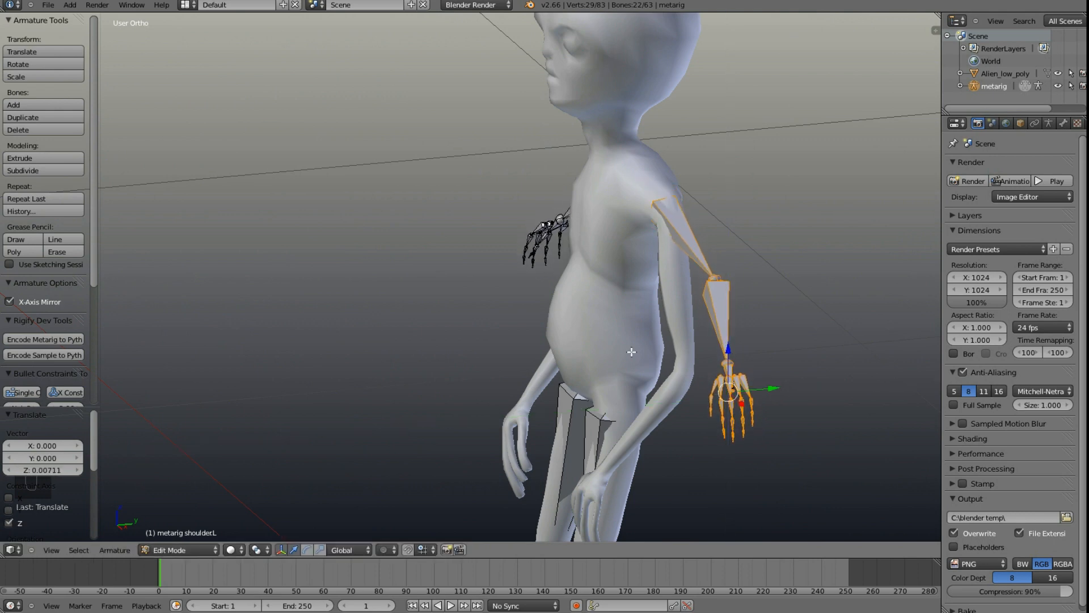
# Step: Box-select the left elbow, forearm and hand bones and, in front view, move them about -0.043 in X and -0.156 in Z
pyautogui.moveTo(633, 351); pyautogui.dragTo(701, 344, button='middle')
pyautogui.rightClick(631, 296)
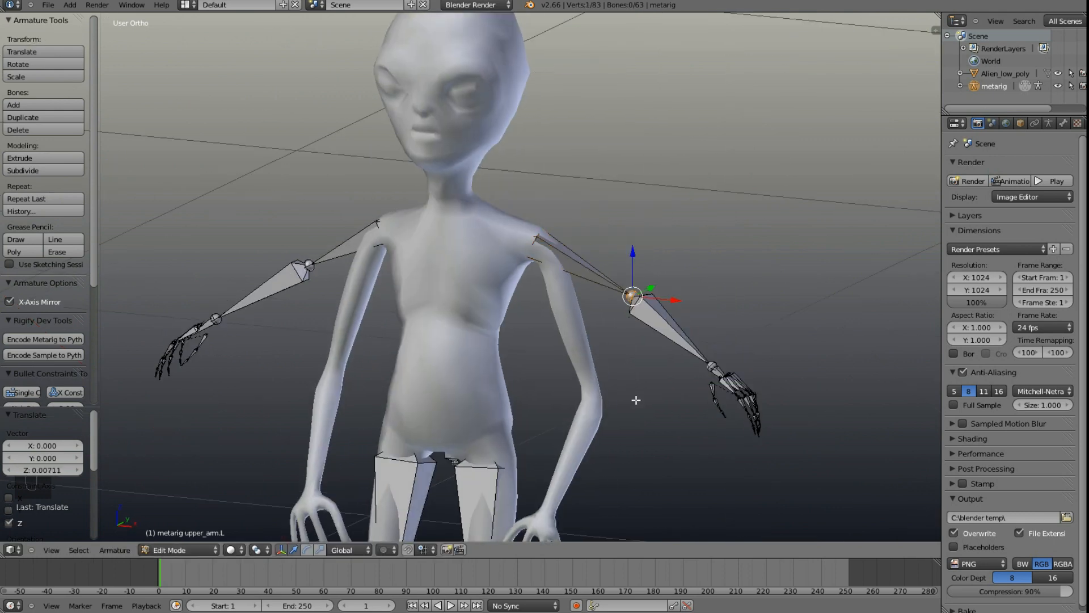
pyautogui.press('b')
pyautogui.moveTo(645, 303); pyautogui.dragTo(887, 409)
pyautogui.press('b')
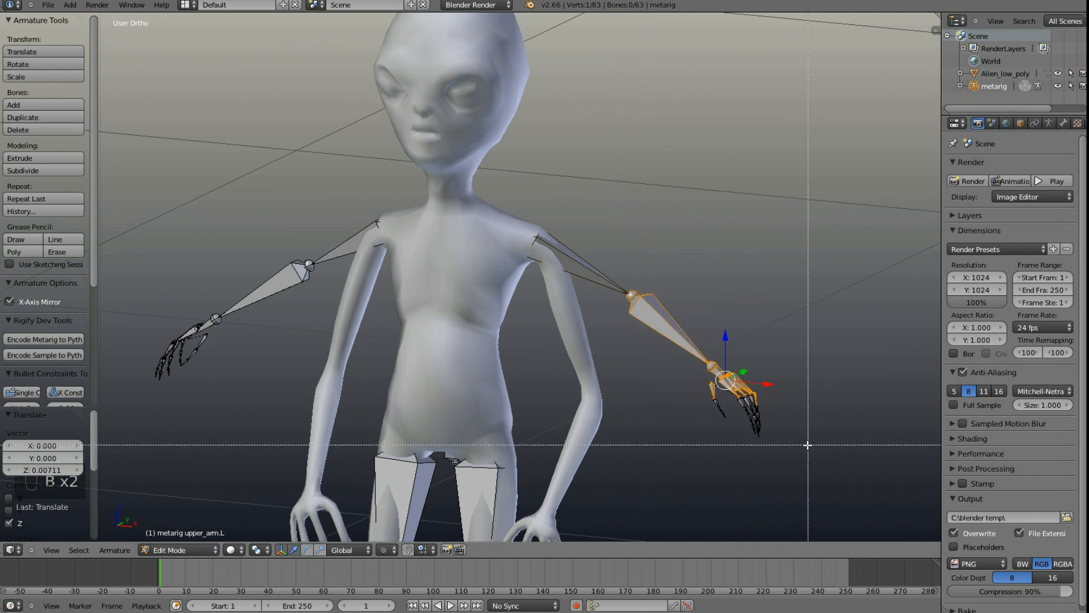
pyautogui.moveTo(808, 445); pyautogui.dragTo(664, 322)
pyautogui.moveTo(717, 358); pyautogui.dragTo(771, 375, button='middle')
pyautogui.keyDown('shift'); pyautogui.moveTo(726, 263); pyautogui.dragTo(707, 239, button='middle'); pyautogui.keyUp('shift')
pyautogui.press('KP_1')
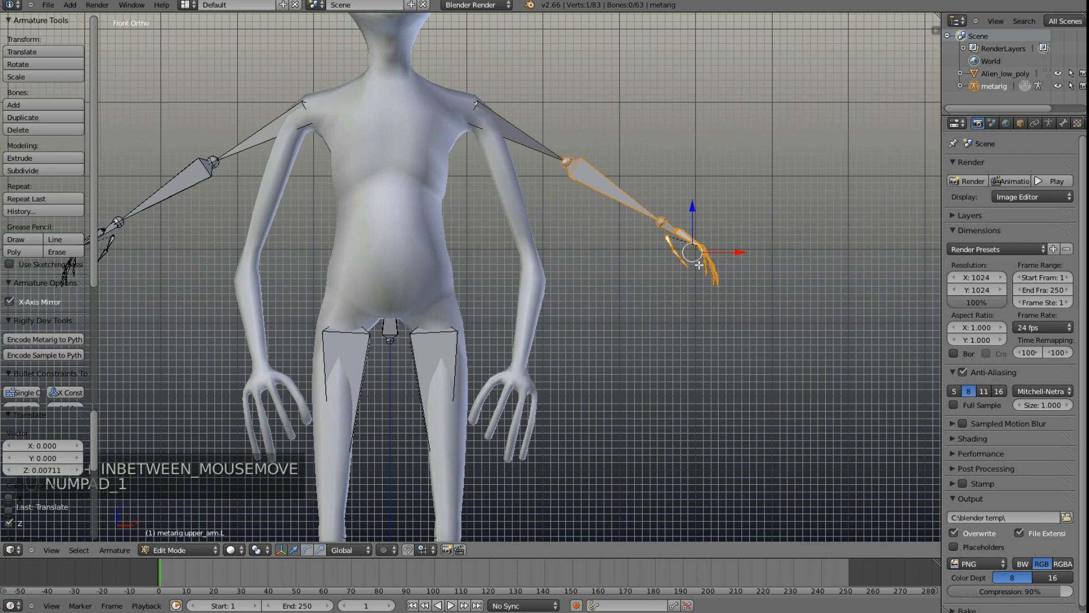
pyautogui.press('g')
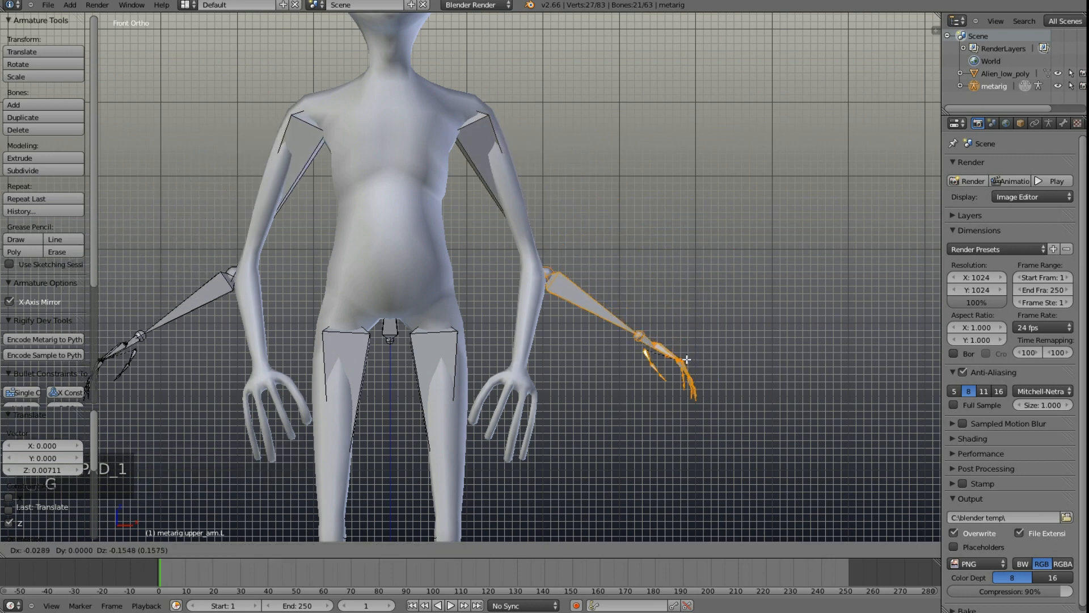
pyautogui.click(688, 358)
# Step: Move the left forearm and hand bones about 0.033 forward along Y and about 0.007 up along Z into the elbow
pyautogui.moveTo(689, 356); pyautogui.dragTo(713, 386, button='middle')
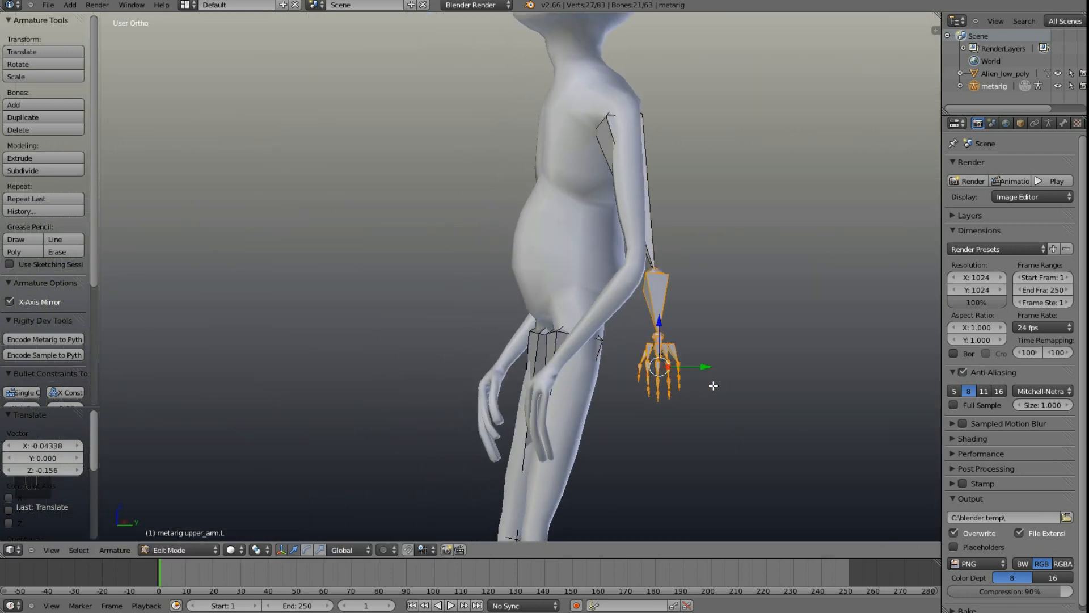
pyautogui.press('g')
pyautogui.press('y')
pyautogui.click(684, 367)
pyautogui.moveTo(763, 342); pyautogui.dragTo(809, 339, button='middle')
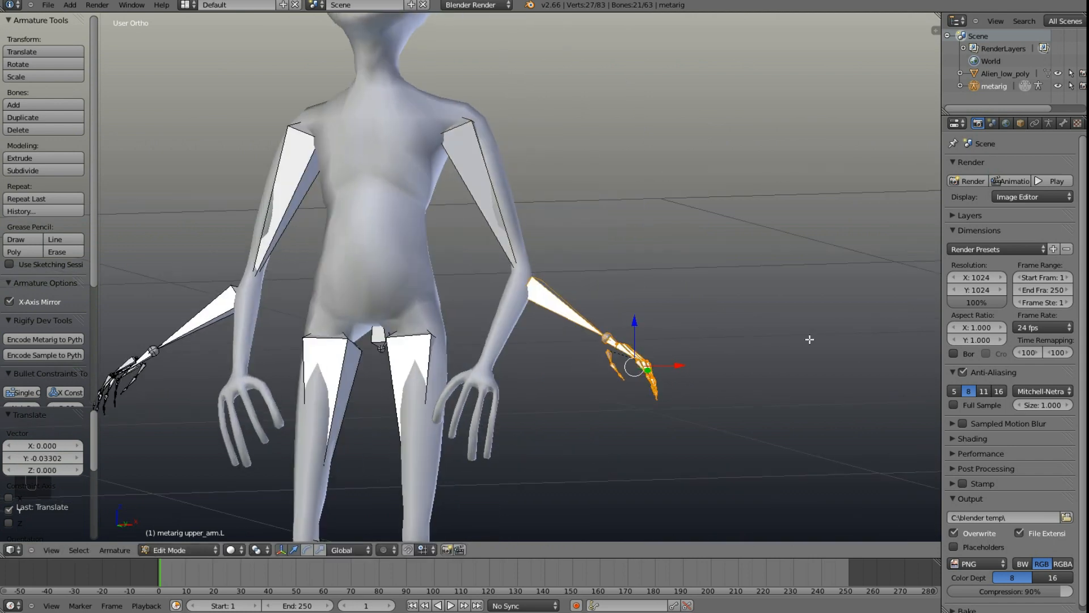
pyautogui.press('g')
pyautogui.press('z')
pyautogui.click(638, 358)
# Step: Select the left elbow joint and snap the 3D cursor to it
pyautogui.moveTo(638, 357); pyautogui.dragTo(612, 376, button='middle')
pyautogui.scroll(2, 540, 272)
pyautogui.rightClick(539, 261)
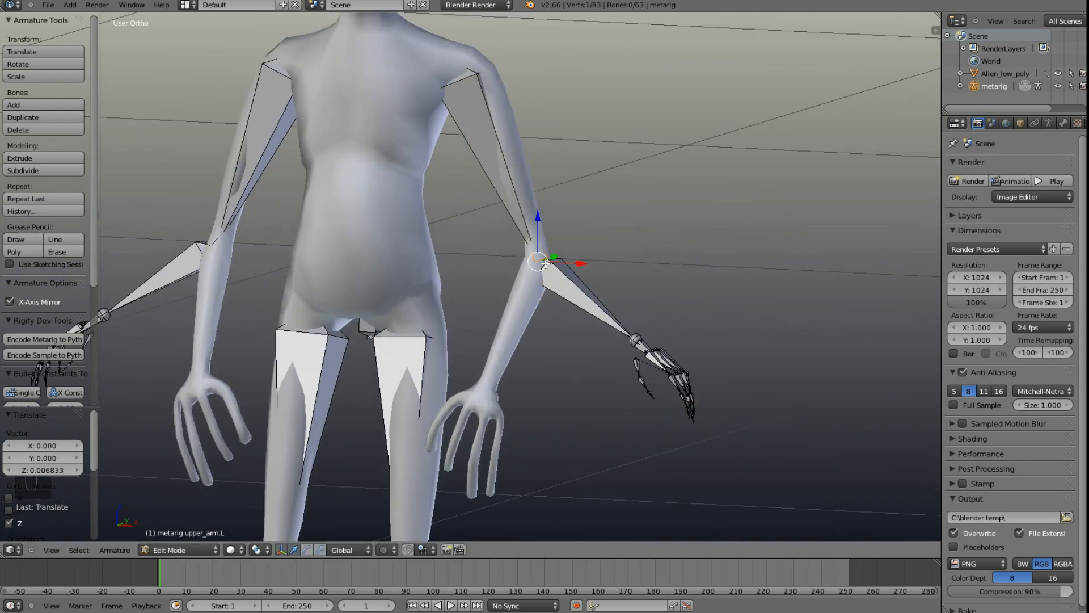
pyautogui.hotkey('shift', 's')
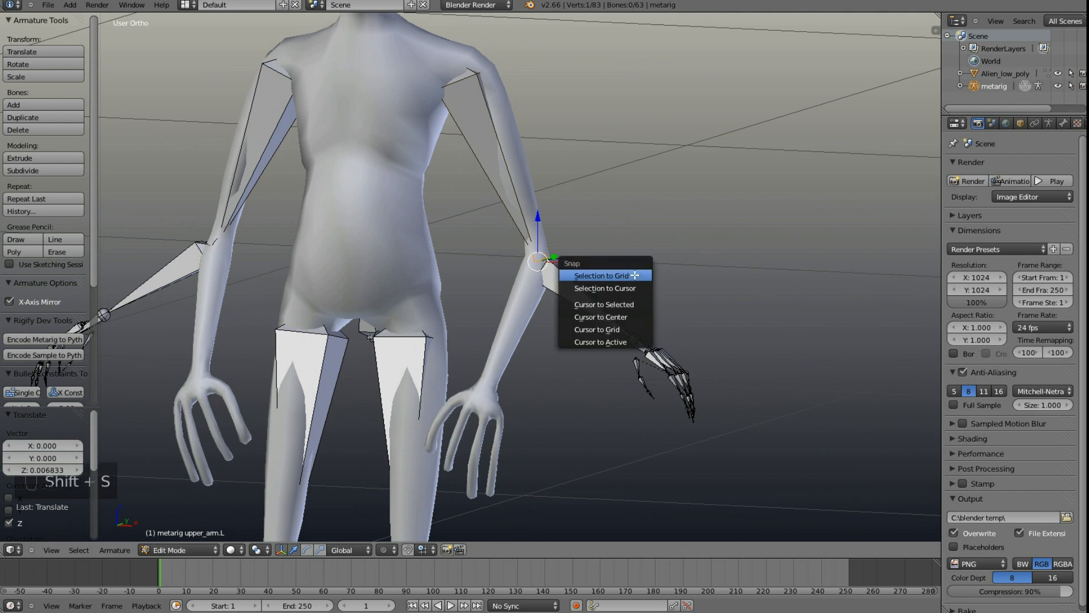
pyautogui.click(634, 304)
# Step: Rotate the left forearm and hand bones about -91.4° around global Z, using the 3D cursor at the elbow as pivot
pyautogui.moveTo(591, 367); pyautogui.dragTo(657, 382, button='middle')
pyautogui.press('b')
pyautogui.moveTo(748, 445); pyautogui.dragTo(606, 270)
pyautogui.moveTo(749, 335); pyautogui.dragTo(780, 383, button='middle')
pyautogui.press('r')
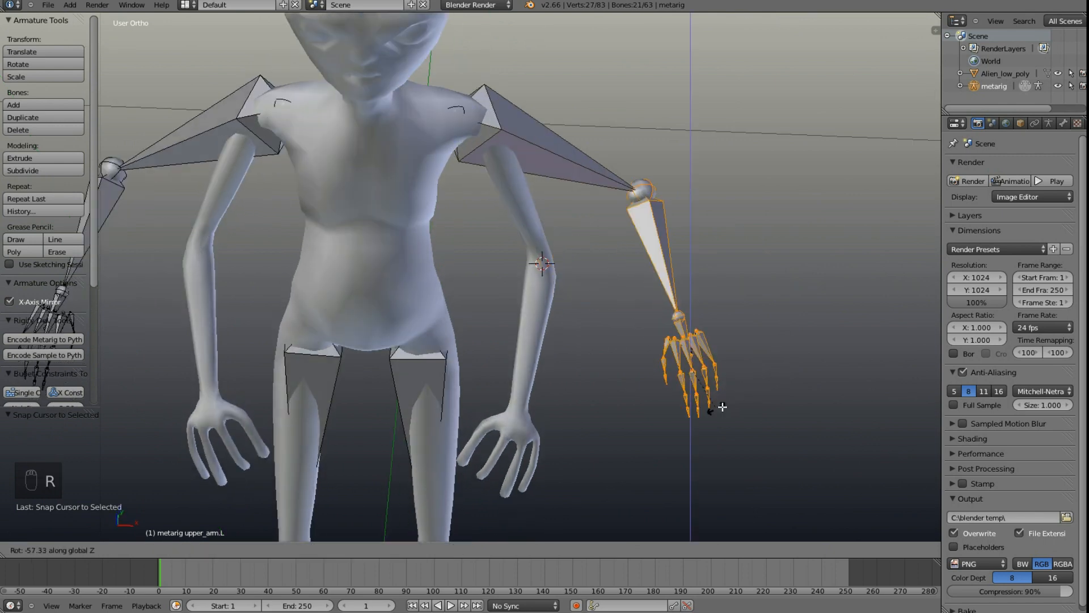
pyautogui.rightClick(739, 396)
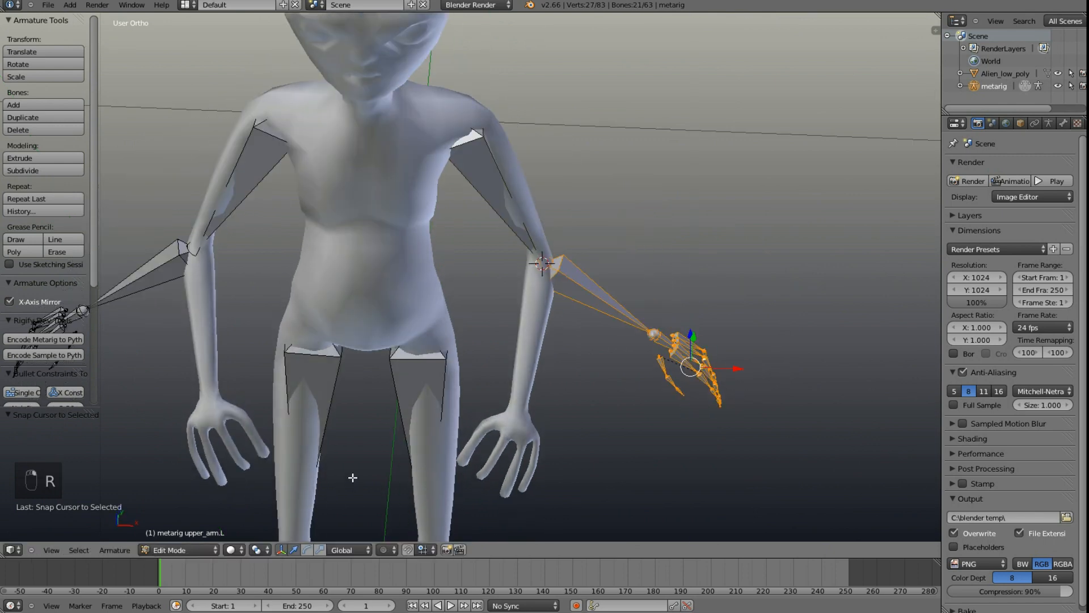
pyautogui.press('.')
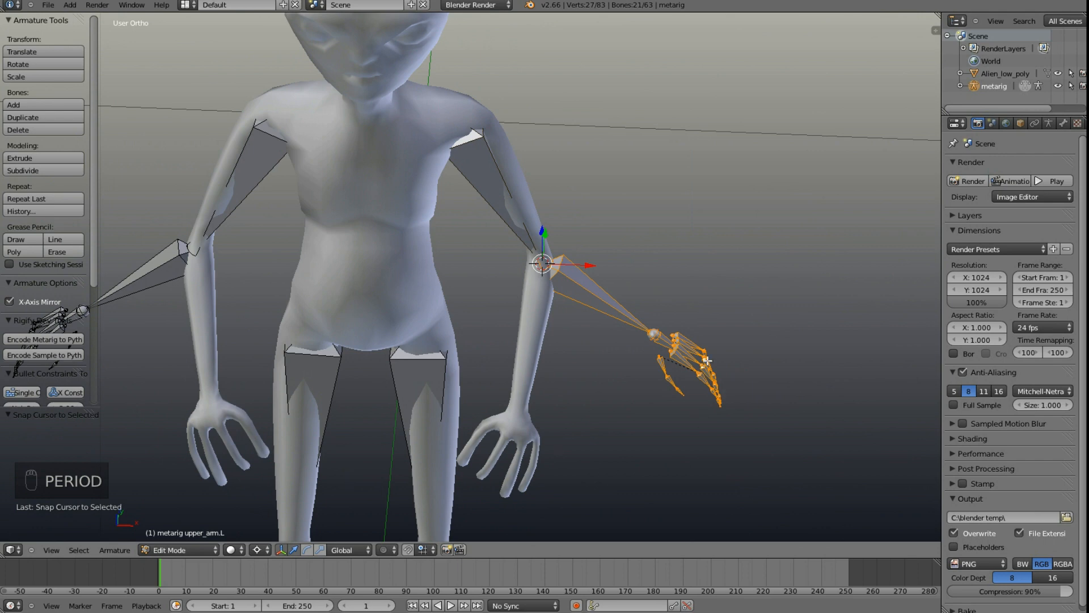
pyautogui.press('r')
pyautogui.press('r')
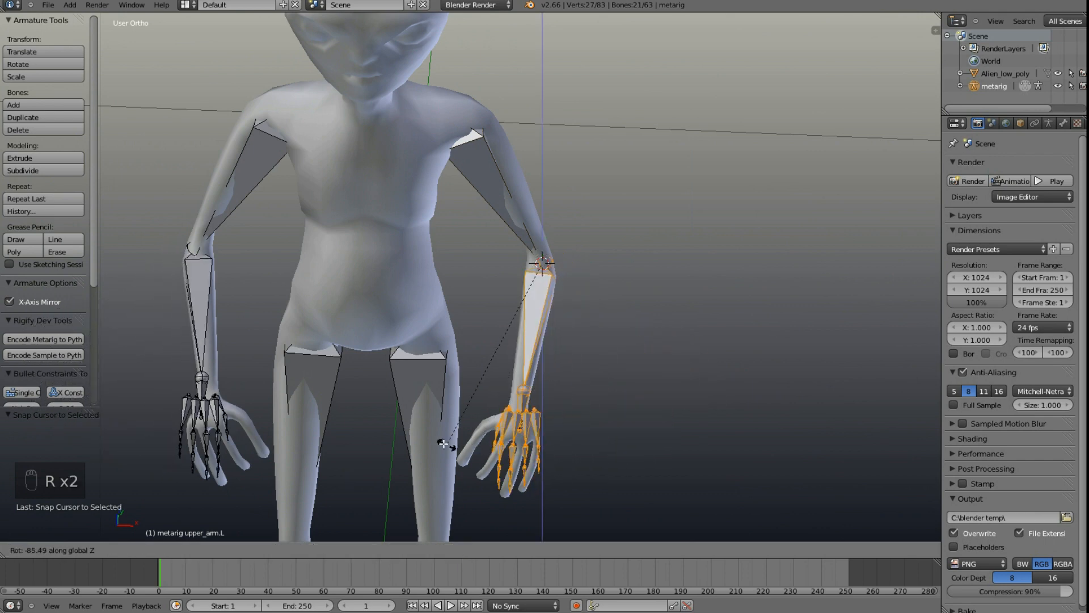
pyautogui.click(433, 438)
# Step: Rotate the left forearm and hand bones about 18.9° around X and -2.4° around Y to follow the alien's forearm
pyautogui.moveTo(594, 443); pyautogui.dragTo(518, 215, button='middle')
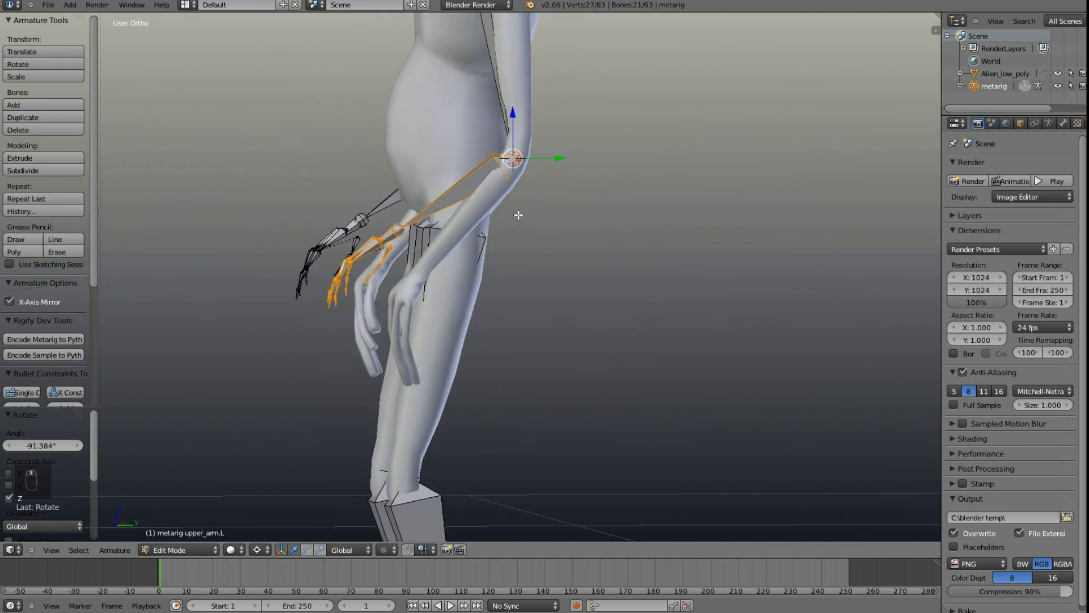
pyautogui.press('r')
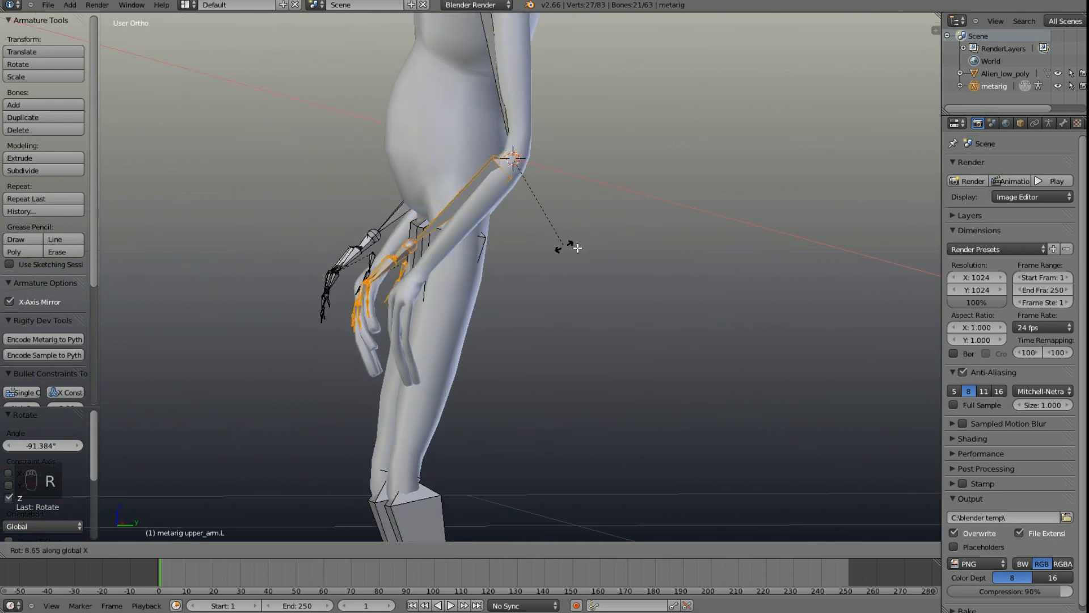
pyautogui.click(584, 244)
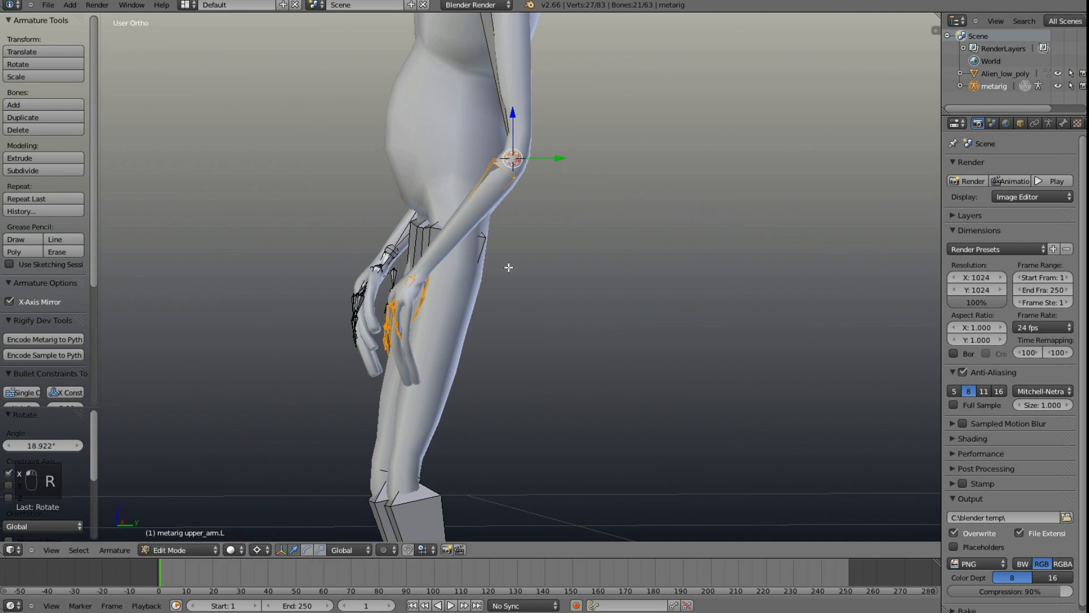
pyautogui.moveTo(503, 261); pyautogui.dragTo(483, 240, button='middle')
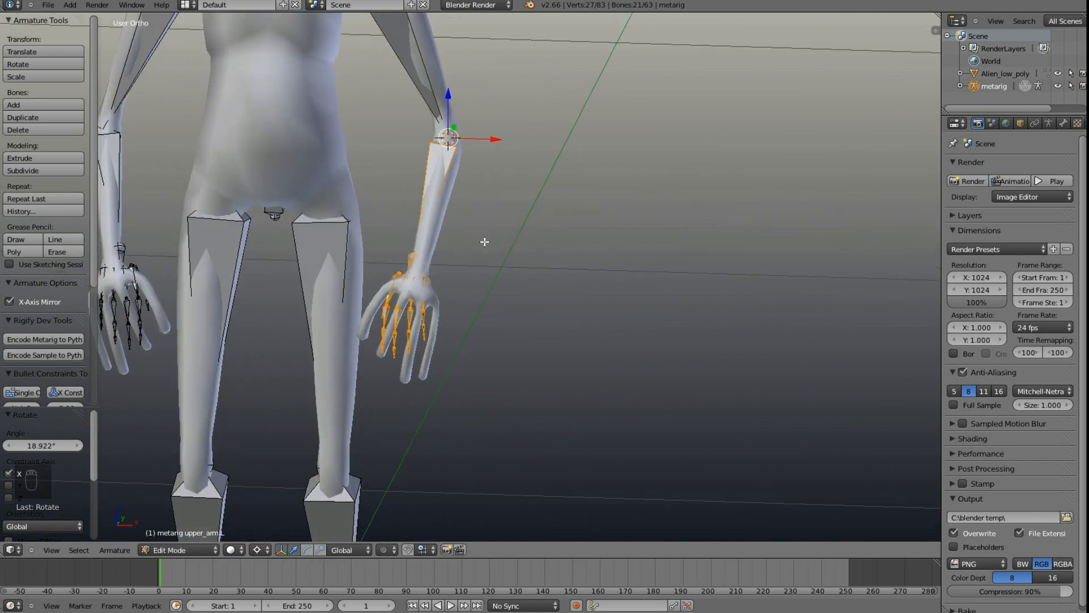
pyautogui.press('r')
pyautogui.press('y')
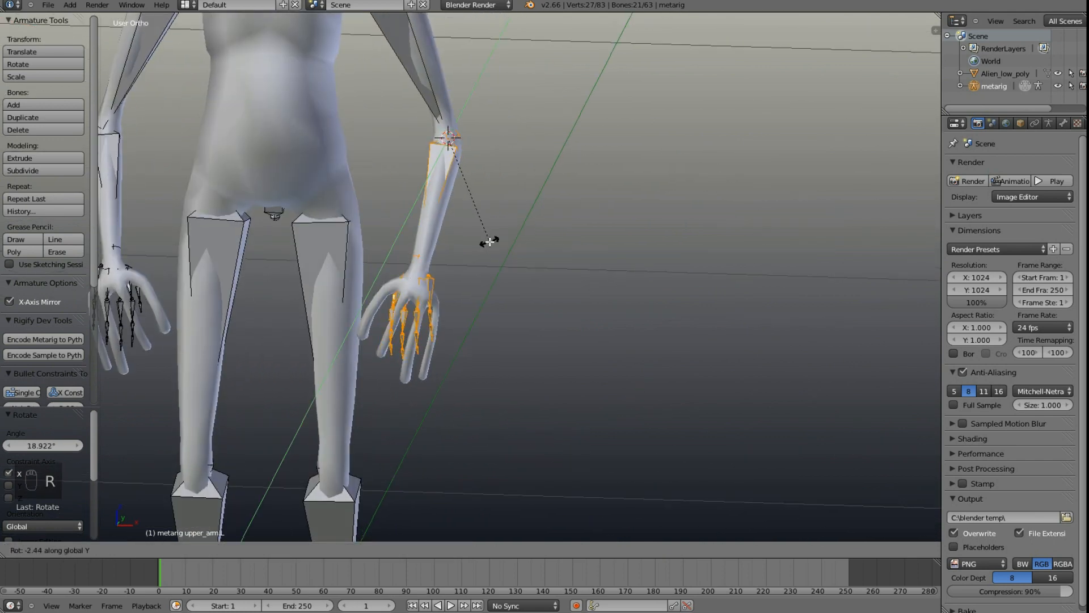
pyautogui.click(489, 241)
# Step: Select the left elbow joint and nudge it about 0.005 in Y and 0.004 in Z, plus slight inward shifts along X
pyautogui.moveTo(456, 283); pyautogui.dragTo(457, 311, button='middle')
pyautogui.scroll(1, 455, 318)
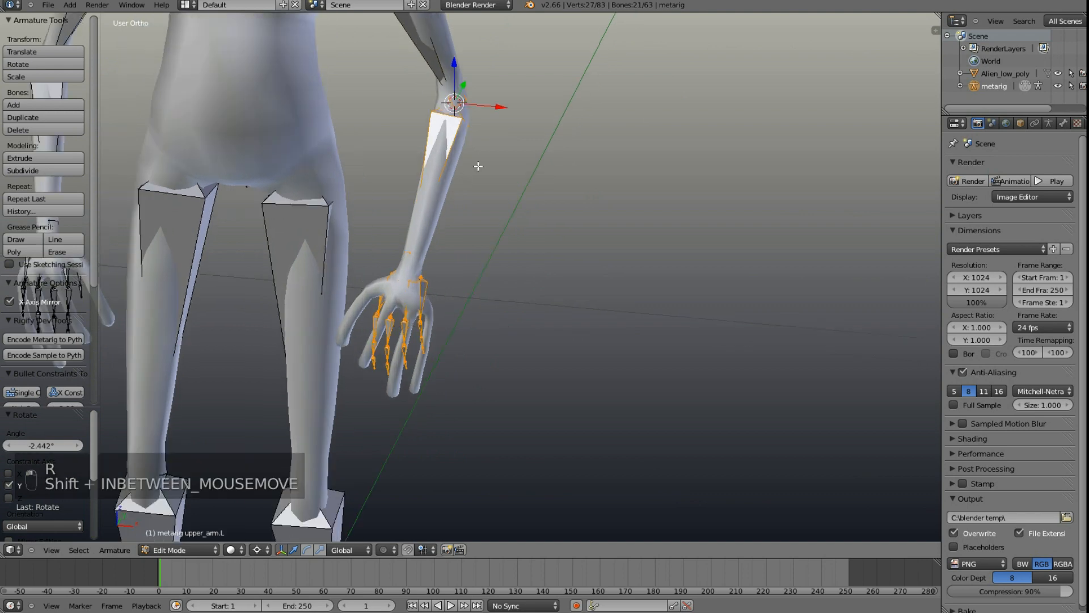
pyautogui.moveTo(477, 165); pyautogui.dragTo(650, 127, button='middle')
pyautogui.rightClick(578, 114)
pyautogui.press('g')
pyautogui.click(580, 113)
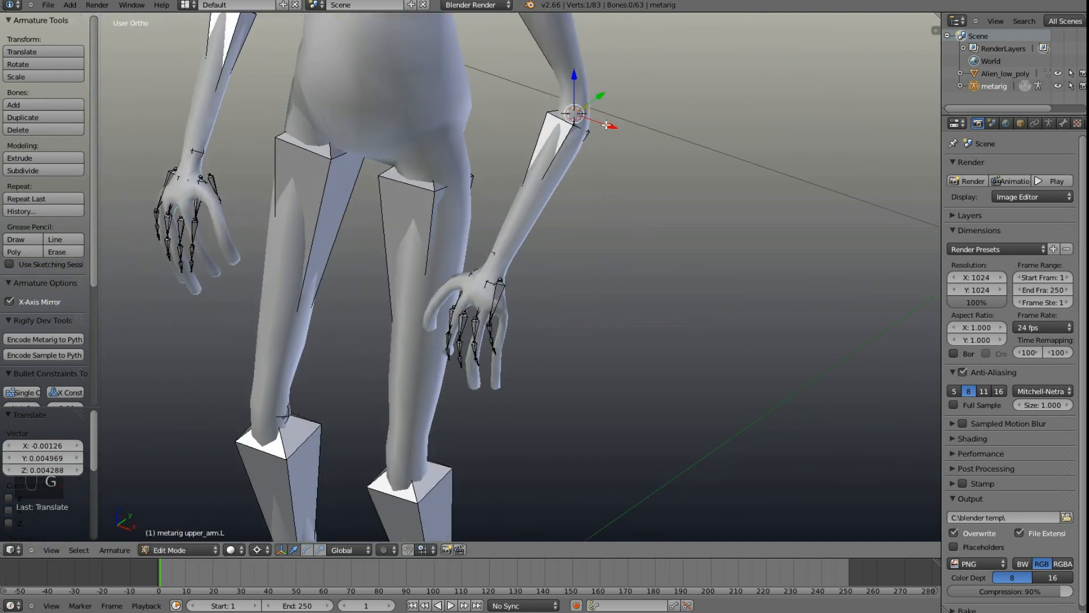
pyautogui.moveTo(612, 126); pyautogui.dragTo(611, 126)
# Step: Show the scene in wireframe and raise the tip of the head bone 0.172 along Z to the top of the skull
pyautogui.scroll(-4, 470, 183)
pyautogui.moveTo(474, 117)
pyautogui.mouseDown(button='middle')
pyautogui.moveTo(472, 102)
pyautogui.moveTo(427, 147)
pyautogui.moveTo(399, 253)
pyautogui.mouseUp(button='middle')
pyautogui.press('z')
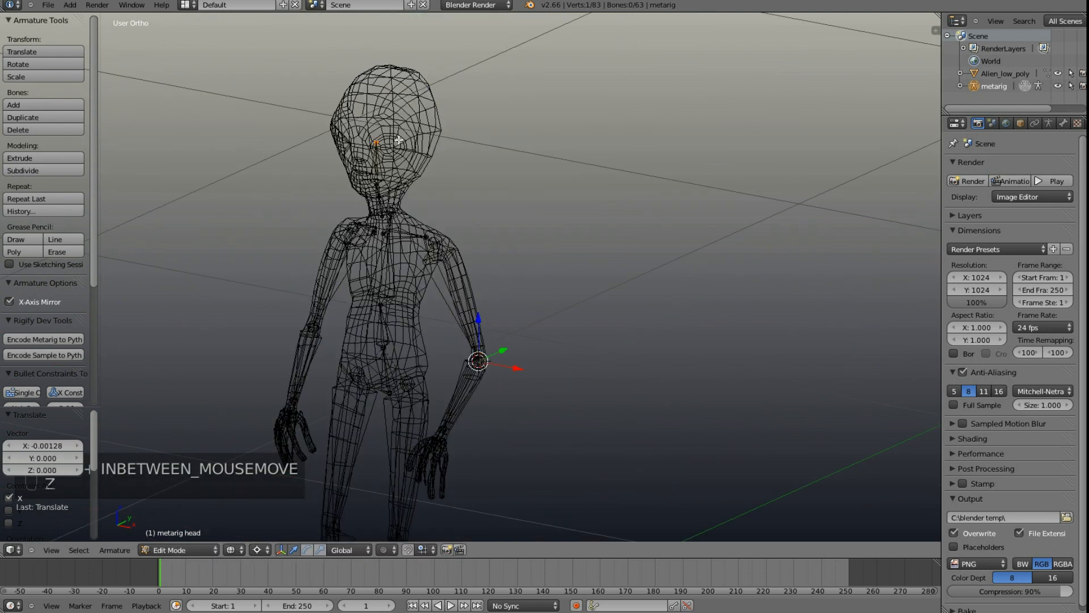
pyautogui.moveTo(399, 139); pyautogui.dragTo(344, 137, button='middle')
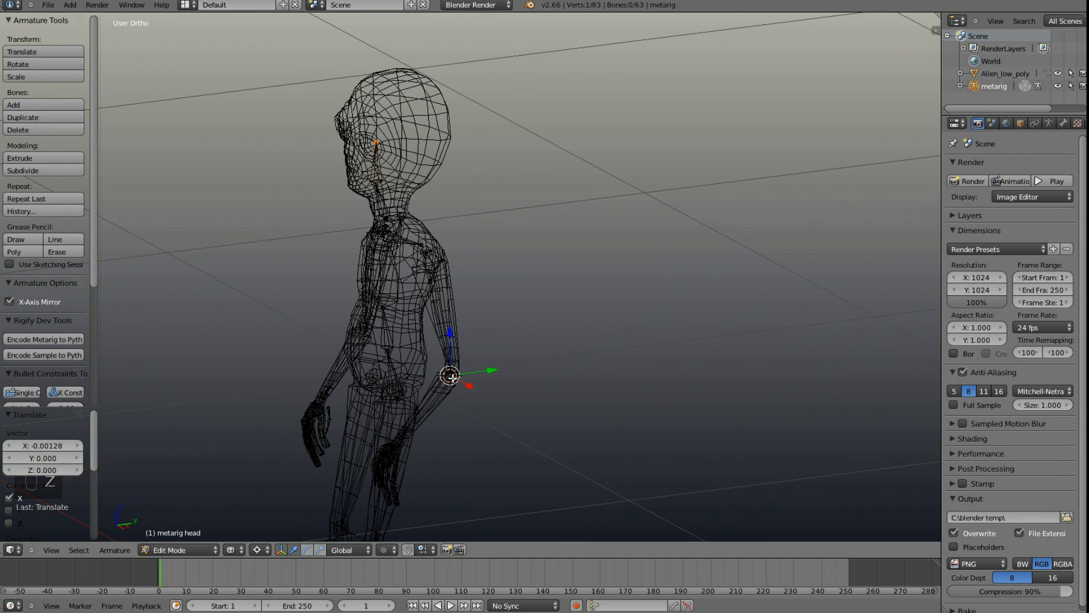
pyautogui.moveTo(449, 327); pyautogui.dragTo(447, 246)
# Step: Reset the 3D cursor to the scene origin and set the pivot point to the bounding box center
pyautogui.moveTo(448, 246); pyautogui.dragTo(474, 286, button='middle')
pyautogui.moveTo(507, 357); pyautogui.dragTo(473, 431, button='middle')
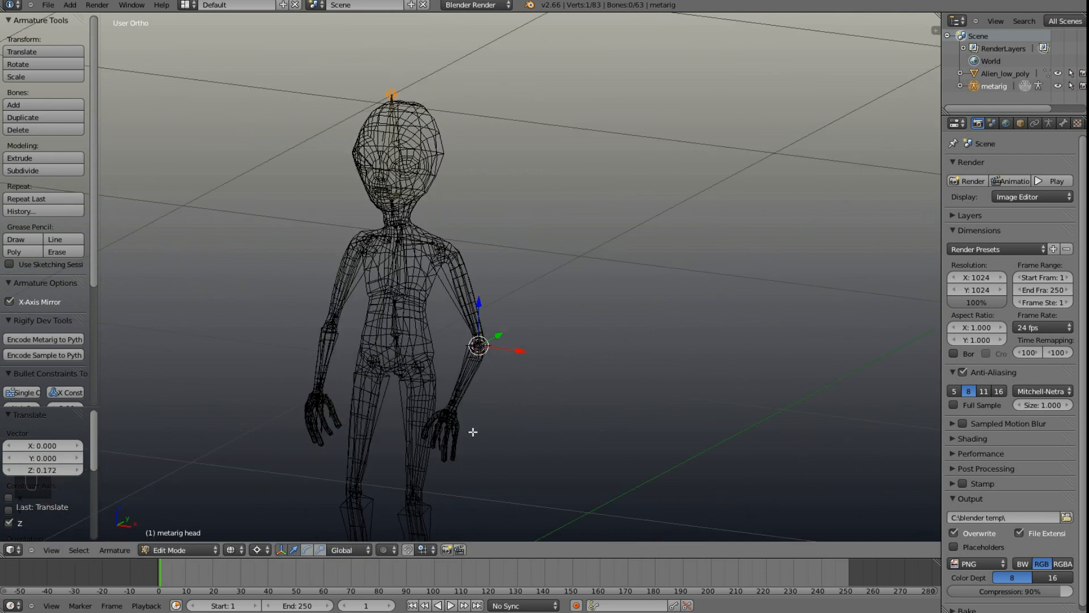
pyautogui.scroll(2, 473, 432)
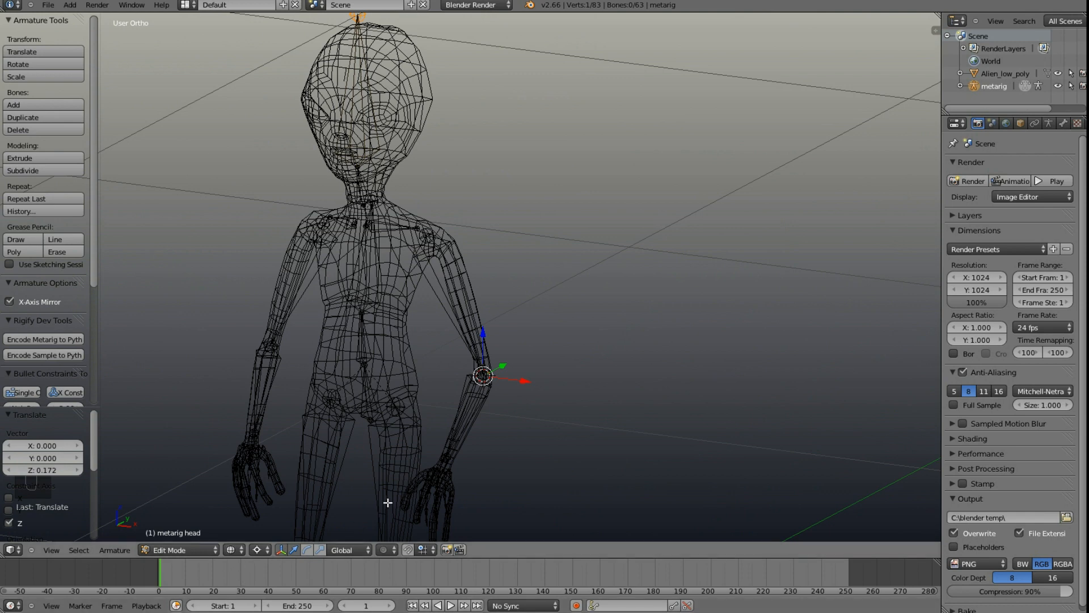
pyautogui.hotkey('shift', 'c')
pyautogui.press(',')
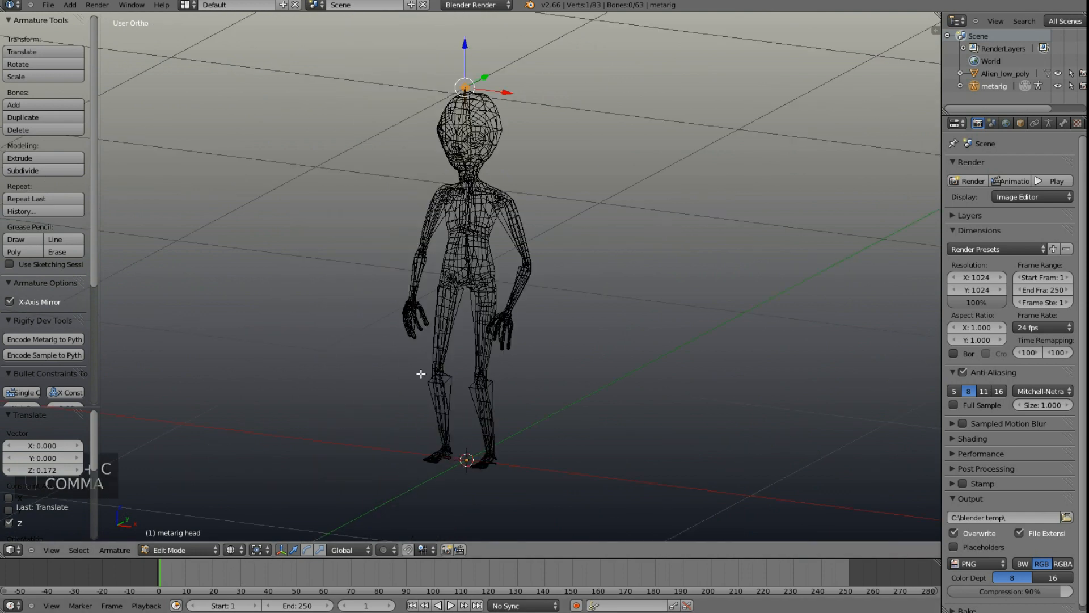
# Step: Return to solid shading and delete the thumb bones from the meta-rig's hands
pyautogui.scroll(4, 421, 374)
pyautogui.rightClick(567, 320)
pyautogui.scroll(2, 579, 346)
pyautogui.press('z')
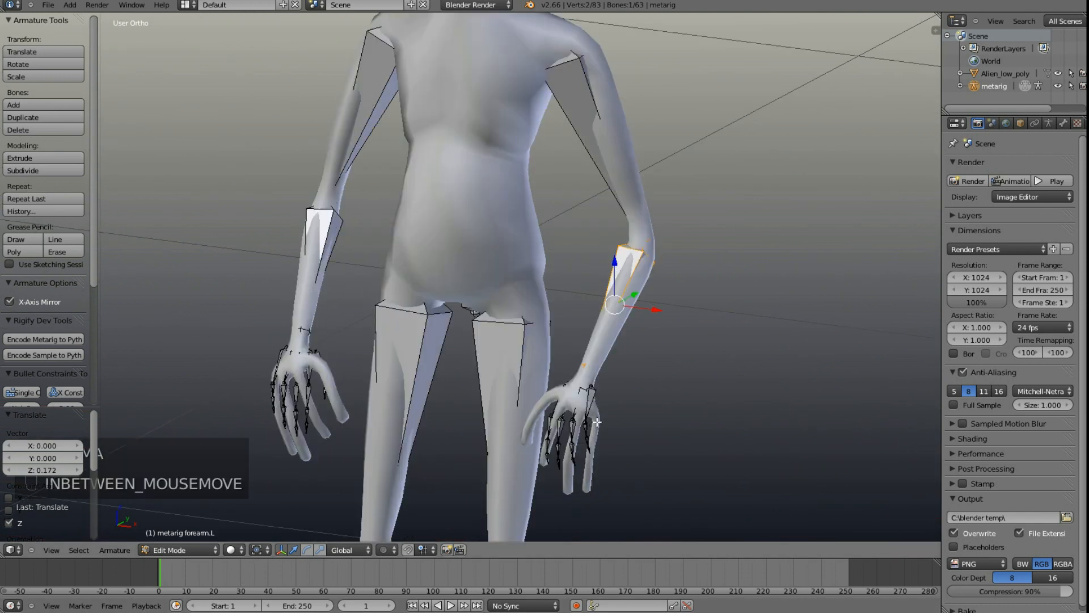
pyautogui.moveTo(610, 435); pyautogui.dragTo(609, 138, button='middle')
pyautogui.scroll(3, 488, 260)
pyautogui.rightClick(634, 132)
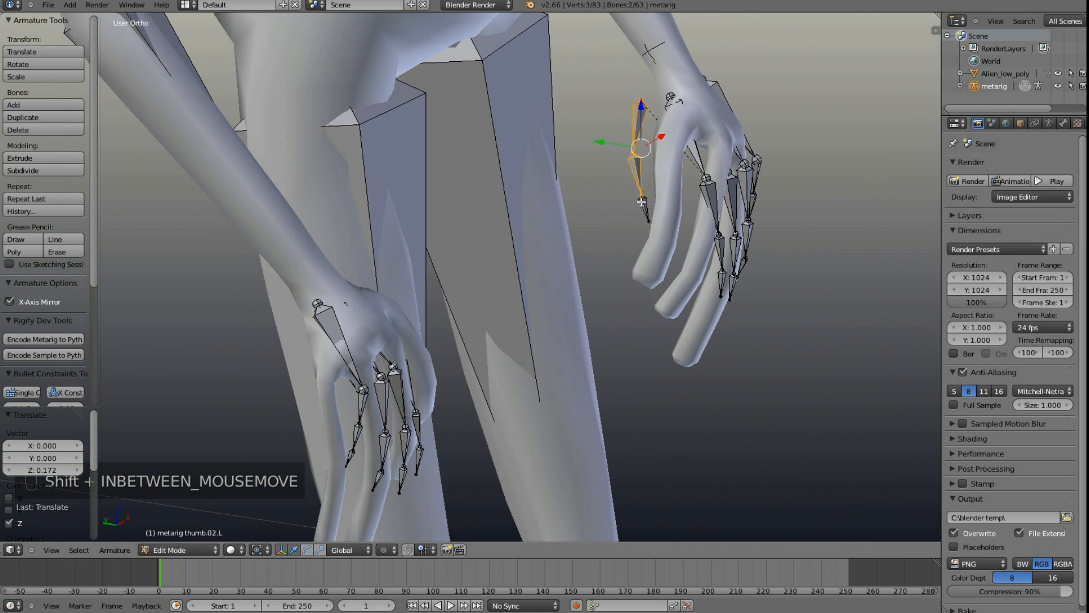
pyautogui.press('x')
pyautogui.click(672, 203)
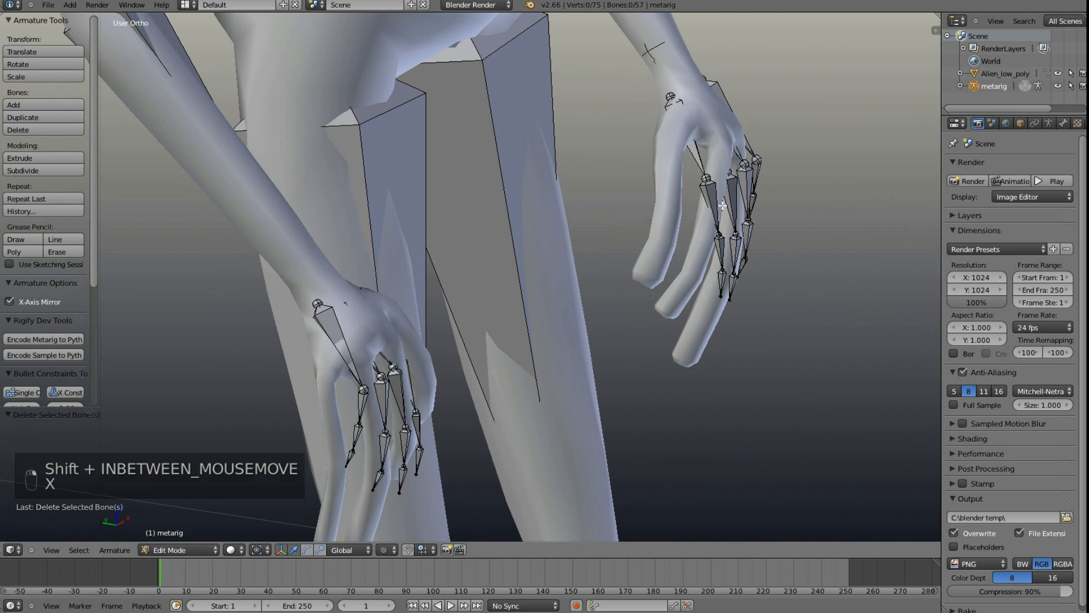
# Step: Move the left index palm bone palm.01.L about 0.005 down in Z and 0.005 inward along X
pyautogui.rightClick(698, 138)
pyautogui.keyDown('shift'); pyautogui.moveTo(808, 179); pyautogui.dragTo(565, 123, button='middle'); pyautogui.keyUp('shift')
pyautogui.moveTo(549, 84); pyautogui.dragTo(549, 96)
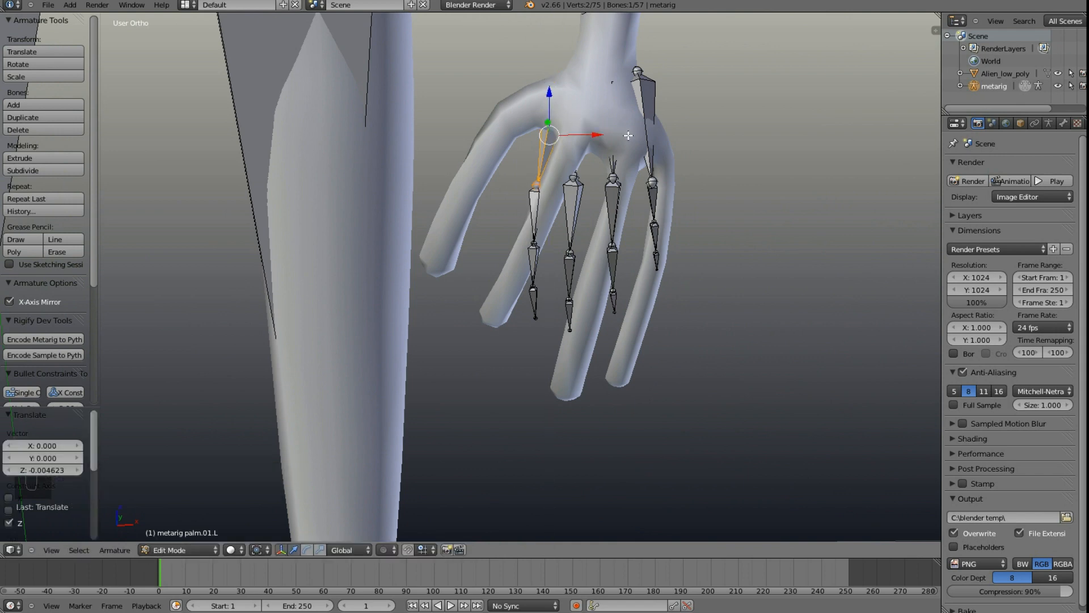
pyautogui.moveTo(589, 135); pyautogui.dragTo(576, 134)
# Step: Shift the left index knuckle joint about -0.021 in X and -0.005 in Y into the alien's first finger
pyautogui.moveTo(524, 182); pyautogui.dragTo(579, 180, button='right')
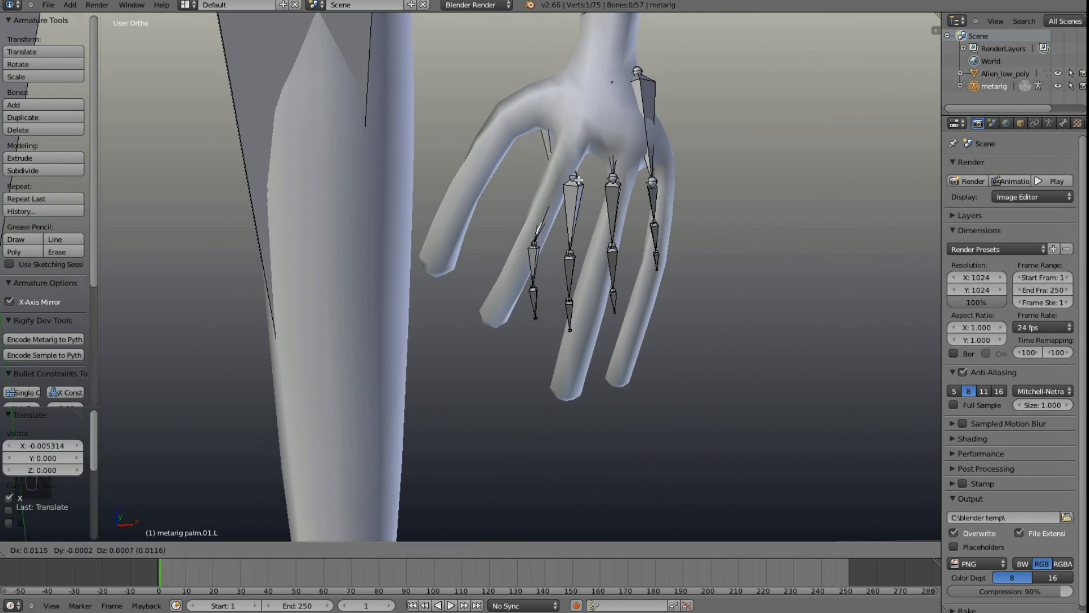
pyautogui.rightClick(545, 175)
pyautogui.moveTo(563, 190); pyautogui.dragTo(502, 196)
pyautogui.moveTo(566, 209); pyautogui.dragTo(601, 204, button='middle')
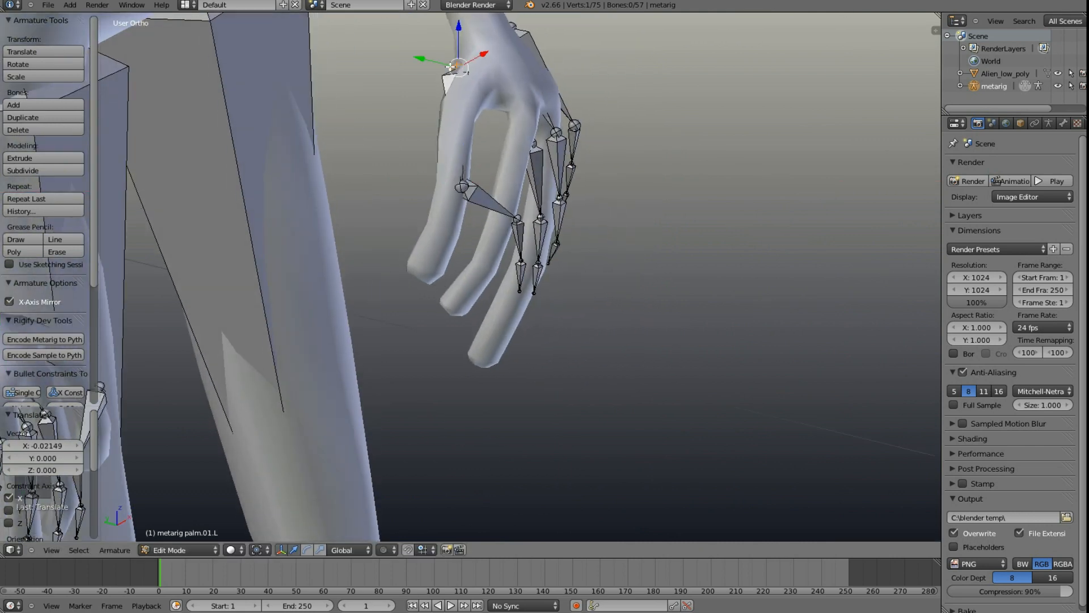
pyautogui.moveTo(420, 57); pyautogui.dragTo(437, 59)
# Step: Move the tip of f_index.01.L about 0.005 in Y and -0.038 in X toward the alien's first finger
pyautogui.rightClick(464, 183)
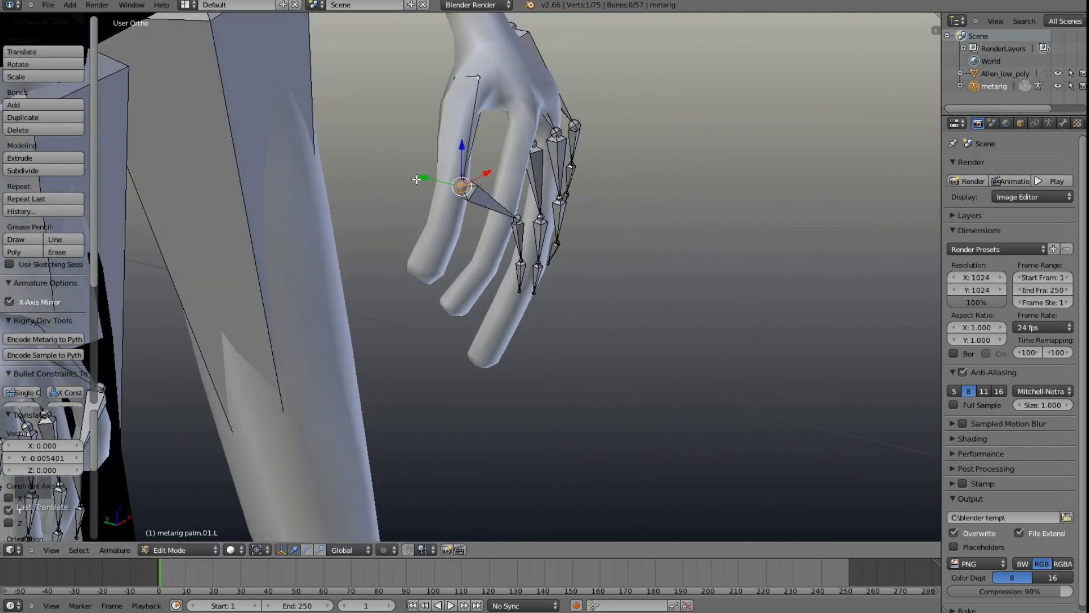
pyautogui.moveTo(421, 176); pyautogui.dragTo(408, 174)
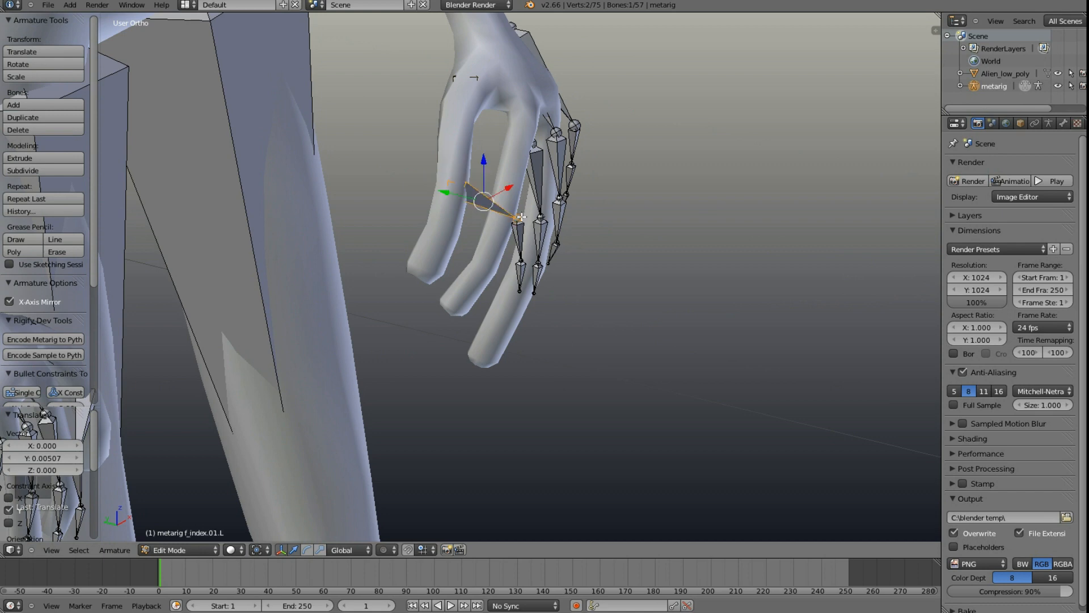
pyautogui.moveTo(453, 223); pyautogui.dragTo(453, 228, button='middle')
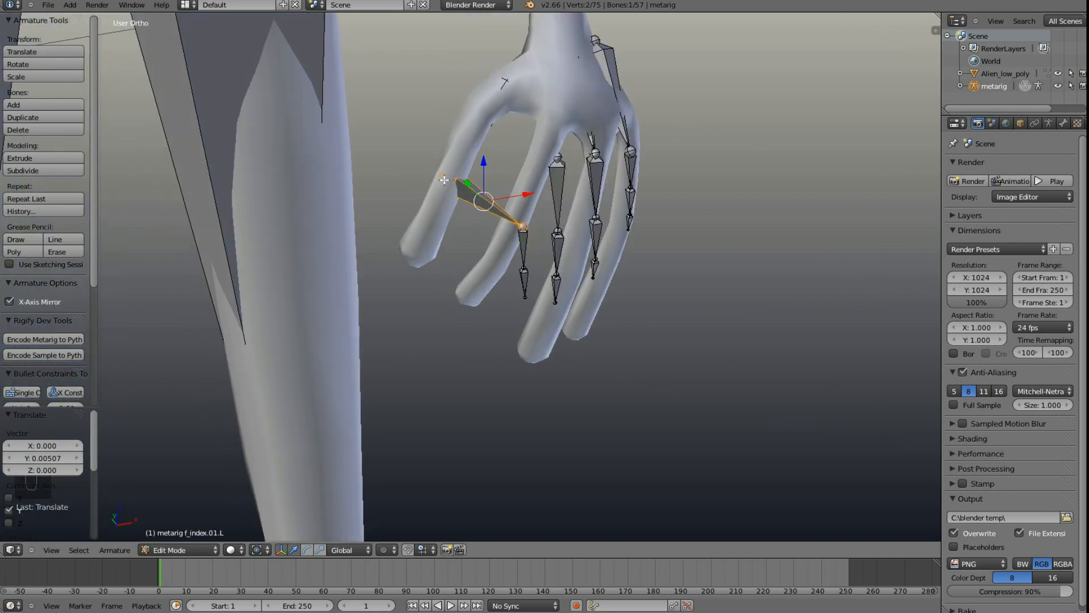
pyautogui.moveTo(569, 227); pyautogui.dragTo(461, 234)
pyautogui.moveTo(460, 234); pyautogui.dragTo(434, 173, button='middle')
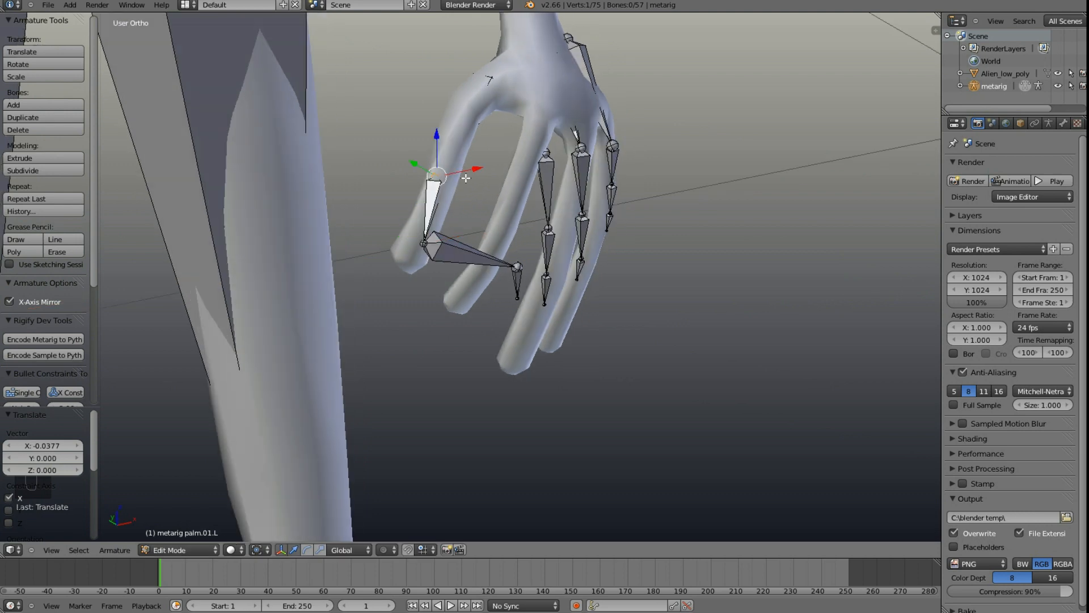
# Step: Nudge the index knuckle along X and shift the tip of f_index.01.L about 0.012 in Y and 0.004 in X, adjusting its Z
pyautogui.moveTo(473, 170); pyautogui.dragTo(478, 176)
pyautogui.moveTo(489, 231); pyautogui.dragTo(500, 253, button='middle')
pyautogui.rightClick(445, 248)
pyautogui.moveTo(400, 239); pyautogui.dragTo(367, 237)
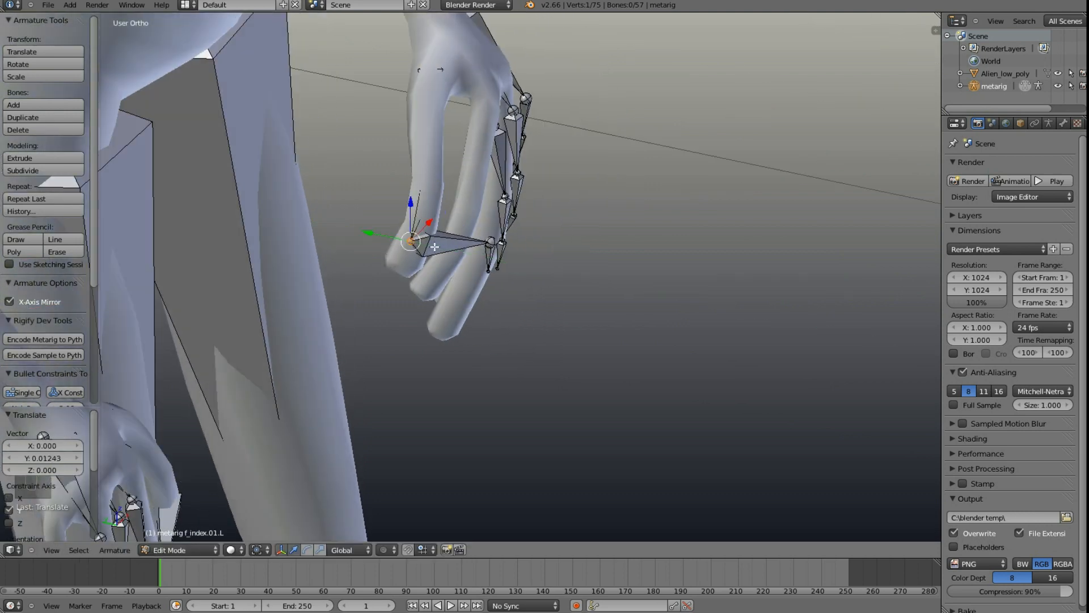
pyautogui.moveTo(435, 246); pyautogui.dragTo(333, 236, button='middle')
pyautogui.moveTo(458, 243); pyautogui.dragTo(470, 243)
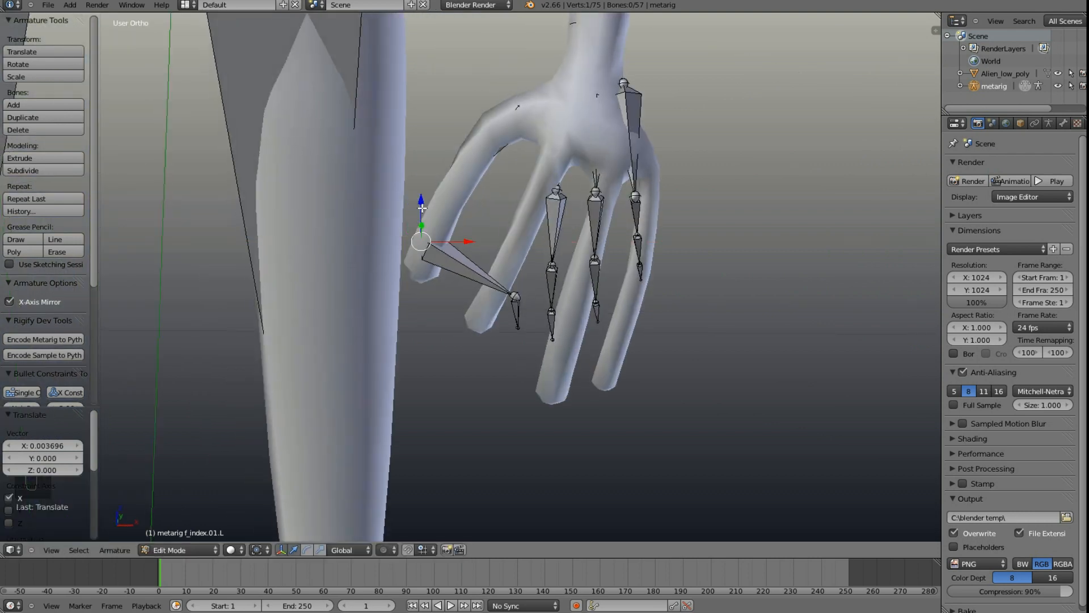
pyautogui.moveTo(422, 202); pyautogui.dragTo(471, 202)
# Step: Move the tip of f_index.02.L about -0.038 in X, then freely about 0.014 in Y and 0.017 in Z near the fingertip
pyautogui.moveTo(565, 300); pyautogui.dragTo(462, 299)
pyautogui.moveTo(440, 264); pyautogui.dragTo(550, 262, button='middle')
pyautogui.press('g')
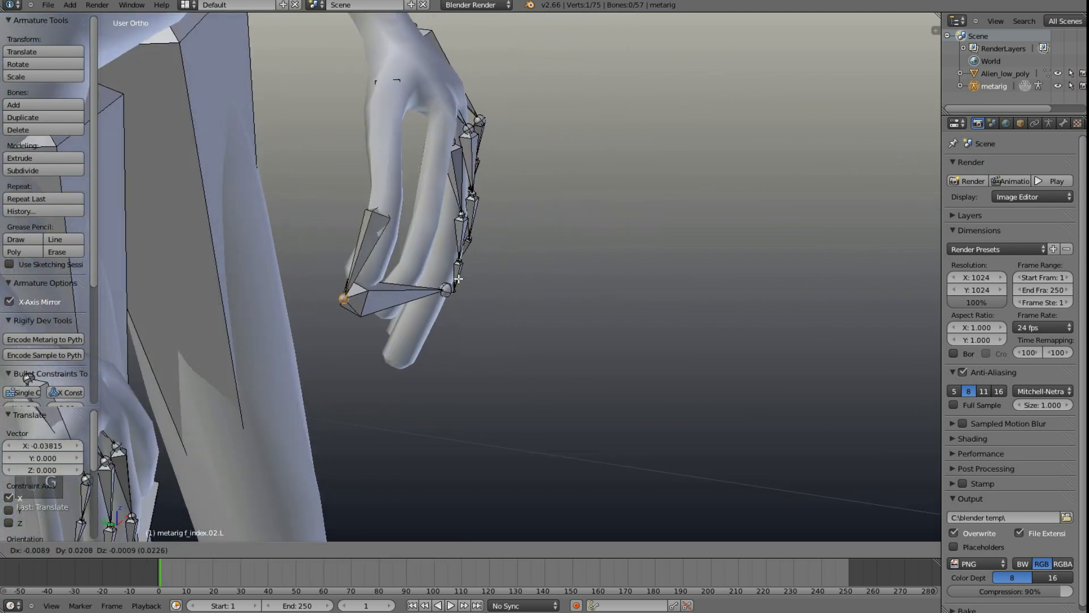
pyautogui.click(486, 257)
pyautogui.press('g')
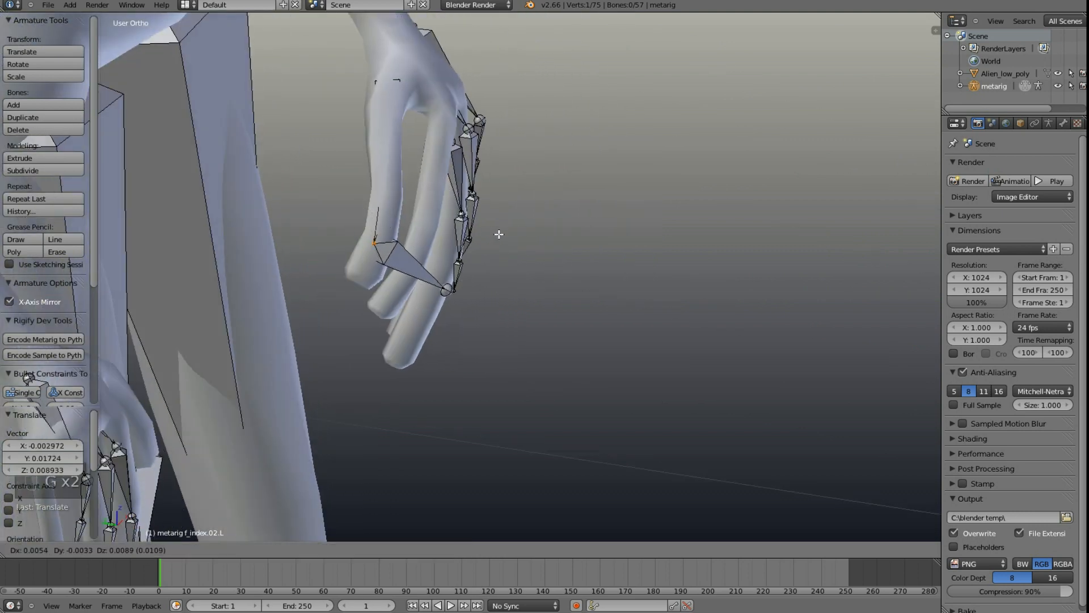
pyautogui.click(496, 235)
# Step: Move the tip of f_index.03.L inward along X and about 0.021 along Y
pyautogui.moveTo(497, 235); pyautogui.dragTo(460, 277, button='middle')
pyautogui.press('g')
pyautogui.press('x')
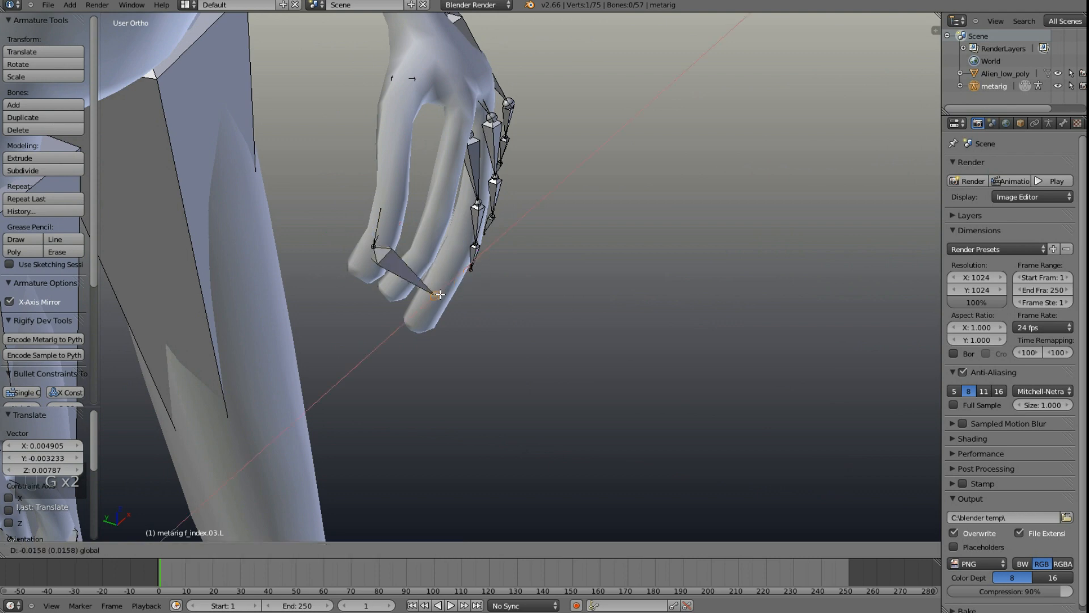
pyautogui.click(456, 320)
pyautogui.moveTo(456, 319); pyautogui.dragTo(383, 299, button='middle')
pyautogui.press('g')
pyautogui.press('y')
pyautogui.click(336, 325)
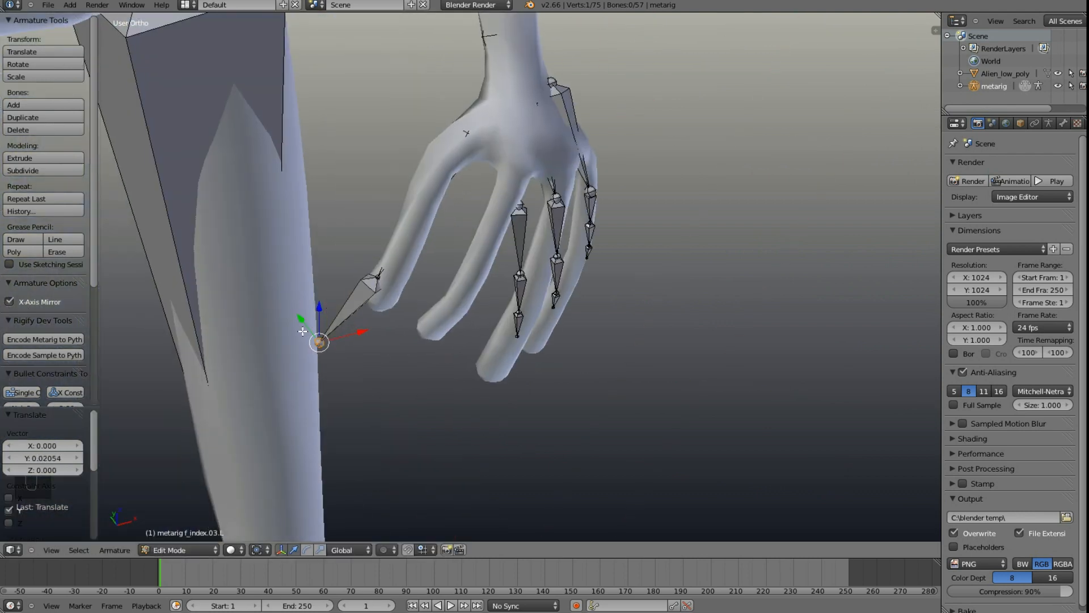
# Step: Move the tip of f_index.02.L about 0.009 in X and 0.004 in Z into the first finger
pyautogui.scroll(2, 385, 288)
pyautogui.rightClick(361, 276)
pyautogui.press('g')
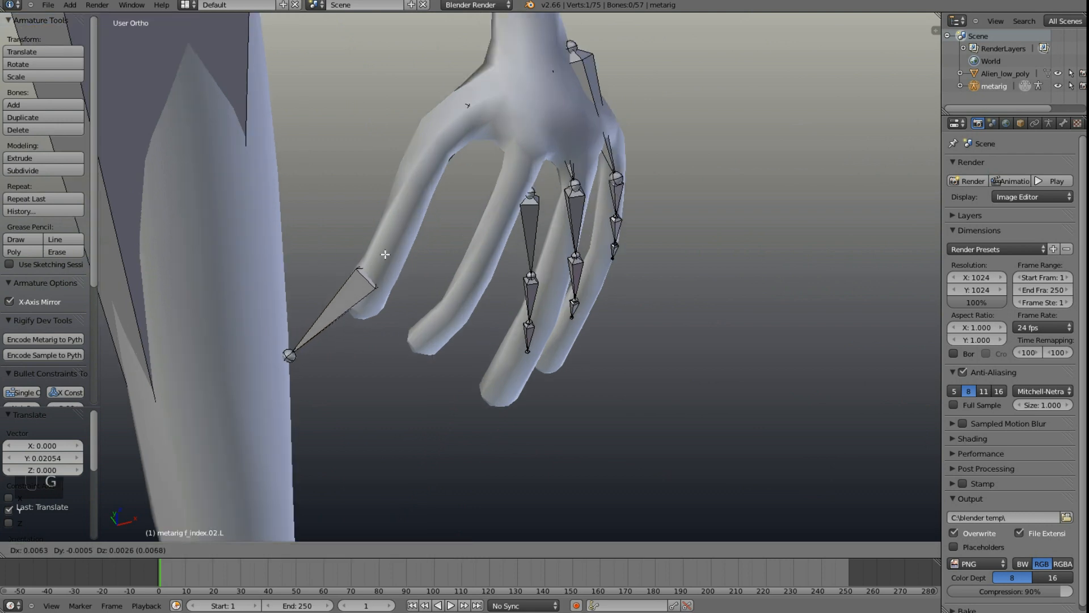
pyautogui.click(387, 256)
# Step: Place the tip of f_index.03.L inside the end of the alien's first finger
pyautogui.press('g')
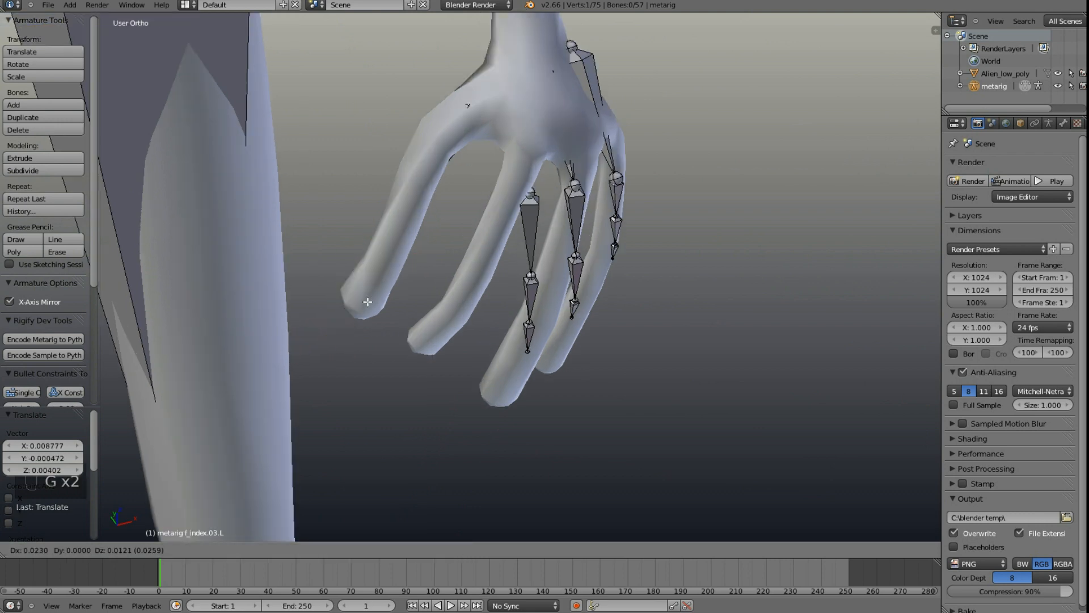
pyautogui.click(368, 302)
pyautogui.moveTo(367, 302); pyautogui.dragTo(564, 211, button='middle')
pyautogui.press('g')
pyautogui.click(388, 287)
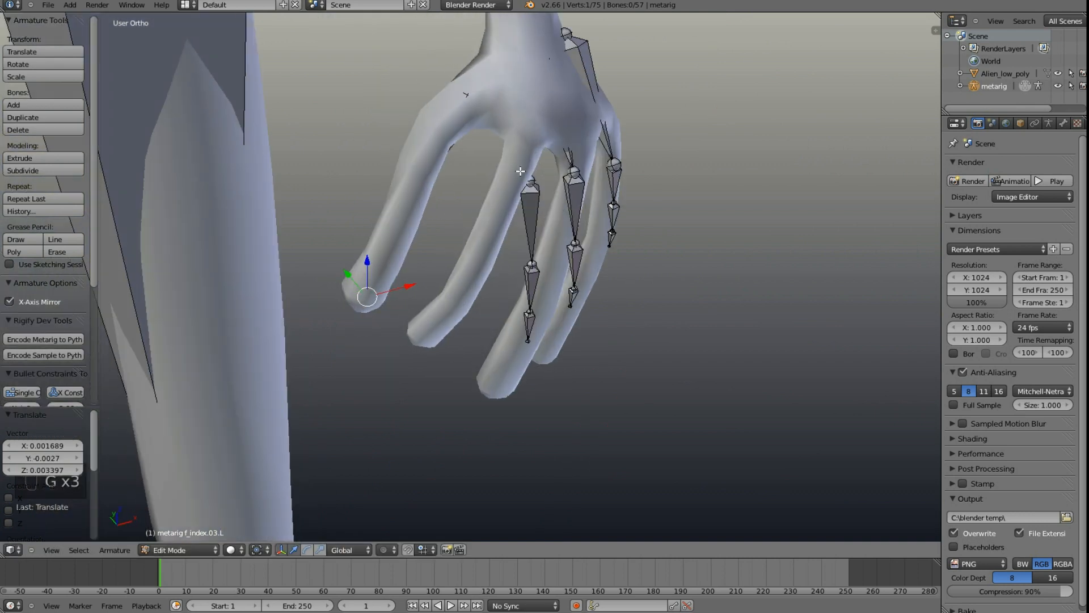
# Step: Move the middle knuckle joint about -0.005 in X and the tip of f_middle.01.L about -0.016 in X and 0.008 in Y
pyautogui.press('g')
pyautogui.click(538, 203)
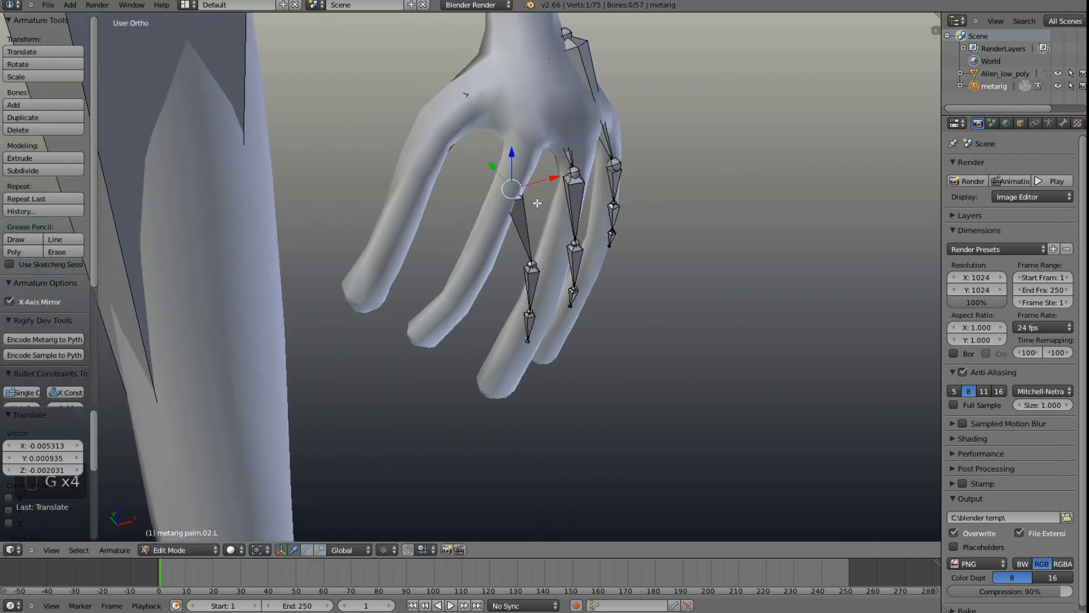
pyautogui.rightClick(533, 265)
pyautogui.press('g')
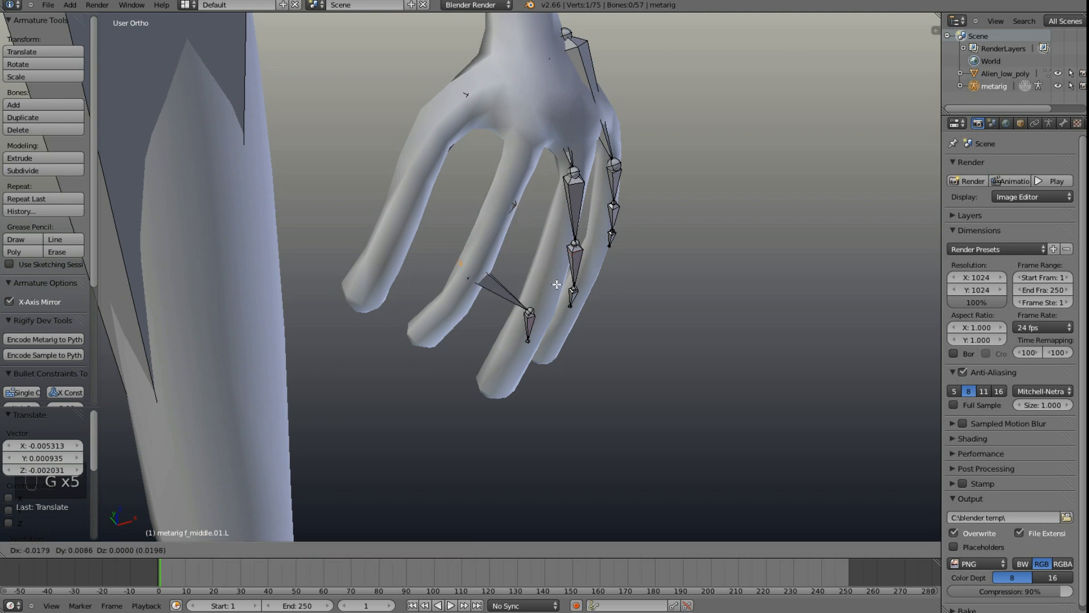
pyautogui.click(538, 295)
# Step: Move the tip of f_middle.02.L about -0.022 in X and 0.011 in Y, and the tip of f_middle.03.L into the second fingertip
pyautogui.press('g')
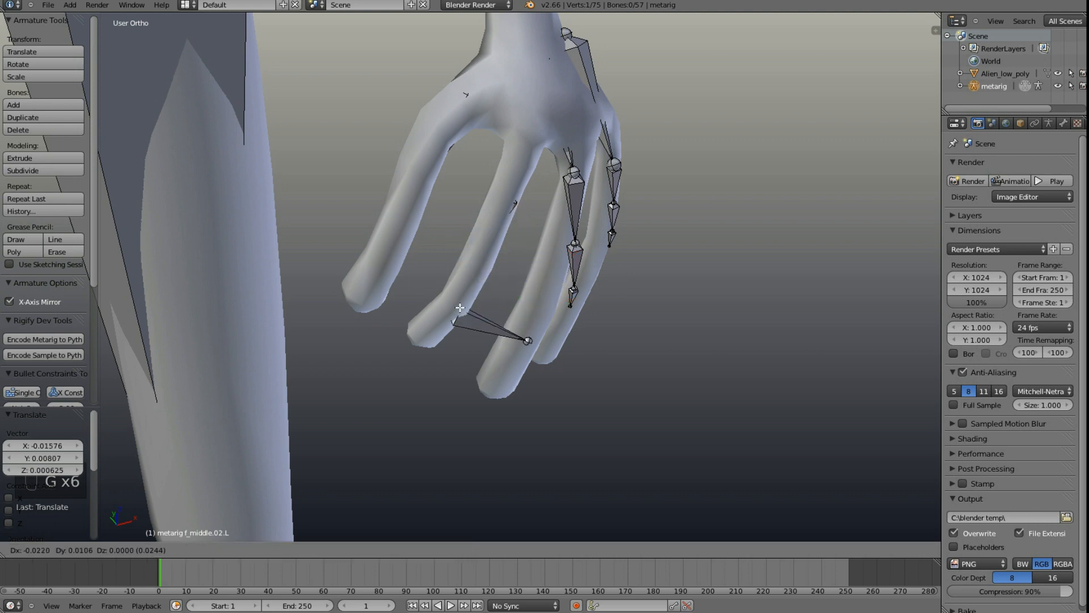
pyautogui.click(460, 308)
pyautogui.rightClick(524, 340)
pyautogui.press('g')
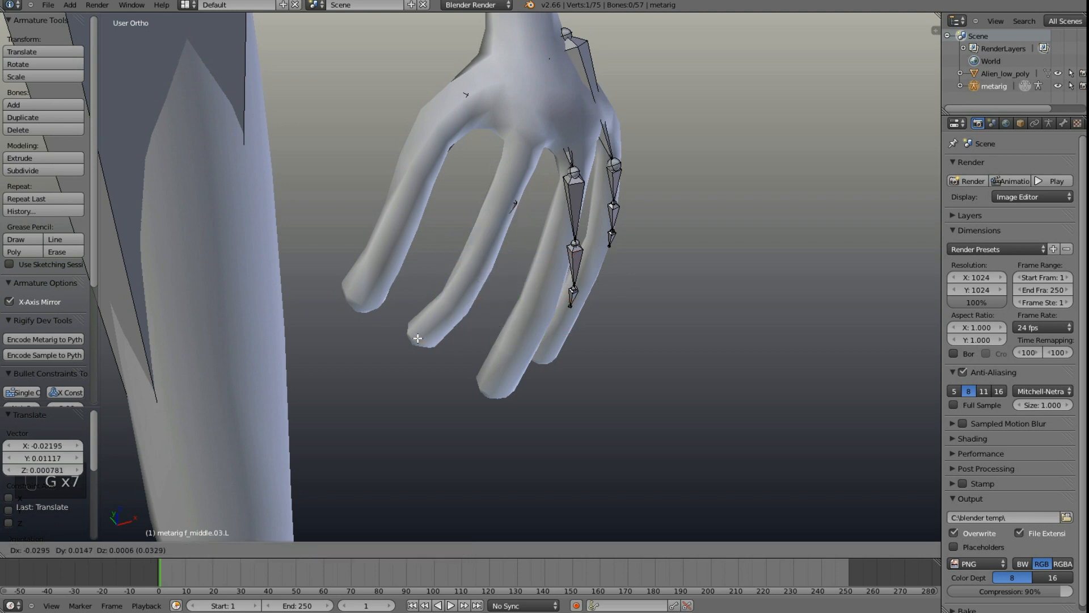
pyautogui.click(418, 338)
# Step: Reposition the left ring knuckle joint at the base of the alien's third finger
pyautogui.moveTo(417, 338); pyautogui.dragTo(574, 310, button='middle')
pyautogui.rightClick(578, 193)
pyautogui.press('g')
pyautogui.click(563, 219)
pyautogui.press('g')
pyautogui.click(563, 209)
# Step: Move the tip of f_ring.03.L about -0.032 in Z toward the third fingertip, and about -0.020 along X
pyautogui.rightClick(575, 309)
pyautogui.press('g')
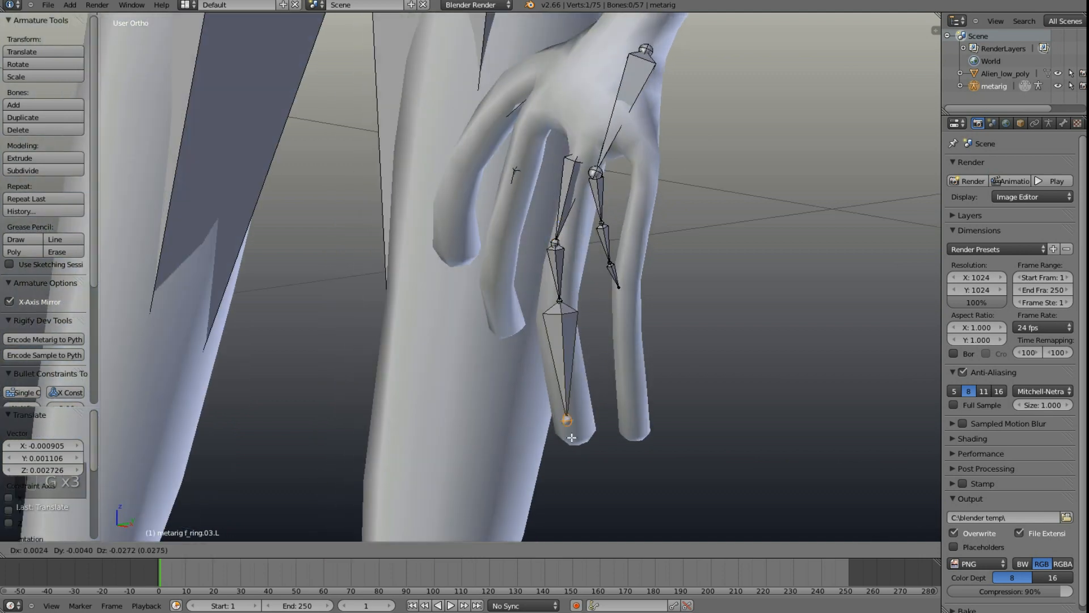
pyautogui.click(584, 443)
pyautogui.moveTo(584, 443); pyautogui.dragTo(627, 470, button='middle')
pyautogui.press('g')
pyautogui.press('x')
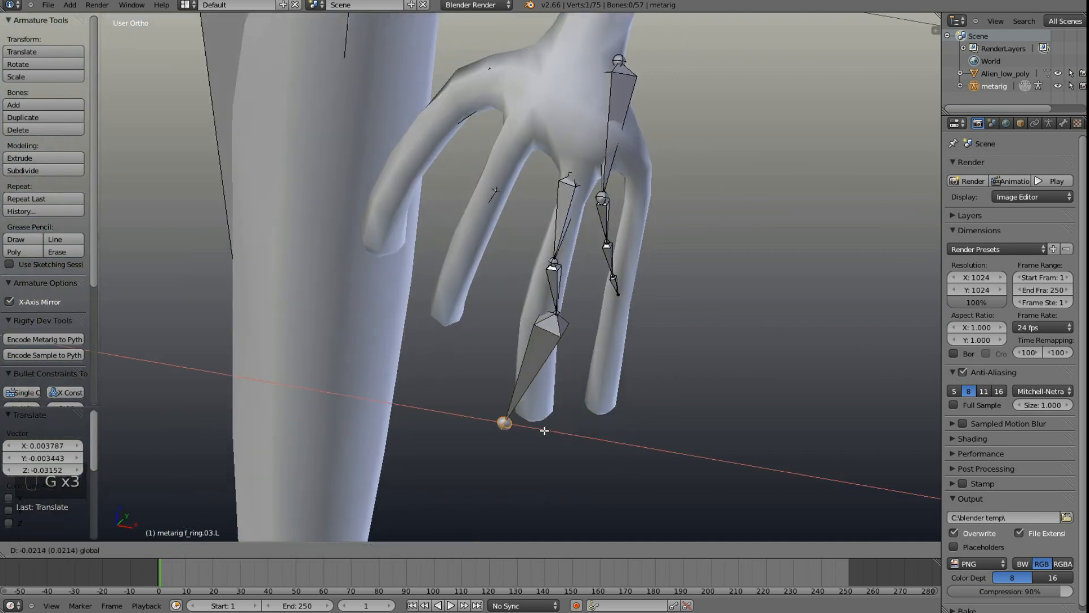
pyautogui.click(546, 432)
# Step: Shift the tip of f_ring.03.L along Y and about -0.003 along X to sit inside the third fingertip
pyautogui.moveTo(545, 432); pyautogui.dragTo(545, 424, button='middle')
pyautogui.press('g')
pyautogui.press('y')
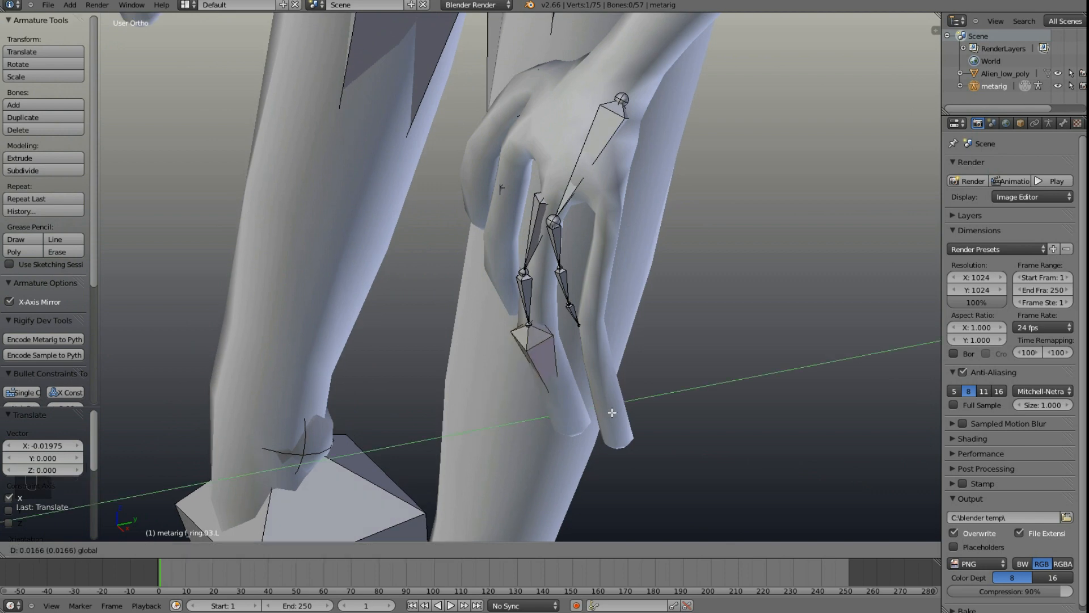
pyautogui.click(584, 431)
pyautogui.press('g')
pyautogui.press('x')
pyautogui.moveTo(586, 438); pyautogui.dragTo(584, 430)
# Step: Shift the remaining ring joints into the third finger, moving the f_ring.01.L tip about 0.005 and the knuckle about 0.002 in Y
pyautogui.moveTo(589, 343); pyautogui.dragTo(556, 340, button='middle')
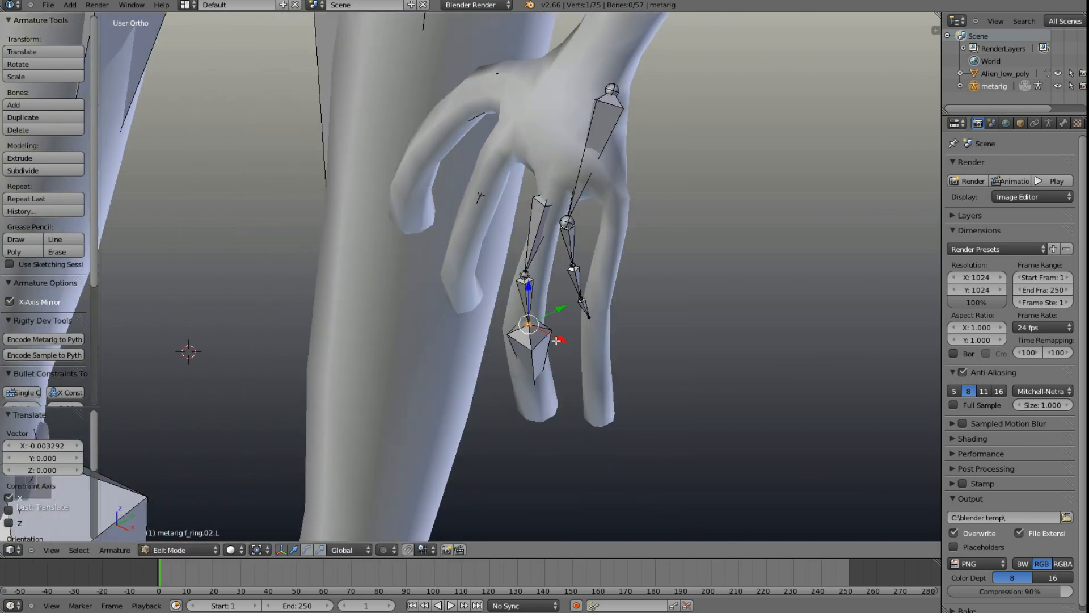
pyautogui.moveTo(561, 308); pyautogui.dragTo(550, 334)
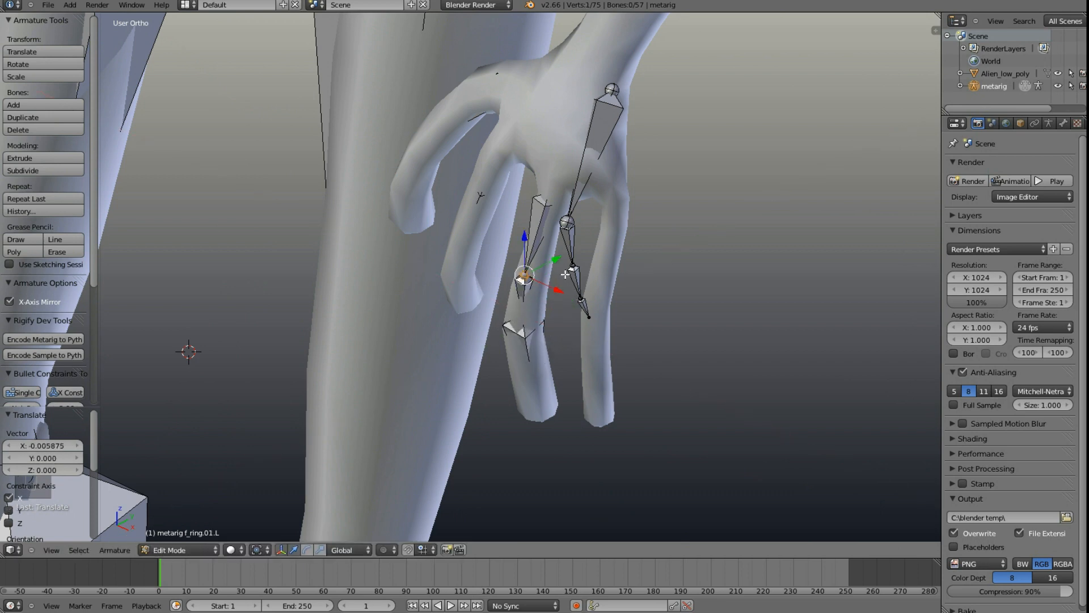
pyautogui.moveTo(556, 264); pyautogui.dragTo(567, 258)
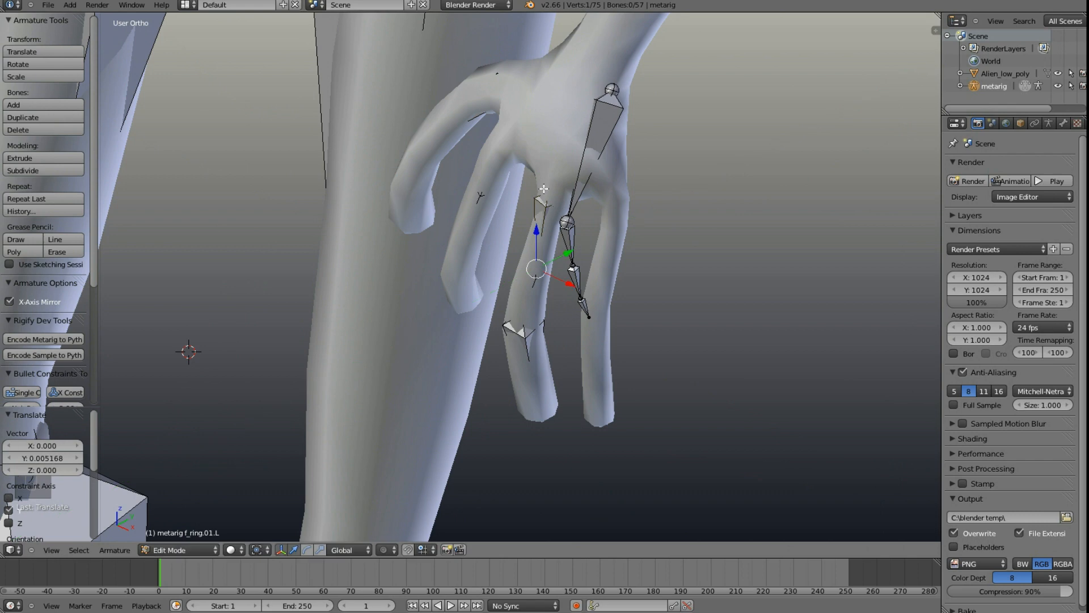
pyautogui.moveTo(587, 178); pyautogui.dragTo(566, 247)
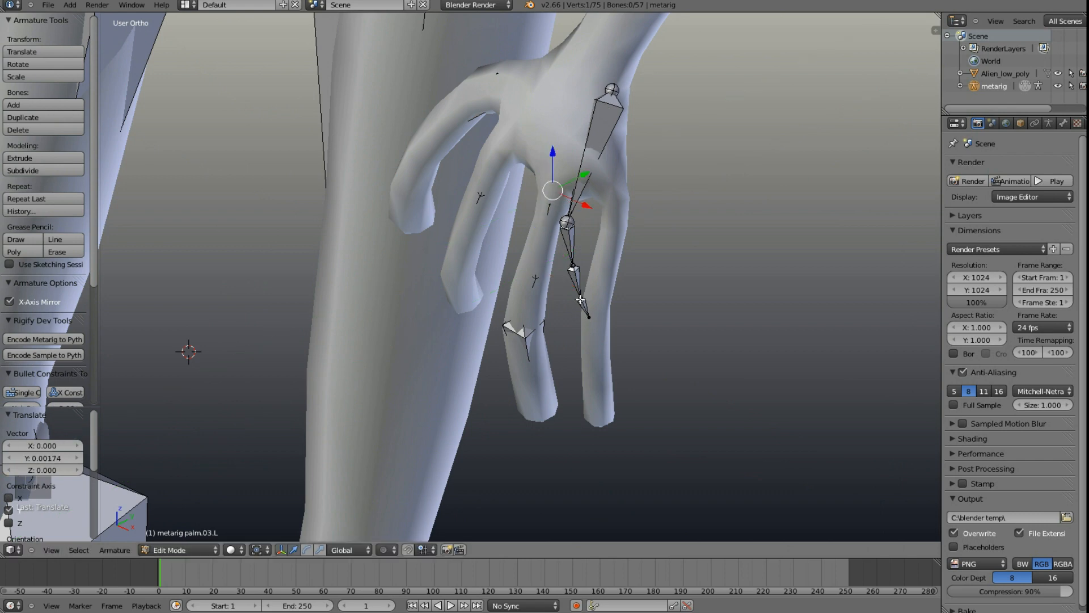
# Step: Move the tip of f_pinky.03.L about -0.032 in Z and 0.025 in Y, fine-tuning it into the alien's outer fingertip
pyautogui.press('g')
pyautogui.click(600, 440)
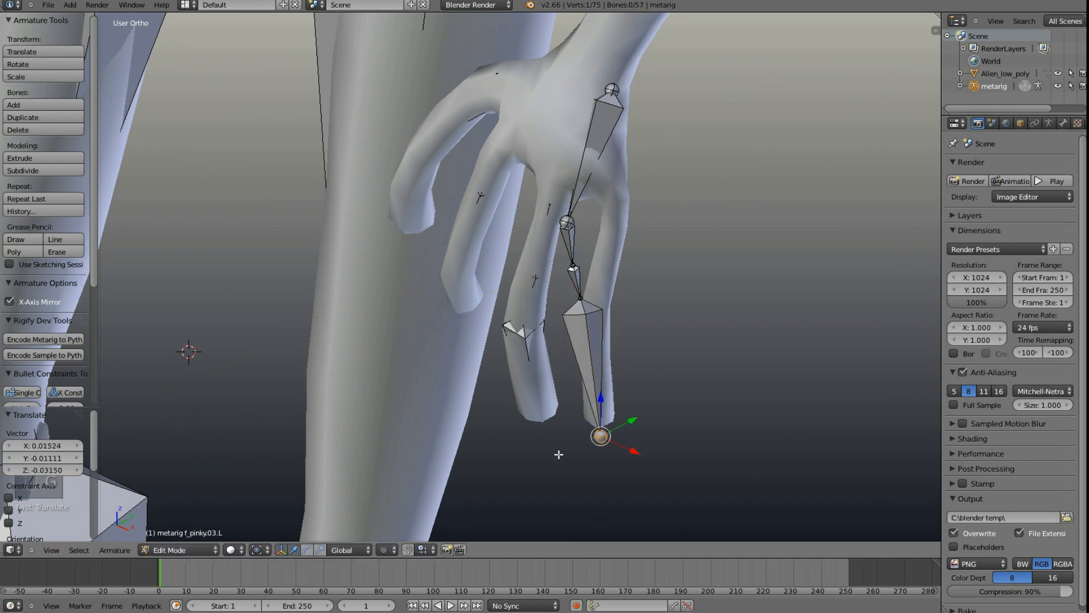
pyautogui.moveTo(600, 440); pyautogui.dragTo(632, 480, button='middle')
pyautogui.moveTo(612, 456); pyautogui.dragTo(720, 393)
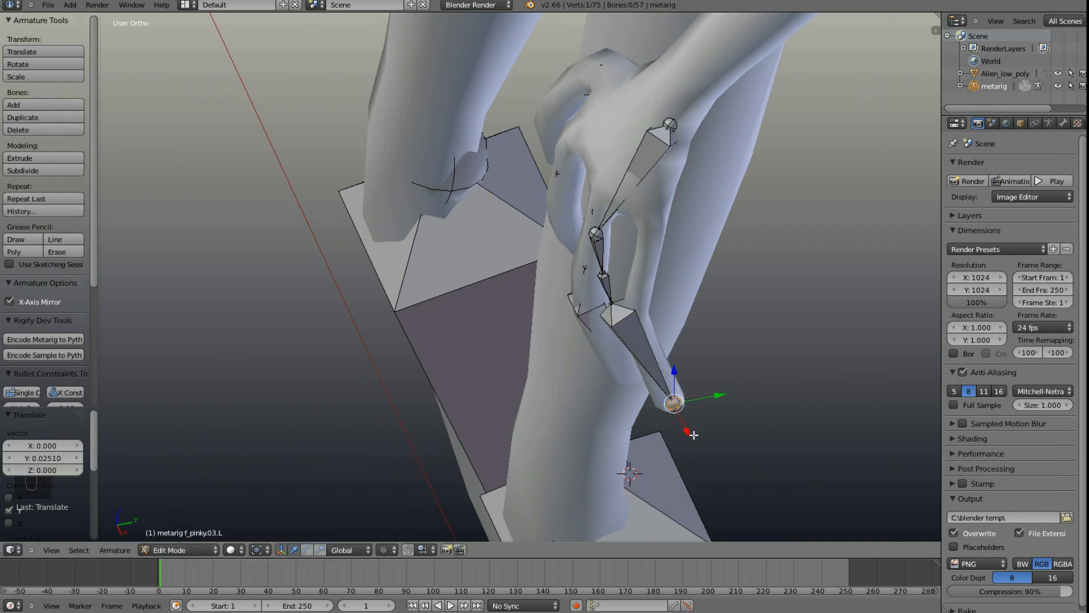
pyautogui.moveTo(692, 434); pyautogui.dragTo(670, 402)
pyautogui.moveTo(658, 342); pyautogui.dragTo(711, 386)
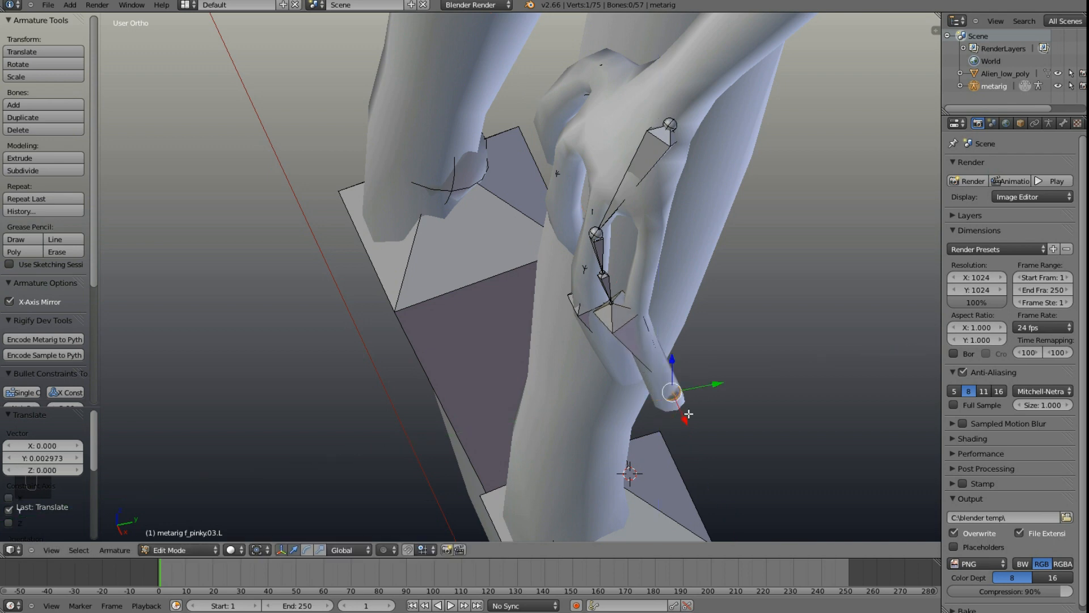
pyautogui.moveTo(686, 419); pyautogui.dragTo(683, 417)
pyautogui.moveTo(672, 359); pyautogui.dragTo(671, 360)
# Step: Shift the inner pinky joints along Y into the outer finger and move the pinky knuckle about 0.009 along X
pyautogui.moveTo(656, 296); pyautogui.dragTo(685, 259)
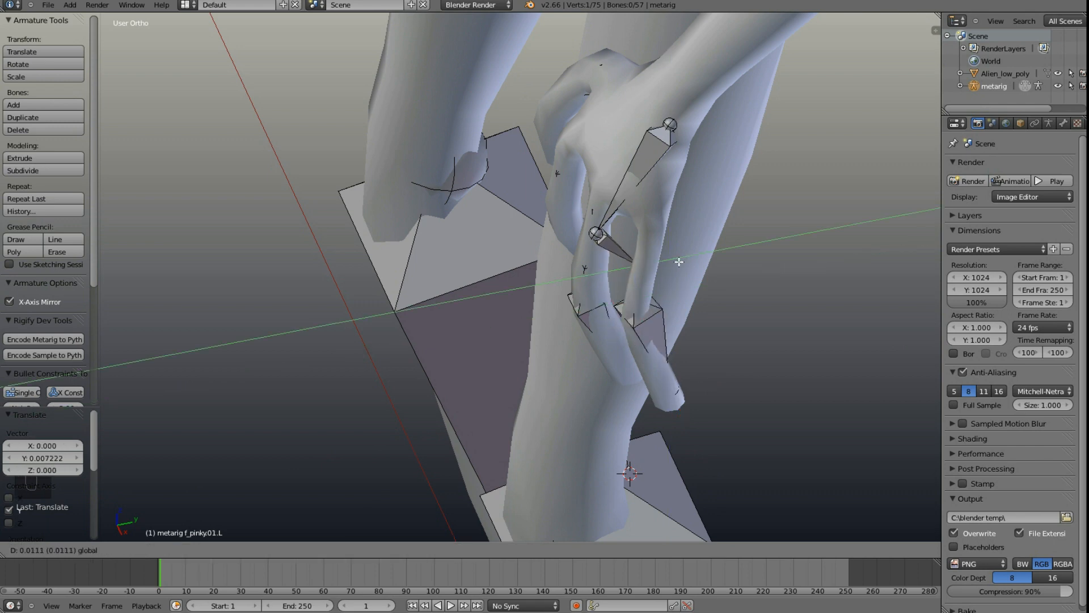
pyautogui.moveTo(680, 262)
pyautogui.mouseDown()
pyautogui.moveTo(683, 279)
pyautogui.moveTo(673, 262)
pyautogui.moveTo(684, 267)
pyautogui.mouseUp()
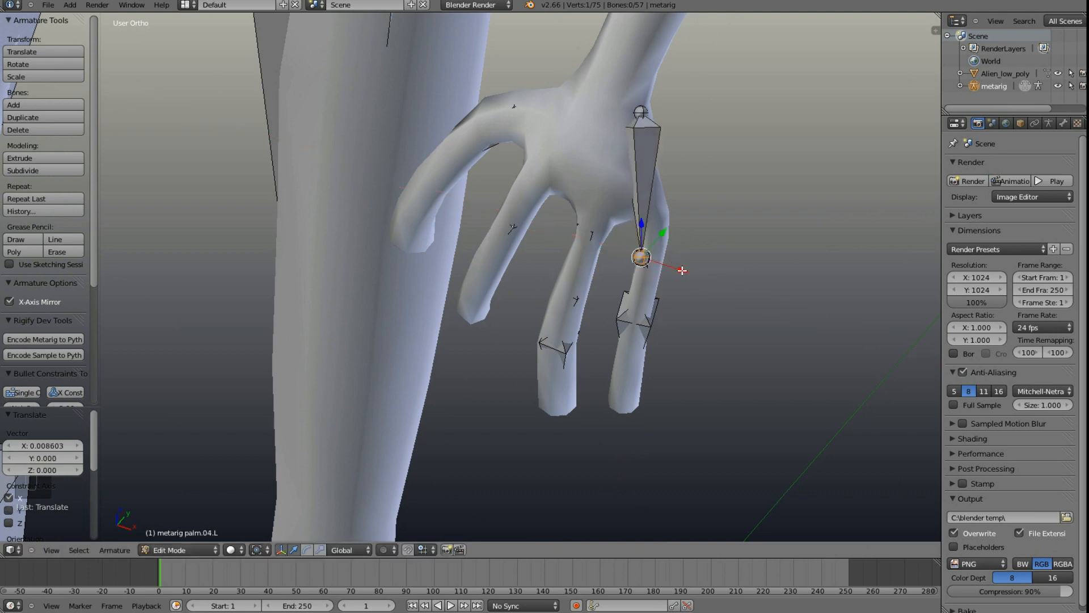
# Step: Move the outer knuckle at the tip of palm.04.L about 0.019 along Y and fine-tune it along Y and X
pyautogui.moveTo(683, 267); pyautogui.dragTo(689, 246, button='middle')
pyautogui.moveTo(689, 247); pyautogui.dragTo(750, 236)
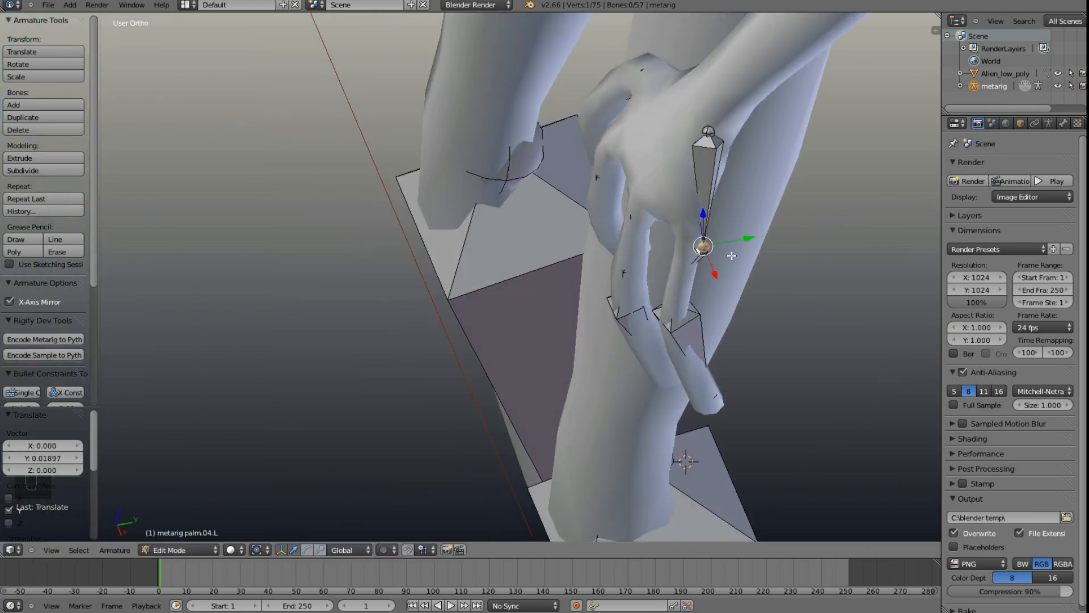
pyautogui.moveTo(715, 275); pyautogui.dragTo(726, 221)
pyautogui.moveTo(675, 258); pyautogui.dragTo(590, 249, button='middle')
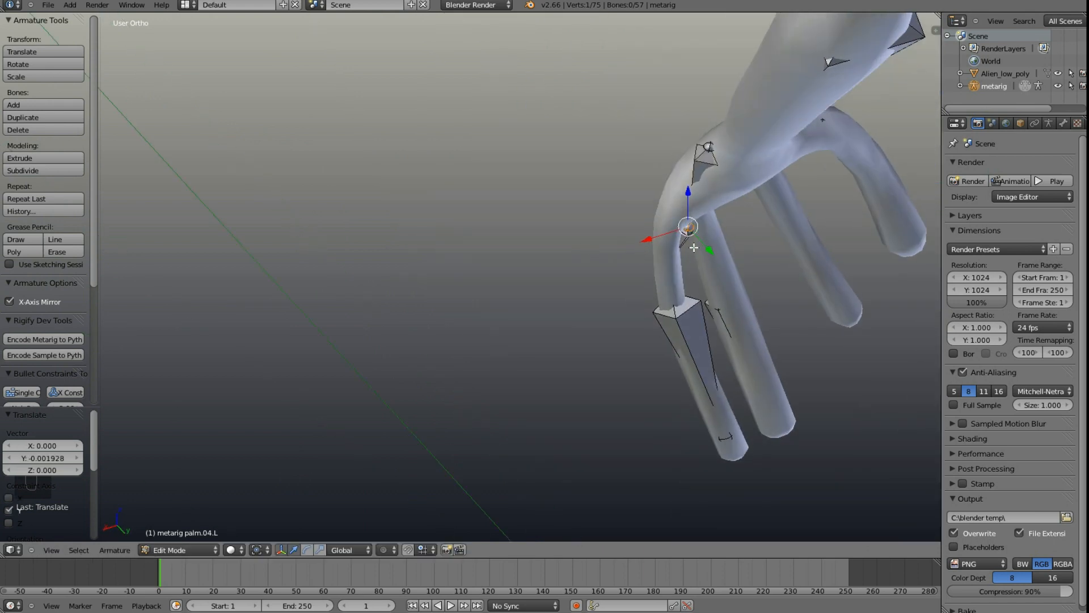
pyautogui.moveTo(703, 248); pyautogui.dragTo(701, 247)
pyautogui.moveTo(701, 247); pyautogui.dragTo(642, 226, button='middle')
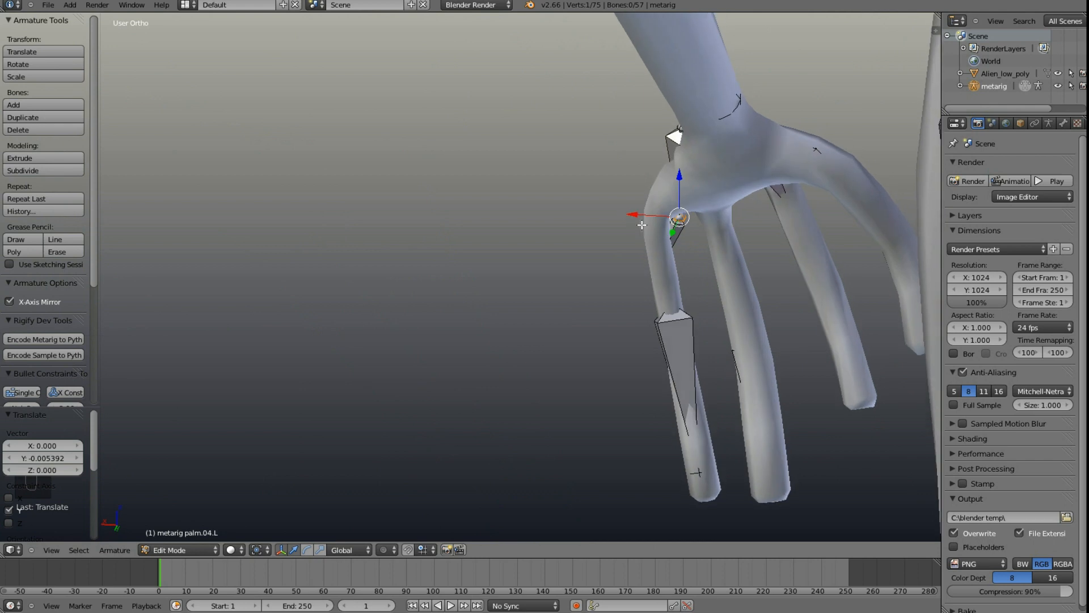
pyautogui.moveTo(634, 214); pyautogui.dragTo(613, 211)
# Step: Reposition the wrist-side end of palm.04.L, lowering it about 0.017 in Z, and shift the outer knuckle about 0.004 in Y
pyautogui.moveTo(613, 211); pyautogui.dragTo(685, 94, button='middle')
pyautogui.moveTo(685, 95); pyautogui.dragTo(697, 56, button='right')
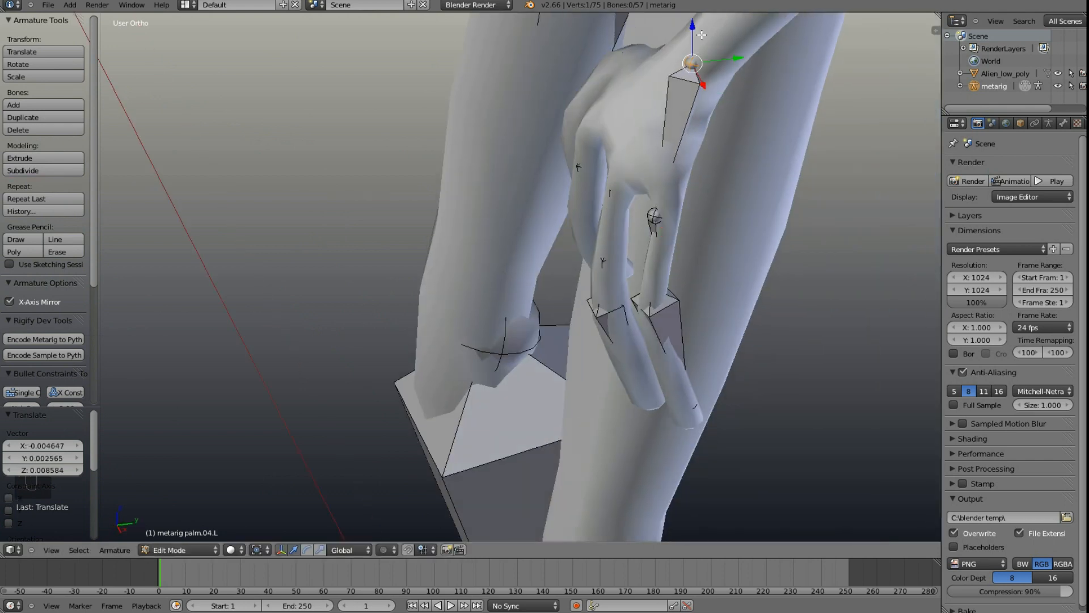
pyautogui.moveTo(694, 43); pyautogui.dragTo(696, 77)
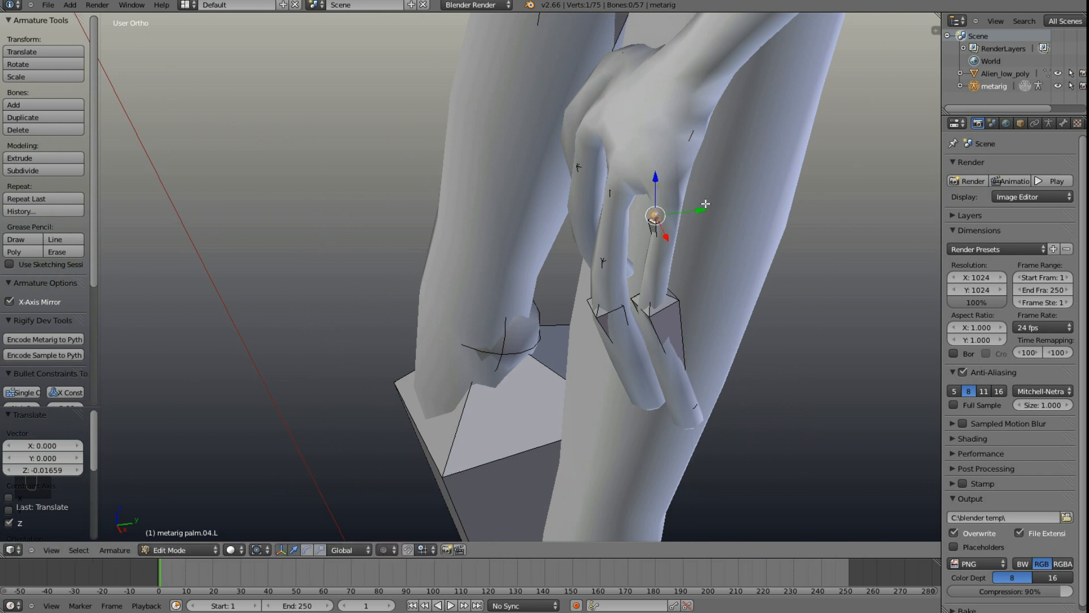
pyautogui.moveTo(705, 214); pyautogui.dragTo(718, 211)
# Step: Examine how the hand, leg and arm bones fit inside the alien's body
pyautogui.moveTo(708, 175); pyautogui.dragTo(565, 262, button='middle')
pyautogui.scroll(-3, 579, 329)
pyautogui.scroll(4, 667, 253)
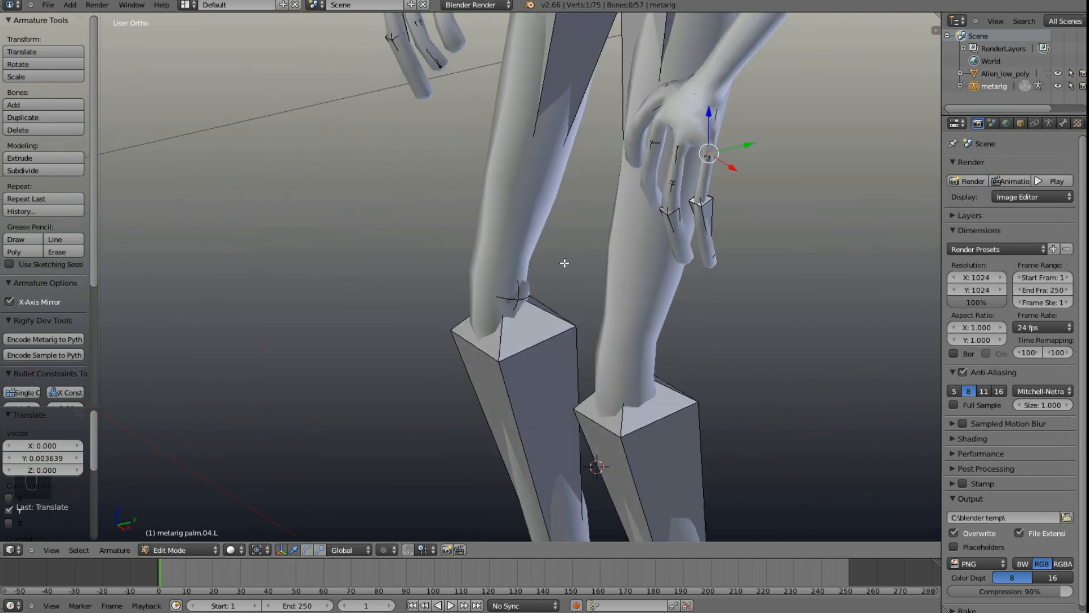
pyautogui.scroll(1, 684, 200)
pyautogui.scroll(-5, 690, 184)
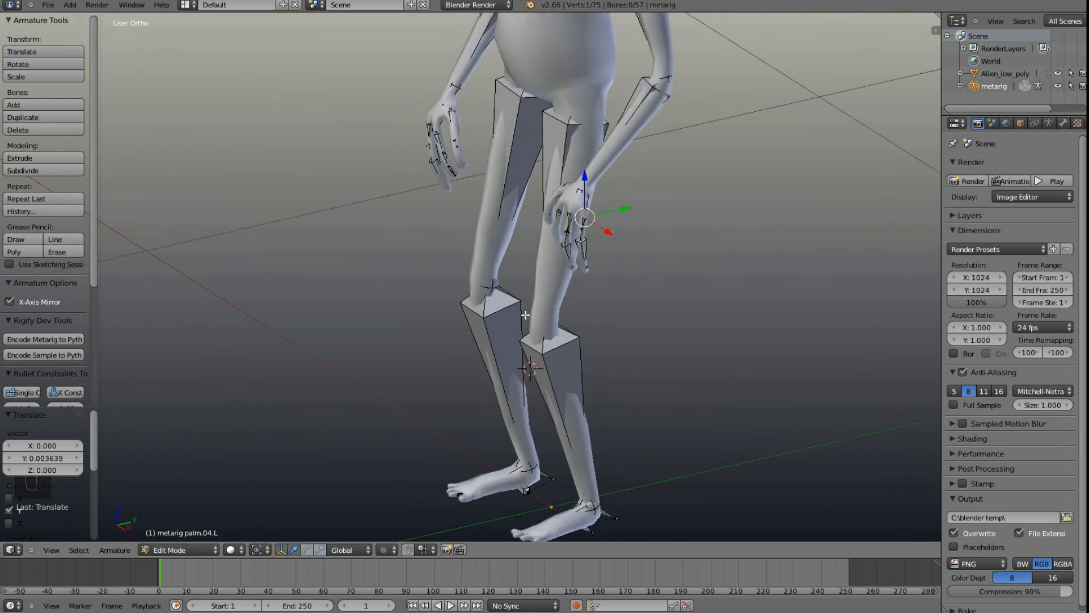
pyautogui.moveTo(478, 429); pyautogui.dragTo(571, 238, button='middle')
pyautogui.moveTo(530, 295); pyautogui.dragTo(548, 240, button='middle')
pyautogui.keyDown('shift'); pyautogui.moveTo(552, 194); pyautogui.dragTo(574, 465, button='middle'); pyautogui.keyUp('shift')
pyautogui.keyDown('shift'); pyautogui.moveTo(553, 161); pyautogui.dragTo(557, 402, button='middle'); pyautogui.keyUp('shift')
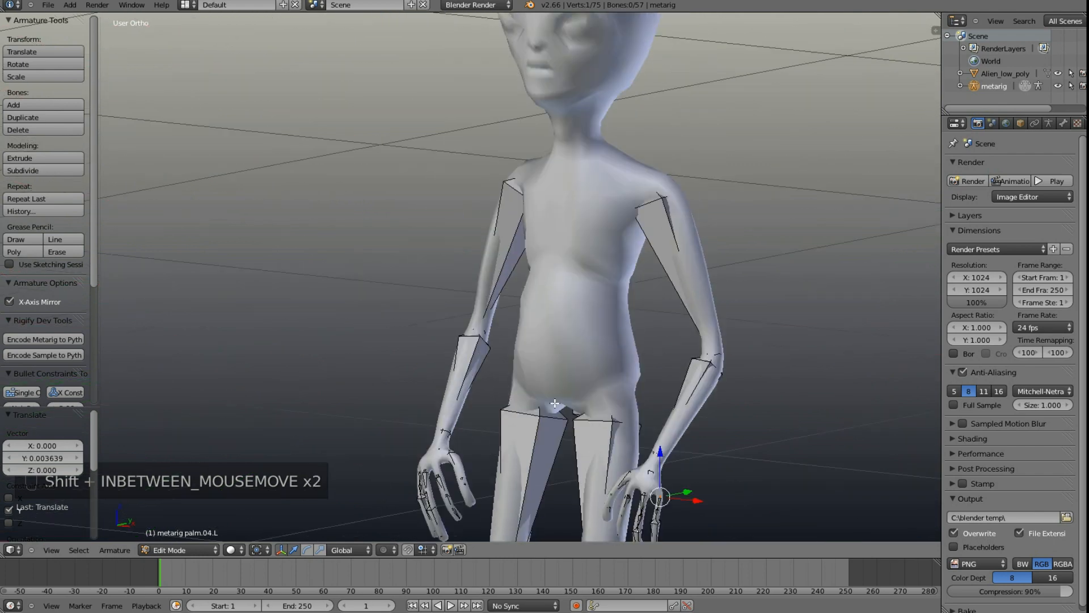
pyautogui.moveTo(532, 233); pyautogui.dragTo(586, 252, button='middle')
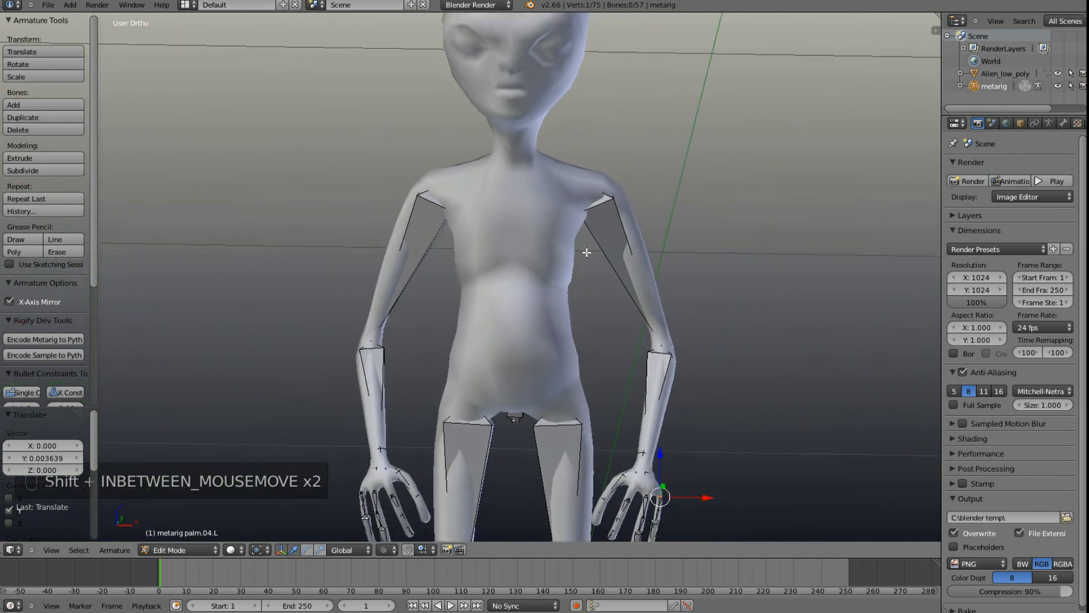
# Step: Move the shoulder joint of upper_arm.L about 0.022 along X into the shoulder, using wireframe display for the adjustment
pyautogui.rightClick(590, 199)
pyautogui.press('z')
pyautogui.rightClick(603, 190)
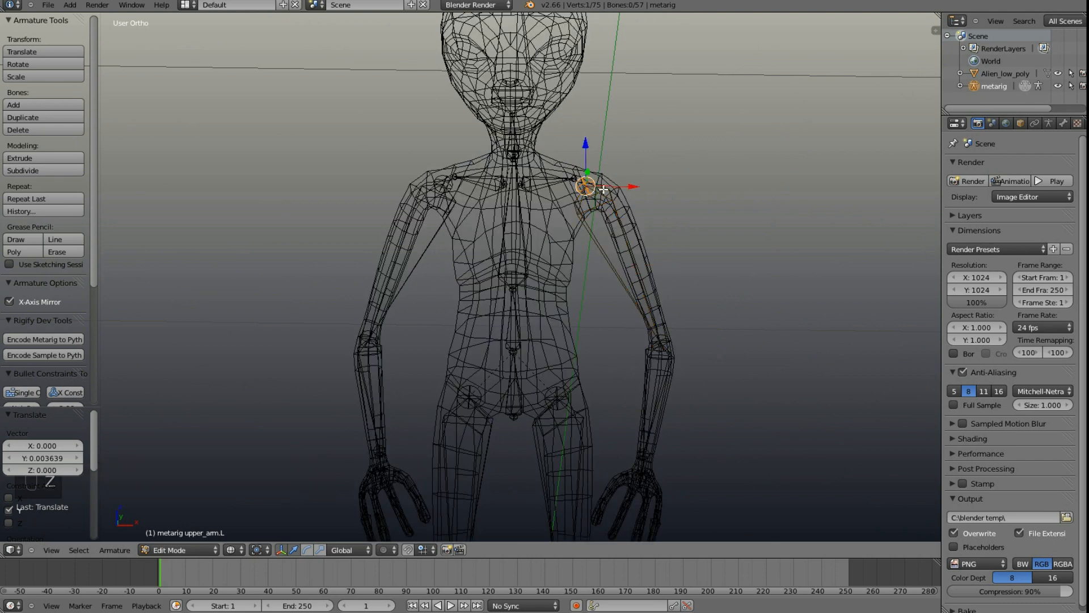
pyautogui.press('g')
pyautogui.press('x')
pyautogui.click(647, 188)
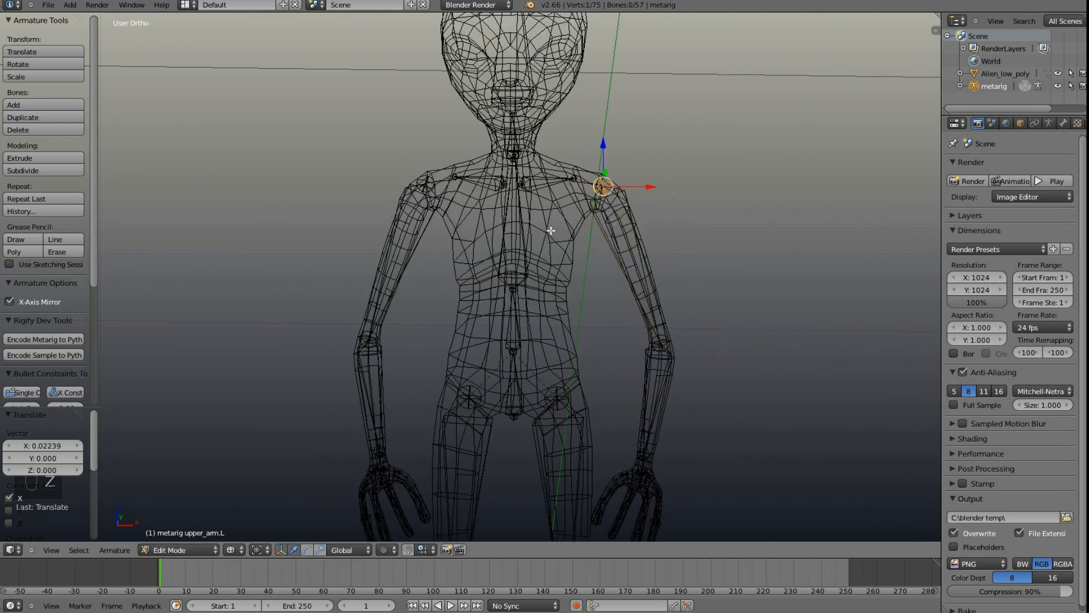
pyautogui.press('z')
pyautogui.scroll(-4, 550, 230)
pyautogui.moveTo(568, 284); pyautogui.dragTo(539, 290, button='middle')
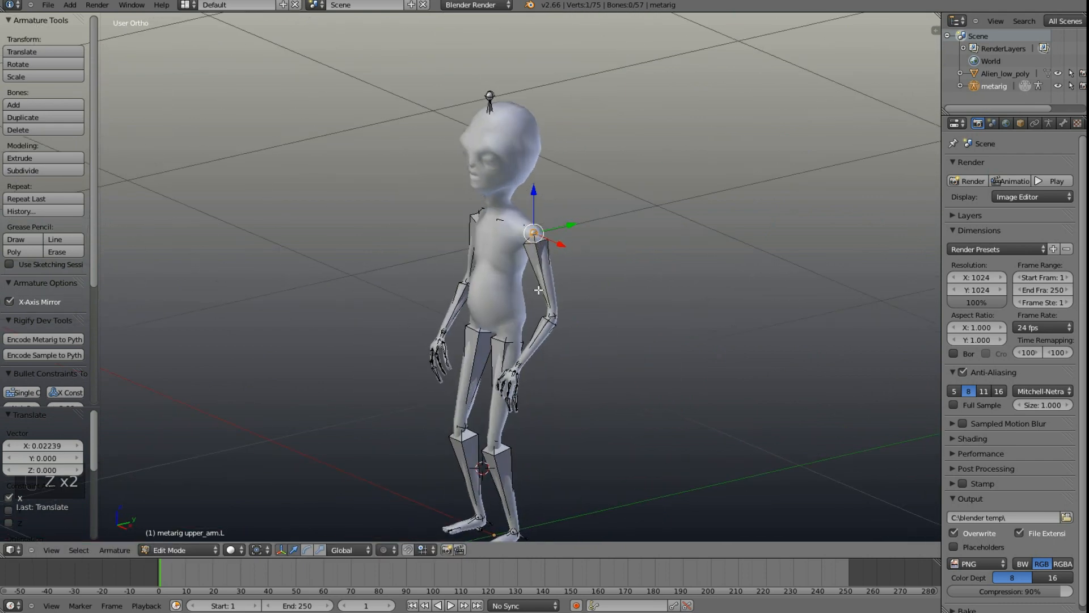
# Step: Leave Edit Mode and parent the alien mesh to the metarig with automatic weights
pyautogui.press('Tab')
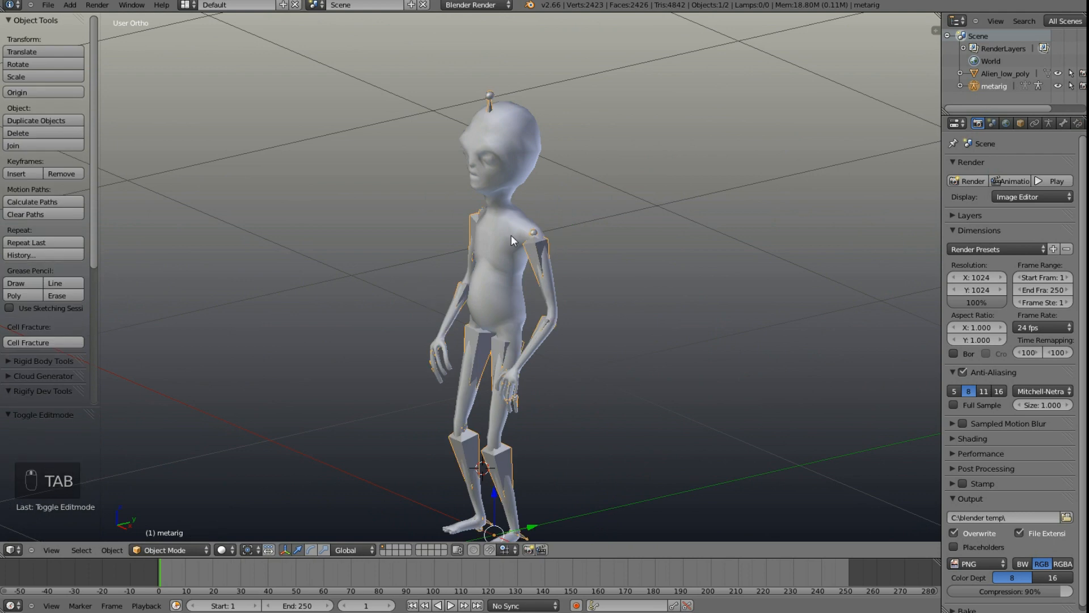
pyautogui.moveTo(511, 235); pyautogui.dragTo(540, 348, button='middle')
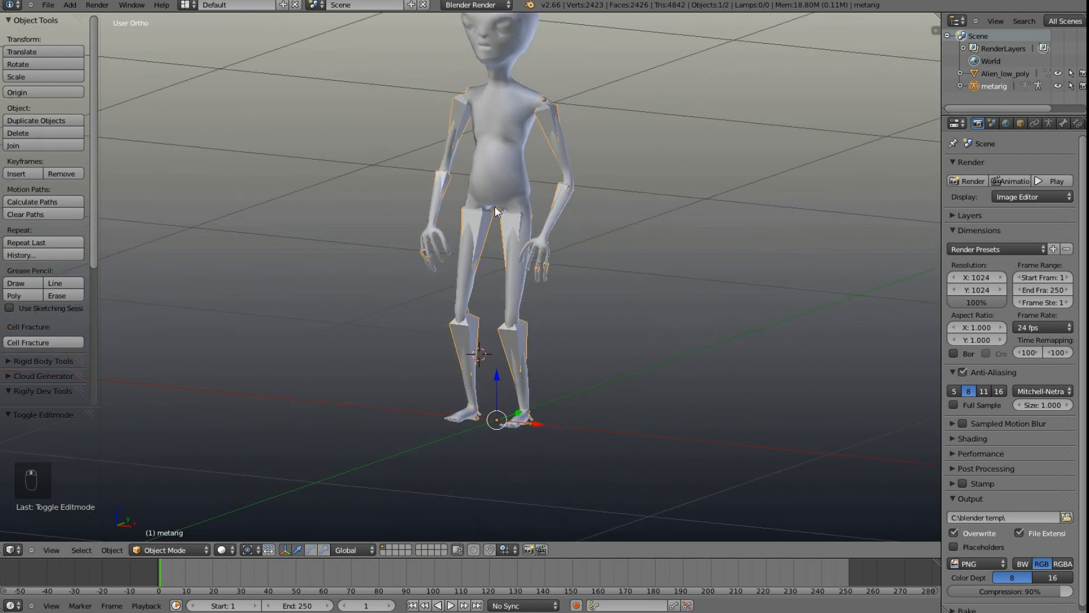
pyautogui.keyDown('shift'); pyautogui.rightClick(495, 154); pyautogui.keyUp('shift')
pyautogui.hotkey('ctrl', 'p')
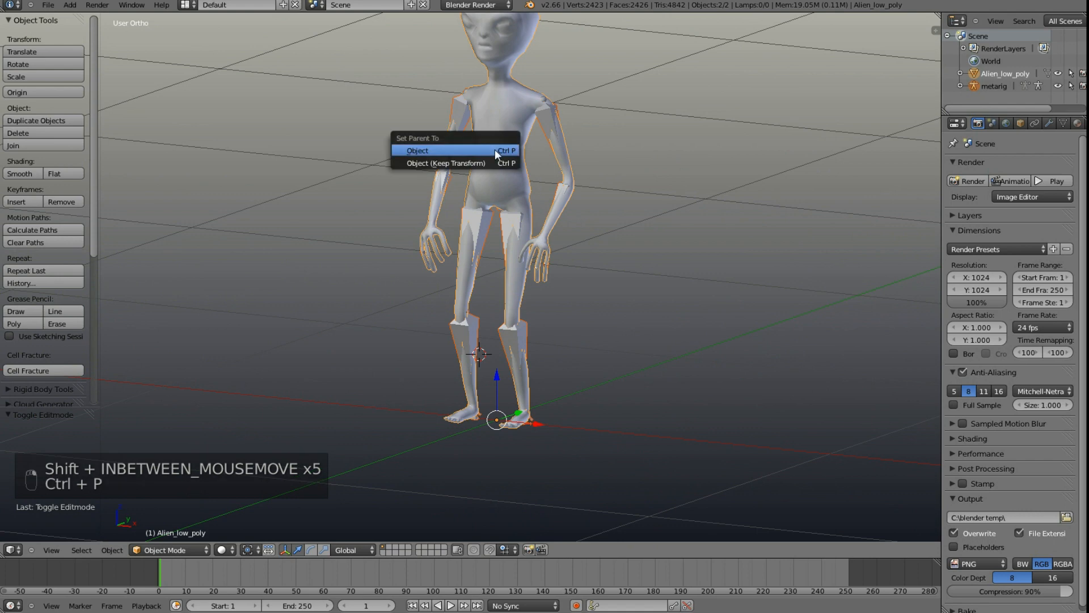
pyautogui.keyDown('shift'); pyautogui.rightClick(480, 223); pyautogui.keyUp('shift')
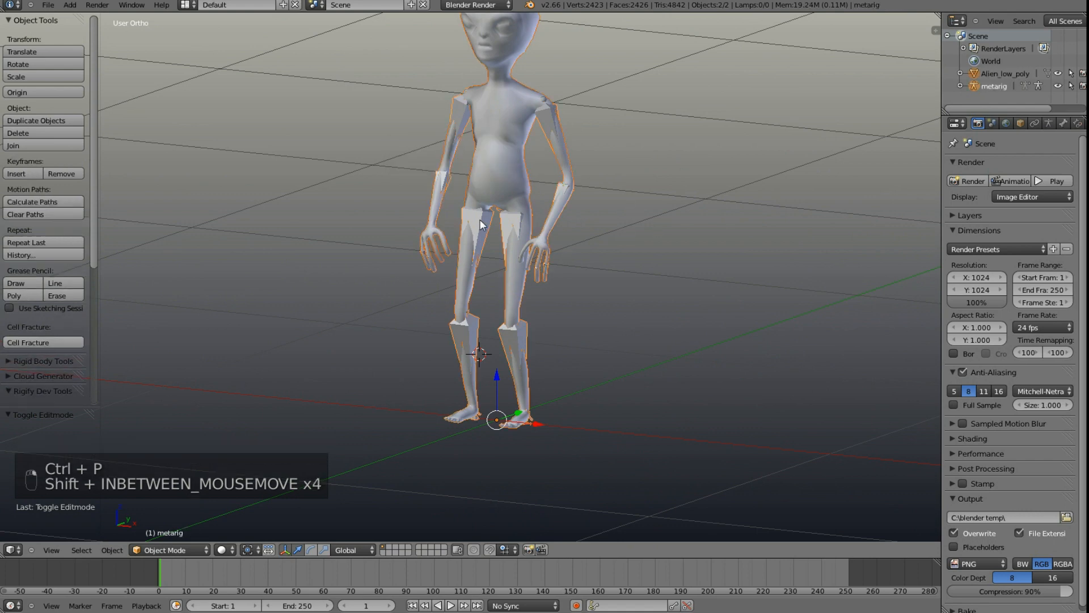
pyautogui.hotkey('ctrl', 'p')
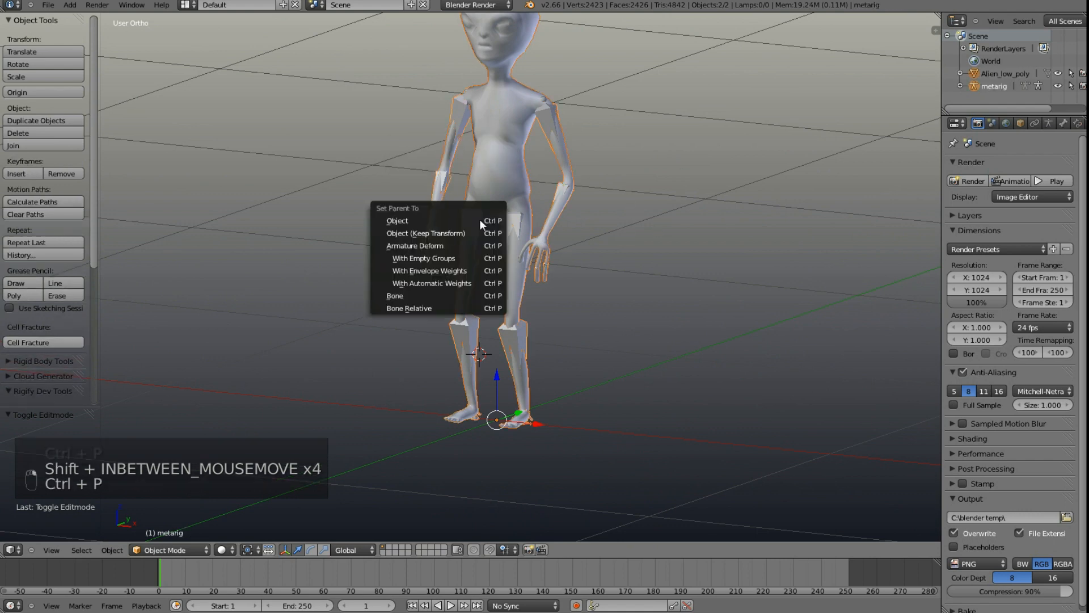
pyautogui.click(453, 284)
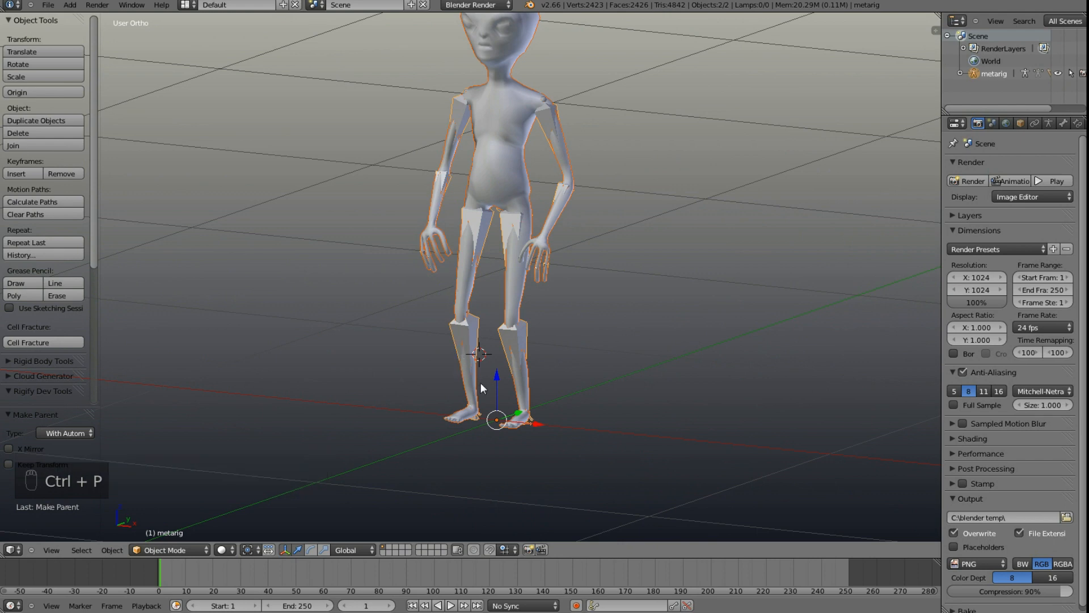
# Step: Select only the metarig, put it in Pose Mode and select the left shin bone
pyautogui.rightClick(509, 342)
pyautogui.rightClick(514, 335)
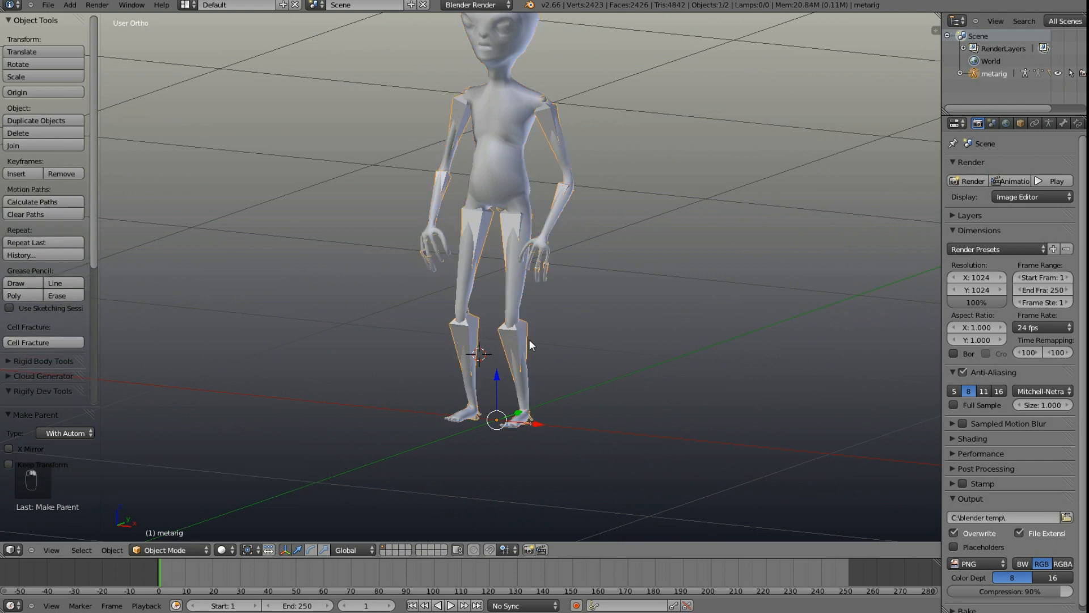
pyautogui.moveTo(530, 341); pyautogui.dragTo(537, 343, button='middle')
pyautogui.hotkey('ctrl', 'Tab')
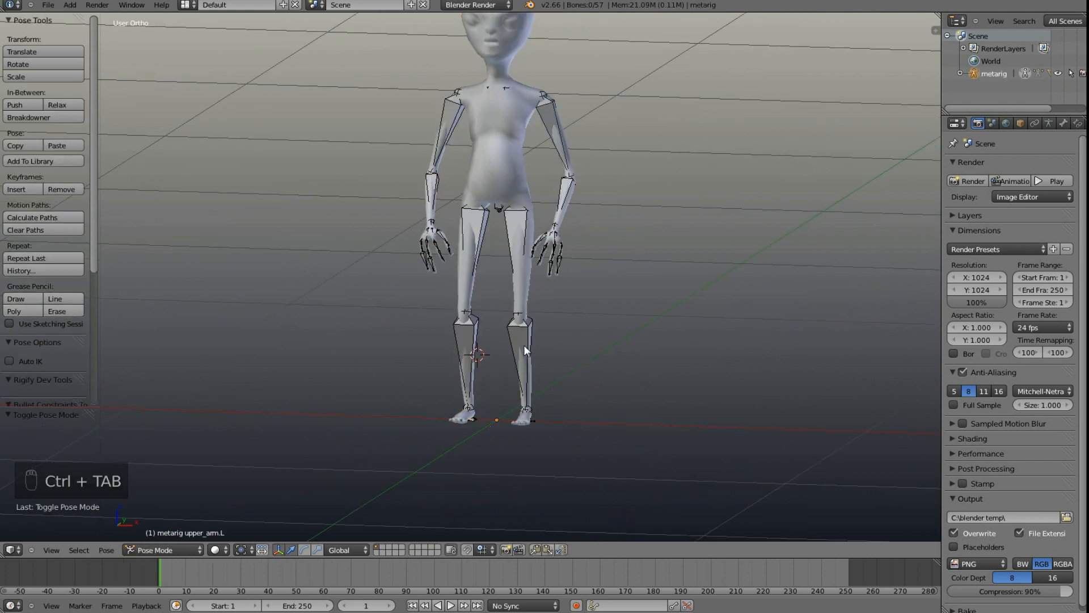
pyautogui.rightClick(523, 332)
# Step: Switch the metarig to Object Mode and return it to Pose Mode
pyautogui.click(167, 545)
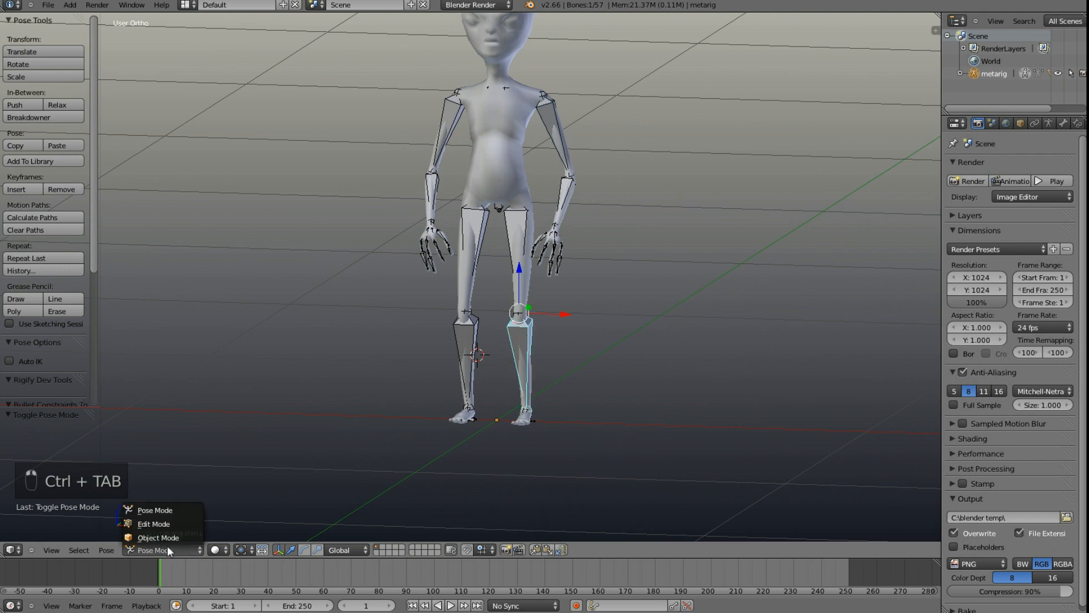
pyautogui.click(158, 537)
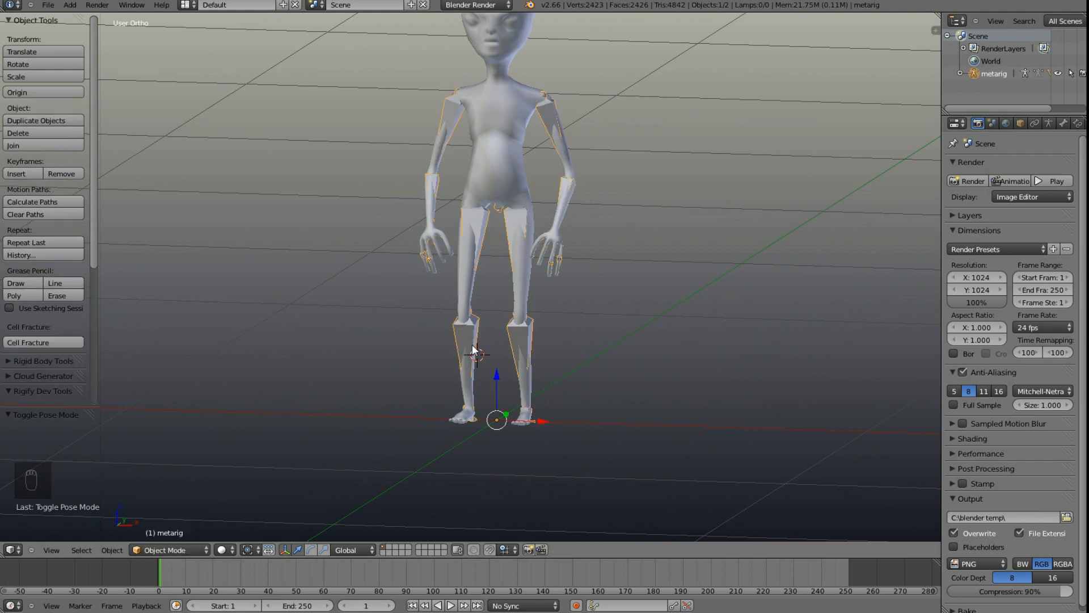
pyautogui.scroll(2, 540, 336)
pyautogui.click(167, 548)
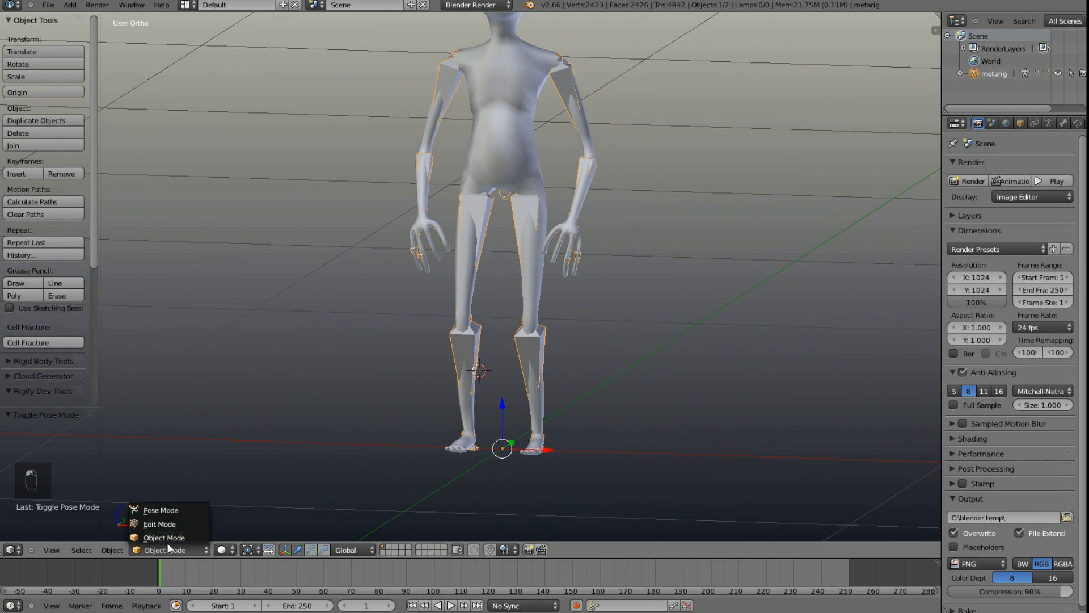
pyautogui.click(161, 505)
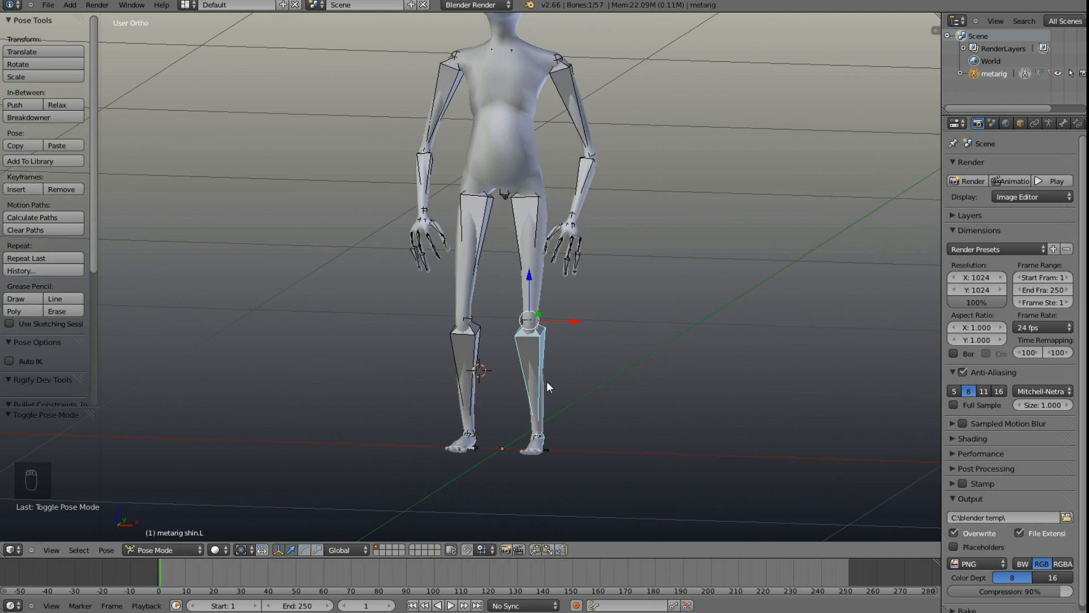
# Step: Test the leg deformation by rotating the left shin and the left thigh, cancelling each rotation
pyautogui.press('r')
pyautogui.rightClick(602, 416)
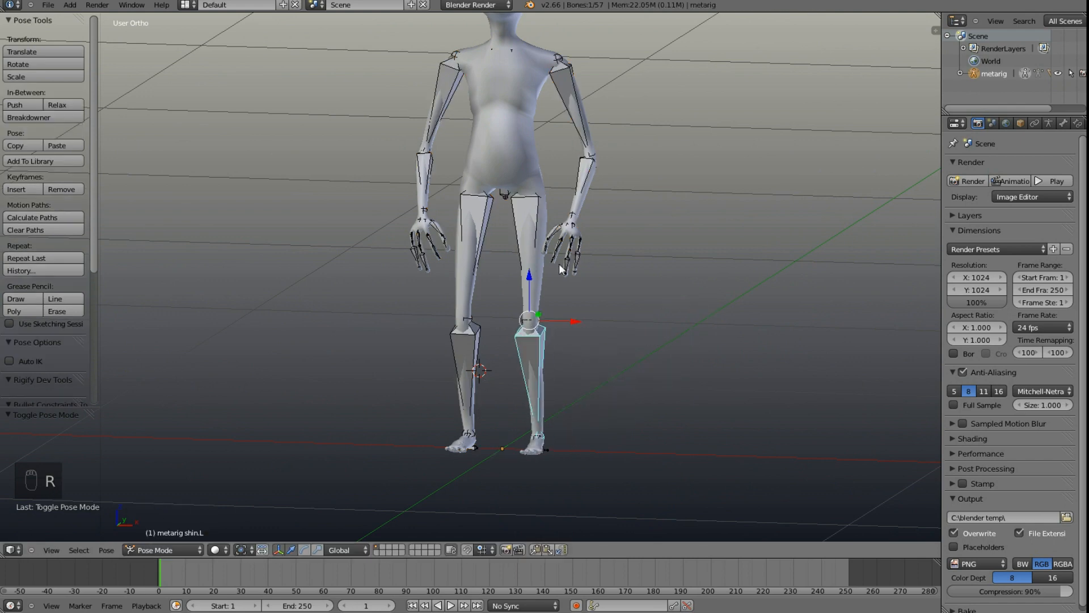
pyautogui.rightClick(533, 206)
pyautogui.press('r')
pyautogui.press('r')
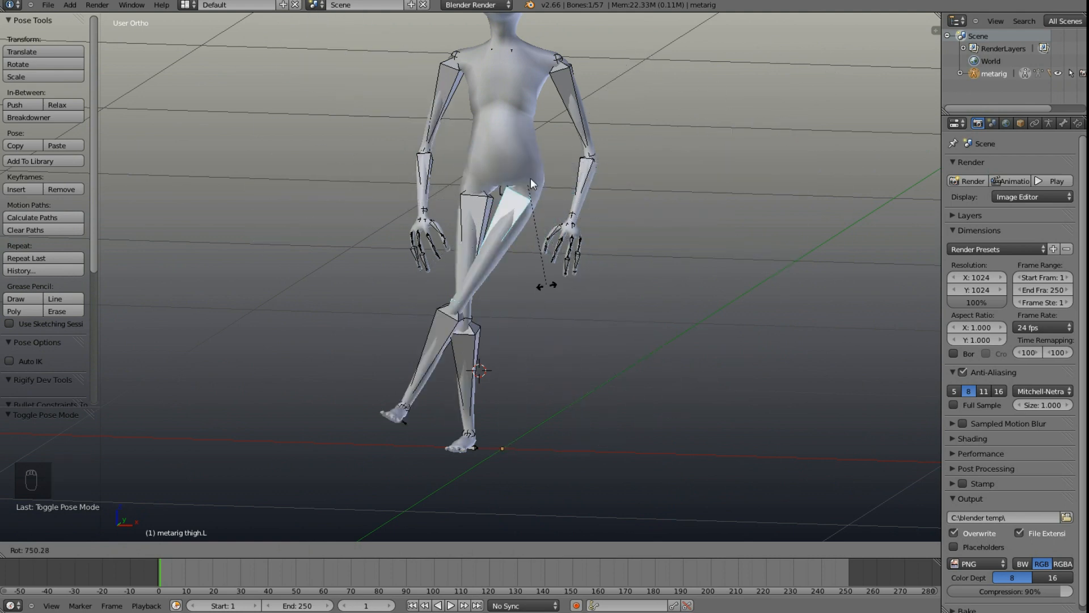
pyautogui.rightClick(531, 271)
# Step: Test the arm deformation by rotating the right forearm and the right upper arm, cancelling each rotation
pyautogui.rightClick(414, 161)
pyautogui.press('r')
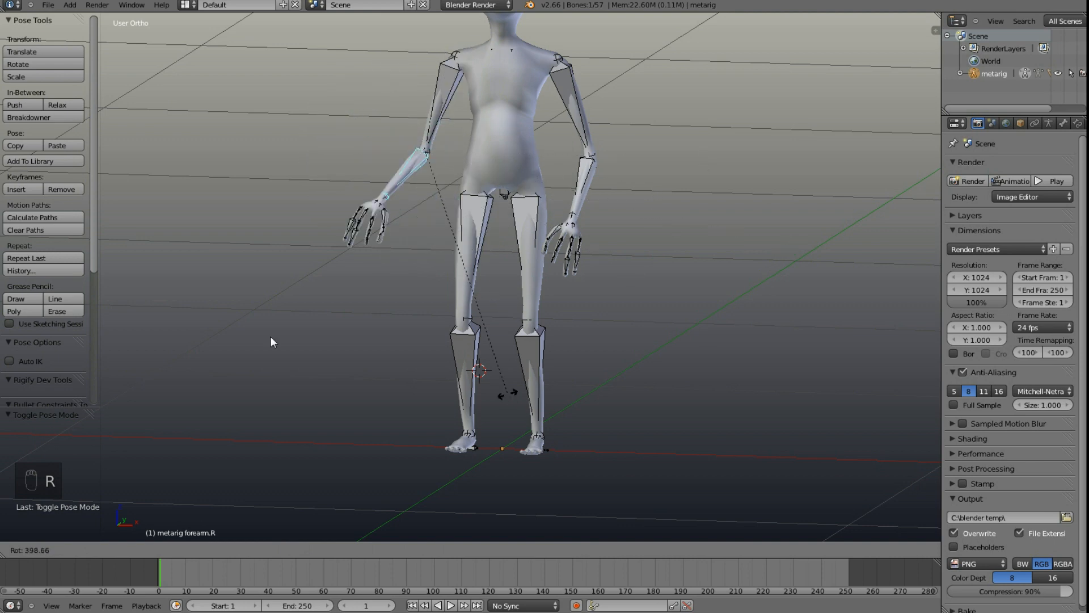
pyautogui.rightClick(528, 108)
pyautogui.moveTo(528, 108); pyautogui.dragTo(428, 105, button='middle')
pyautogui.rightClick(424, 104)
pyautogui.rightClick(426, 87)
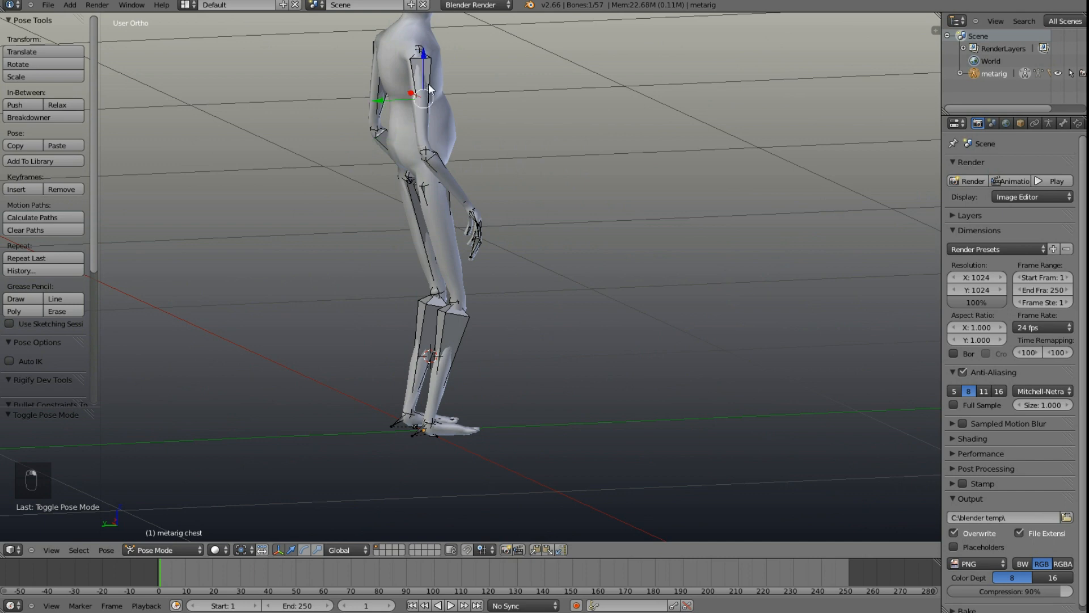
pyautogui.rightClick(427, 64)
pyautogui.press('r')
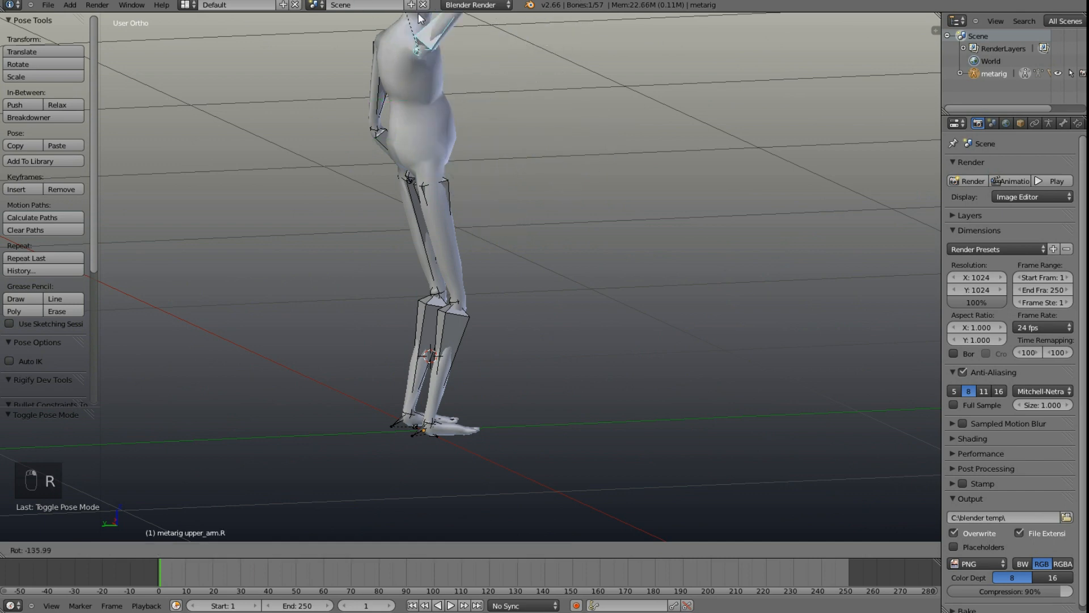
pyautogui.rightClick(340, 57)
# Step: Test the head deformation by rotating the head bone and cancelling the rotation
pyautogui.moveTo(284, 251); pyautogui.dragTo(423, 335, button='middle')
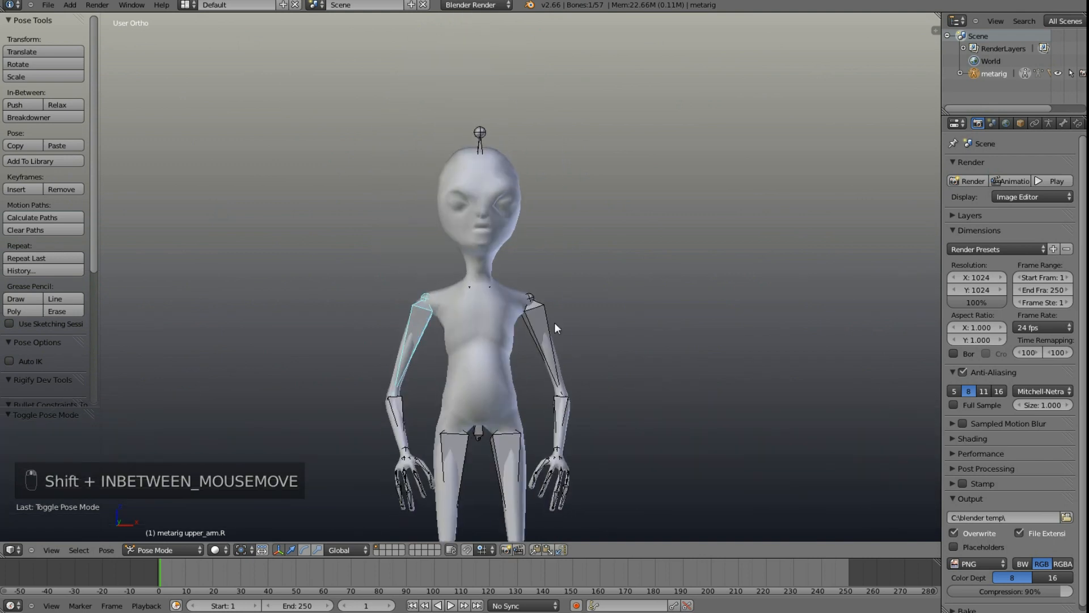
pyautogui.moveTo(553, 322); pyautogui.dragTo(471, 246, button='middle')
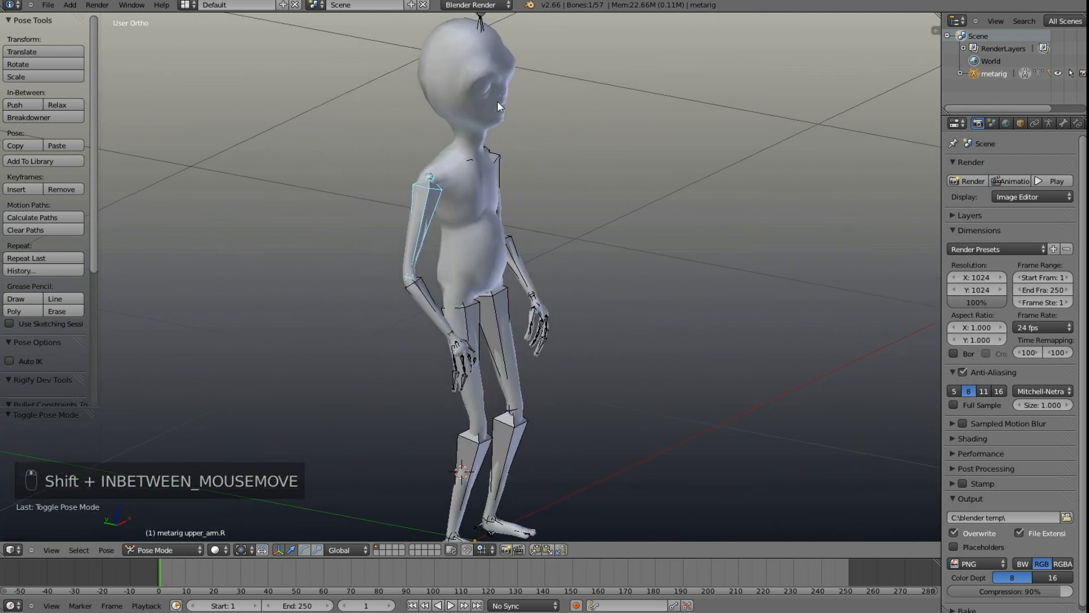
pyautogui.moveTo(497, 101); pyautogui.dragTo(480, 51, button='middle')
pyautogui.rightClick(475, 33)
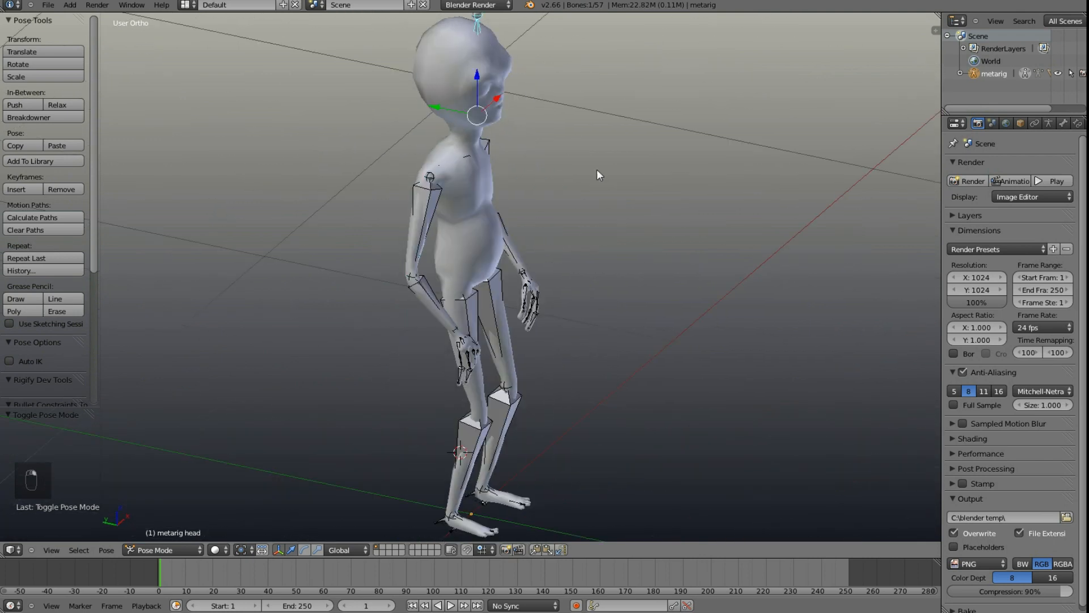
pyautogui.press('r')
pyautogui.rightClick(547, 131)
# Step: Leave Pose Mode and select the alien body mesh in Object Mode
pyautogui.moveTo(547, 127); pyautogui.dragTo(606, 129, button='middle')
pyautogui.keyDown('shift'); pyautogui.moveTo(416, 131); pyautogui.dragTo(390, 316, button='middle'); pyautogui.keyUp('shift')
pyautogui.scroll(4, 420, 360)
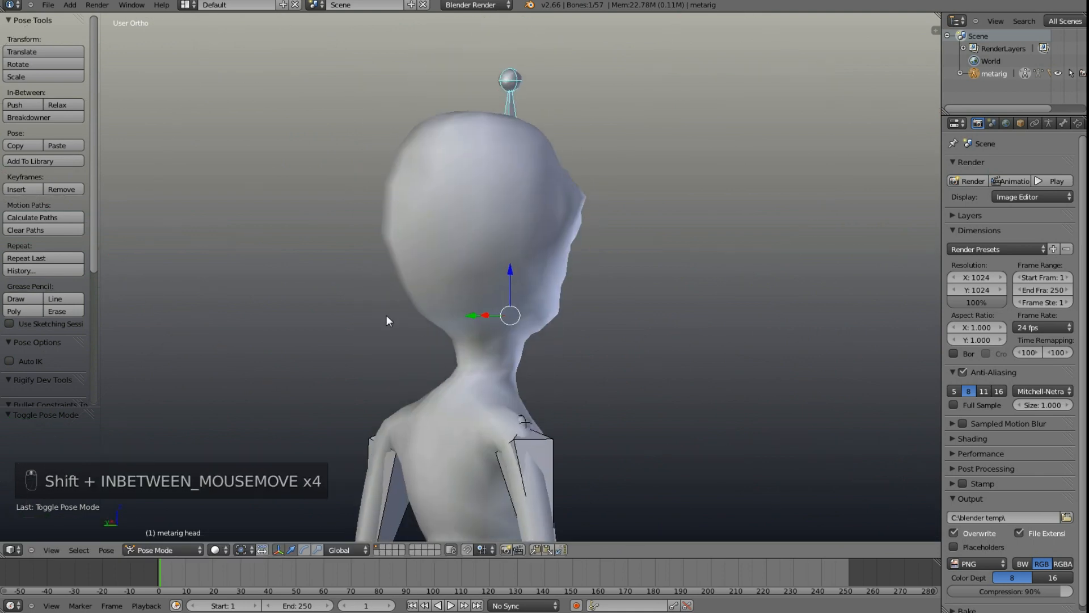
pyautogui.click(158, 551)
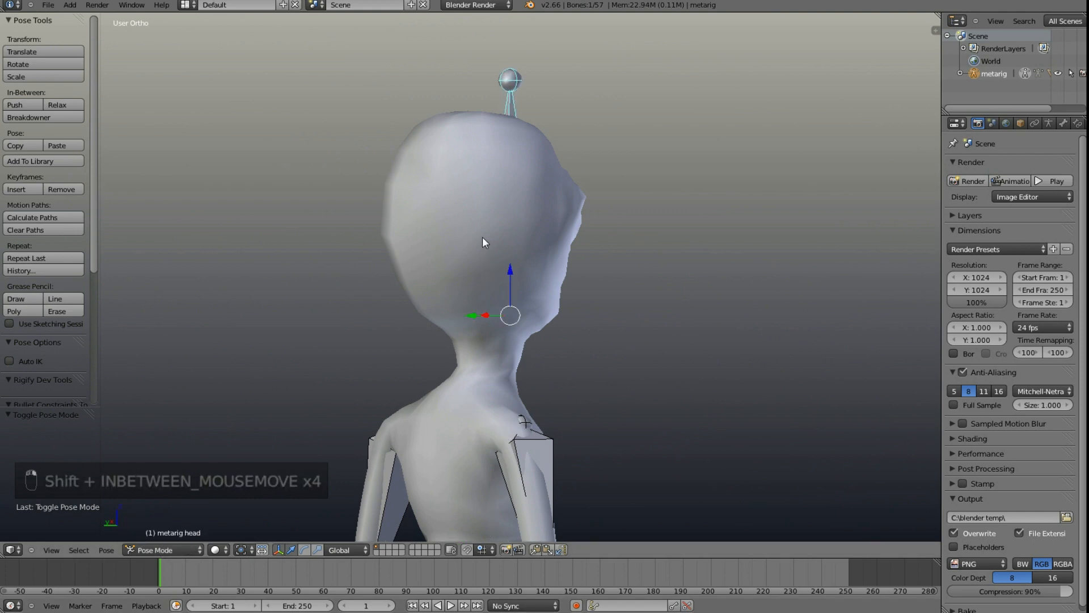
pyautogui.rightClick(476, 488)
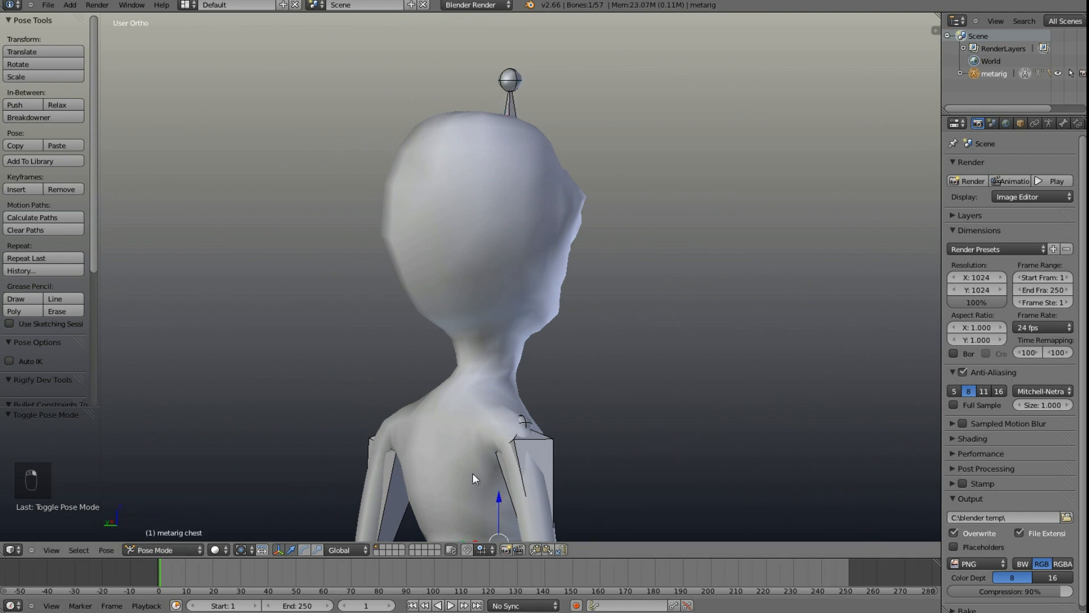
pyautogui.scroll(-4, 472, 473)
pyautogui.hotkey('ctrl', 'Tab')
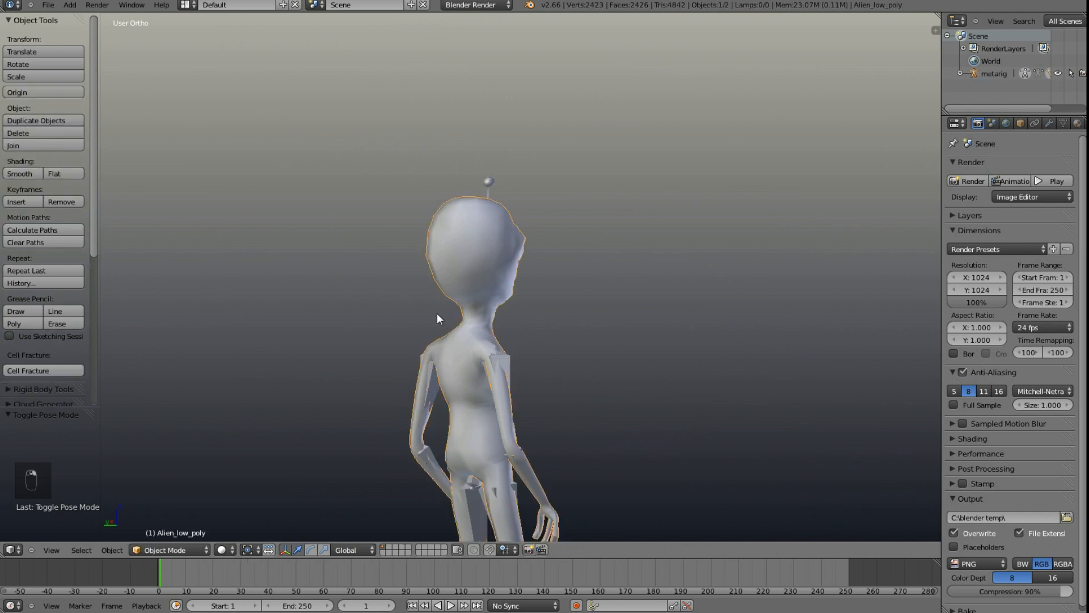
pyautogui.rightClick(481, 348)
# Step: Switch the alien body mesh to Weight Paint mode
pyautogui.press('Tab')
pyautogui.moveTo(418, 346); pyautogui.dragTo(433, 334, button='middle')
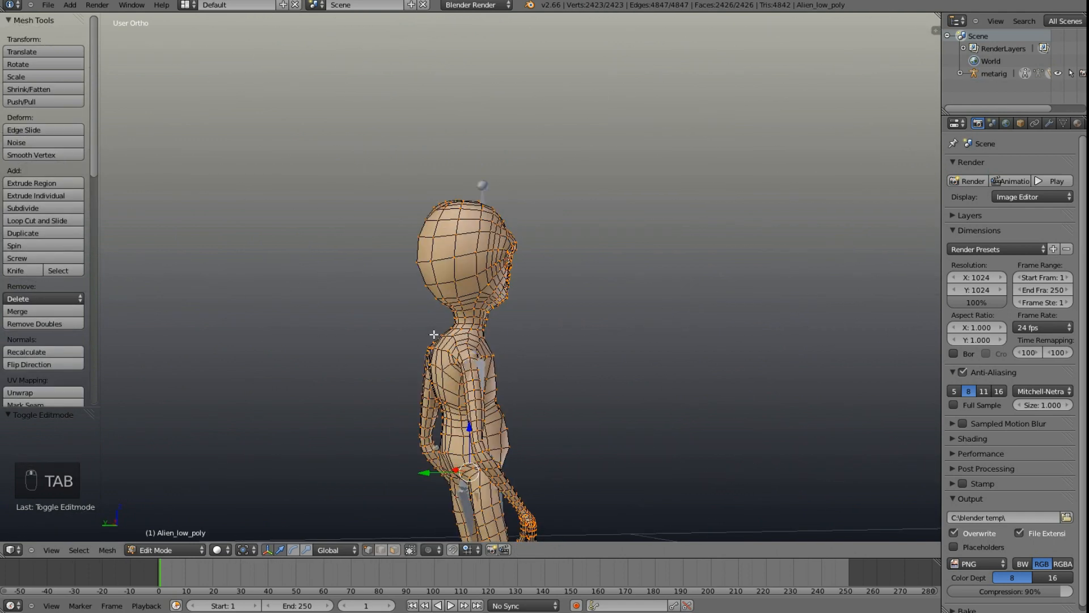
pyautogui.press('Tab')
pyautogui.click(165, 548)
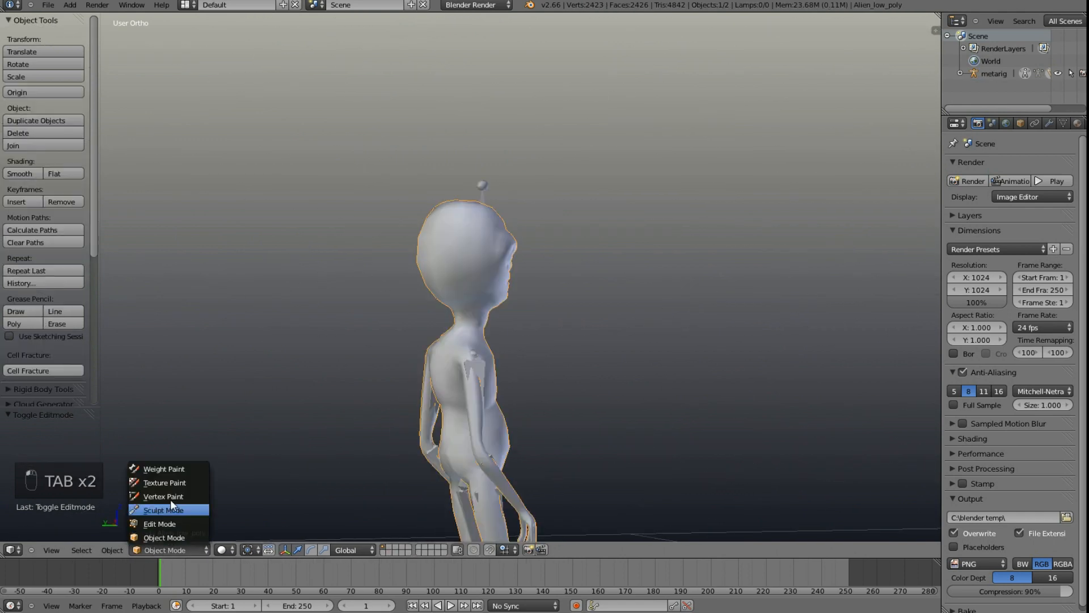
pyautogui.click(174, 470)
pyautogui.moveTo(377, 394); pyautogui.dragTo(397, 404, button='middle')
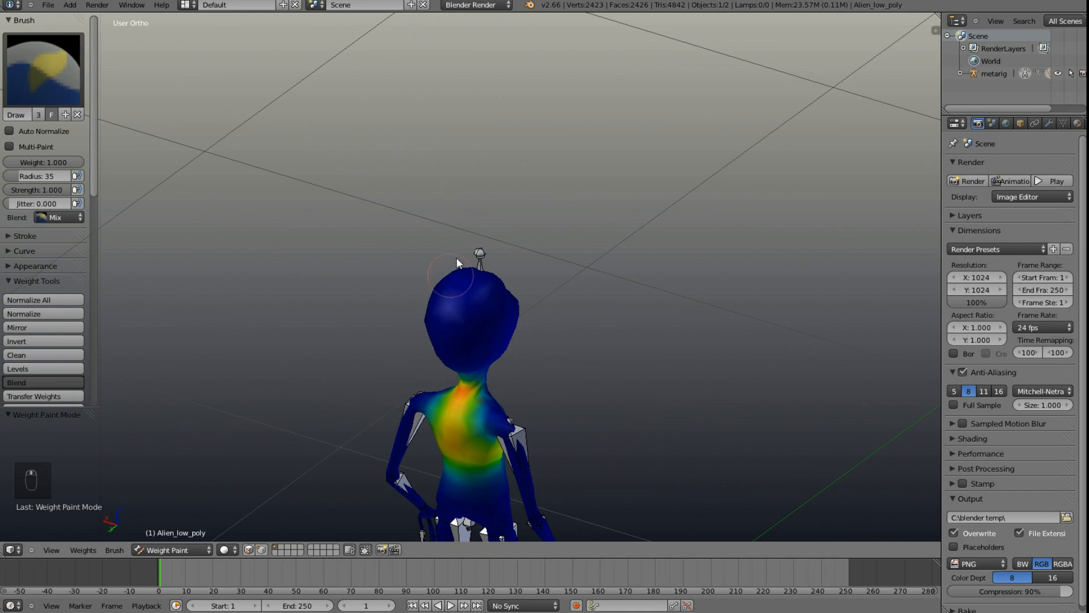
# Step: Select the head bone for weight painting and set the brush radius to 66
pyautogui.rightClick(480, 255)
pyautogui.moveTo(540, 409); pyautogui.dragTo(549, 340, button='middle')
pyautogui.scroll(3, 515, 343)
pyautogui.press('f')
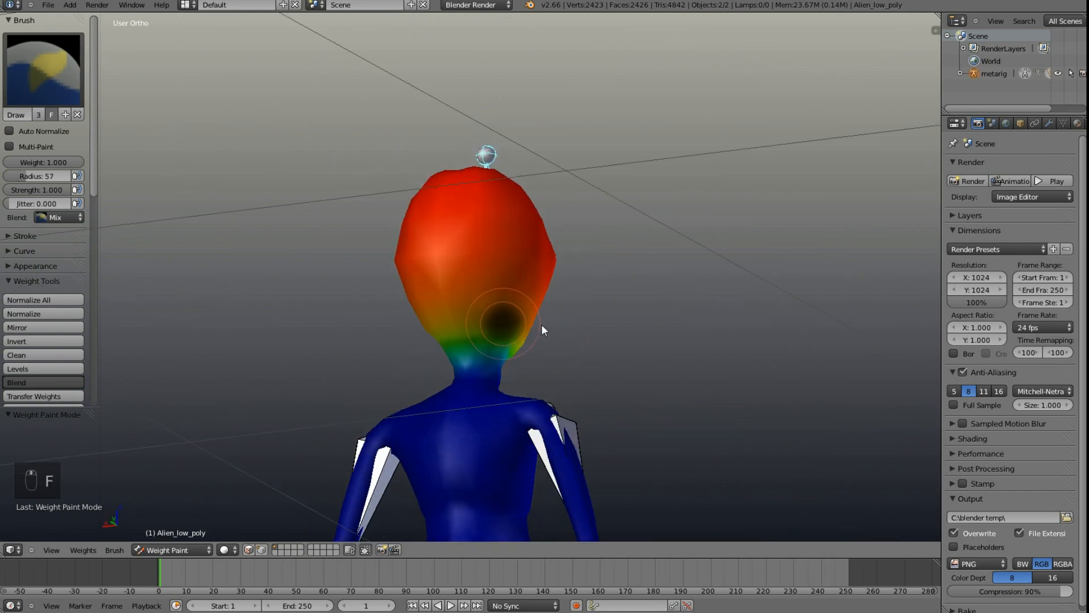
pyautogui.click(546, 325)
# Step: Paint full head-bone weight of 1.000 over the lower back of the head, the jaw and the chin
pyautogui.scroll(3, 522, 346)
pyautogui.click(455, 398)
pyautogui.moveTo(491, 397)
pyautogui.mouseDown()
pyautogui.moveTo(492, 363)
pyautogui.moveTo(388, 334)
pyautogui.moveTo(515, 219)
pyautogui.moveTo(504, 245)
pyautogui.moveTo(608, 339)
pyautogui.moveTo(576, 372)
pyautogui.moveTo(539, 376)
pyautogui.moveTo(536, 390)
pyautogui.moveTo(431, 405)
pyautogui.moveTo(546, 415)
pyautogui.mouseUp()
pyautogui.moveTo(546, 414)
pyautogui.mouseDown(button='middle')
pyautogui.moveTo(424, 425)
pyautogui.moveTo(500, 392)
pyautogui.mouseUp(button='middle')
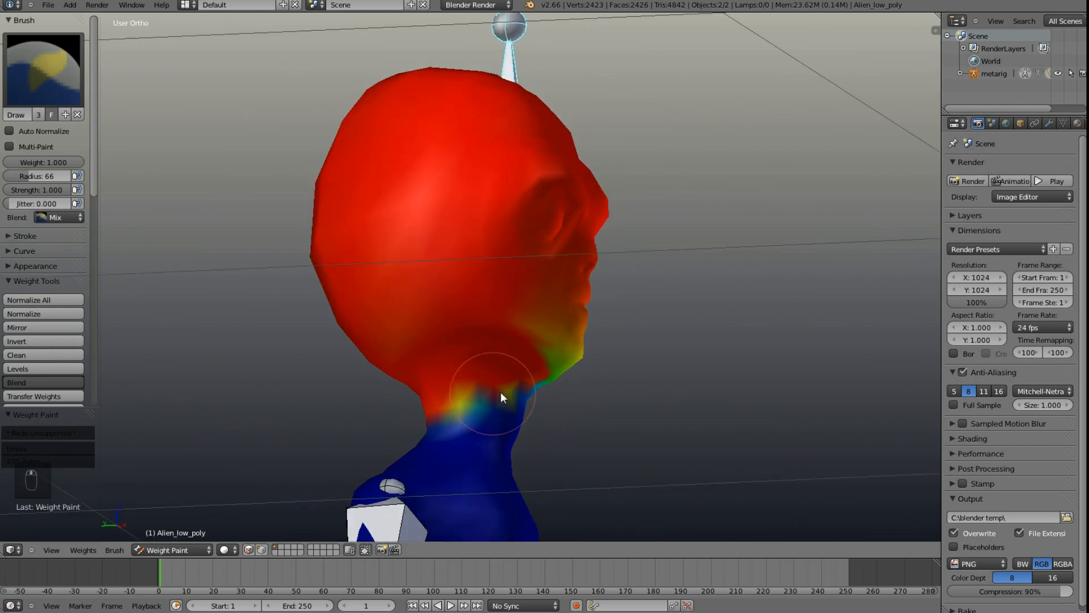
pyautogui.moveTo(581, 362); pyautogui.dragTo(489, 369, button='middle')
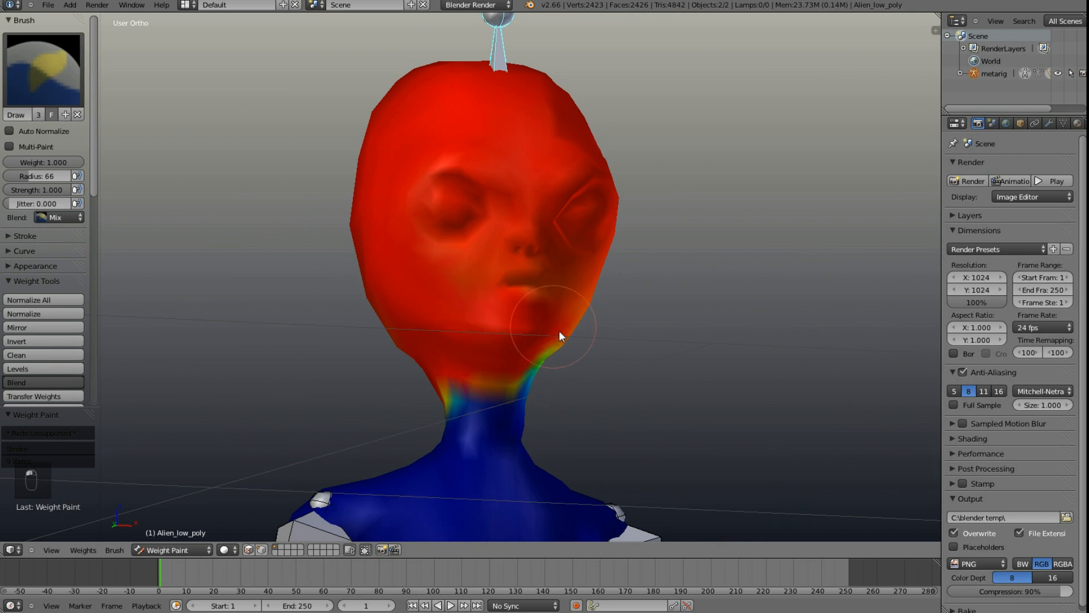
pyautogui.moveTo(634, 342)
pyautogui.mouseDown(button='middle')
pyautogui.moveTo(530, 340)
pyautogui.moveTo(568, 365)
pyautogui.mouseUp(button='middle')
pyautogui.moveTo(568, 366)
pyautogui.mouseDown()
pyautogui.moveTo(537, 367)
pyautogui.moveTo(543, 380)
pyautogui.mouseUp()
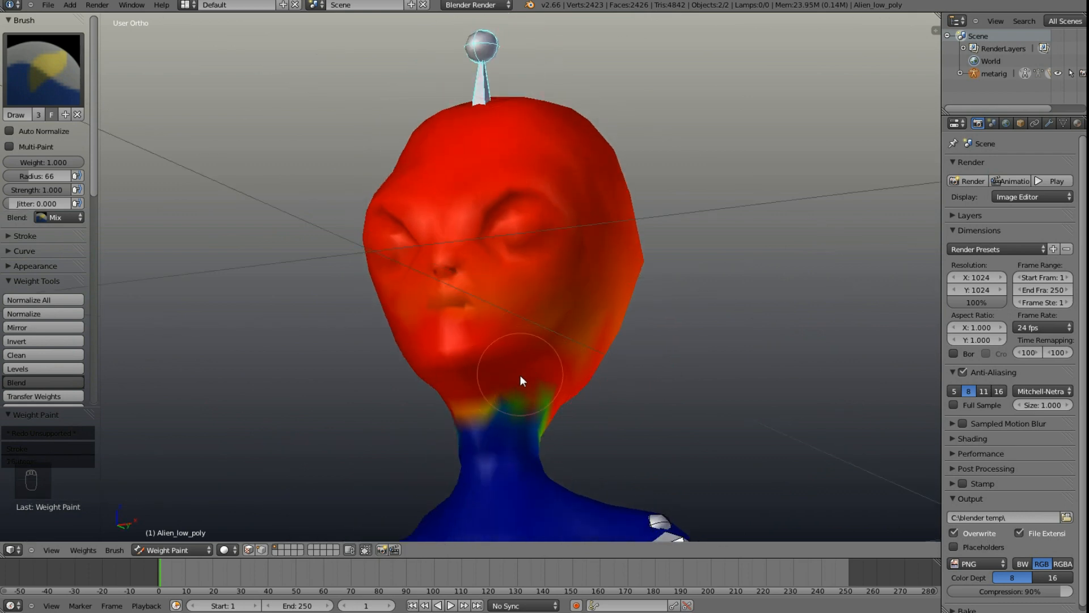
# Step: Lower the brush strength to 0.552 and paint partial head-bone weight around the front and back of the upper neck
pyautogui.keyDown('shift'); pyautogui.moveTo(494, 385); pyautogui.dragTo(380, 298, button='middle'); pyautogui.keyUp('shift')
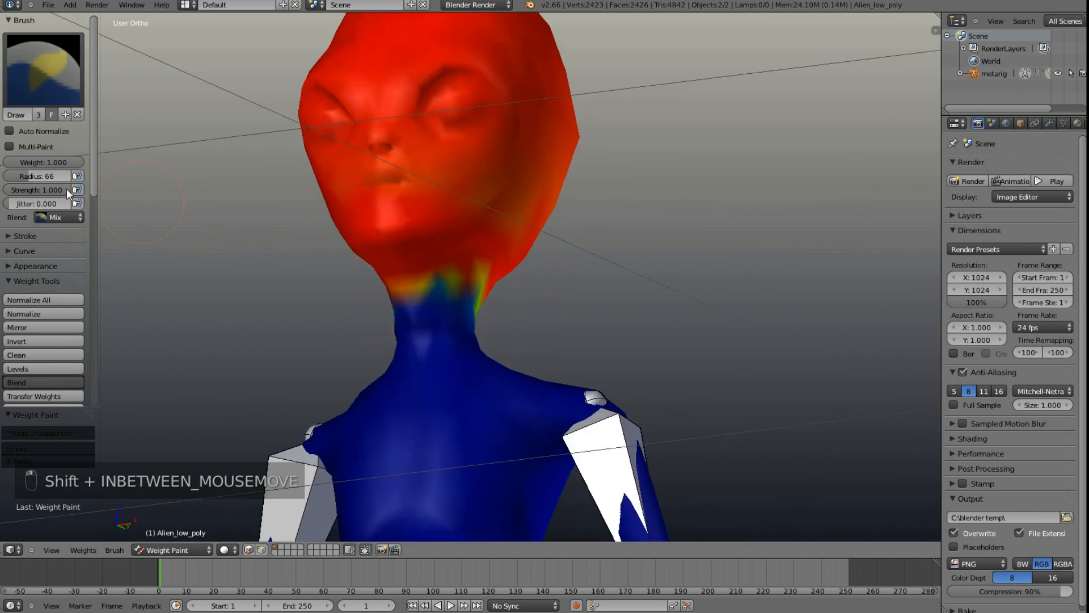
pyautogui.moveTo(30, 193); pyautogui.dragTo(17, 193)
pyautogui.keyDown('shift'); pyautogui.moveTo(363, 340); pyautogui.dragTo(306, 233, button='middle'); pyautogui.keyUp('shift')
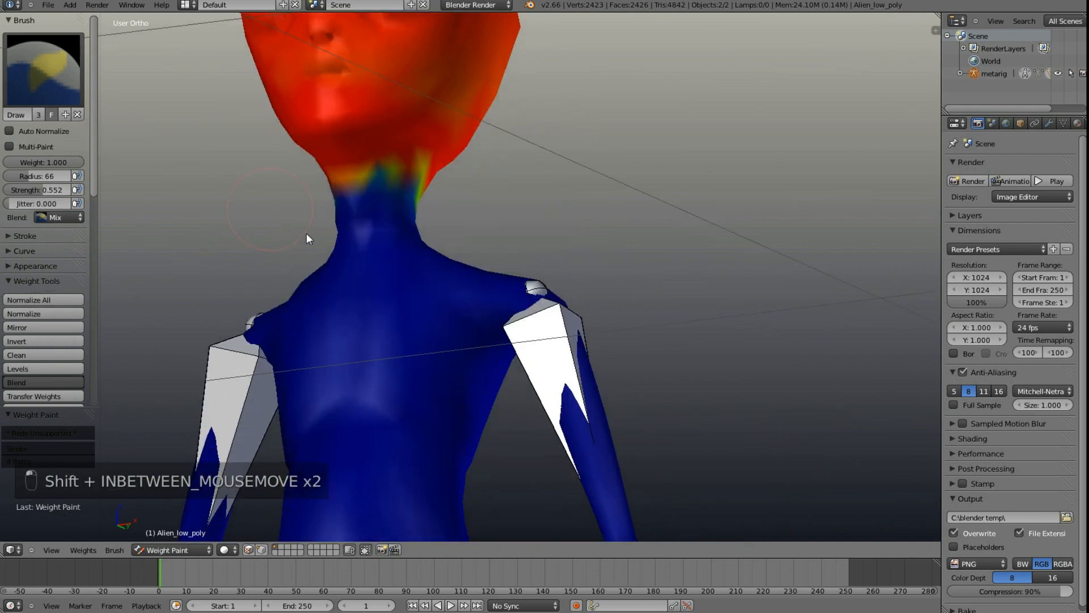
pyautogui.scroll(2, 330, 198)
pyautogui.moveTo(281, 181); pyautogui.dragTo(376, 167)
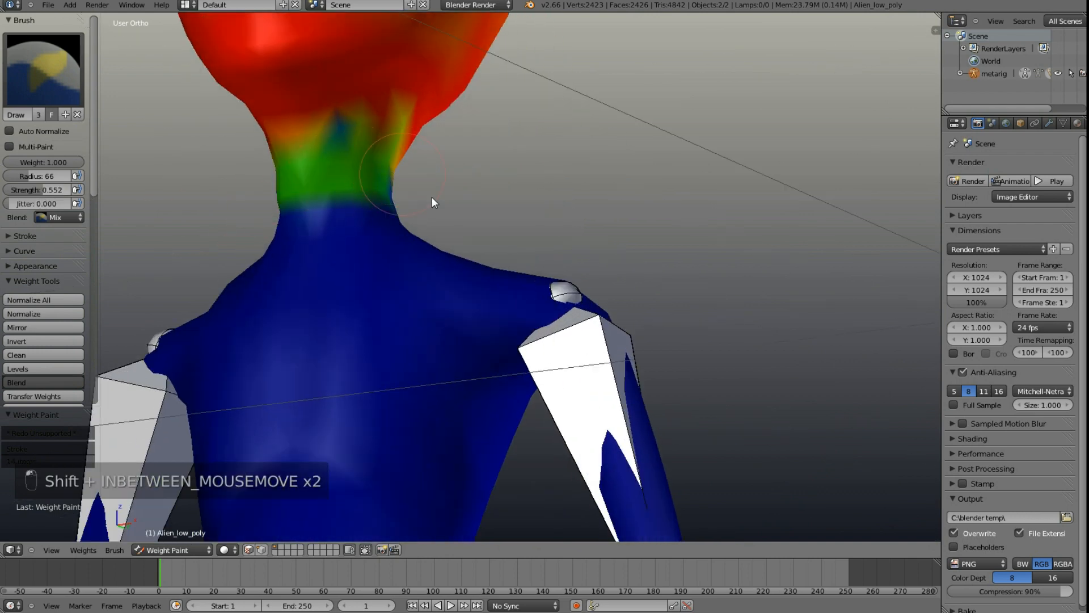
pyautogui.moveTo(432, 196)
pyautogui.mouseDown(button='middle')
pyautogui.moveTo(308, 207)
pyautogui.moveTo(362, 227)
pyautogui.moveTo(318, 237)
pyautogui.moveTo(312, 226)
pyautogui.mouseUp(button='middle')
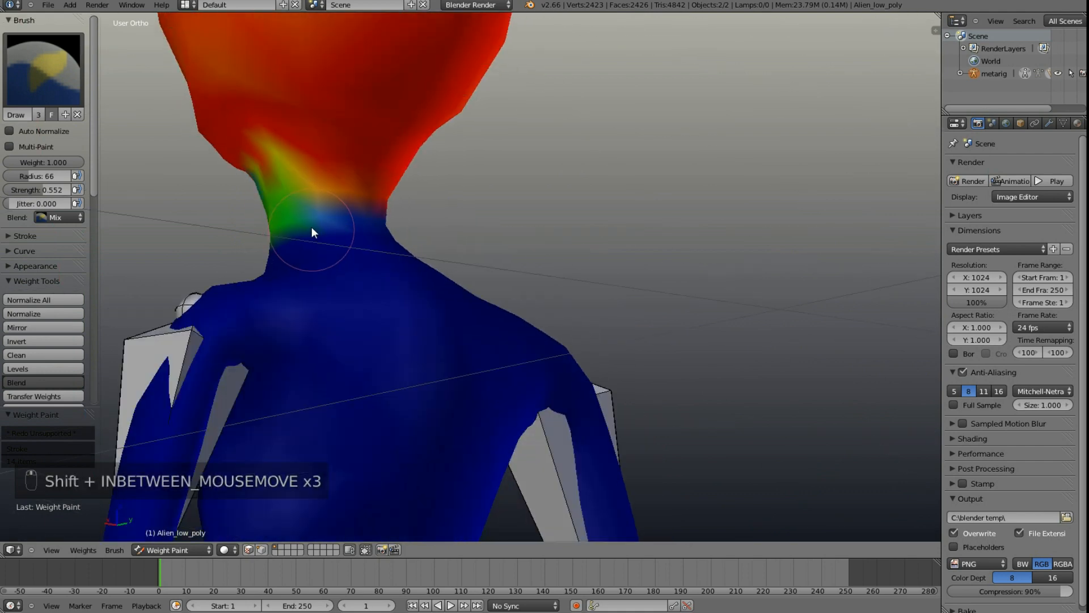
pyautogui.moveTo(311, 226); pyautogui.dragTo(402, 220)
pyautogui.moveTo(402, 220); pyautogui.dragTo(430, 239, button='middle')
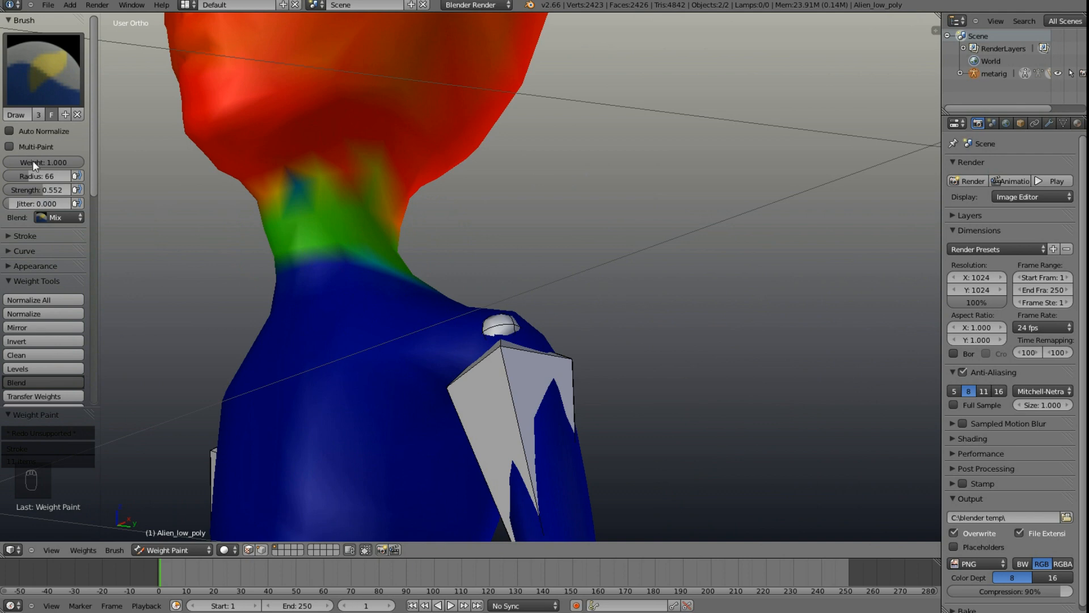
# Step: Set the brush weight to 0 and paint along the lower neck to reduce the head bone's influence there
pyautogui.moveTo(33, 161); pyautogui.dragTo(8, 162)
pyautogui.moveTo(395, 253)
pyautogui.mouseDown()
pyautogui.moveTo(333, 253)
pyautogui.moveTo(421, 263)
pyautogui.moveTo(267, 250)
pyautogui.moveTo(262, 268)
pyautogui.mouseUp()
pyautogui.moveTo(260, 263); pyautogui.dragTo(371, 272, button='middle')
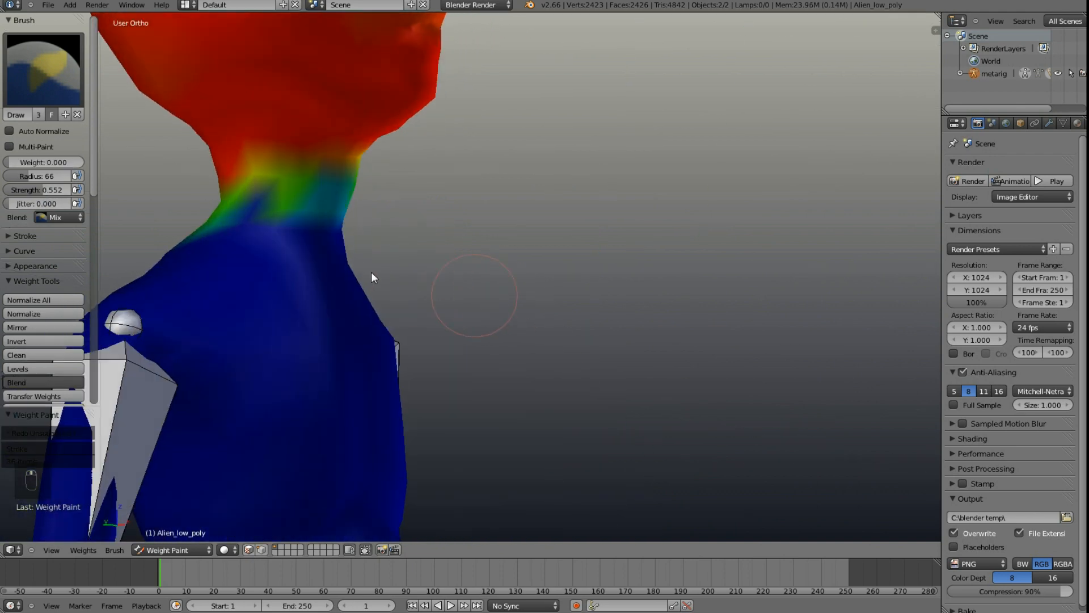
pyautogui.moveTo(253, 207); pyautogui.dragTo(359, 272, button='middle')
pyautogui.scroll(-6, 283, 276)
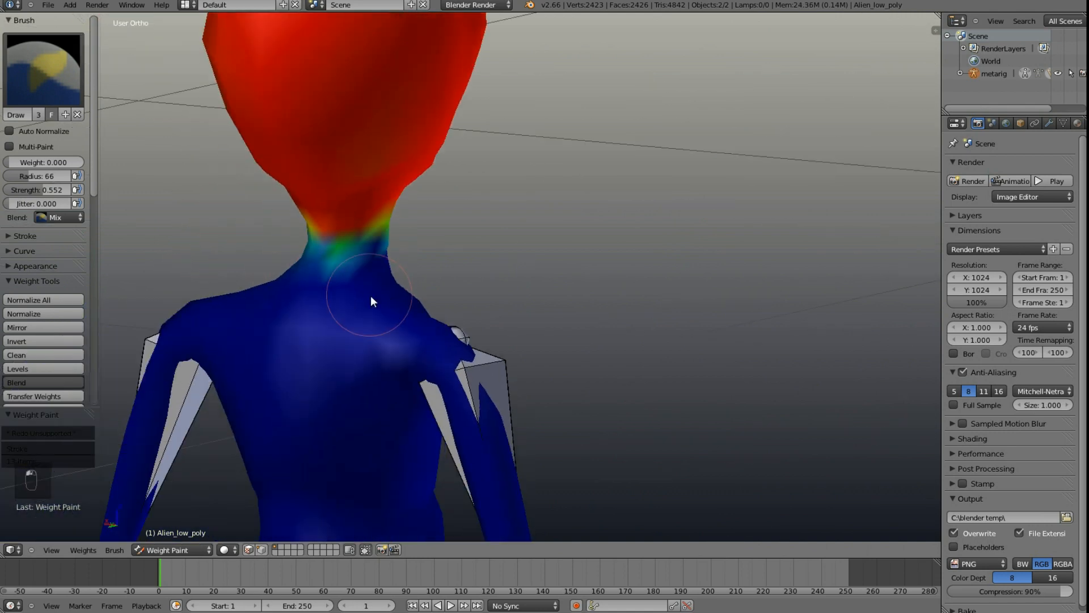
# Step: Examine the weight distribution of the right upper arm, left upper arm and right thigh bones
pyautogui.moveTo(407, 384); pyautogui.dragTo(454, 307, button='middle')
pyautogui.rightClick(445, 308)
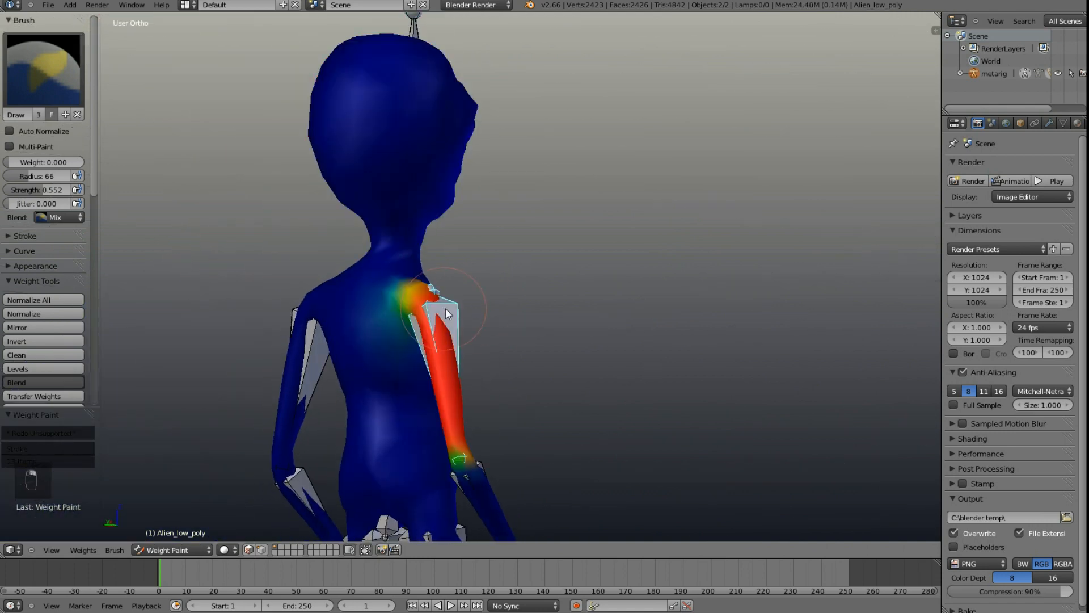
pyautogui.moveTo(480, 340); pyautogui.dragTo(367, 352, button='middle')
pyautogui.rightClick(312, 339)
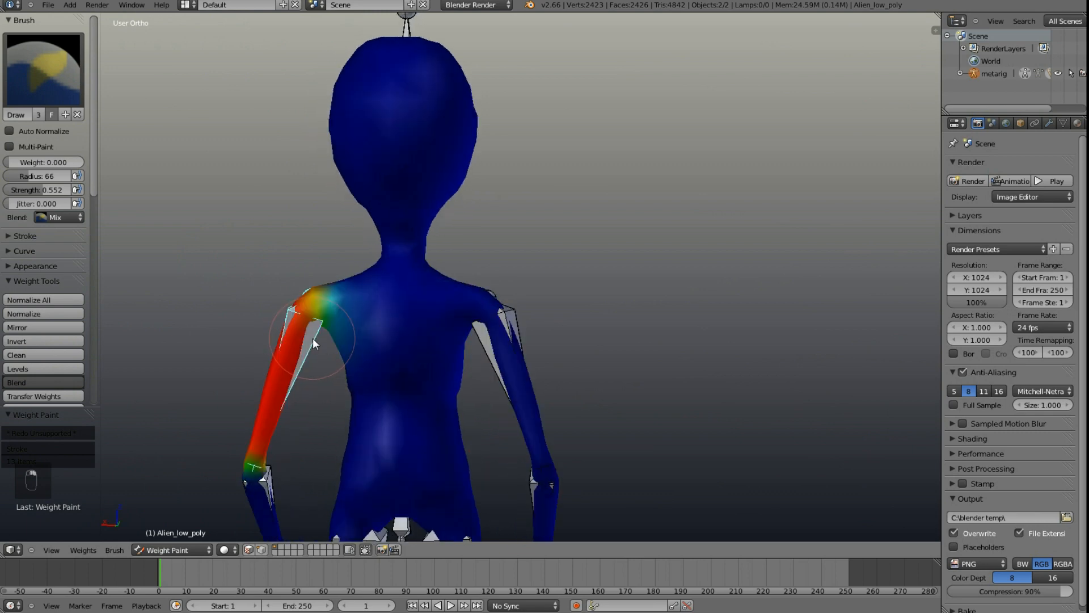
pyautogui.keyDown('shift'); pyautogui.moveTo(346, 400); pyautogui.dragTo(318, 214, button='middle'); pyautogui.keyUp('shift')
pyautogui.rightClick(404, 379)
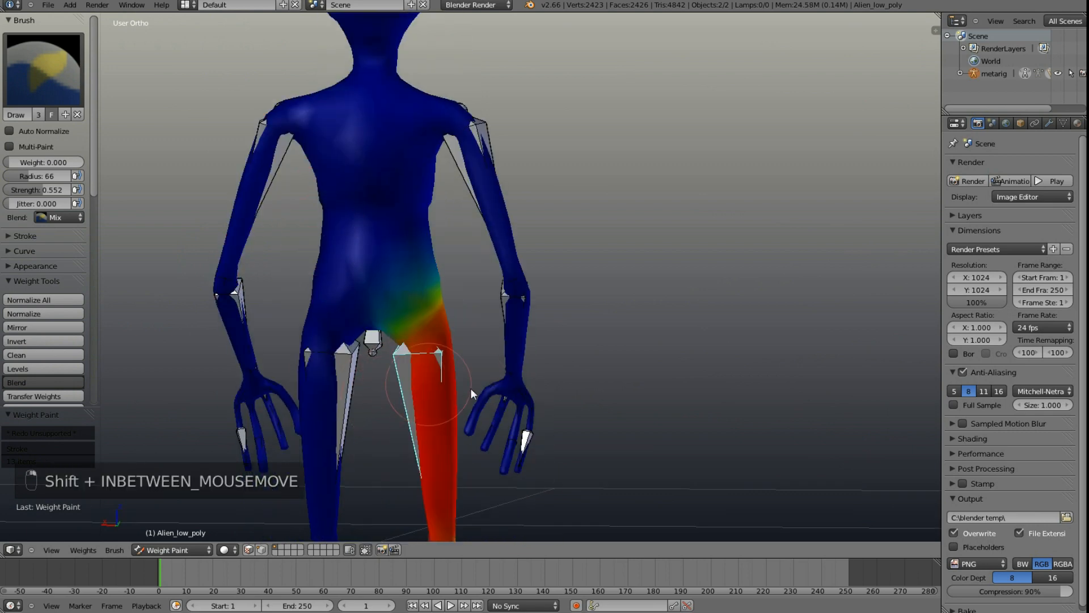
pyautogui.moveTo(471, 388); pyautogui.dragTo(173, 386, button='middle')
pyautogui.moveTo(402, 412); pyautogui.dragTo(335, 418, button='middle')
pyautogui.keyDown('shift'); pyautogui.moveTo(413, 481); pyautogui.dragTo(473, 237, button='middle'); pyautogui.keyUp('shift')
pyautogui.moveTo(475, 346)
pyautogui.mouseDown(button='middle')
pyautogui.moveTo(371, 332)
pyautogui.moveTo(444, 346)
pyautogui.moveTo(369, 391)
pyautogui.moveTo(434, 362)
pyautogui.mouseUp(button='middle')
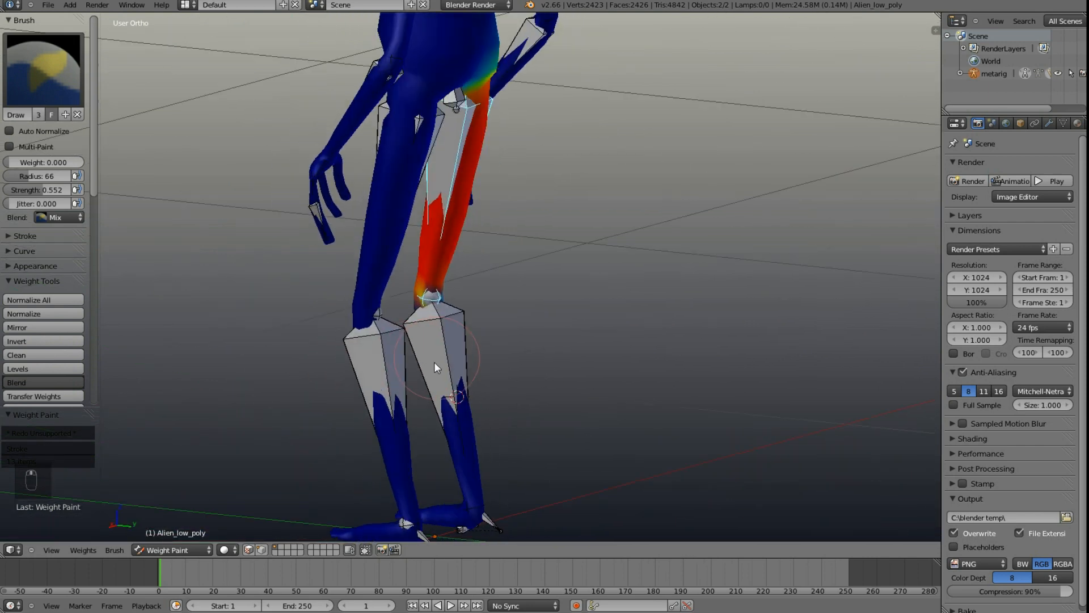
# Step: Leave Weight Paint mode and select the left shin bone of the metarig in Pose Mode
pyautogui.click(178, 550)
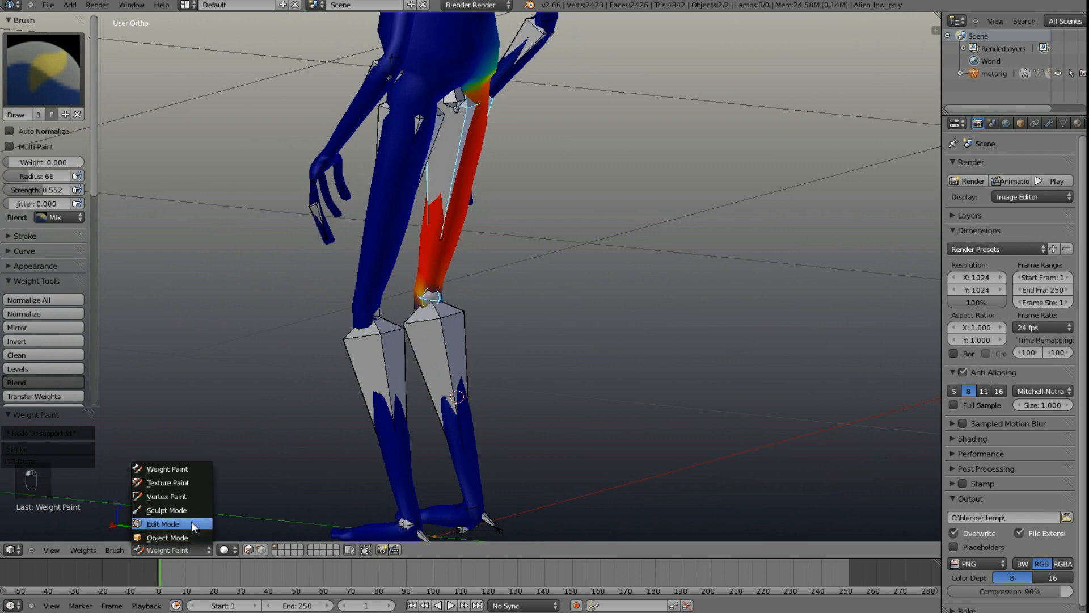
pyautogui.click(155, 550)
pyautogui.click(162, 537)
pyautogui.rightClick(374, 358)
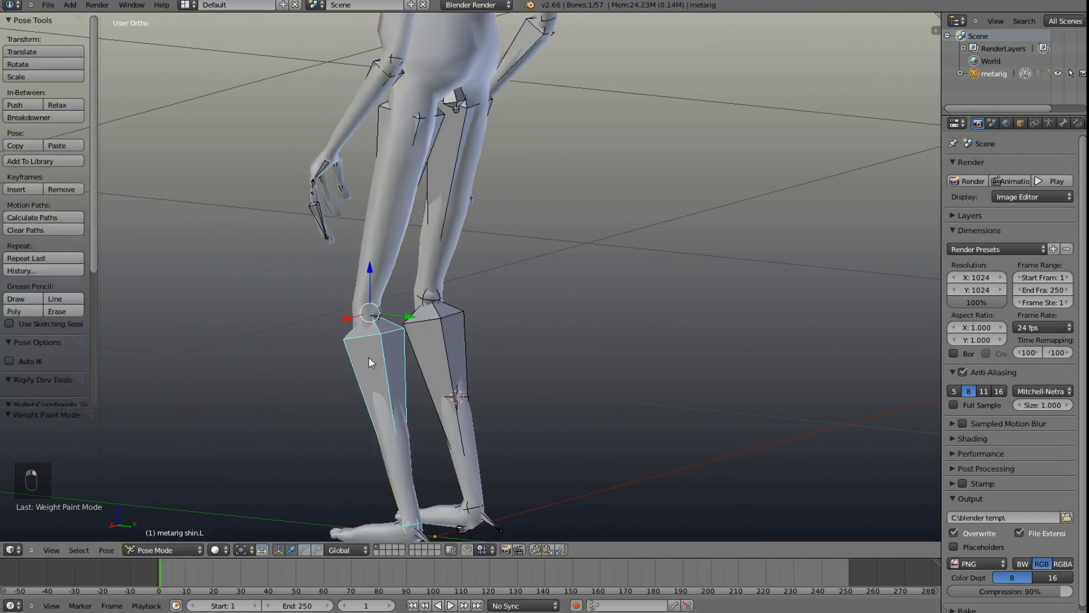
# Step: Test the body deformation by moving the hips bone, then undo the move
pyautogui.moveTo(369, 356); pyautogui.dragTo(500, 318, button='middle')
pyautogui.keyDown('shift'); pyautogui.moveTo(398, 272); pyautogui.dragTo(465, 424, button='middle'); pyautogui.keyUp('shift')
pyautogui.moveTo(411, 309); pyautogui.dragTo(291, 370, button='middle')
pyautogui.scroll(-2, 292, 370)
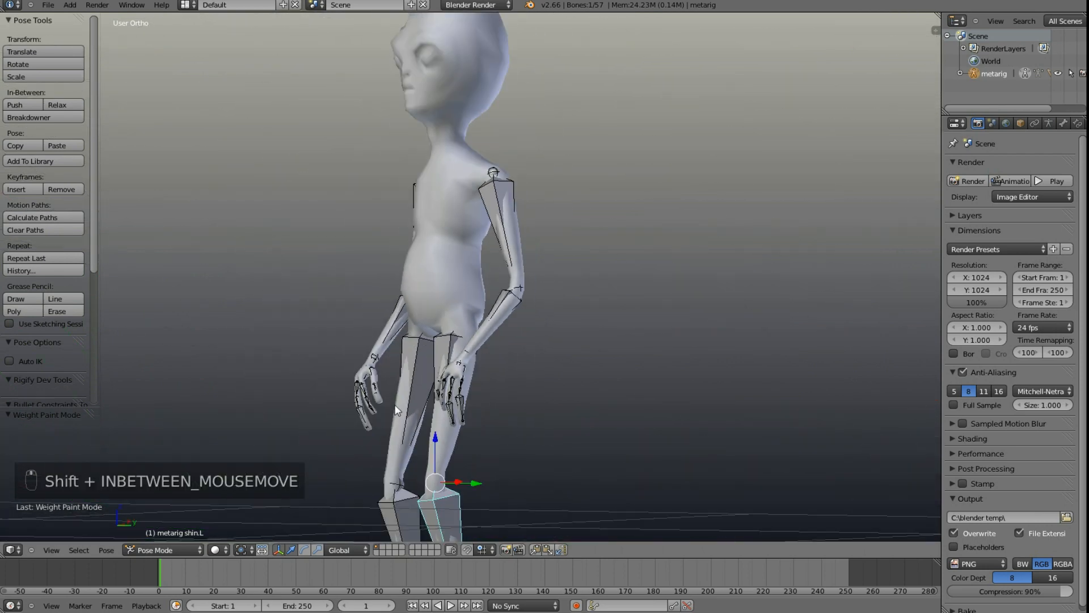
pyautogui.moveTo(436, 371); pyautogui.dragTo(394, 344, button='middle')
pyautogui.scroll(-2, 394, 344)
pyautogui.moveTo(543, 328); pyautogui.dragTo(338, 342, button='middle')
pyautogui.rightClick(446, 328)
pyautogui.moveTo(448, 311); pyautogui.dragTo(536, 287)
pyautogui.hotkey('ctrl', 'z')
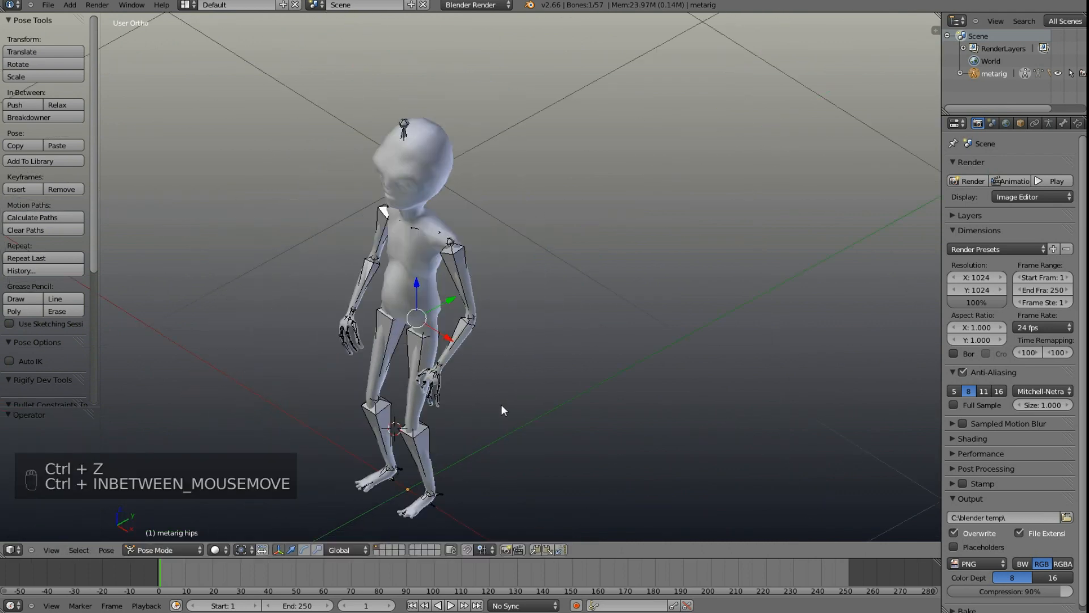
# Step: Test the torso deformation by rotating the spine bone backward and forward, then cancel or undo the rotations
pyautogui.moveTo(502, 404); pyautogui.dragTo(407, 290, button='middle')
pyautogui.scroll(3, 407, 290)
pyautogui.rightClick(396, 260)
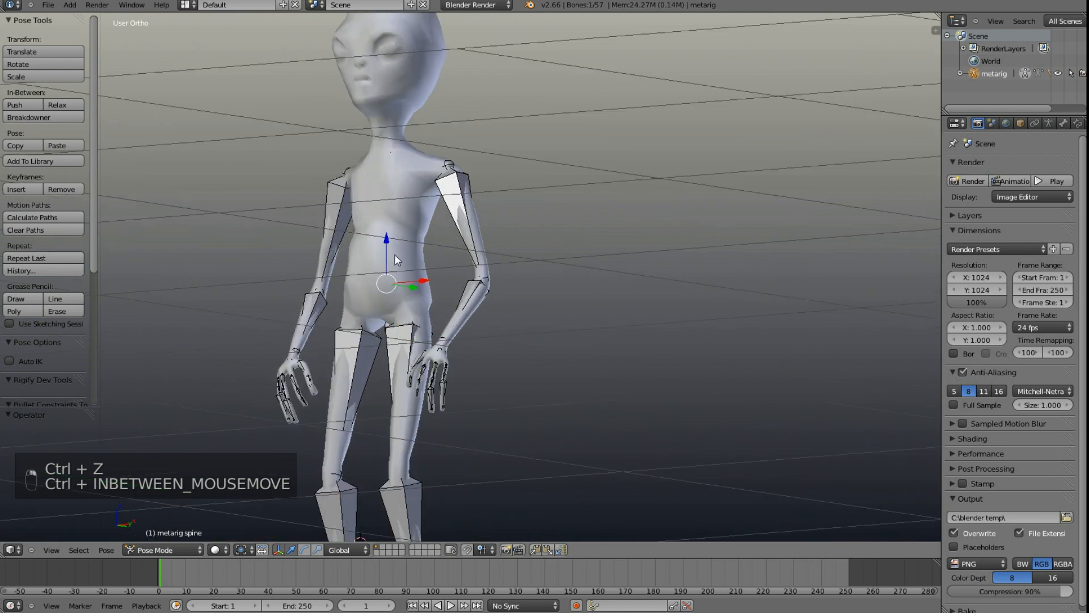
pyautogui.press('r')
pyautogui.rightClick(473, 281)
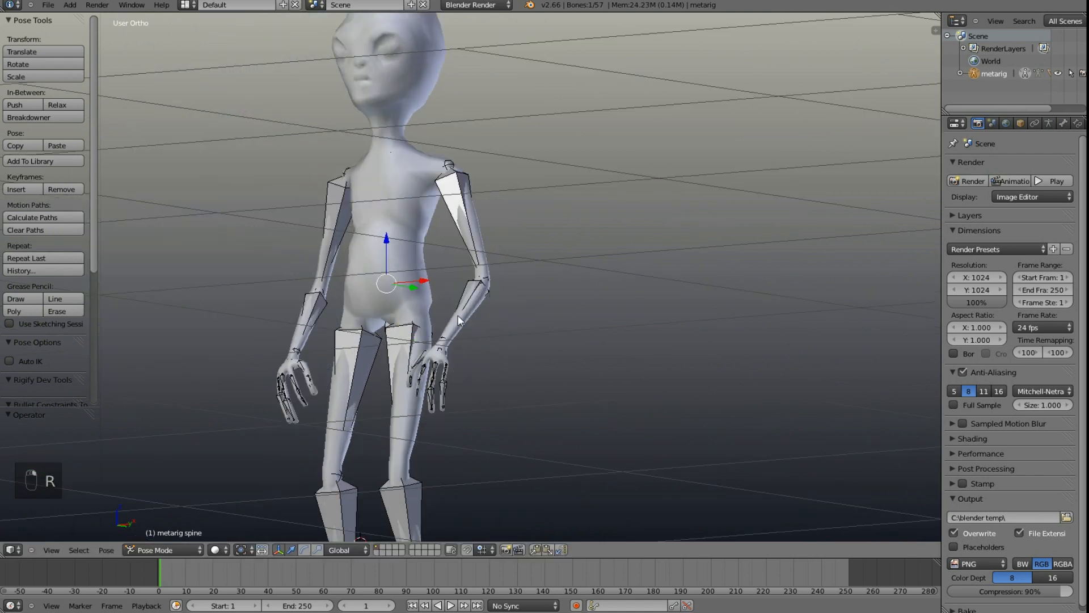
pyautogui.moveTo(458, 315); pyautogui.dragTo(389, 315, button='middle')
pyautogui.press('r')
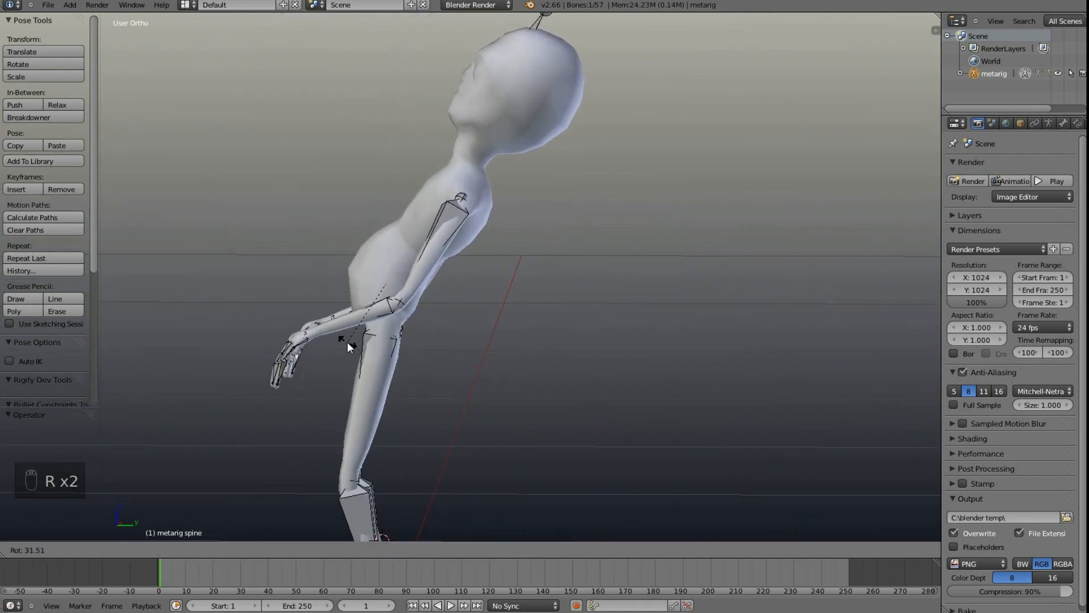
pyautogui.click(379, 346)
pyautogui.press('r')
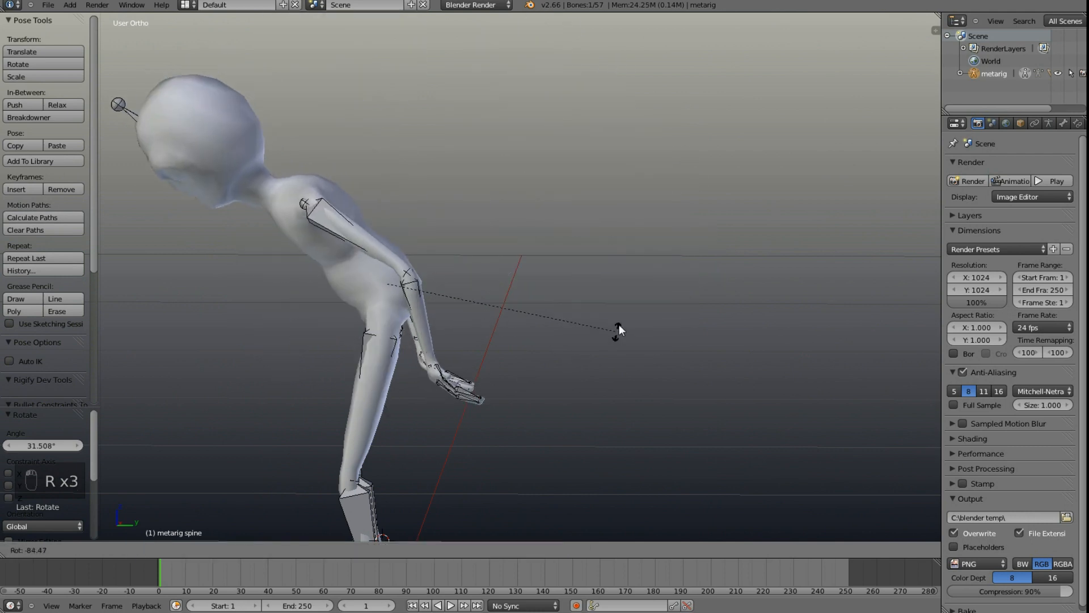
pyautogui.rightClick(635, 273)
pyautogui.hotkey('ctrl', 'z')
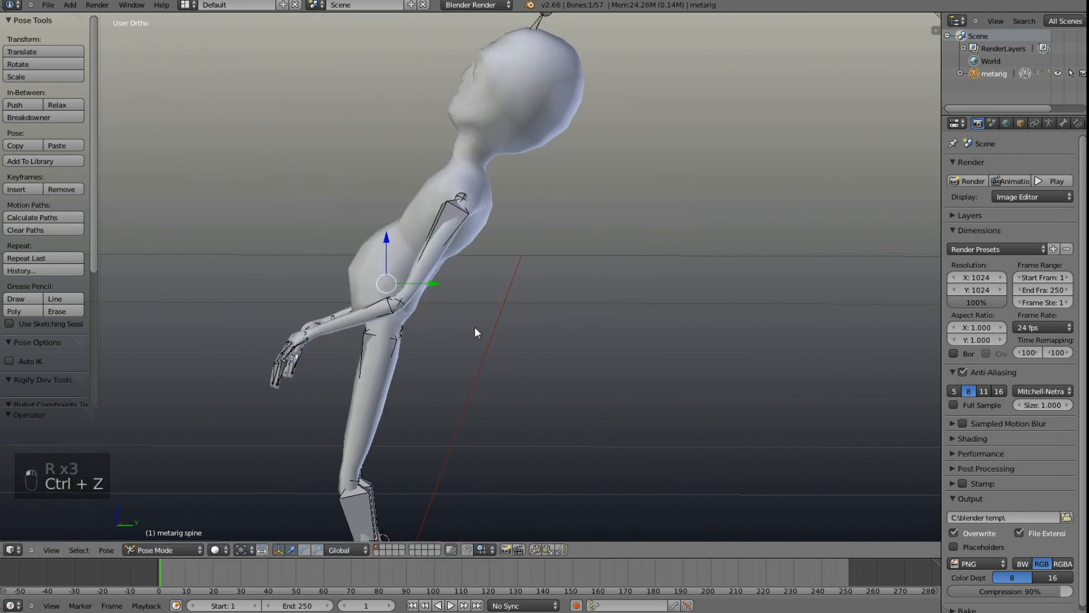
pyautogui.hotkey('ctrl', 'z')
# Step: Test the shoulder deformation by raising the left upper arm bone sideways and cancelling the rotation
pyautogui.moveTo(479, 246); pyautogui.dragTo(462, 218, button='middle')
pyautogui.rightClick(462, 220)
pyautogui.moveTo(529, 248); pyautogui.dragTo(590, 193, button='middle')
pyautogui.press('r')
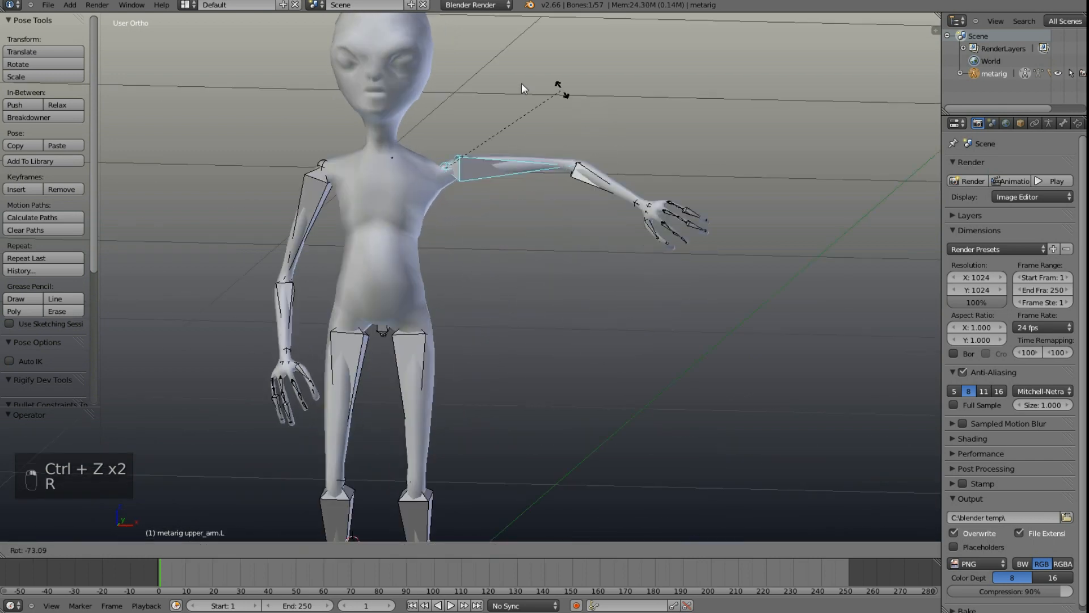
pyautogui.rightClick(509, 224)
pyautogui.scroll(3, 483, 187)
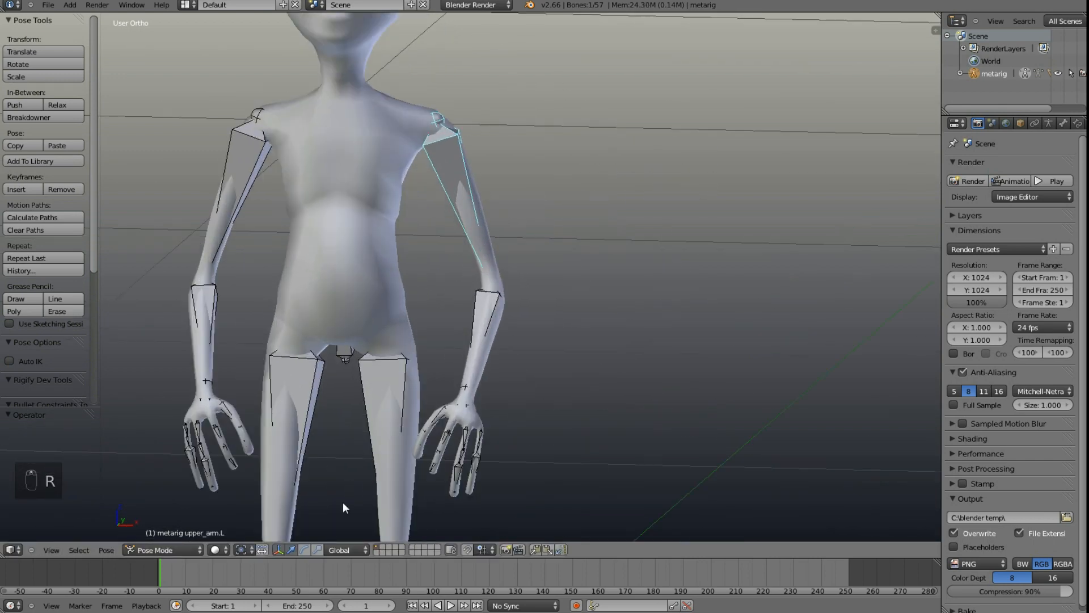
pyautogui.scroll(1, 427, 263)
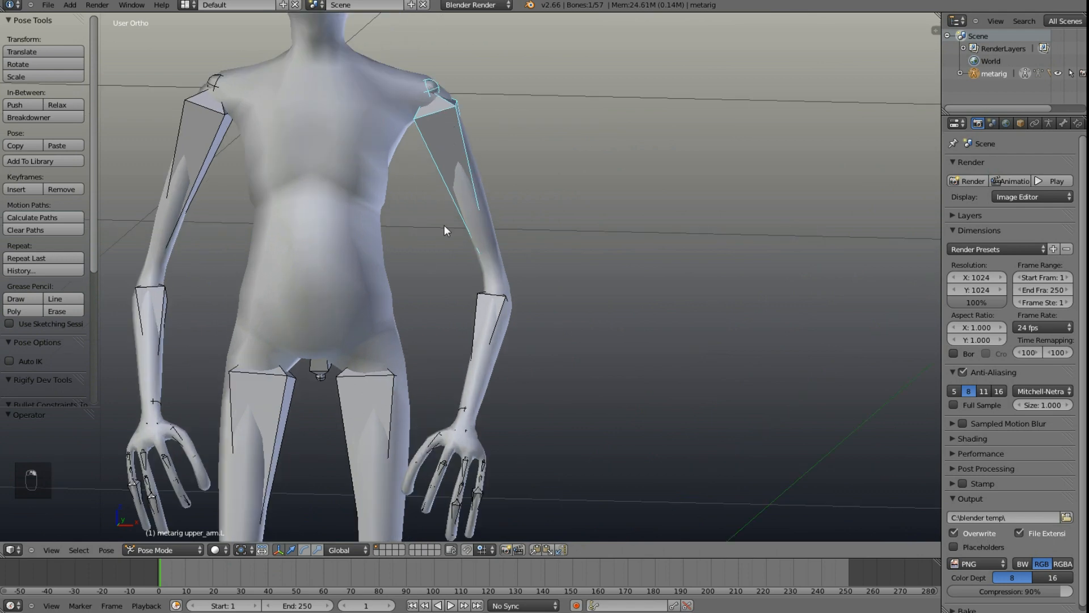
pyautogui.scroll(-3, 365, 411)
pyautogui.keyDown('shift'); pyautogui.moveTo(405, 332); pyautogui.dragTo(379, 219, button='middle'); pyautogui.keyUp('shift')
pyautogui.scroll(-1, 413, 432)
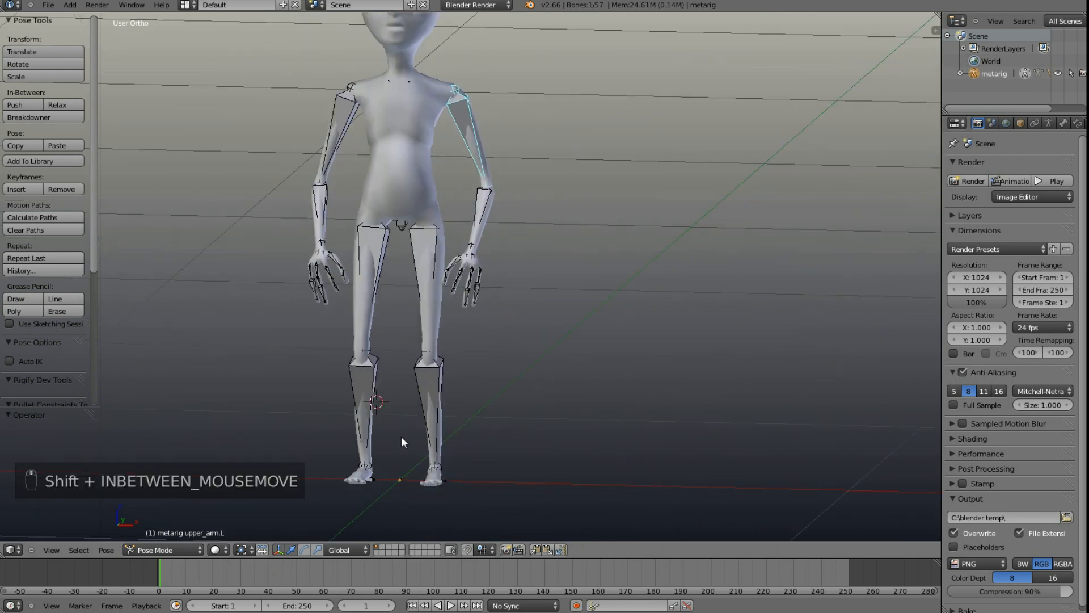
# Step: Try to move the left forearm bone and the left hand bone individually, cancelling each move
pyautogui.moveTo(402, 442); pyautogui.dragTo(455, 261, button='middle')
pyautogui.scroll(3, 388, 457)
pyautogui.scroll(2, 490, 431)
pyautogui.rightClick(504, 216)
pyautogui.scroll(3, 478, 258)
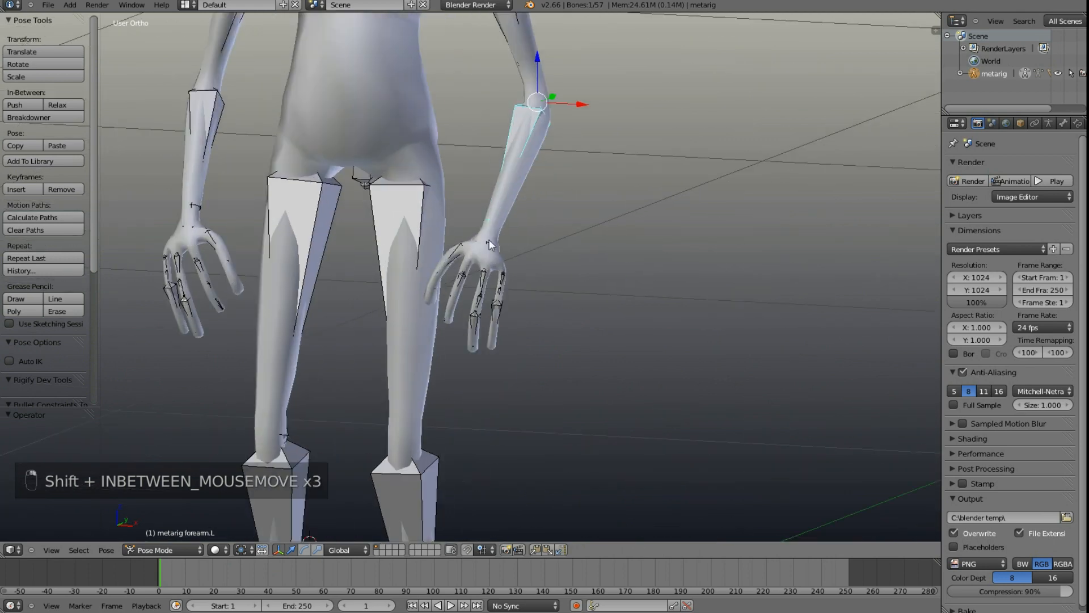
pyautogui.scroll(-1, 537, 229)
pyautogui.scroll(-1, 562, 238)
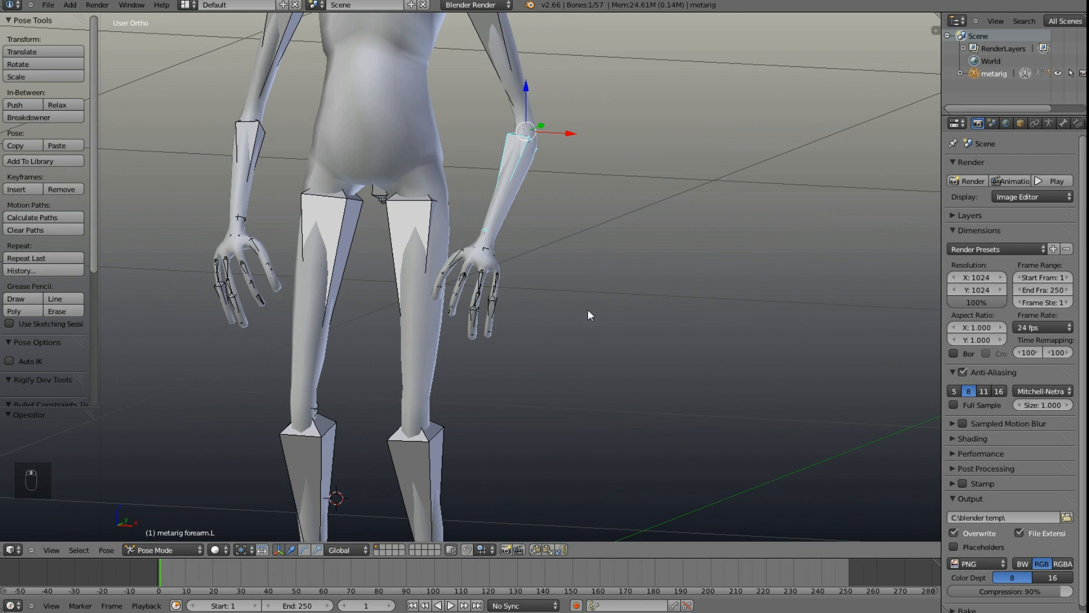
pyautogui.press('g')
pyautogui.rightClick(534, 365)
pyautogui.rightClick(502, 255)
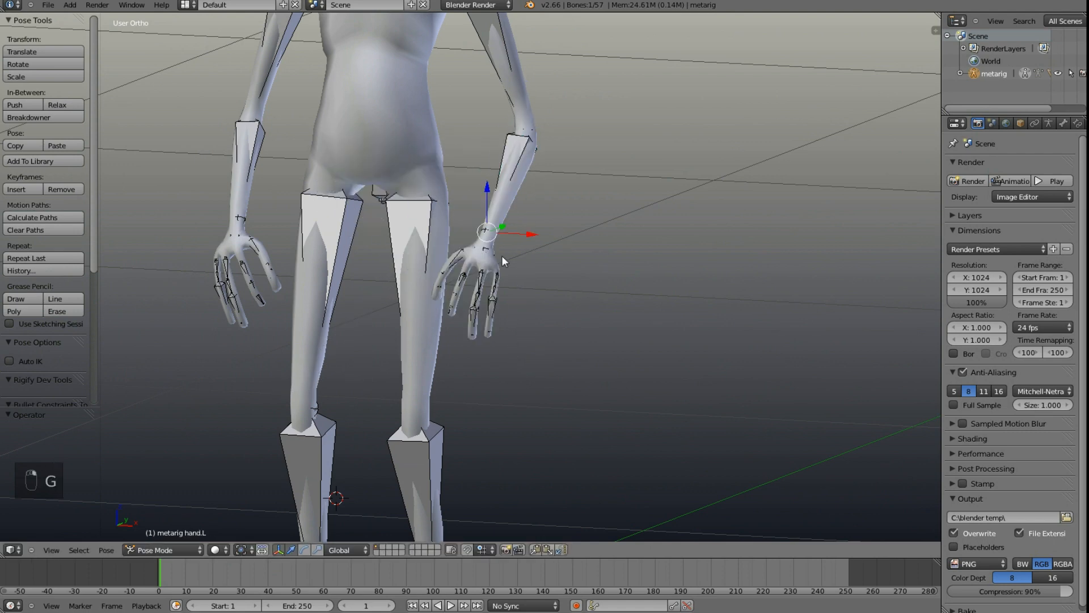
pyautogui.press('g')
pyautogui.rightClick(505, 291)
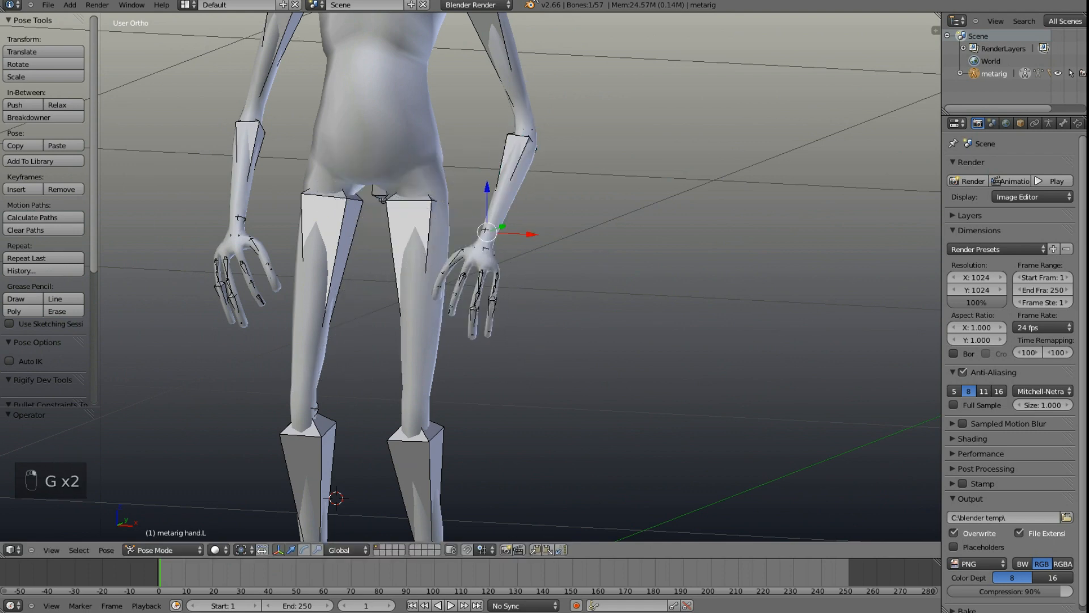
# Step: Test the arm deformation by swinging the left upper arm bone across the body, then cancel the rotation
pyautogui.scroll(-1, 560, 169)
pyautogui.rightClick(500, 147)
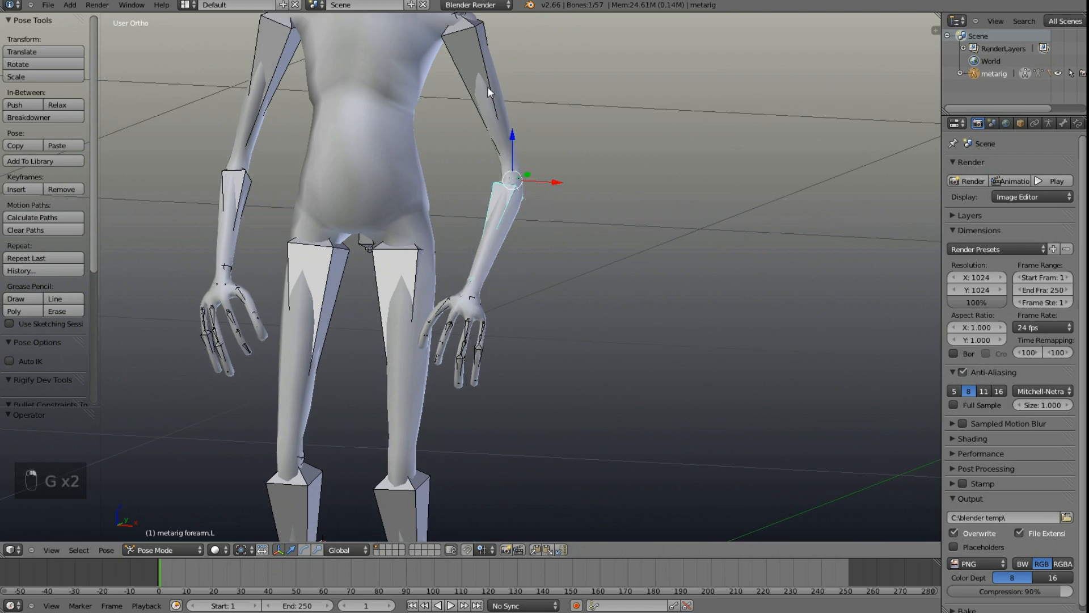
pyautogui.scroll(-1, 548, 206)
pyautogui.press('r')
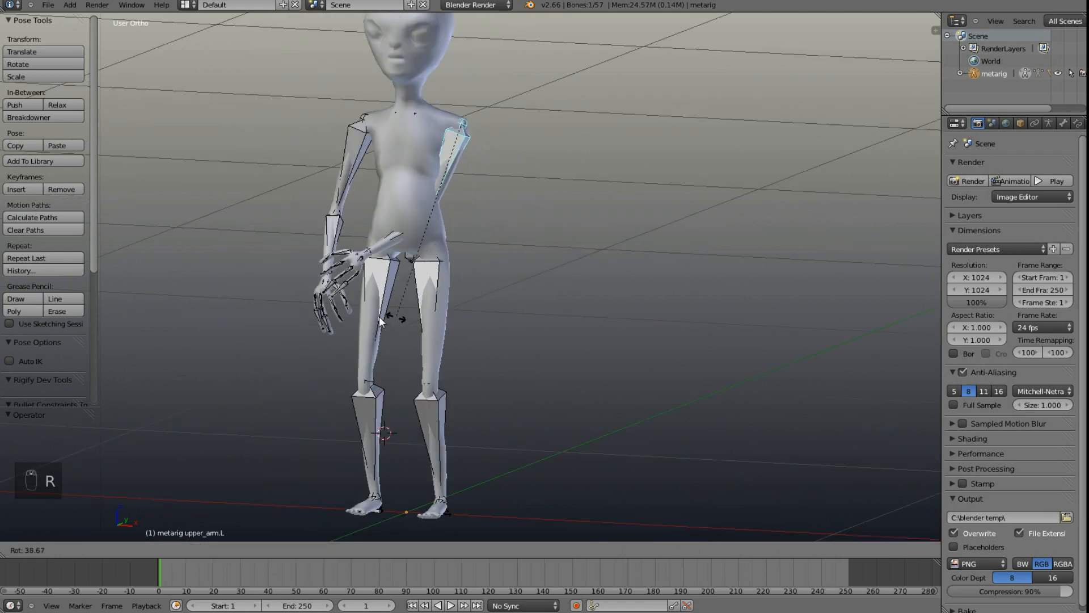
pyautogui.rightClick(426, 301)
# Step: Rotate the left upper arm bone about -33° from a high viewpoint, select the forearm bone to inspect the arm, then undo both
pyautogui.moveTo(779, 92); pyautogui.dragTo(660, 219, button='middle')
pyautogui.press('r')
pyautogui.press('r')
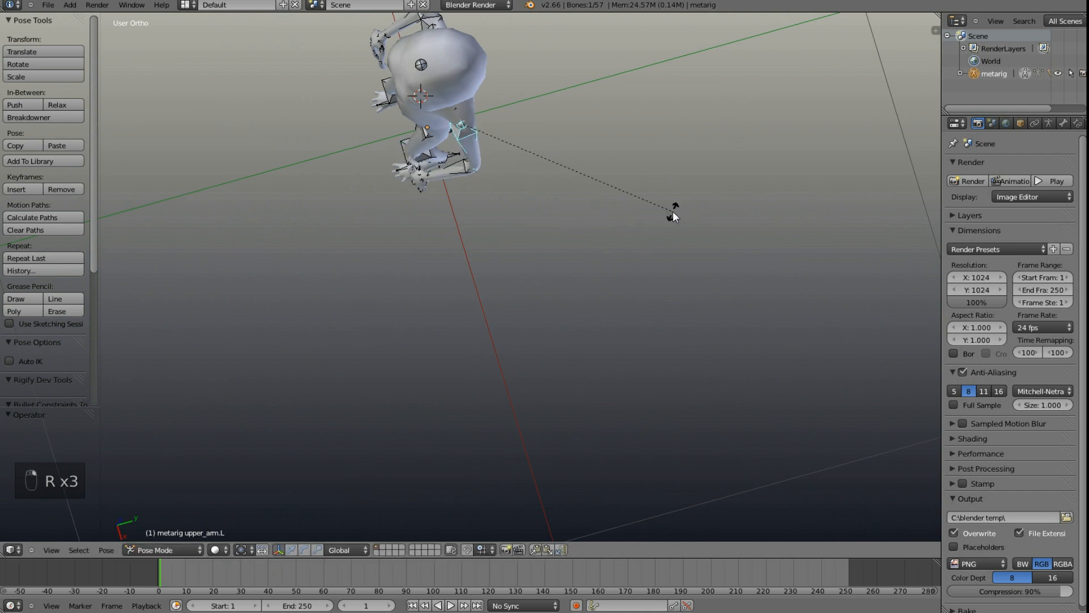
pyautogui.middleClick(673, 211)
pyautogui.click(532, 226)
pyautogui.rightClick(410, 182)
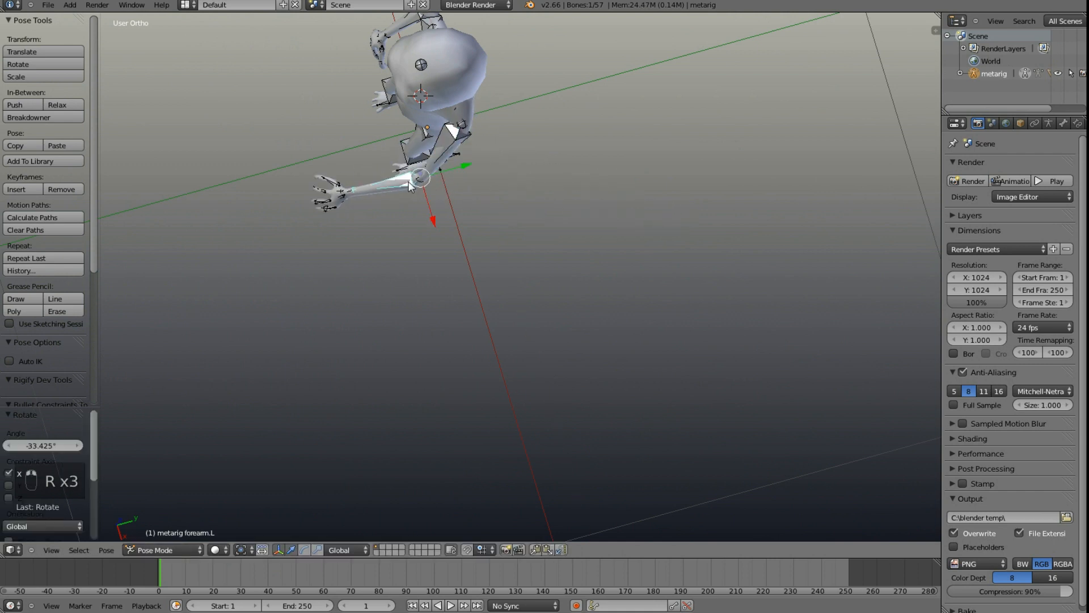
pyautogui.moveTo(539, 168); pyautogui.dragTo(538, 132, button='middle')
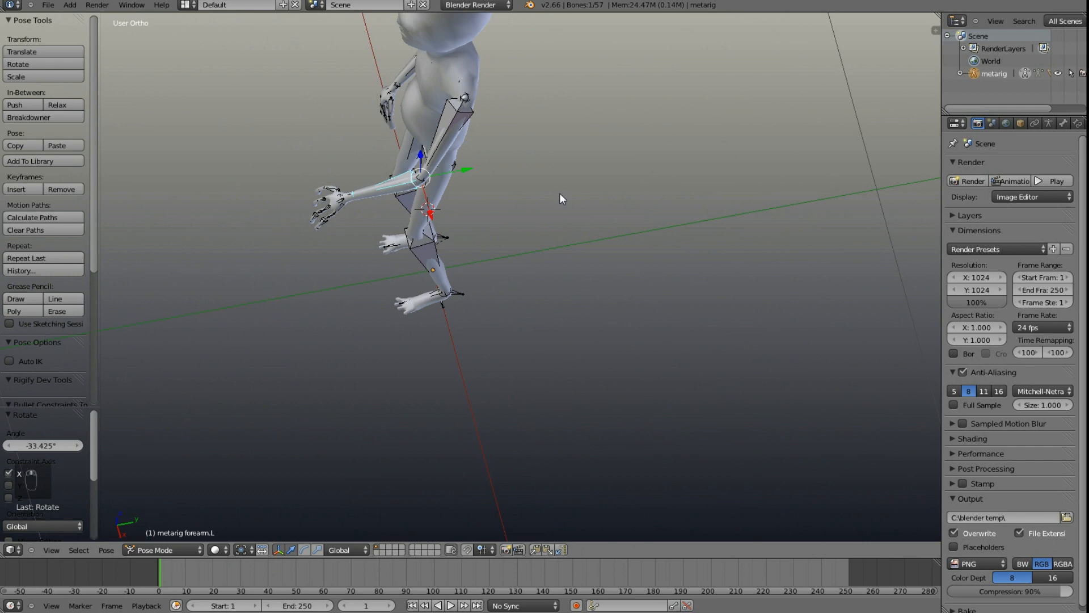
pyautogui.hotkey('ctrl', 'z')
pyautogui.hotkey('ctrl', 'z')
# Step: Select the left forearm bone and open its bone constraint settings
pyautogui.moveTo(550, 212); pyautogui.dragTo(622, 210, button='middle')
pyautogui.scroll(4, 433, 268)
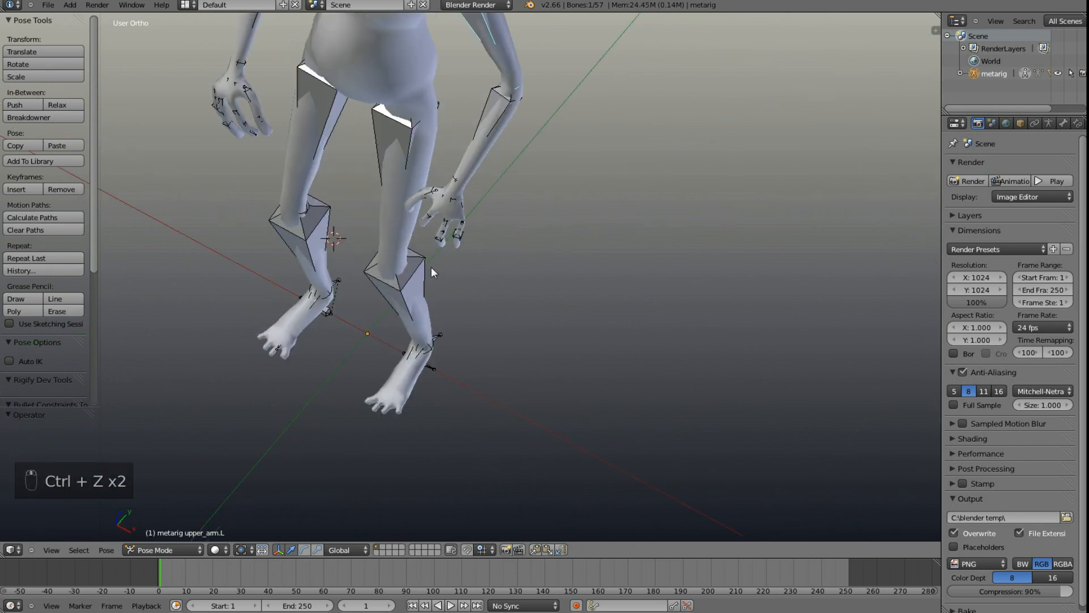
pyautogui.rightClick(510, 96)
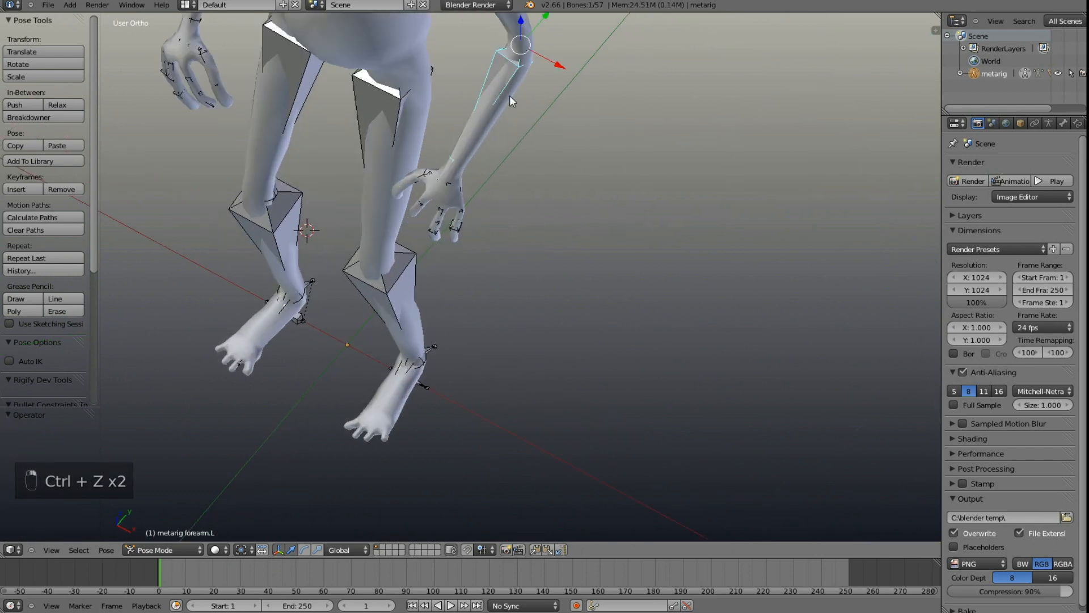
pyautogui.click(1077, 124)
pyautogui.scroll(-2, 1076, 129)
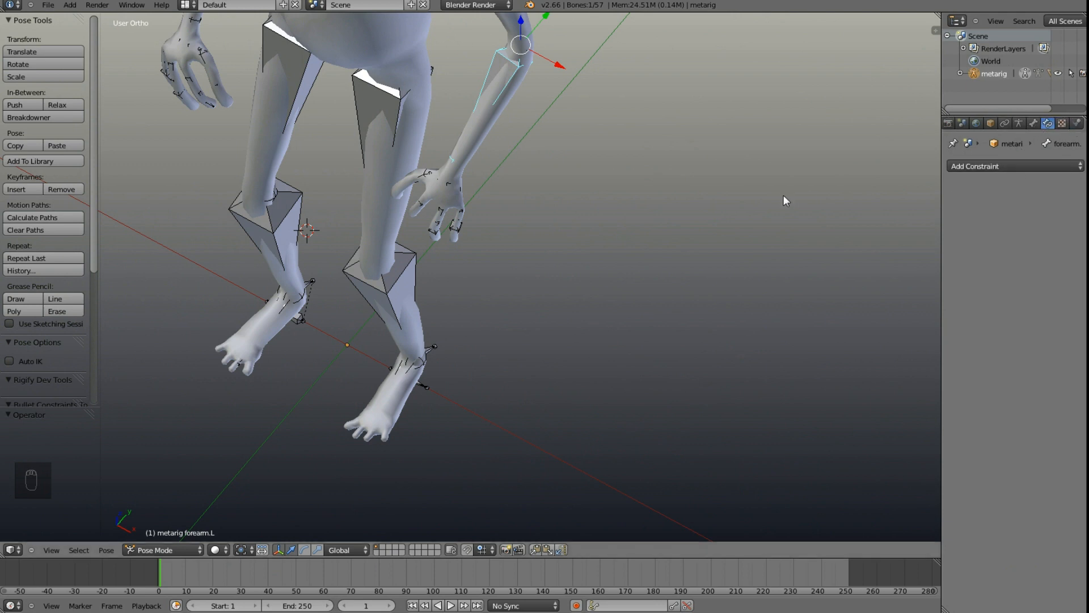
# Step: Try to bring up the Add Constraint (with Targets) command for the forearm bone, searching the commands for "add co", then dismiss the search
pyautogui.hotkey('ctrl', 'shift', 'c')
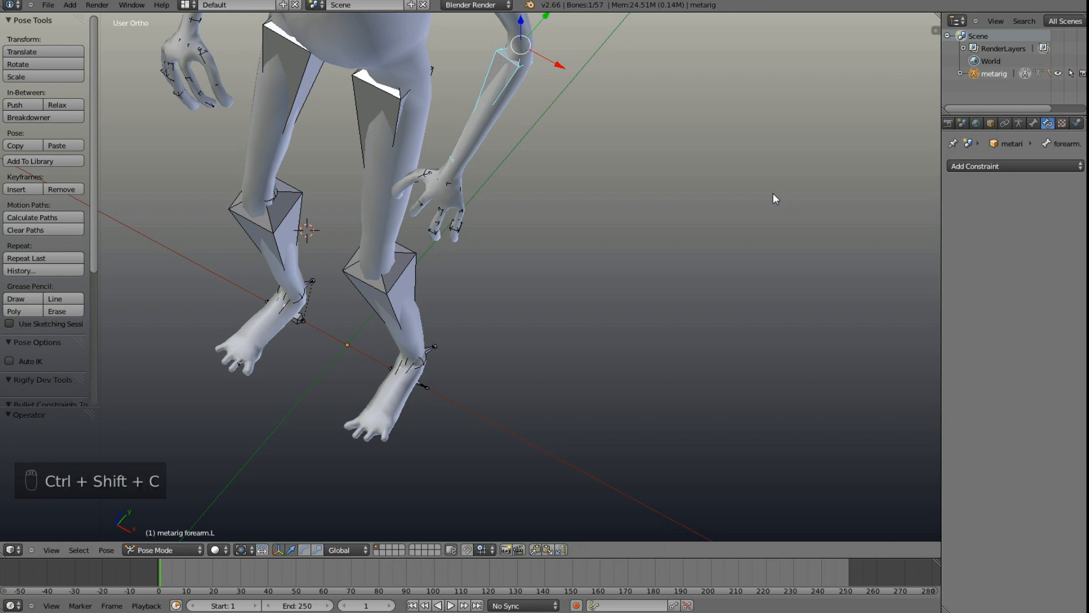
pyautogui.moveTo(687, 250); pyautogui.dragTo(689, 224, button='middle')
pyautogui.hotkey('ctrl', 'c')
pyautogui.scroll(-2, 637, 244)
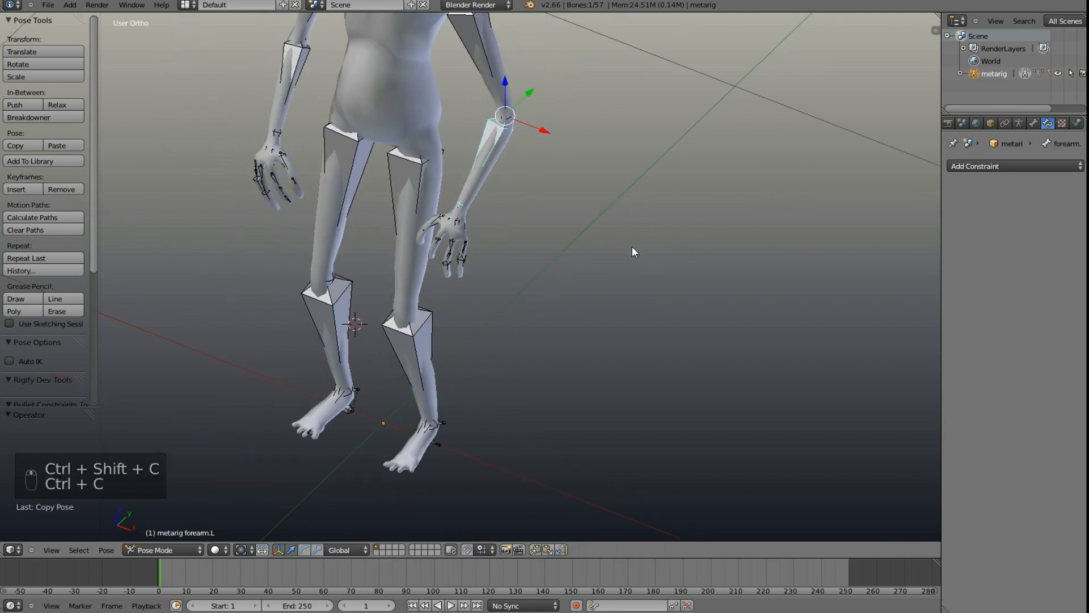
pyautogui.scroll(1, 625, 250)
pyautogui.hotkey('ctrl', 'alt', 'c')
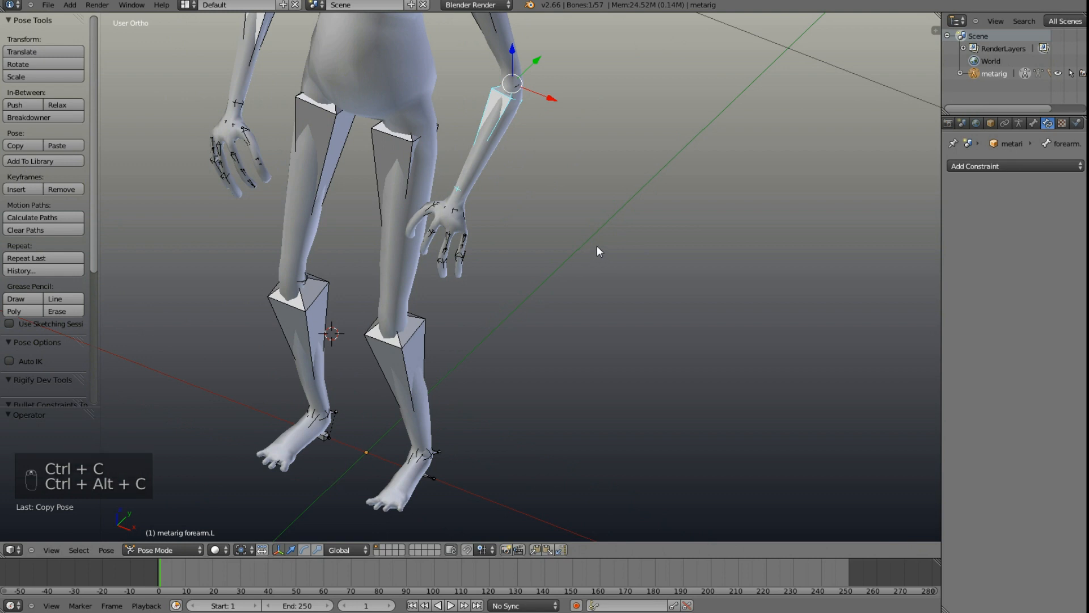
pyautogui.moveTo(567, 244); pyautogui.dragTo(580, 223, button='middle')
pyautogui.press('space')
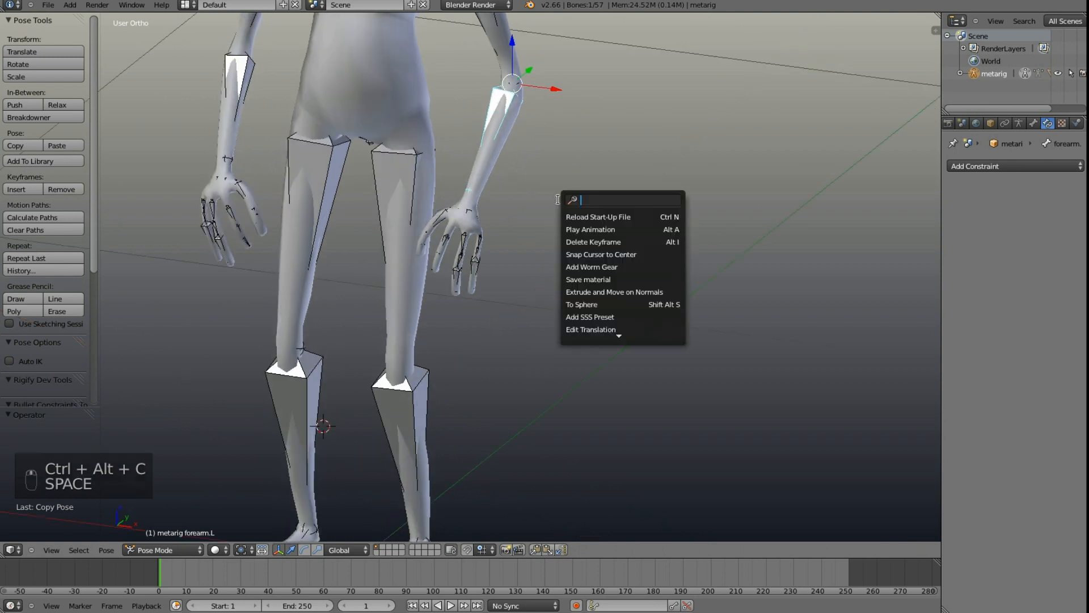
pyautogui.write('a')
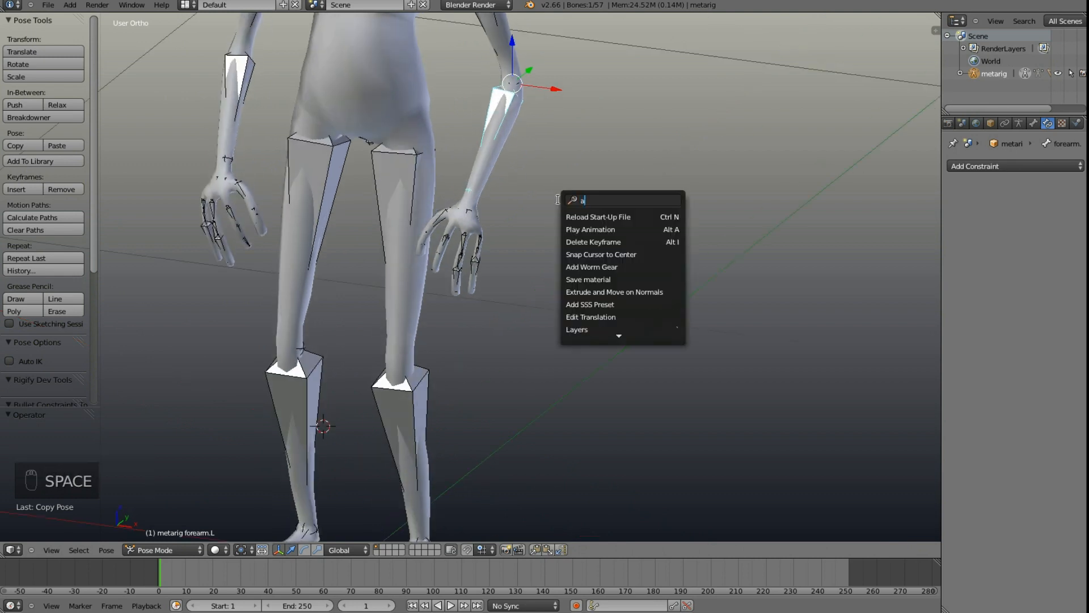
pyautogui.write('dd co')
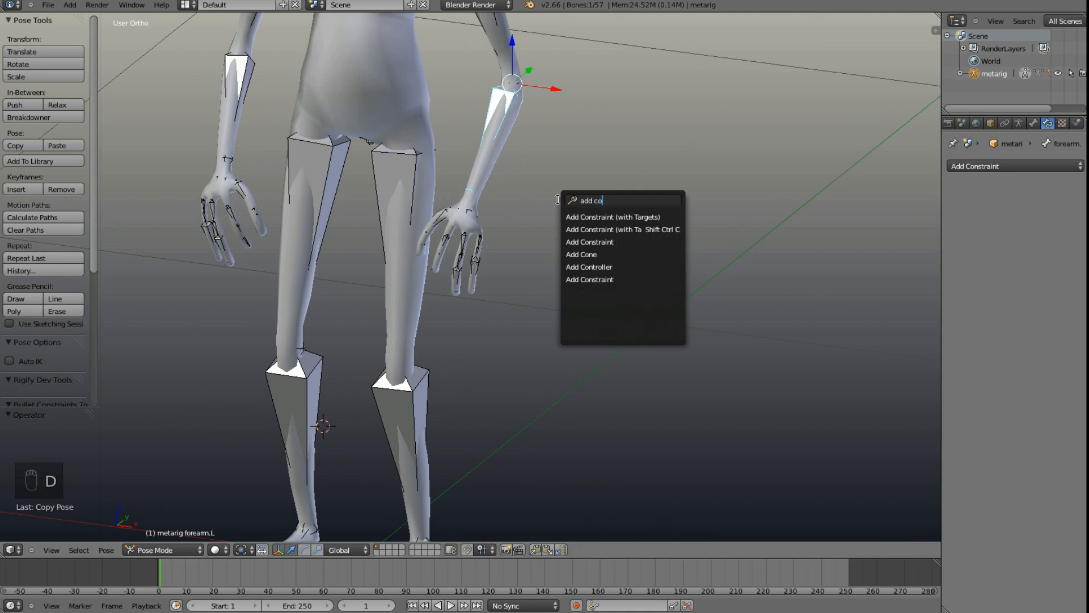
pyautogui.click(517, 207)
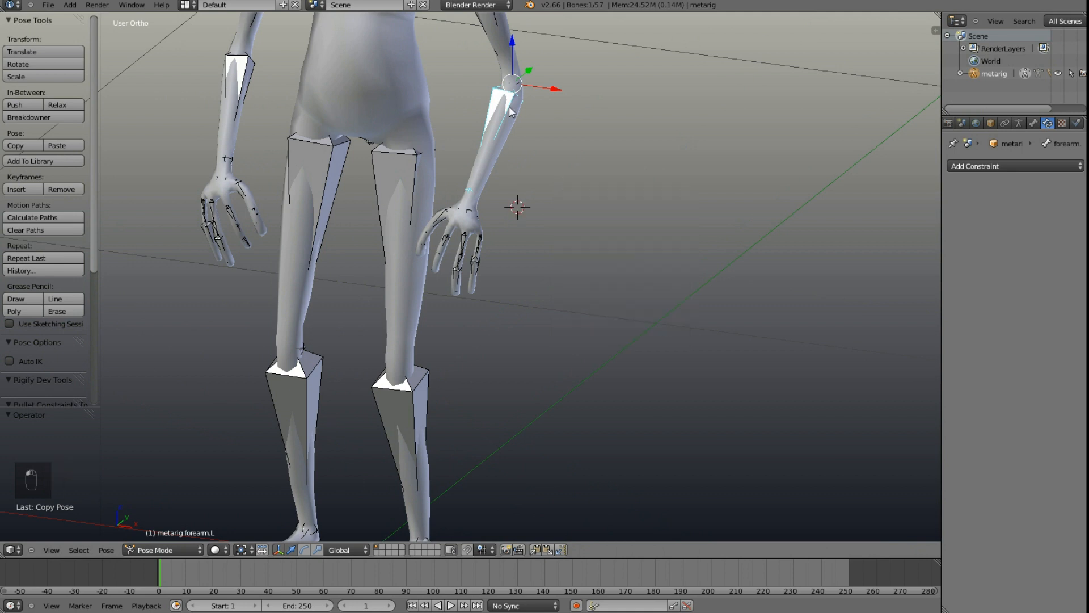
# Step: Add an Inverse Kinematics constraint with a target to the left forearm bone
pyautogui.rightClick(521, 105)
pyautogui.rightClick(508, 106)
pyautogui.hotkey('ctrl', 'shift', 'c')
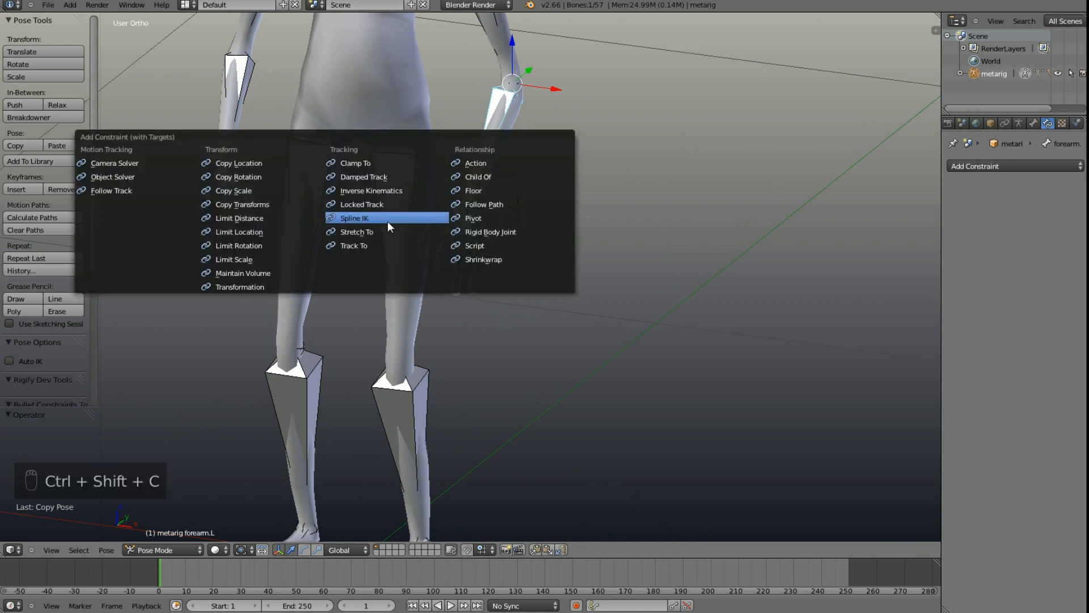
pyautogui.click(387, 192)
# Step: Delete the Empty that serves as the IK target and reselect the left forearm bone
pyautogui.moveTo(533, 210); pyautogui.dragTo(470, 219, button='middle')
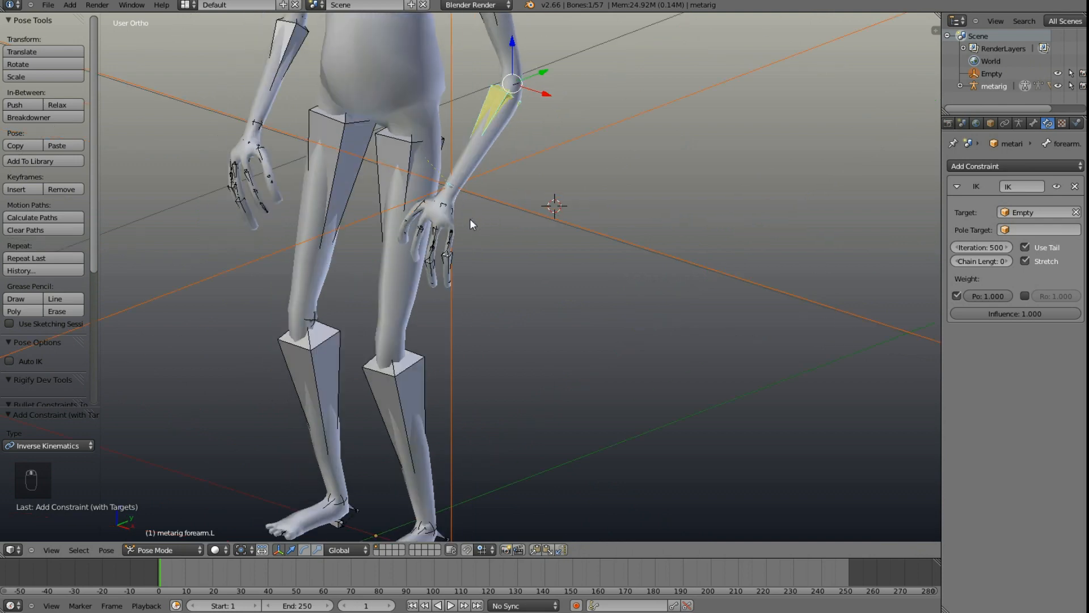
pyautogui.scroll(-4, 482, 224)
pyautogui.rightClick(513, 260)
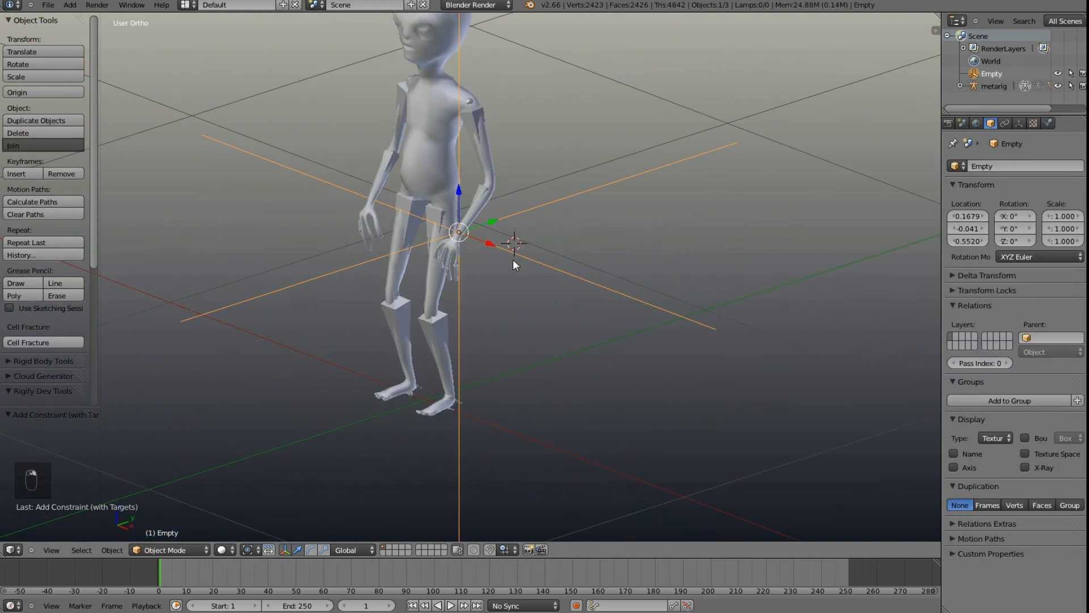
pyautogui.moveTo(513, 259); pyautogui.dragTo(532, 244, button='middle')
pyautogui.press('z')
pyautogui.press('z')
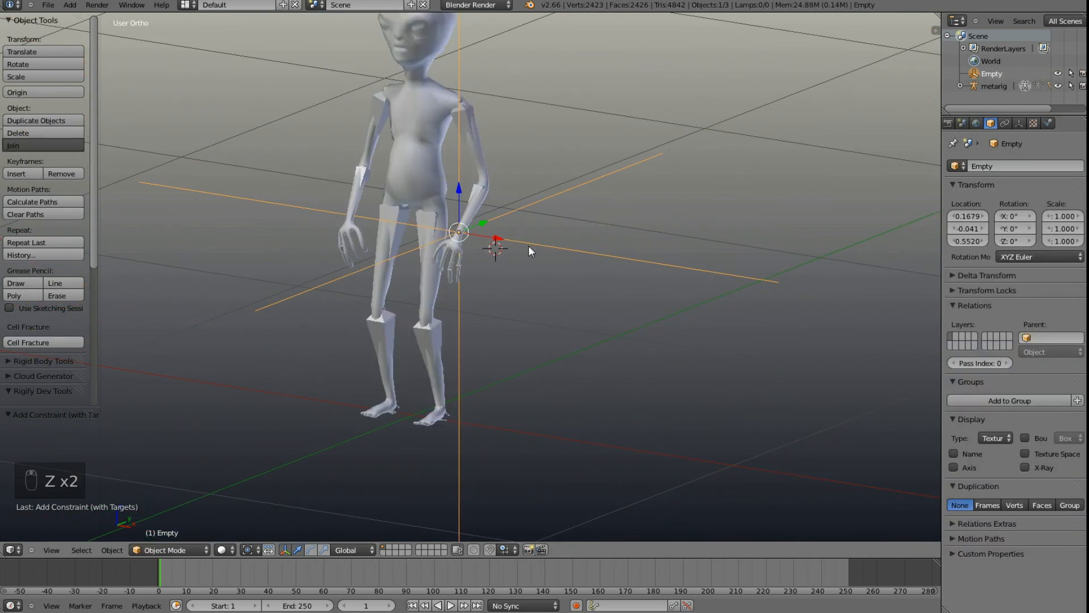
pyautogui.press('x')
pyautogui.click(521, 248)
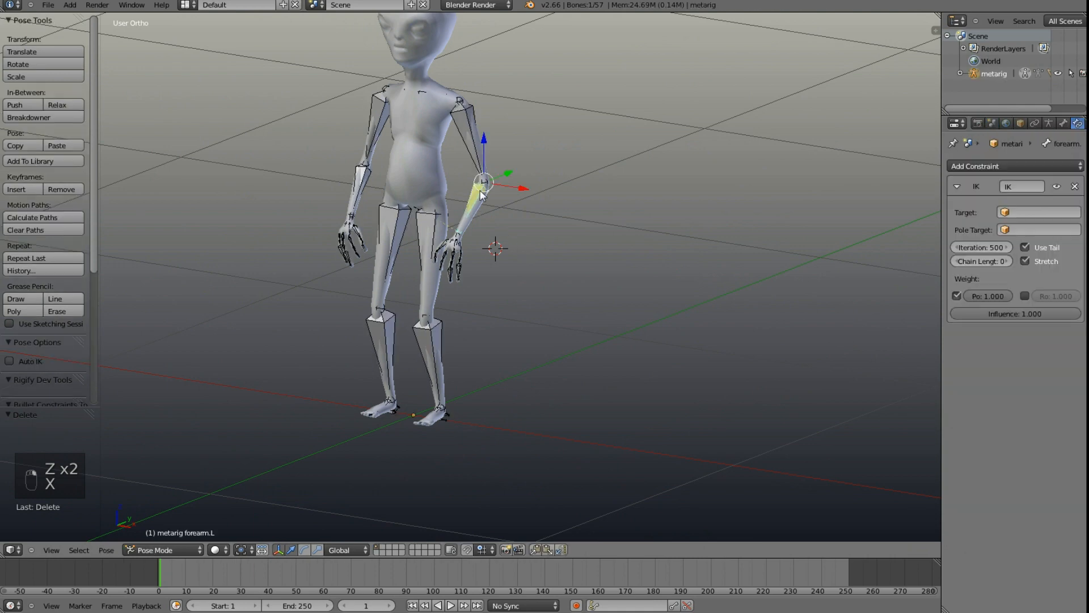
# Step: Show the model in wireframe and set the forearm's IK constraint target to metarig
pyautogui.scroll(6, 494, 239)
pyautogui.moveTo(446, 153); pyautogui.dragTo(422, 385, button='middle')
pyautogui.scroll(1, 489, 176)
pyautogui.press('z')
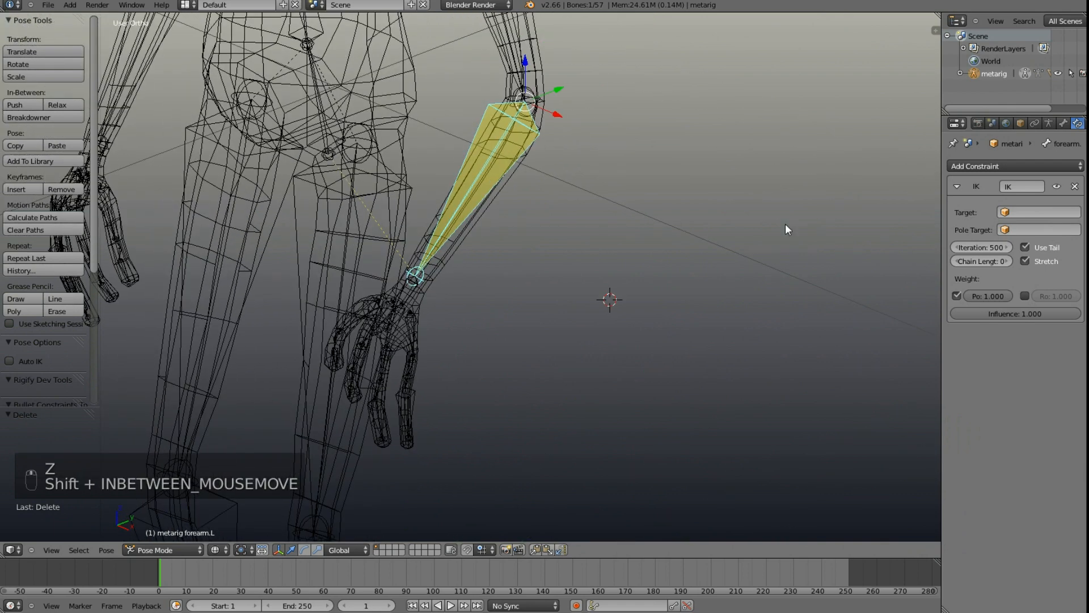
pyautogui.click(1026, 213)
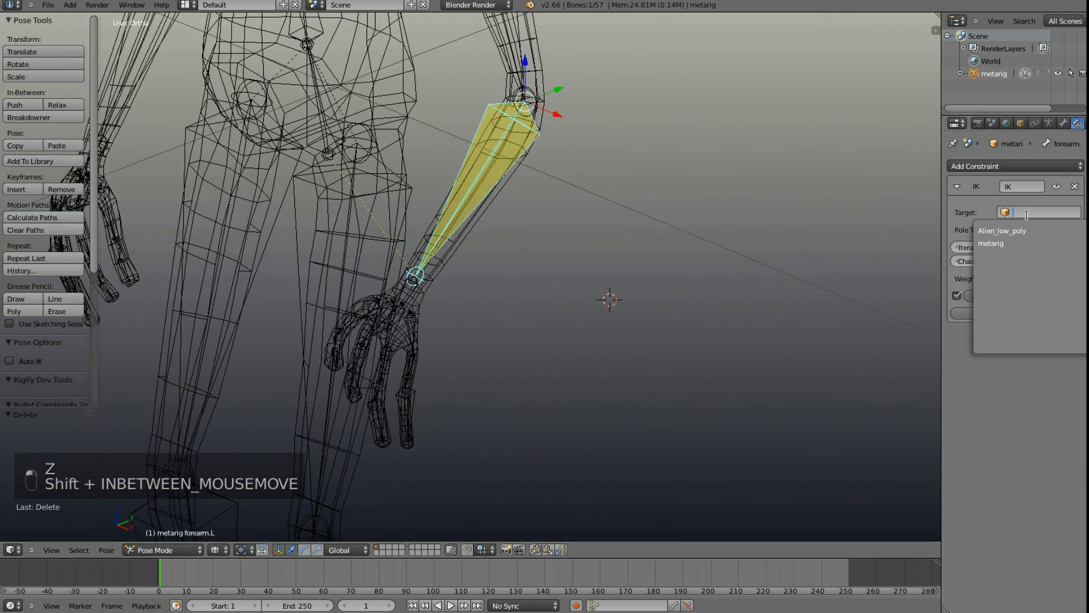
pyautogui.click(1022, 243)
# Step: Check the name of the left hand bone, then set hand.L as the target bone of the forearm's IK constraint
pyautogui.click(1026, 231)
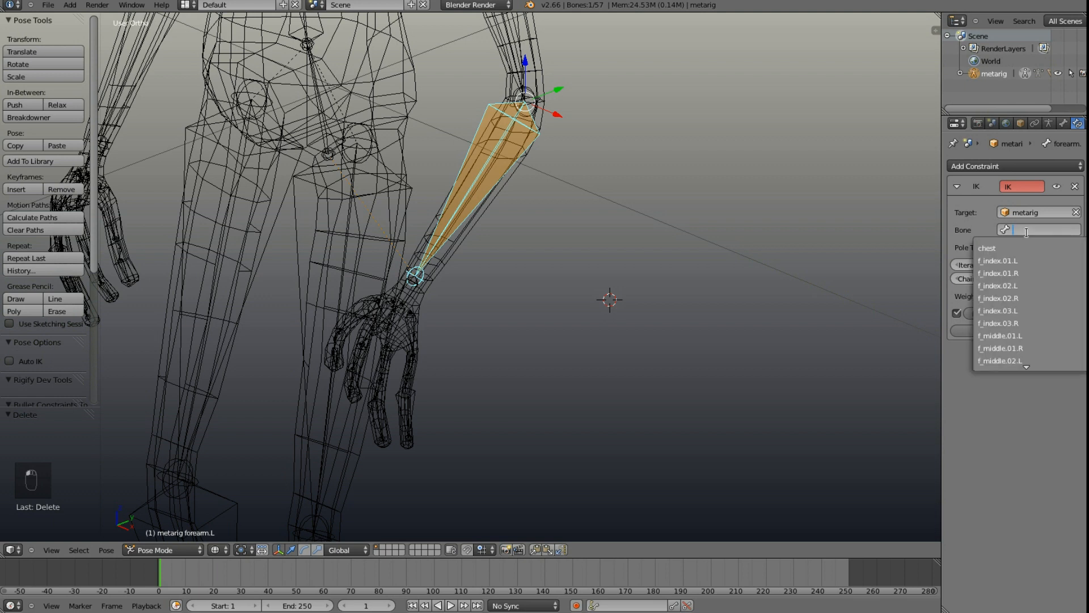
pyautogui.rightClick(398, 298)
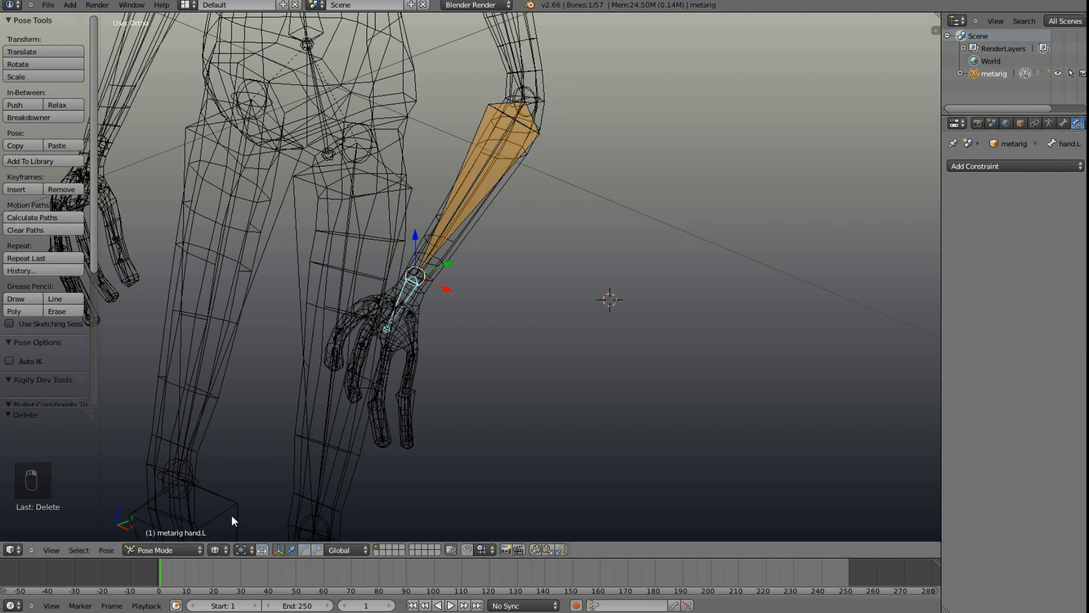
pyautogui.rightClick(443, 196)
pyautogui.click(1025, 230)
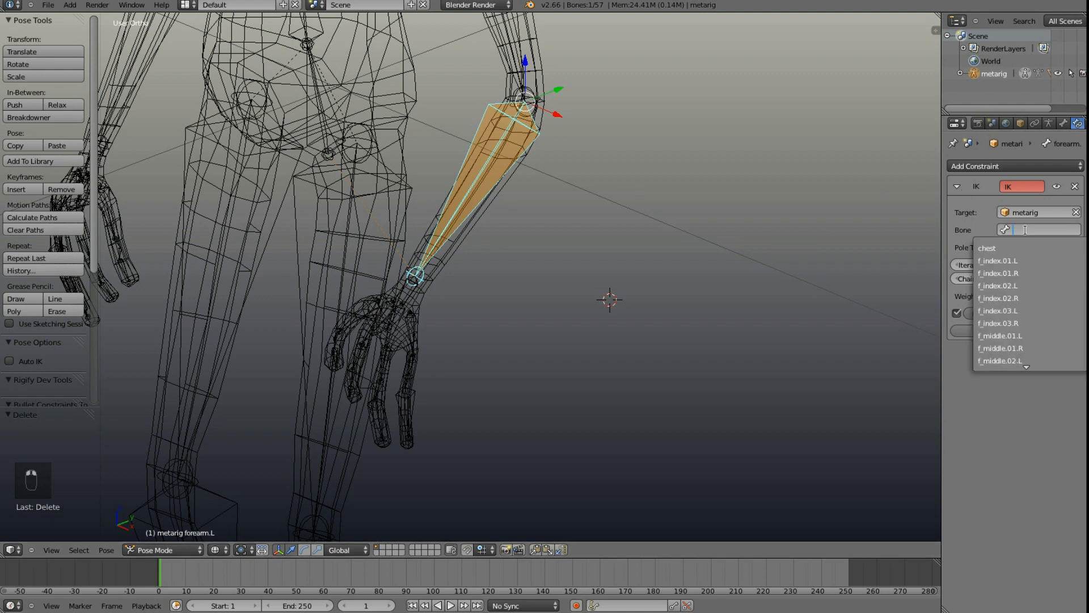
pyautogui.write('han')
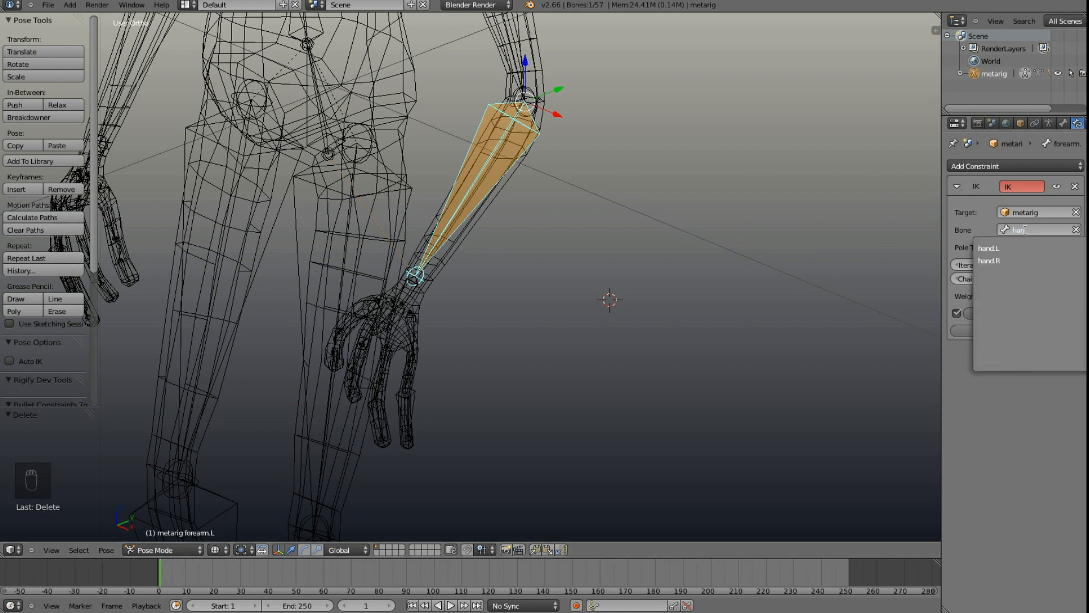
pyautogui.write('d')
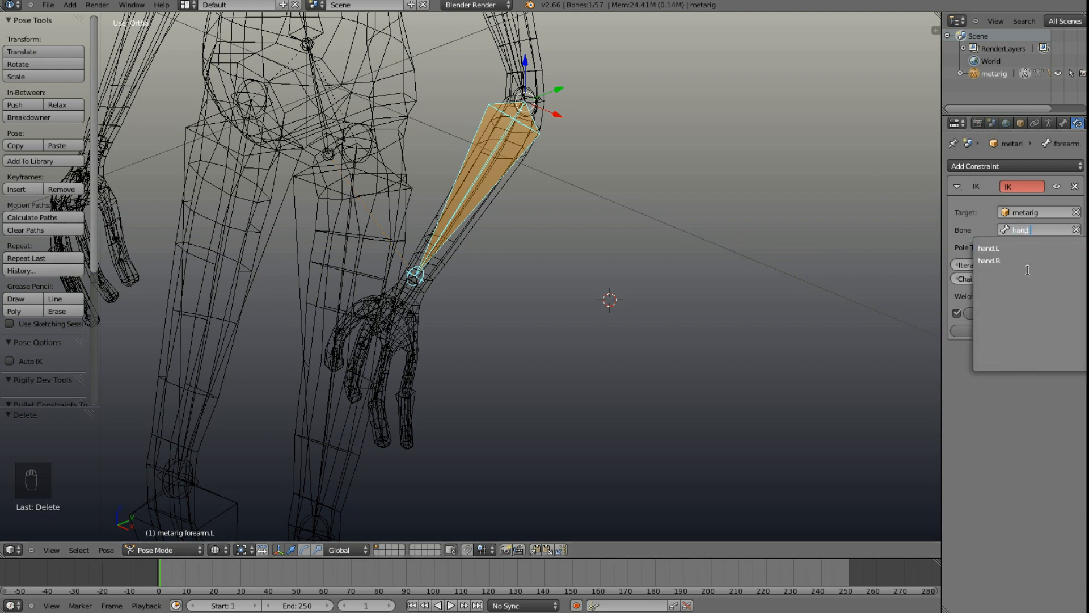
pyautogui.click(989, 248)
# Step: Select the left hand bone and return the viewport to solid shading
pyautogui.moveTo(703, 300); pyautogui.dragTo(526, 231, button='middle')
pyautogui.rightClick(402, 280)
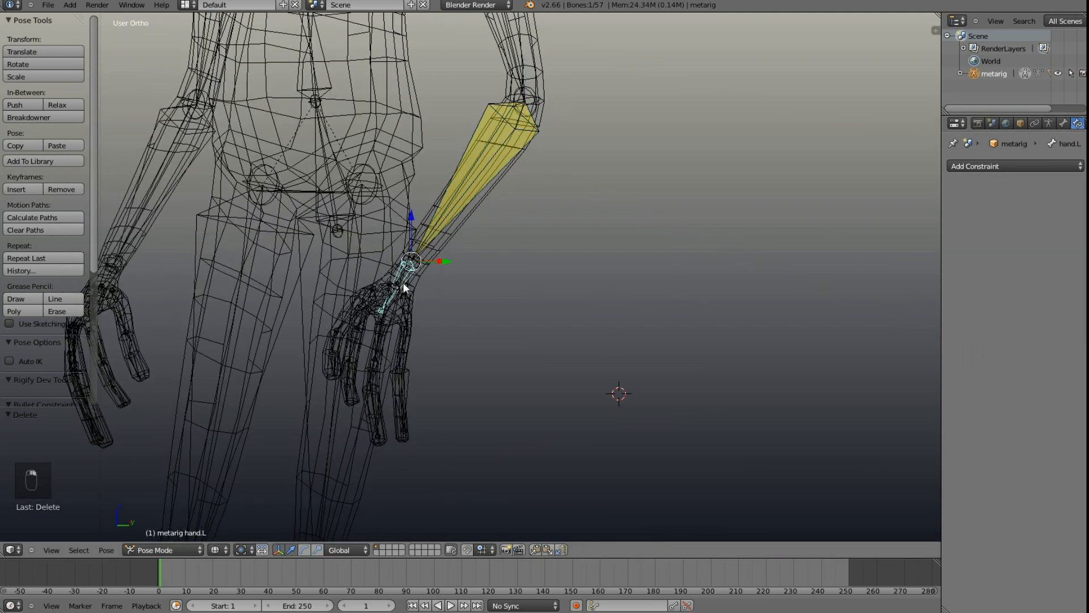
pyautogui.press('z')
pyautogui.scroll(-3, 417, 288)
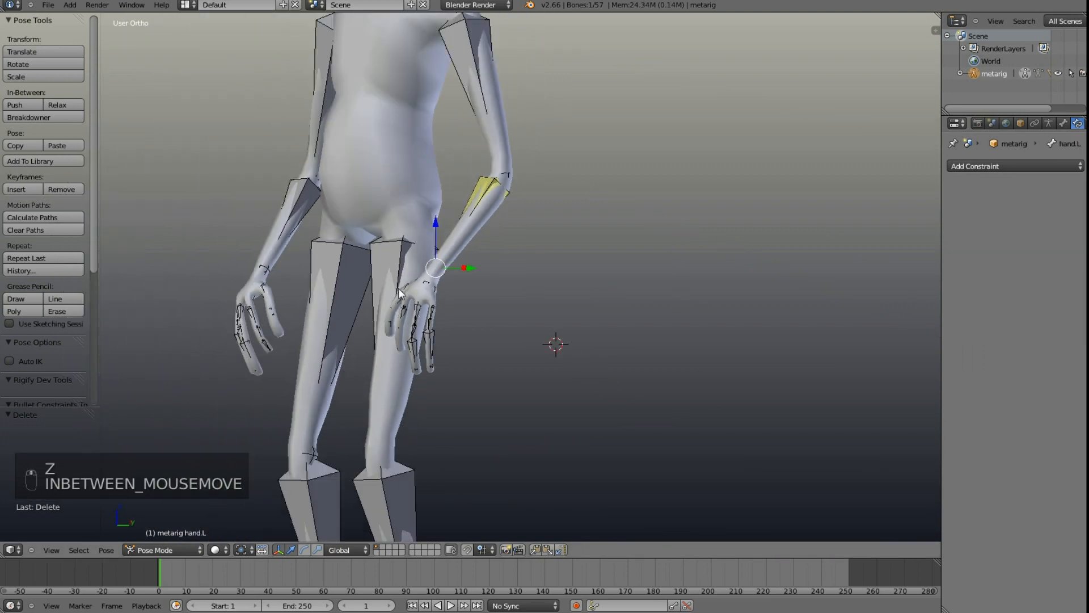
# Step: Test the IK setup by manipulating the left hand bone from the side, then undo the rotation
pyautogui.moveTo(399, 293); pyautogui.dragTo(384, 283, button='middle')
pyautogui.moveTo(482, 268); pyautogui.dragTo(444, 275)
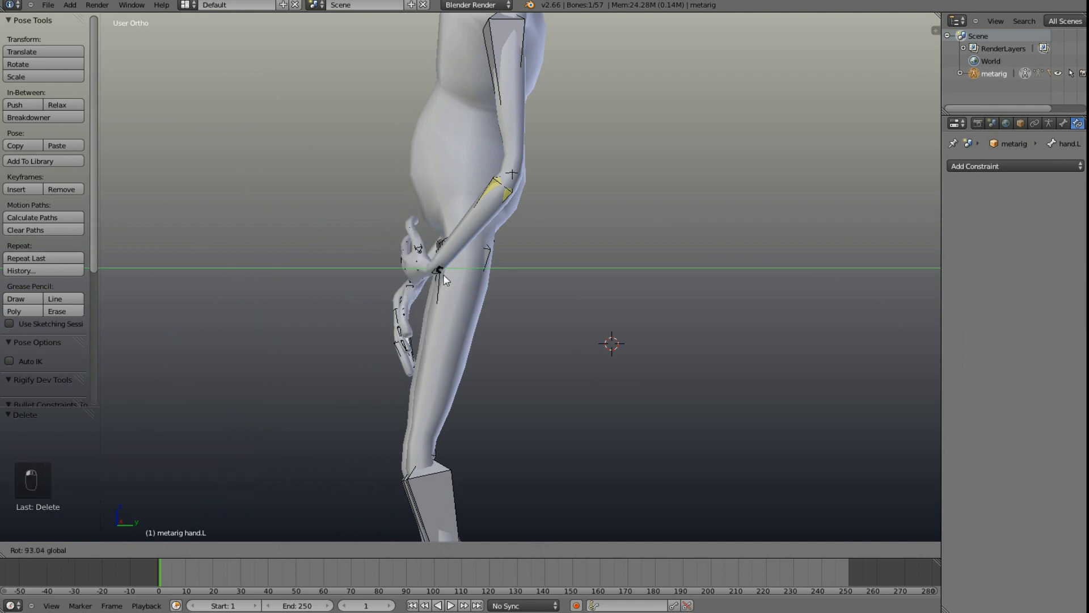
pyautogui.hotkey('ctrl', 'z')
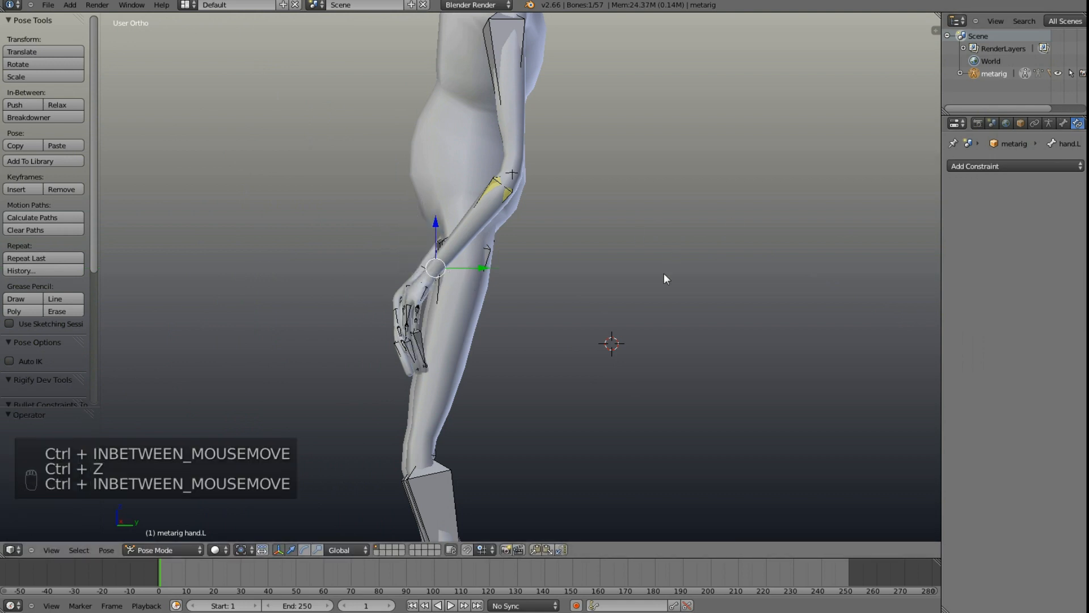
# Step: Try to clear the left hand bone's parent in Pose Mode, test-move the hand along Y, and undo the move
pyautogui.hotkey('alt', 'p')
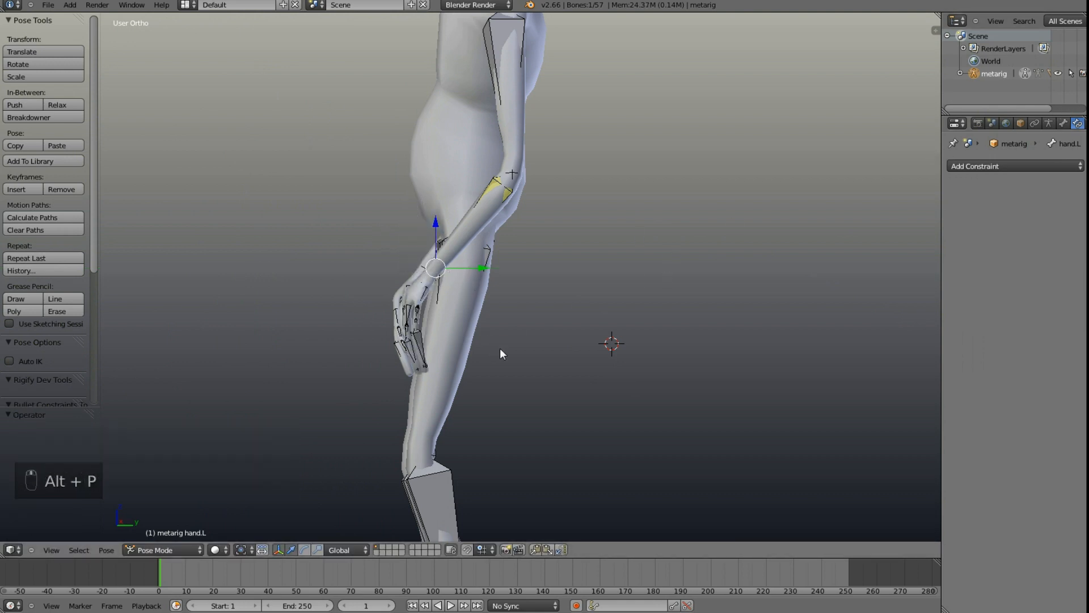
pyautogui.moveTo(499, 348); pyautogui.dragTo(510, 353, button='middle')
pyautogui.moveTo(481, 268); pyautogui.dragTo(420, 278)
pyautogui.hotkey('ctrl', 'z')
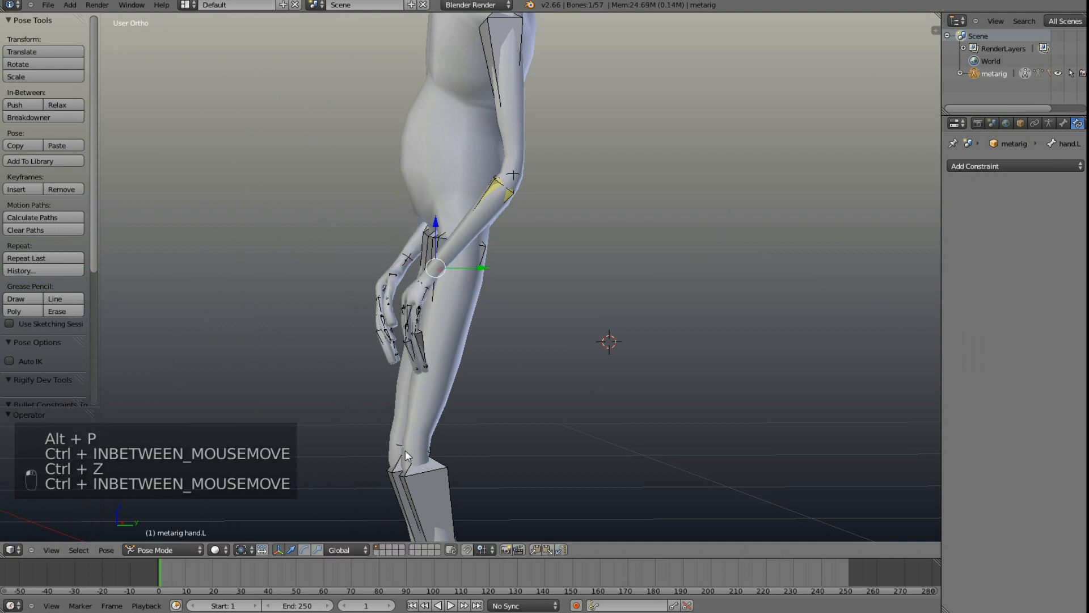
# Step: In Edit Mode, detach the left hand bone from the forearm using Clear Parent's Disconnect Bone option, and return to Pose Mode
pyautogui.press('Tab')
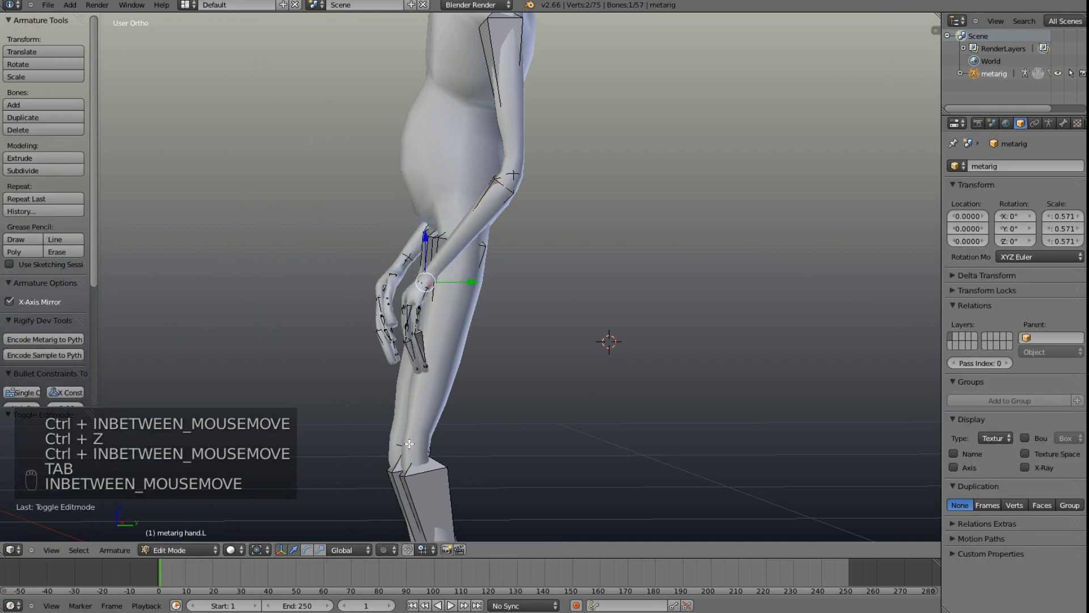
pyautogui.hotkey('alt', 'p')
pyautogui.moveTo(462, 311)
pyautogui.mouseDown(button='middle')
pyautogui.moveTo(429, 270)
pyautogui.moveTo(444, 320)
pyautogui.mouseUp(button='middle')
pyautogui.press('z')
pyautogui.press('z')
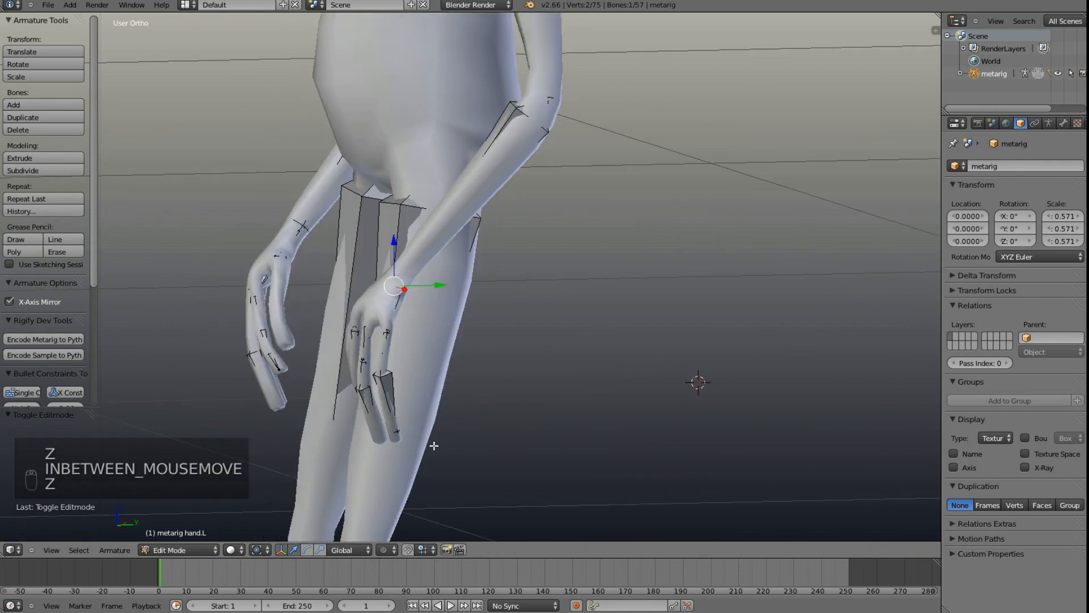
pyautogui.hotkey('alt', 'p')
pyautogui.click(428, 459)
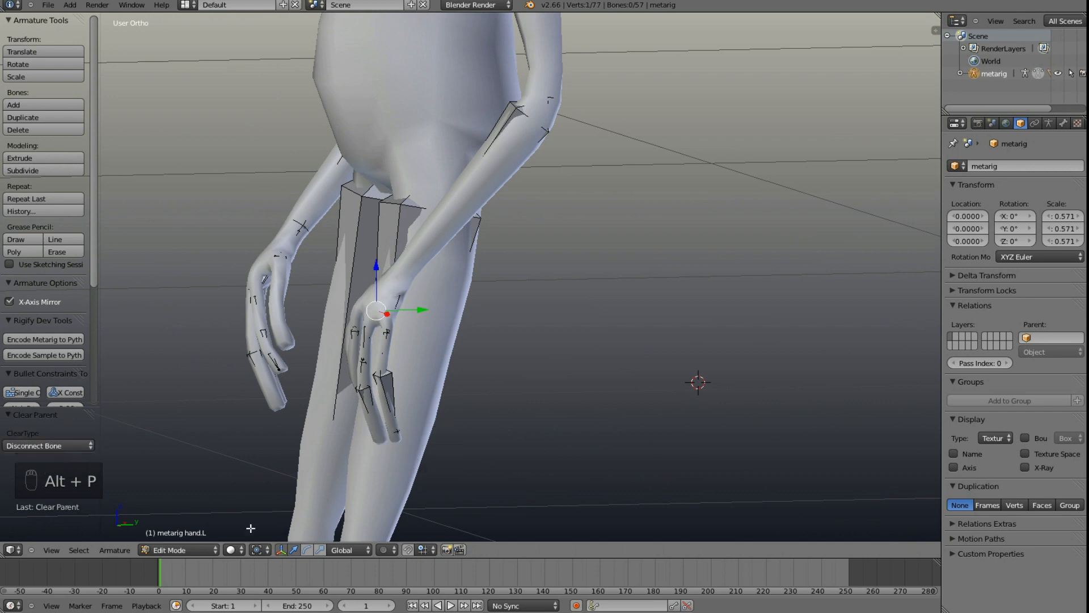
pyautogui.click(199, 550)
pyautogui.click(186, 509)
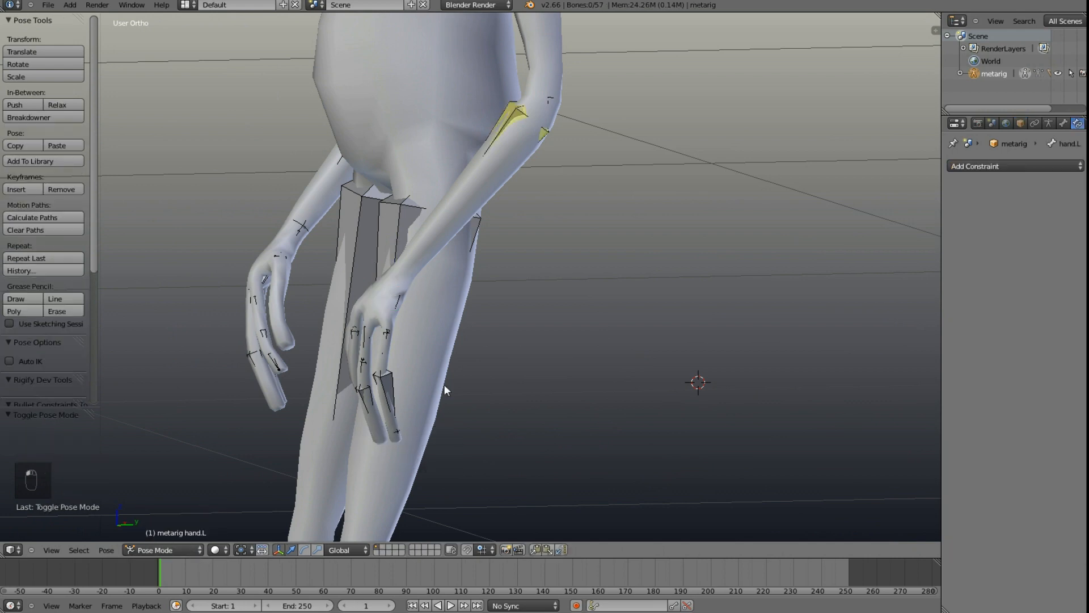
# Step: Show the model in wireframe and select the left hand bone
pyautogui.press('z')
pyautogui.rightClick(407, 270)
pyautogui.rightClick(400, 274)
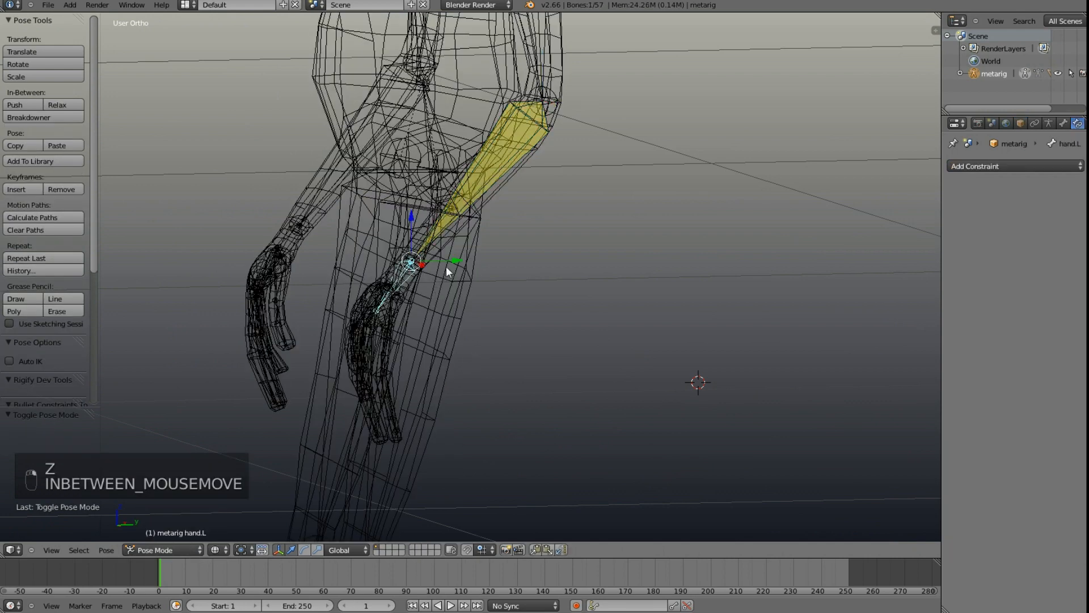
# Step: Test the IK chain by moving the left hand bone along the Y axis, undoing each move
pyautogui.moveTo(454, 265); pyautogui.dragTo(568, 291)
pyautogui.scroll(-6, 527, 298)
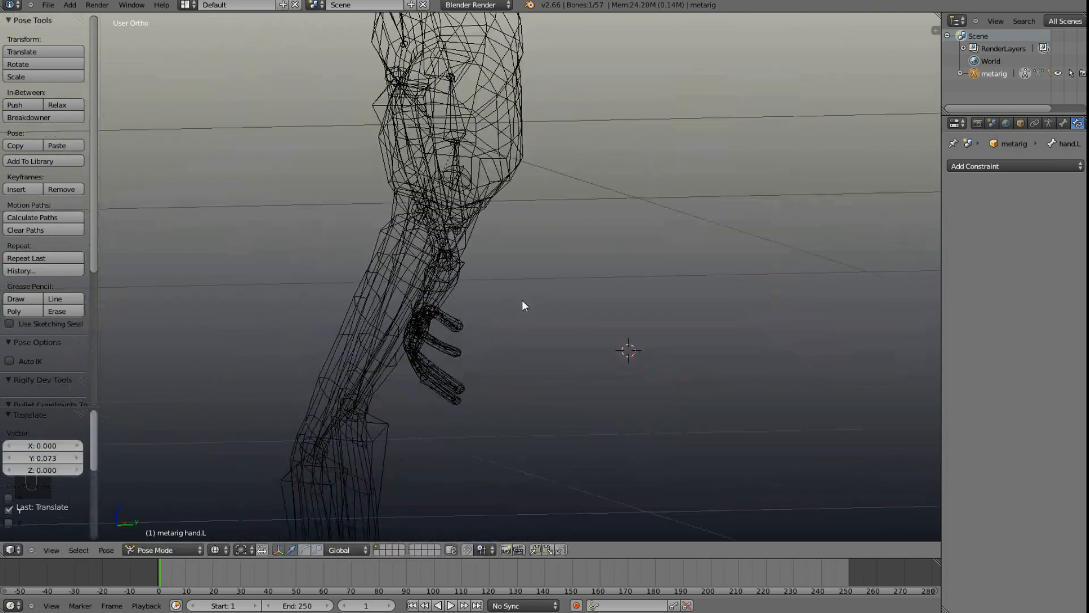
pyautogui.hotkey('ctrl', 'z')
pyautogui.moveTo(516, 280); pyautogui.dragTo(513, 283, button='middle')
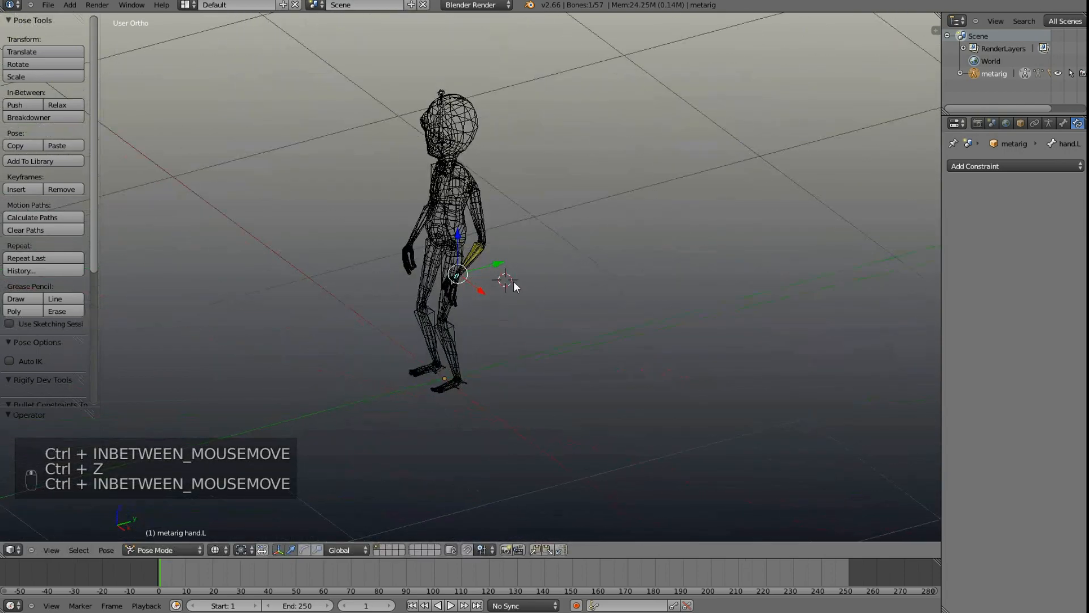
pyautogui.press('g')
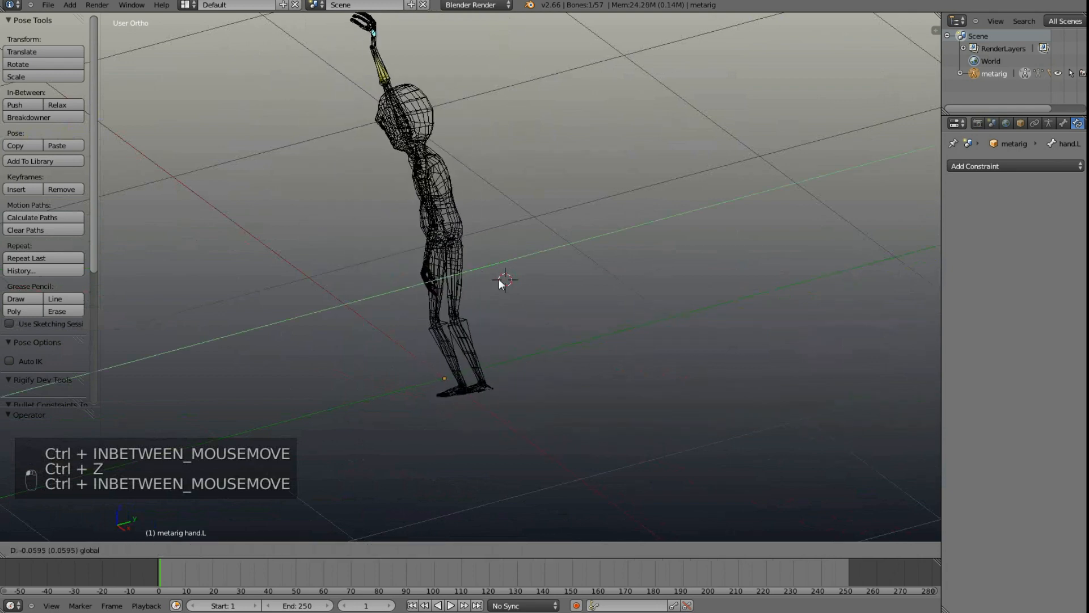
pyautogui.click(567, 305)
pyautogui.hotkey('ctrl', 'z')
# Step: Test the IK chain by moving the left hand bone along the Z axis, then undo the move
pyautogui.moveTo(512, 259); pyautogui.dragTo(458, 233, button='middle')
pyautogui.press('g')
pyautogui.press('z')
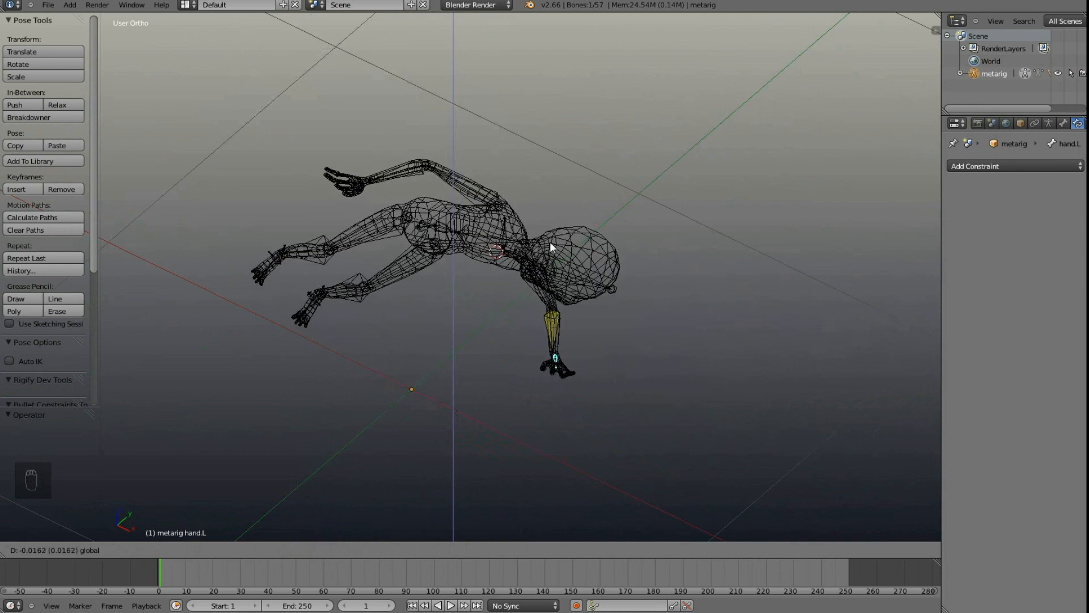
pyautogui.click(484, 232)
pyautogui.hotkey('ctrl', 'z')
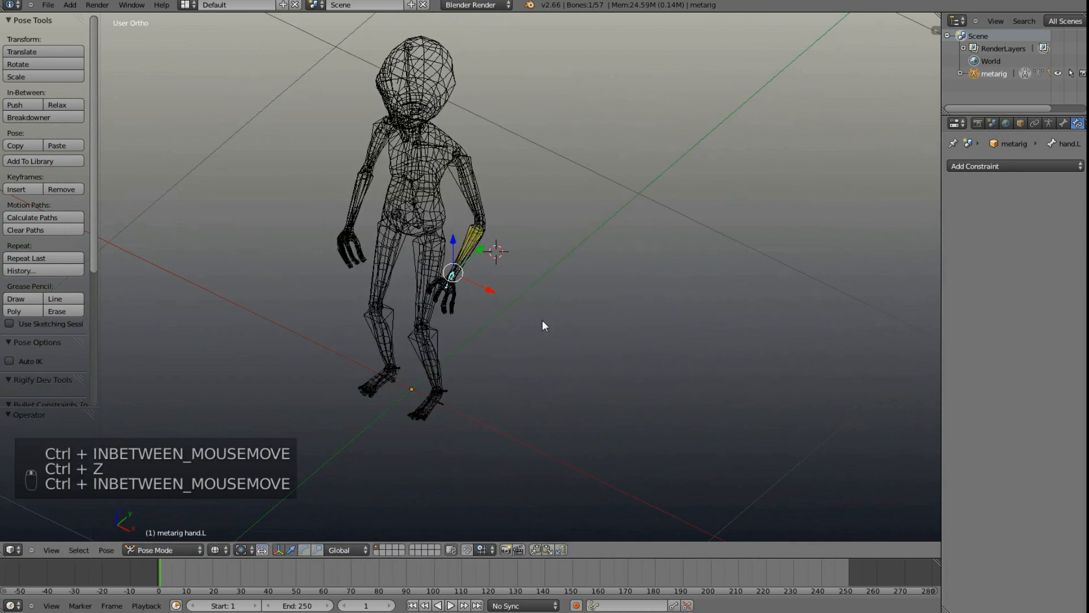
# Step: Select the left forearm bone and try moving it to test how the arm bends
pyautogui.moveTo(543, 320); pyautogui.dragTo(518, 299, button='middle')
pyautogui.scroll(1, 518, 298)
pyautogui.rightClick(478, 233)
pyautogui.press('f')
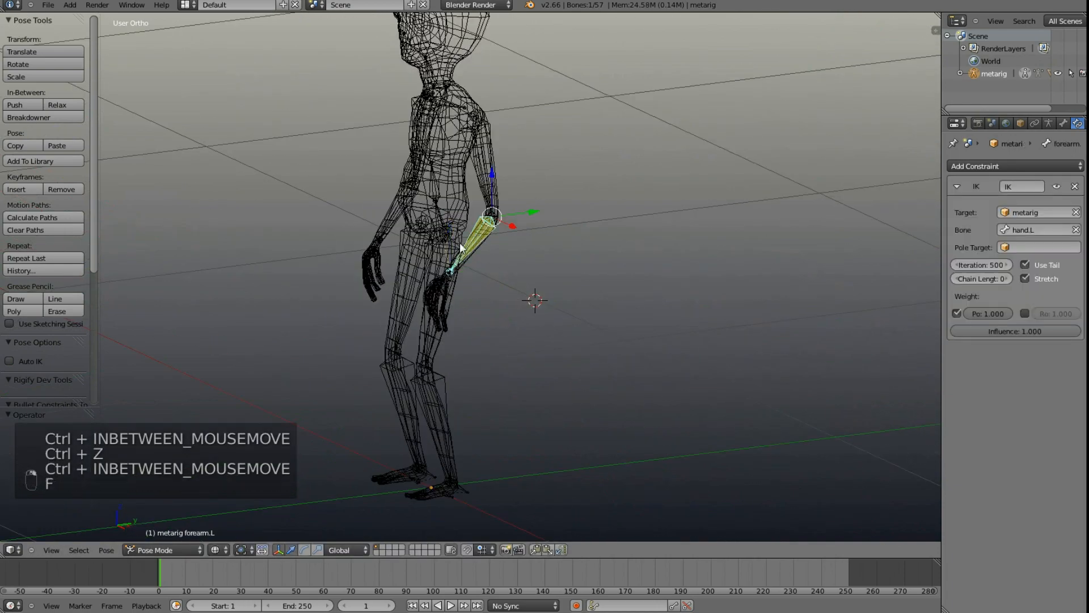
pyautogui.moveTo(528, 230); pyautogui.dragTo(526, 248, button='middle')
pyautogui.press('g')
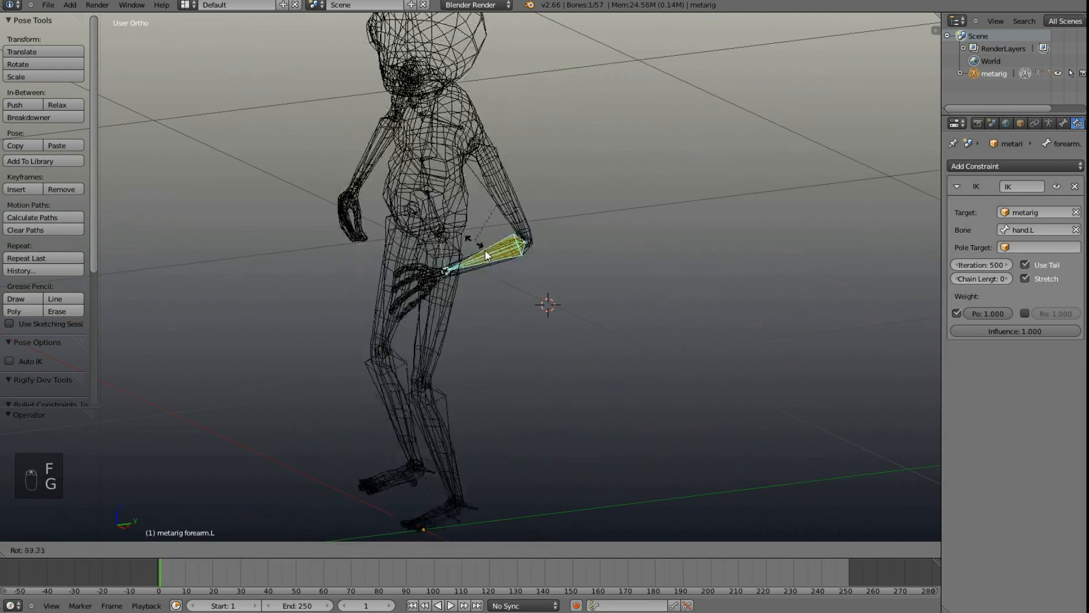
pyautogui.click(509, 272)
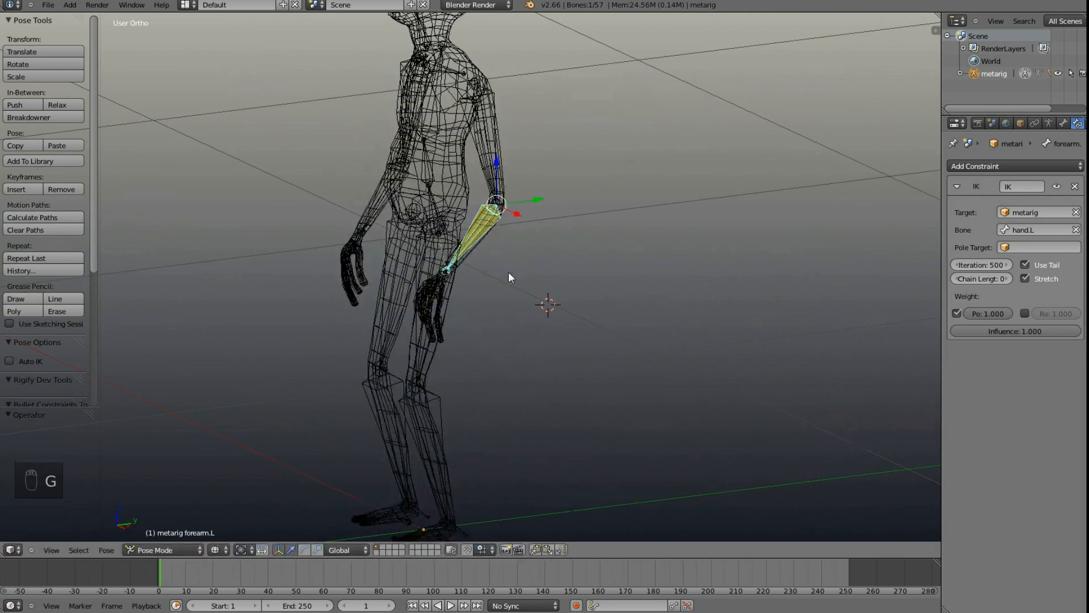
# Step: Test a free move of the left hand bone, undo it, and keep the hand bone selected
pyautogui.rightClick(449, 274)
pyautogui.press('g')
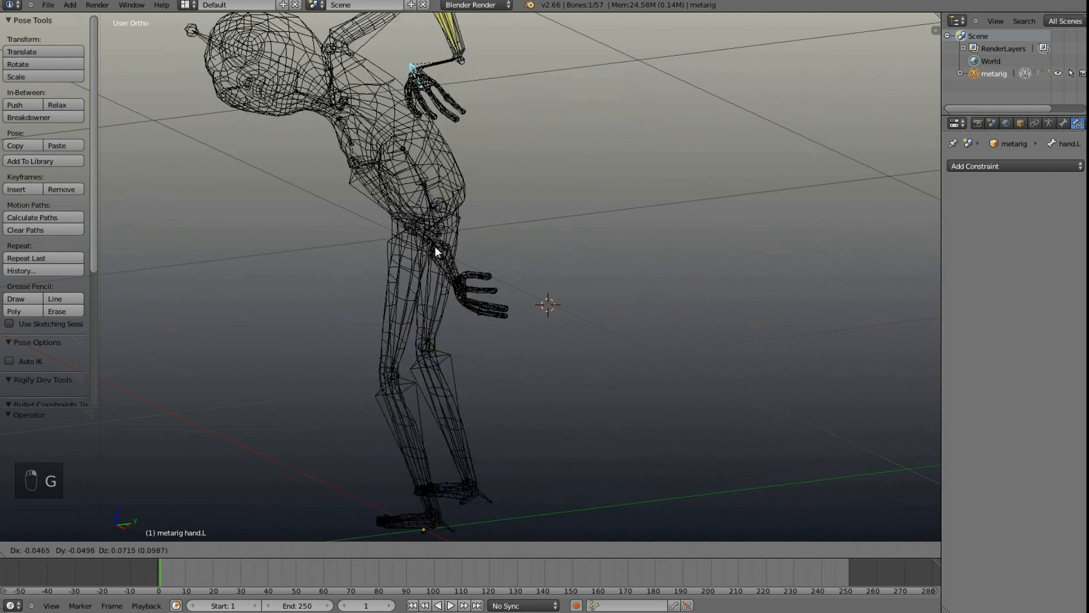
pyautogui.rightClick(448, 273)
pyautogui.scroll(2, 428, 277)
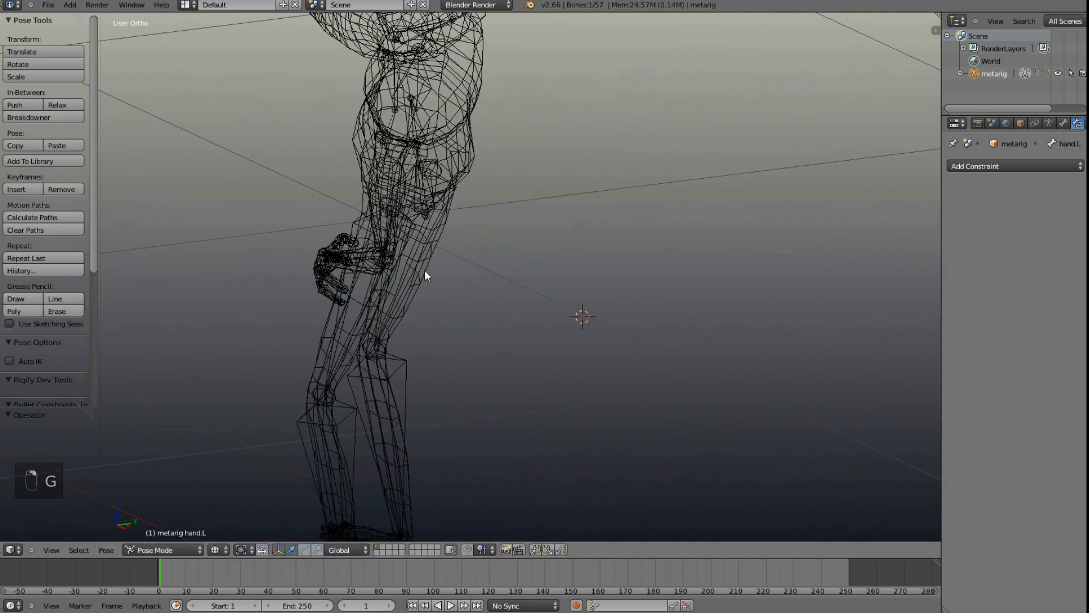
pyautogui.hotkey('ctrl', 'z')
pyautogui.moveTo(421, 277); pyautogui.dragTo(431, 277, button='middle')
pyautogui.rightClick(431, 277)
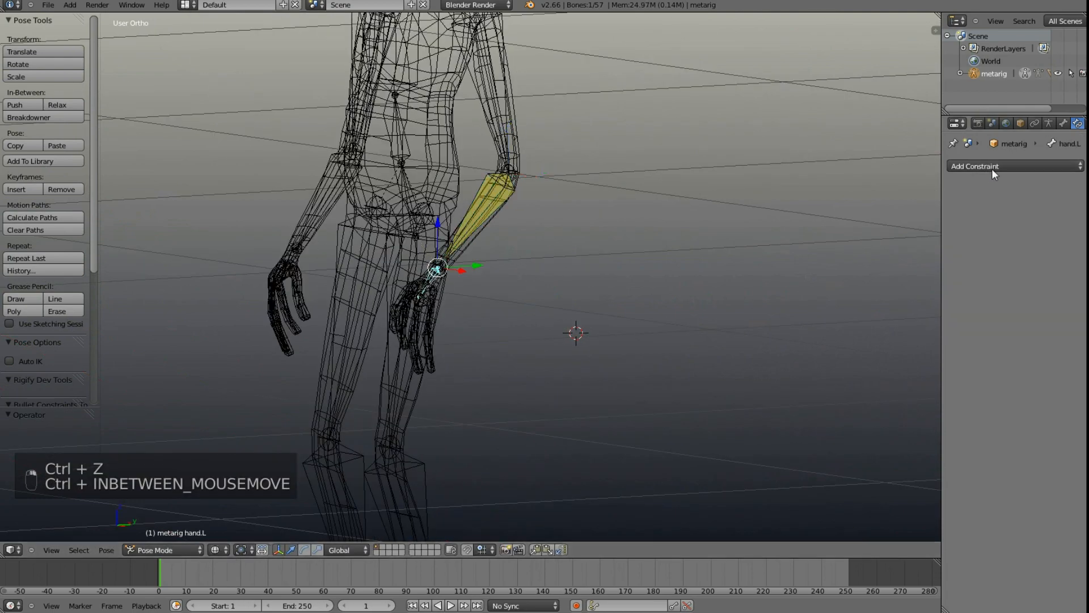
# Step: Examine the left hand bone's constraints and its parent and connection settings
pyautogui.click(1064, 123)
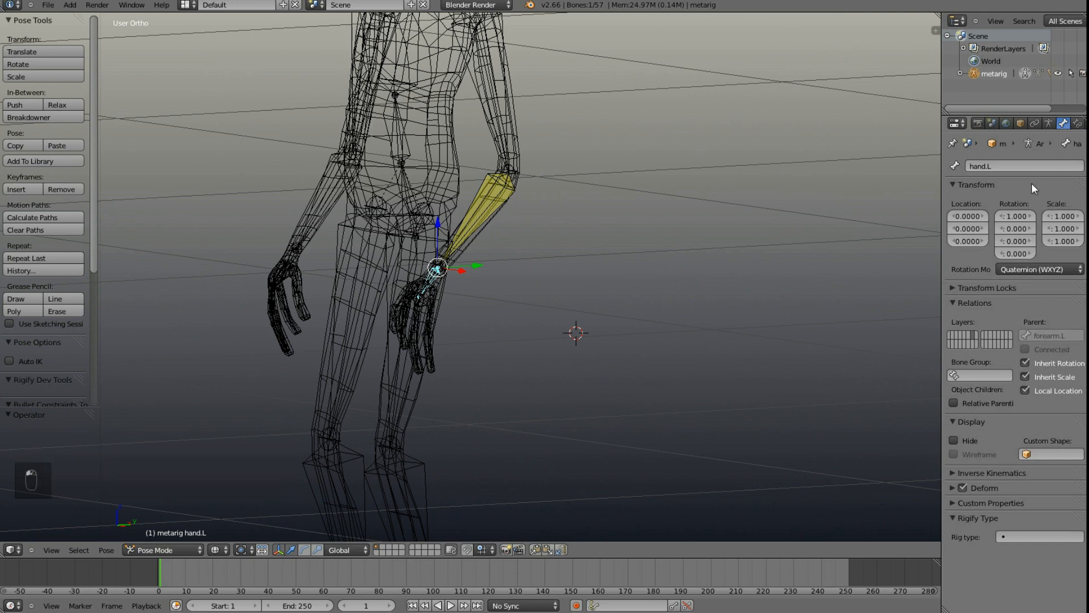
pyautogui.click(1078, 123)
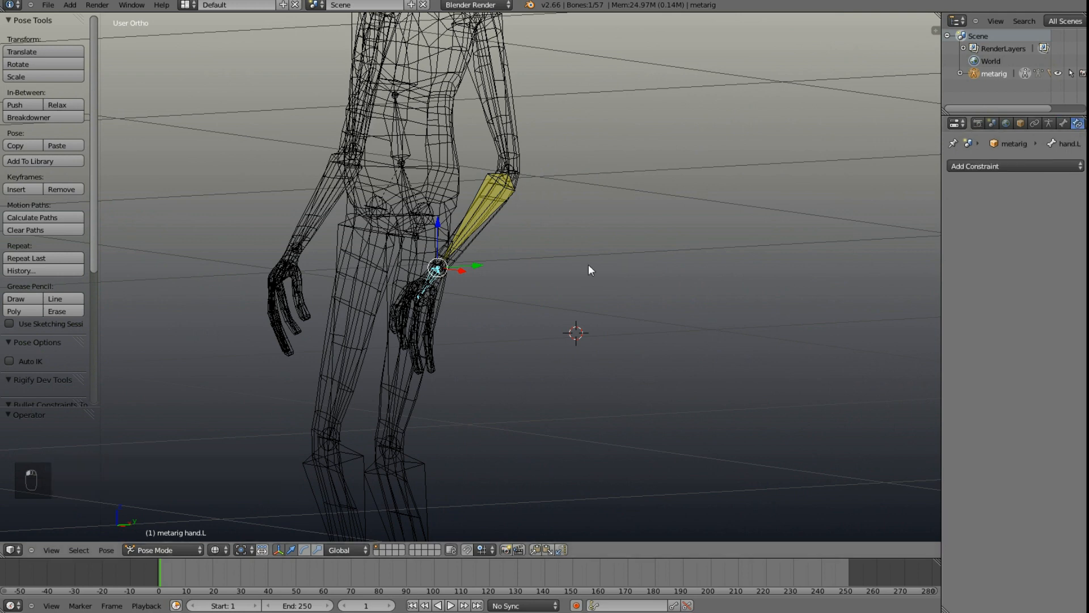
pyautogui.click(1063, 123)
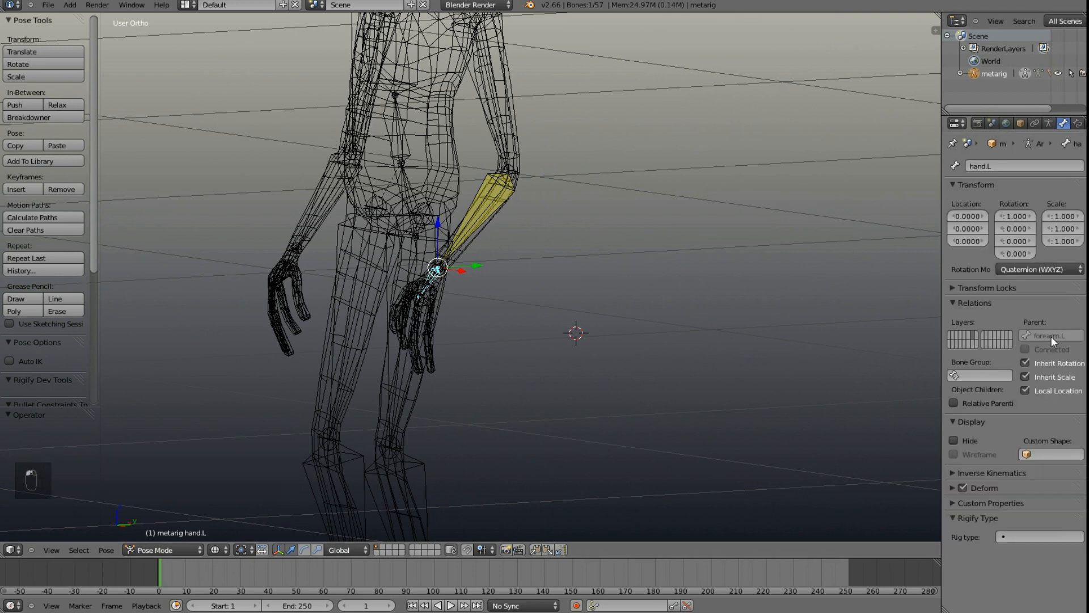
pyautogui.scroll(1, 572, 419)
pyautogui.scroll(1, 569, 421)
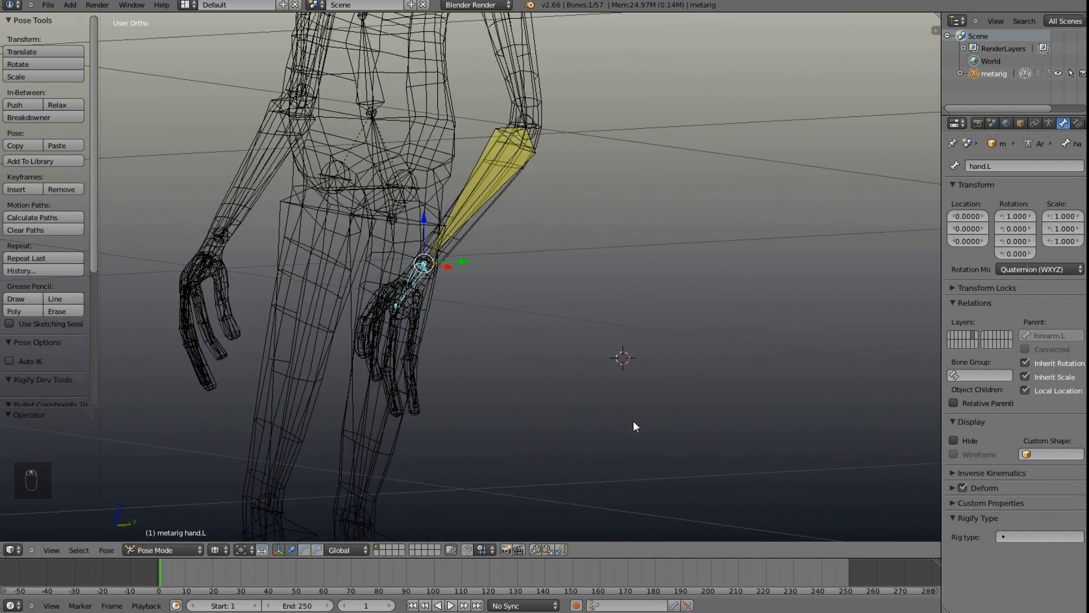
# Step: Select the left forearm and left shin bones together, with the shin as the active bone
pyautogui.scroll(-2, 633, 421)
pyautogui.keyDown('shift'); pyautogui.moveTo(353, 392); pyautogui.dragTo(379, 292, button='middle'); pyautogui.keyUp('shift')
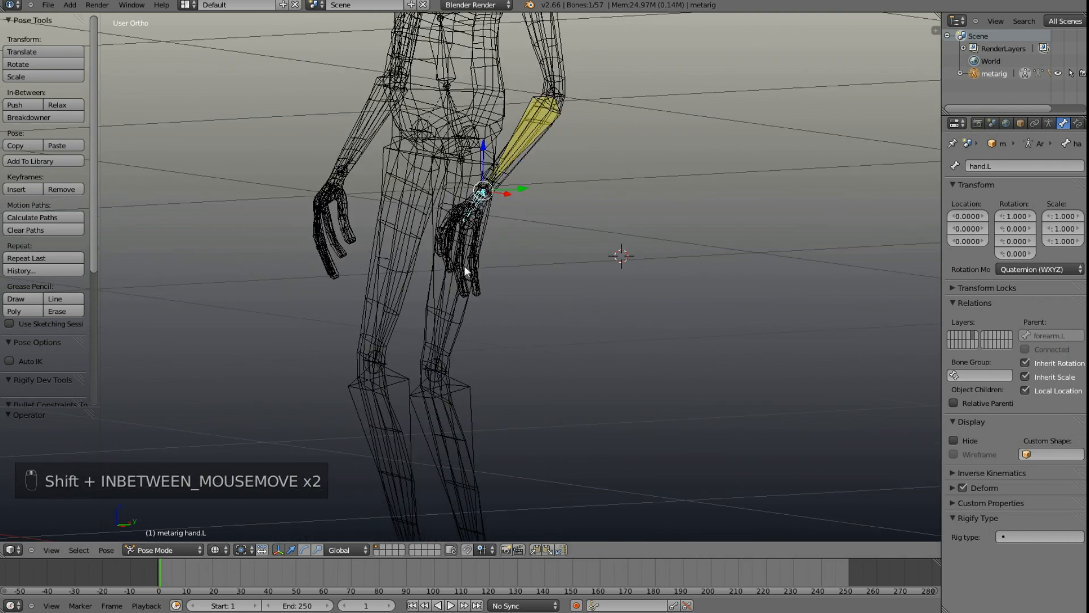
pyautogui.keyDown('shift'); pyautogui.moveTo(448, 470); pyautogui.dragTo(445, 284, button='middle'); pyautogui.keyUp('shift')
pyautogui.rightClick(445, 283)
pyautogui.moveTo(490, 134)
pyautogui.keyDown('shift'); pyautogui.mouseDown(button='middle')
pyautogui.moveTo(489, 161)
pyautogui.moveTo(503, 123)
pyautogui.mouseUp(button='middle'); pyautogui.keyUp('shift')
pyautogui.keyDown('shift'); pyautogui.rightClick(496, 115); pyautogui.keyUp('shift')
pyautogui.keyDown('shift'); pyautogui.rightClick(440, 343); pyautogui.keyUp('shift')
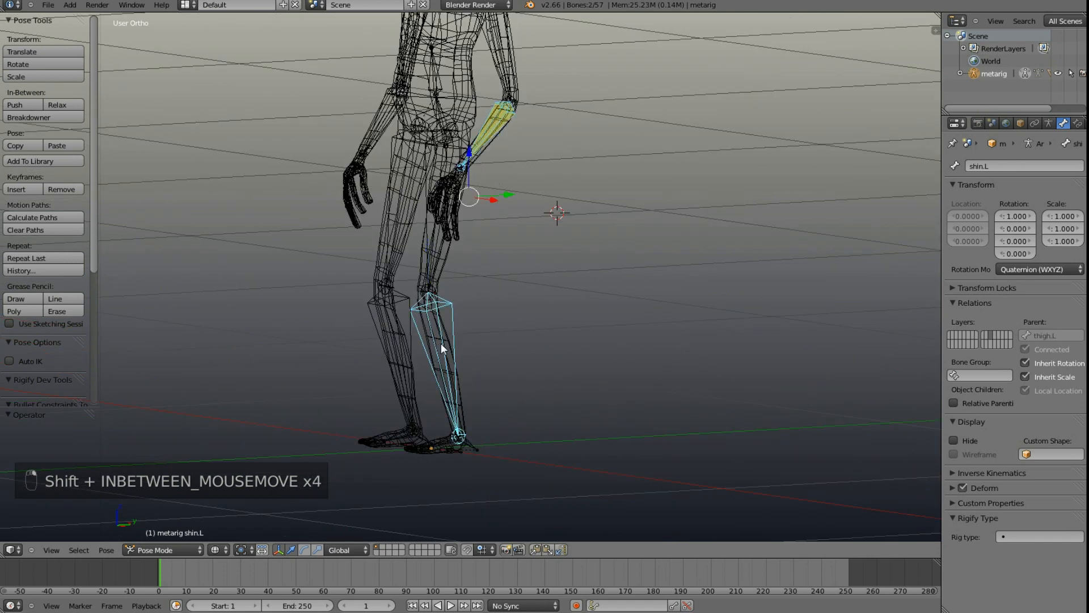
# Step: Search for "copy co" and try Copy Constraints to Selected Bones with the left shin as the active bone
pyautogui.press('space')
pyautogui.write('xop')
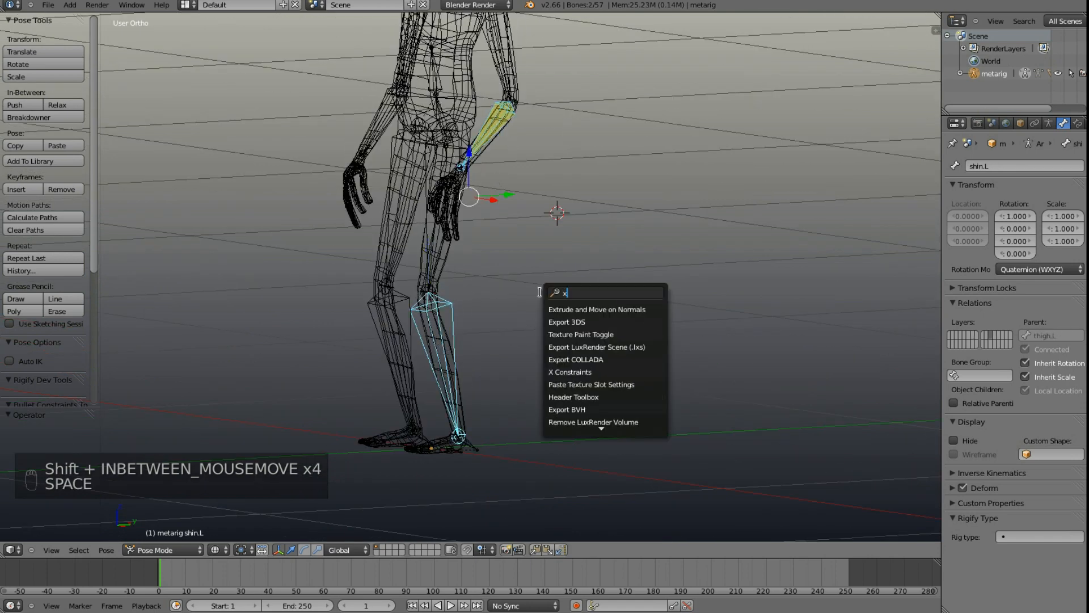
pyautogui.press('BackSpace')
pyautogui.press('BackSpace')
pyautogui.press('BackSpace')
pyautogui.write('c')
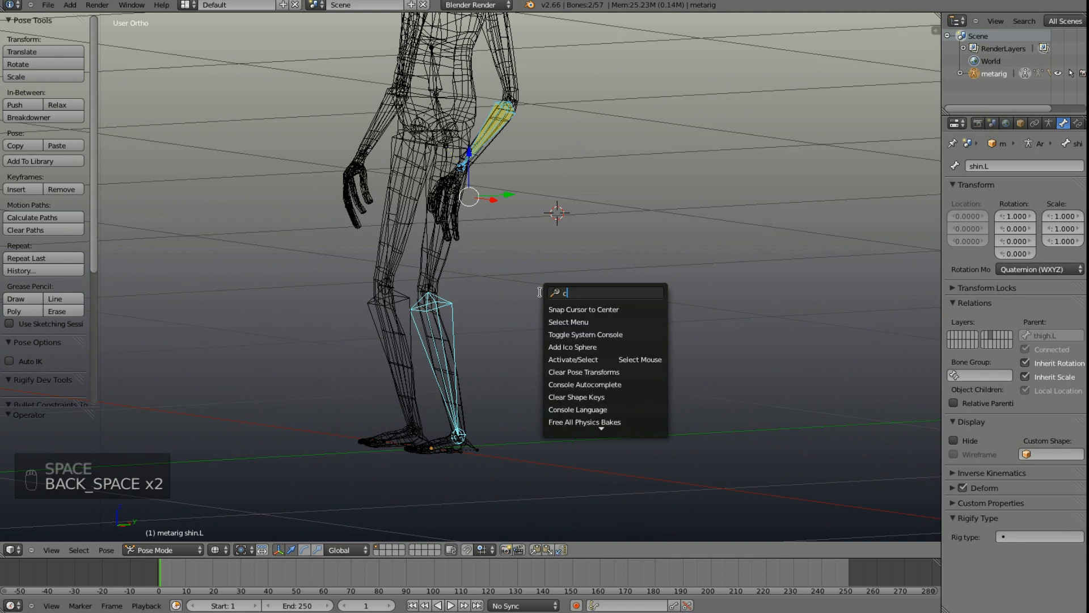
pyautogui.write('opy co')
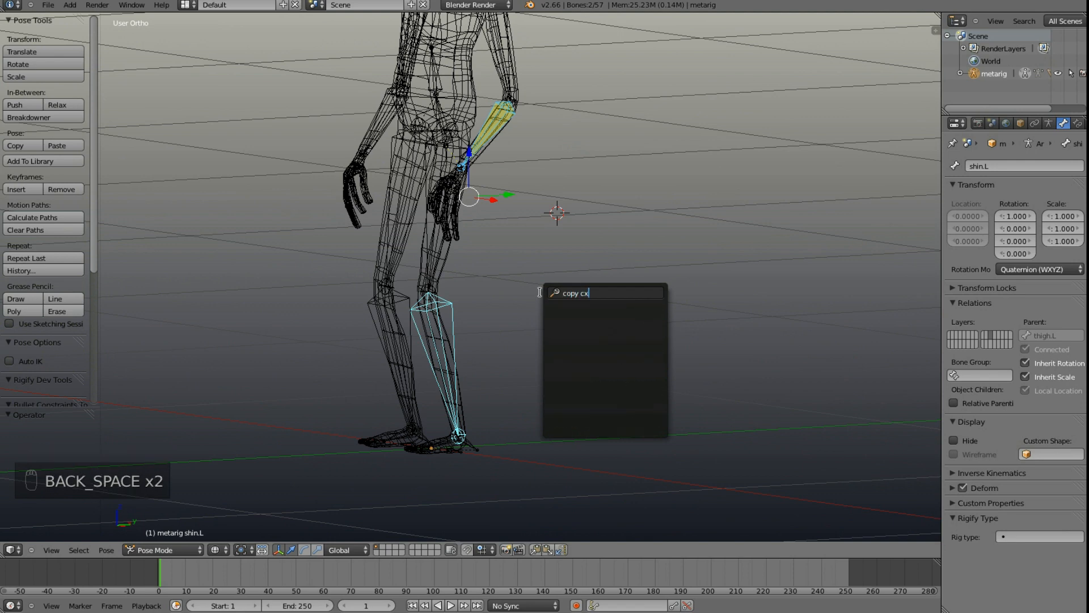
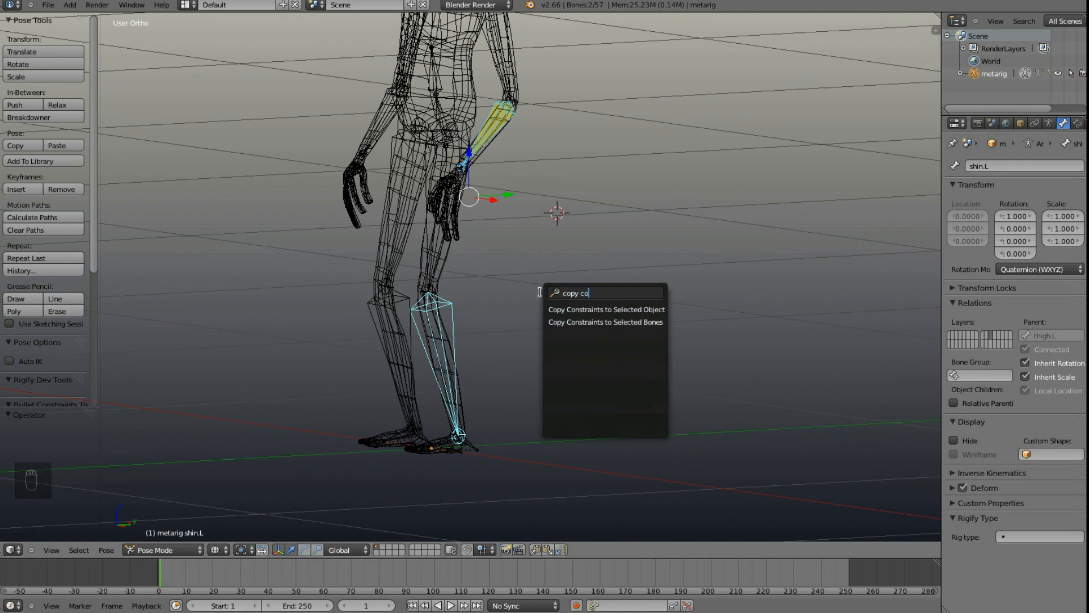
pyautogui.press('Down')
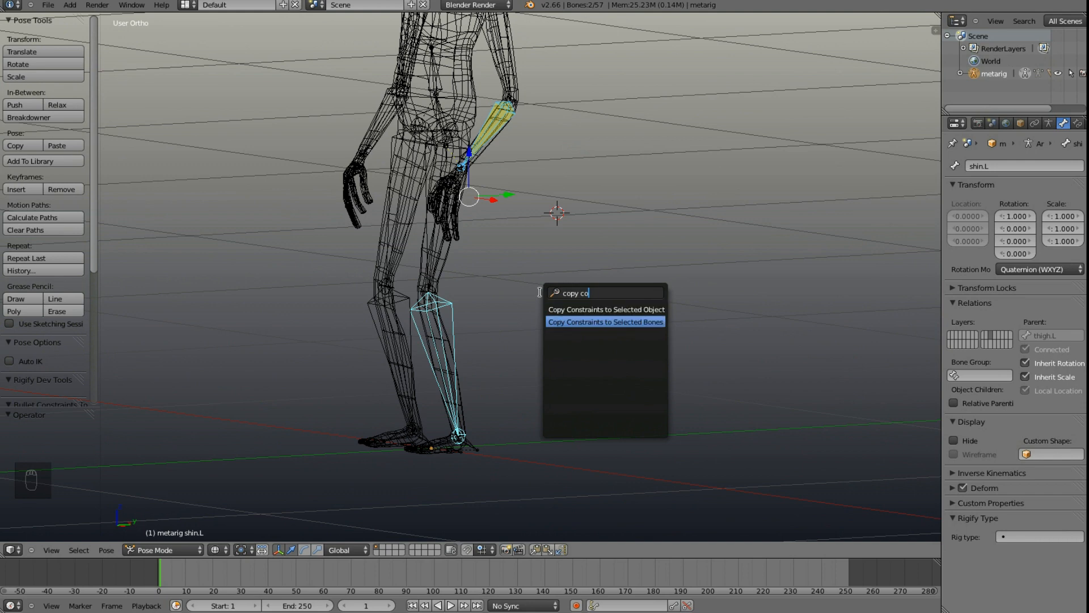
pyautogui.press('Return')
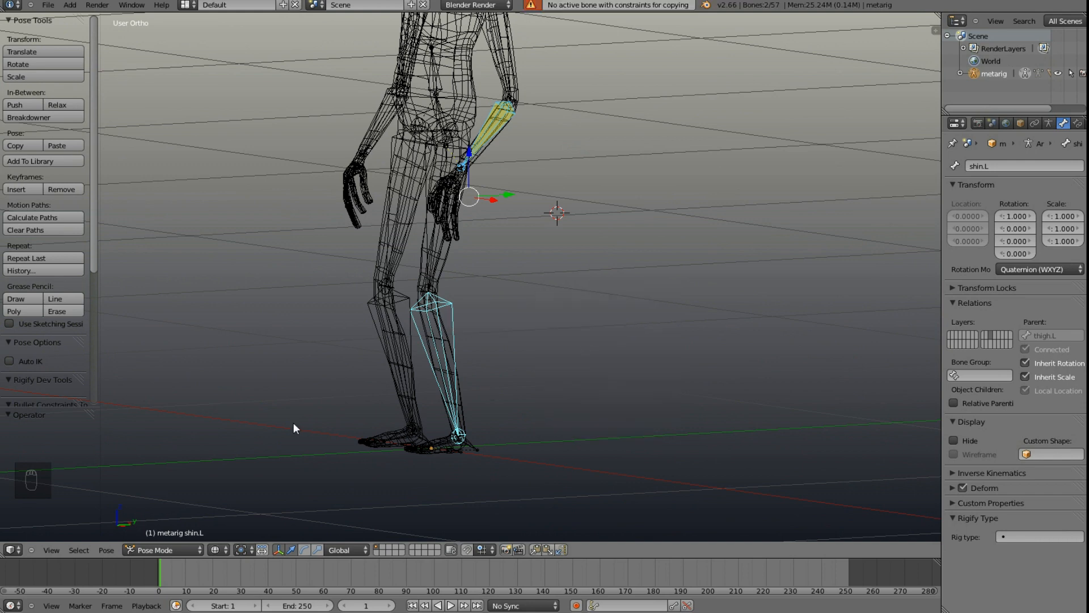
# Step: Make the left forearm the active bone and copy its IK constraint to the left shin with Copy Constraints to Selected Bones
pyautogui.keyDown('shift'); pyautogui.rightClick(499, 118); pyautogui.keyUp('shift')
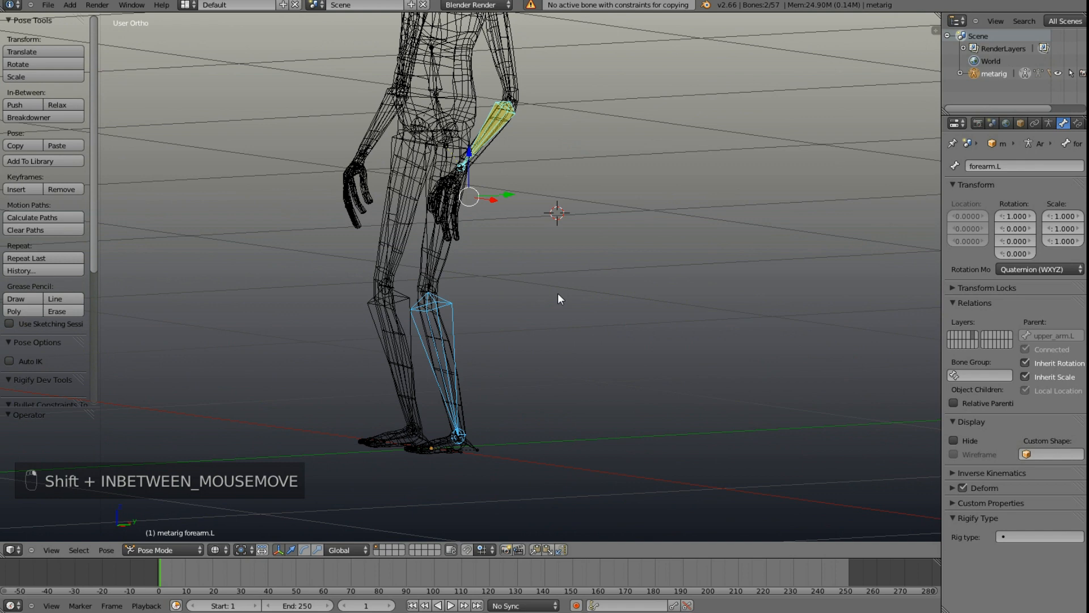
pyautogui.press('space')
pyautogui.click(625, 311)
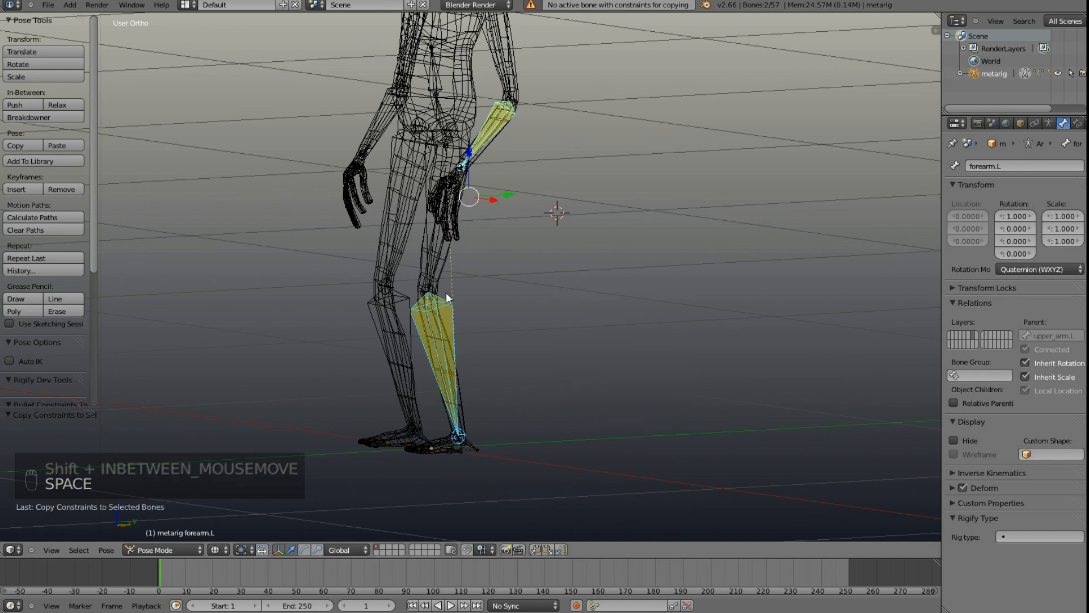
# Step: Select the right shin bone with the left forearm active, and repeat Copy Constraints to Selected Bones
pyautogui.moveTo(446, 292); pyautogui.dragTo(556, 345, button='middle')
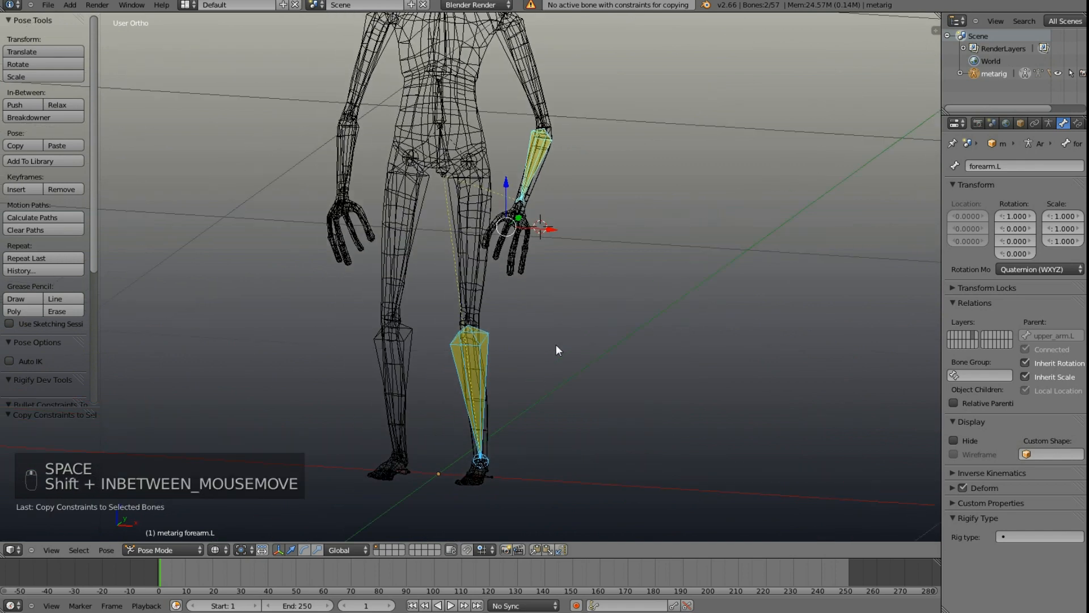
pyautogui.keyDown('shift'); pyautogui.rightClick(396, 360); pyautogui.keyUp('shift')
pyautogui.keyDown('shift'); pyautogui.rightClick(542, 160); pyautogui.keyUp('shift')
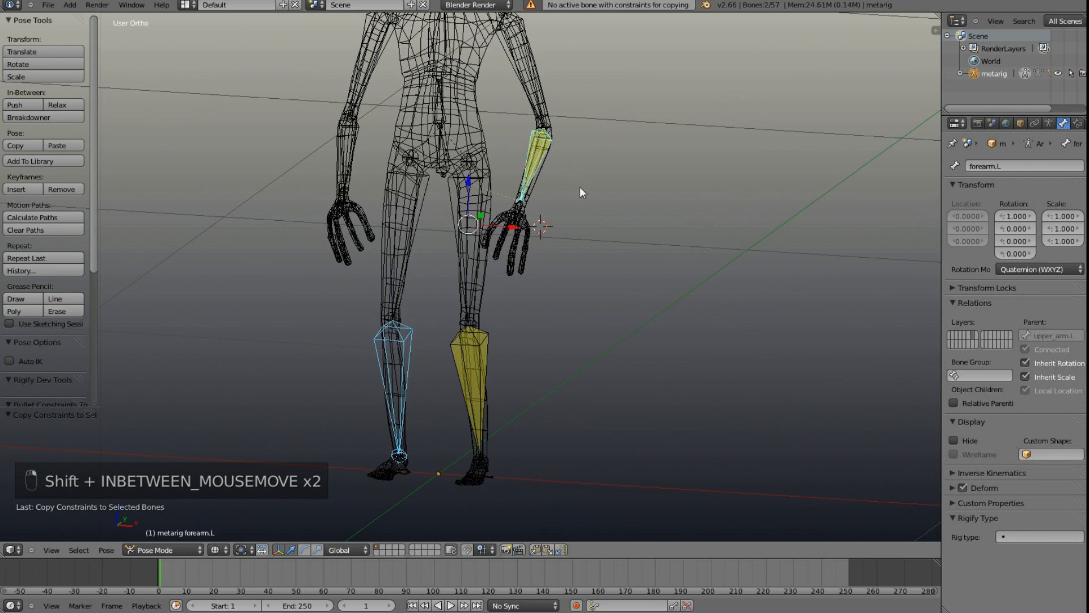
pyautogui.hotkey('shift', 't')
pyautogui.hotkey('shift', 't')
pyautogui.hotkey('shift', 't')
pyautogui.hotkey('shift', 'r')
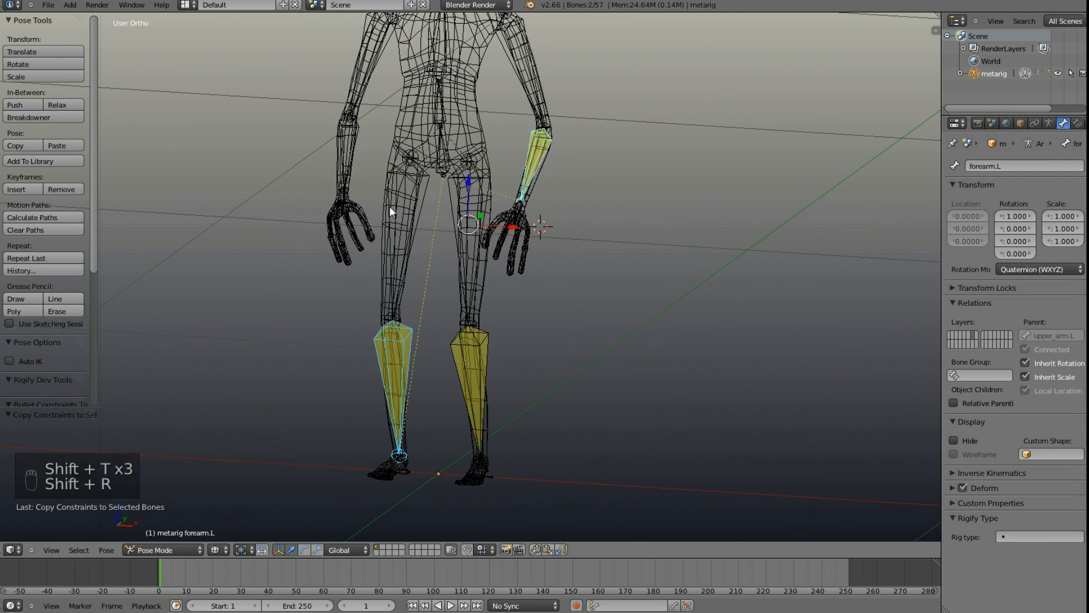
# Step: Copy the left forearm bone's IK constraint to the right forearm with Copy Constraints to Selected Bones
pyautogui.rightClick(344, 139)
pyautogui.rightClick(544, 149)
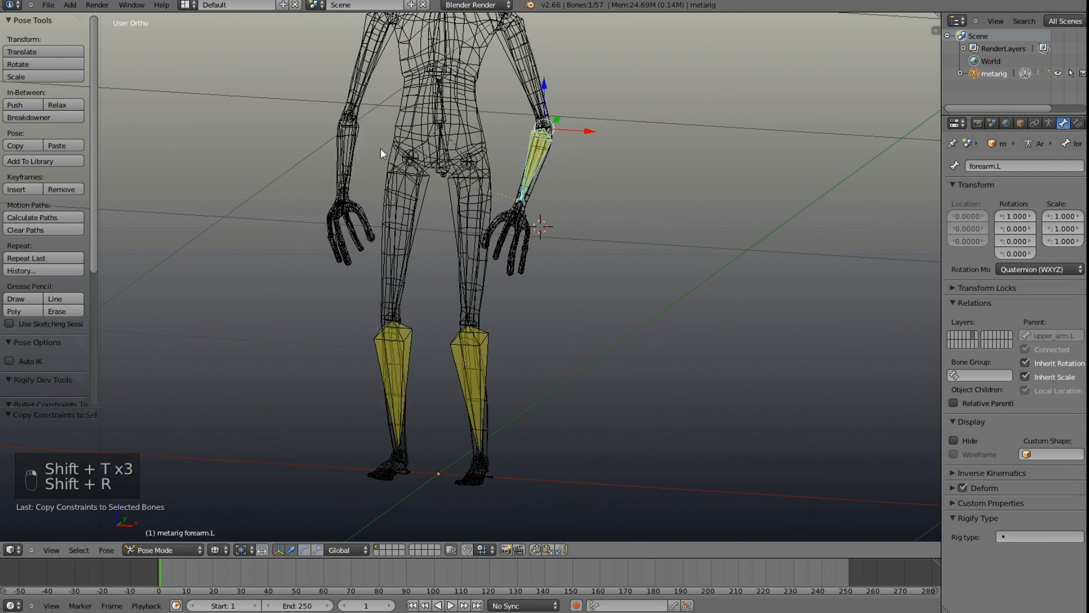
pyautogui.keyDown('shift'); pyautogui.rightClick(352, 143); pyautogui.keyUp('shift')
pyautogui.hotkey('shift', 'r')
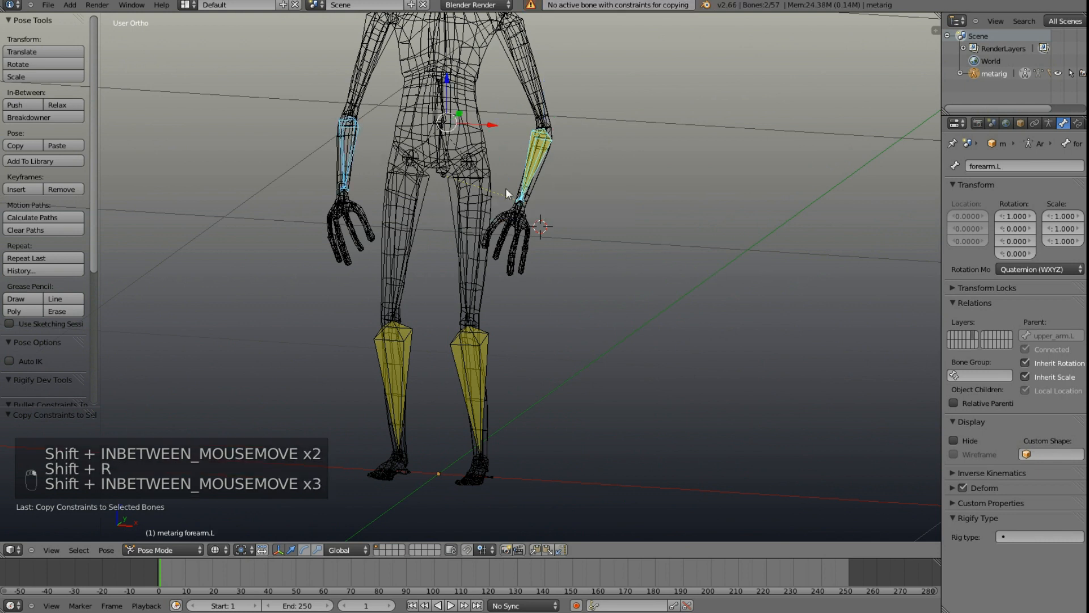
pyautogui.rightClick(347, 143)
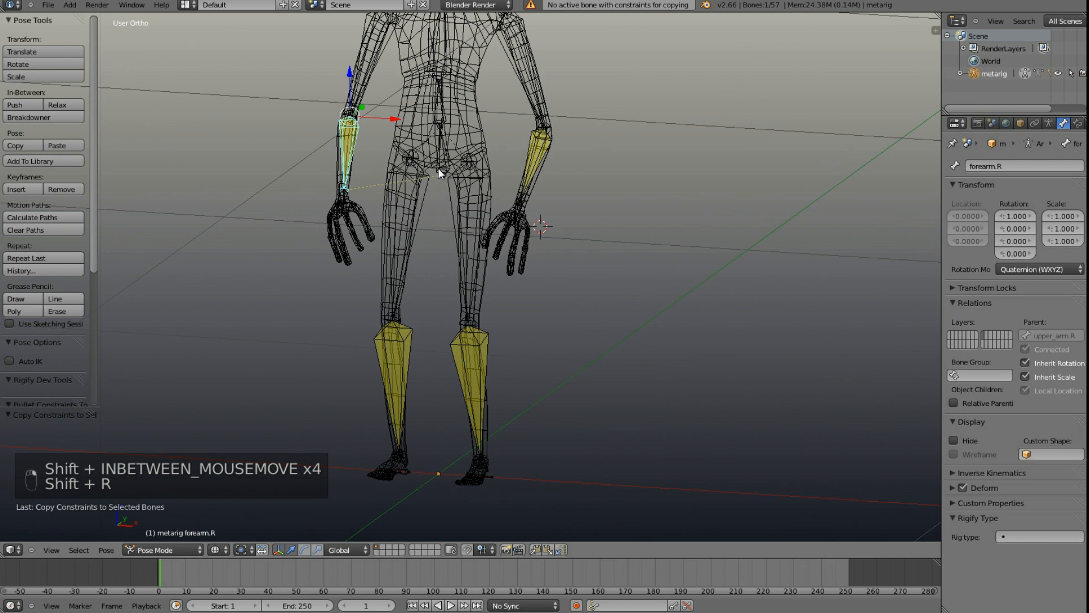
# Step: Examine the IK constraint settings on the left forearm bone, including its target bone and weight options
pyautogui.rightClick(512, 205)
pyautogui.scroll(3, 536, 211)
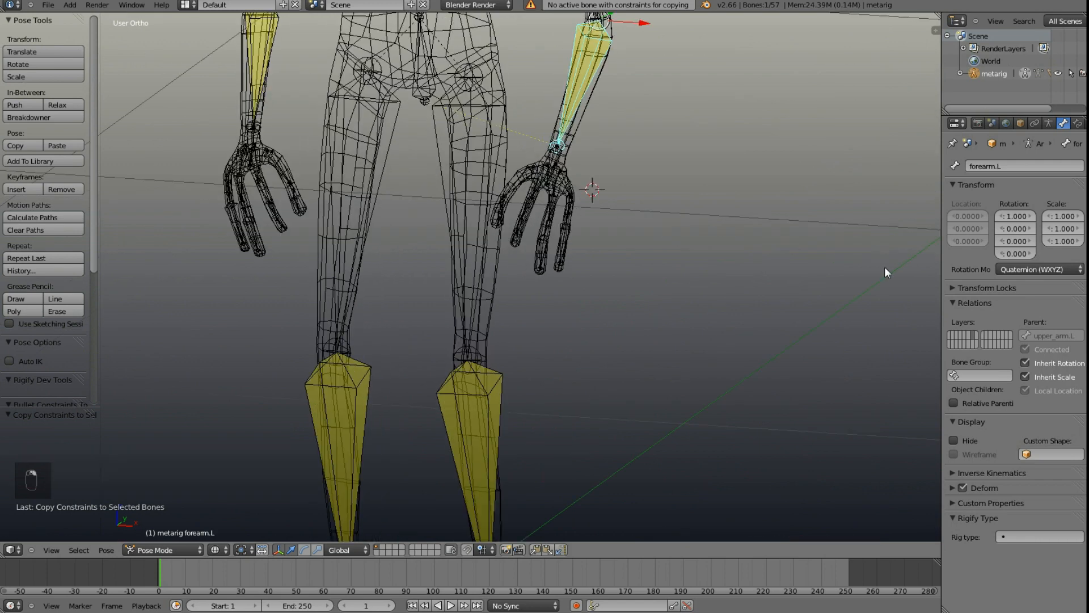
pyautogui.keyDown('ctrl'); pyautogui.scroll(-2, 1050, 121); pyautogui.keyUp('ctrl')
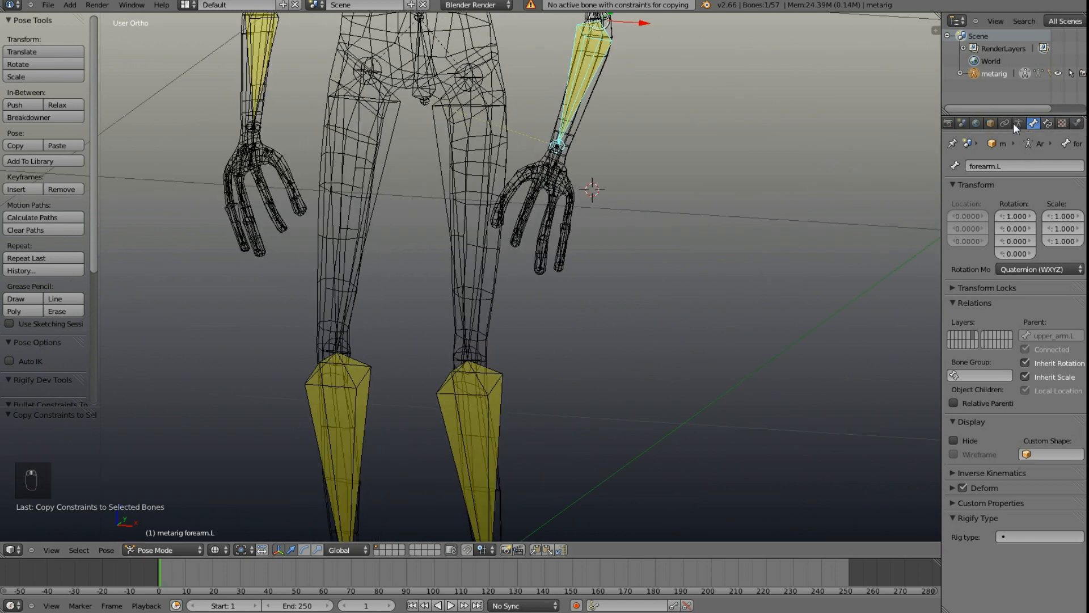
pyautogui.click(1019, 123)
pyautogui.click(1043, 121)
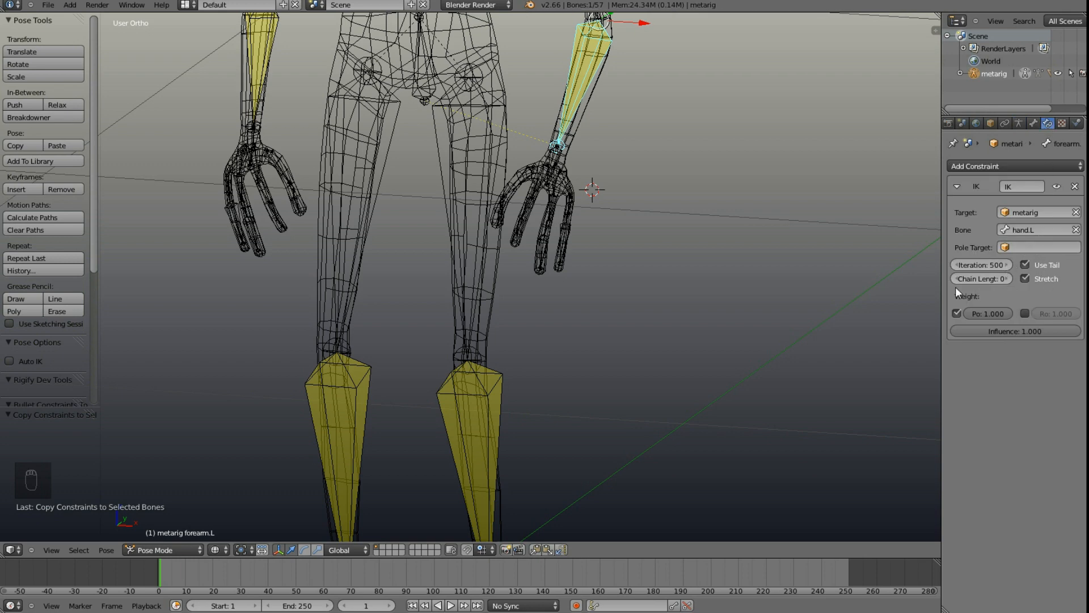
pyautogui.moveTo(634, 336); pyautogui.dragTo(599, 309, button='middle')
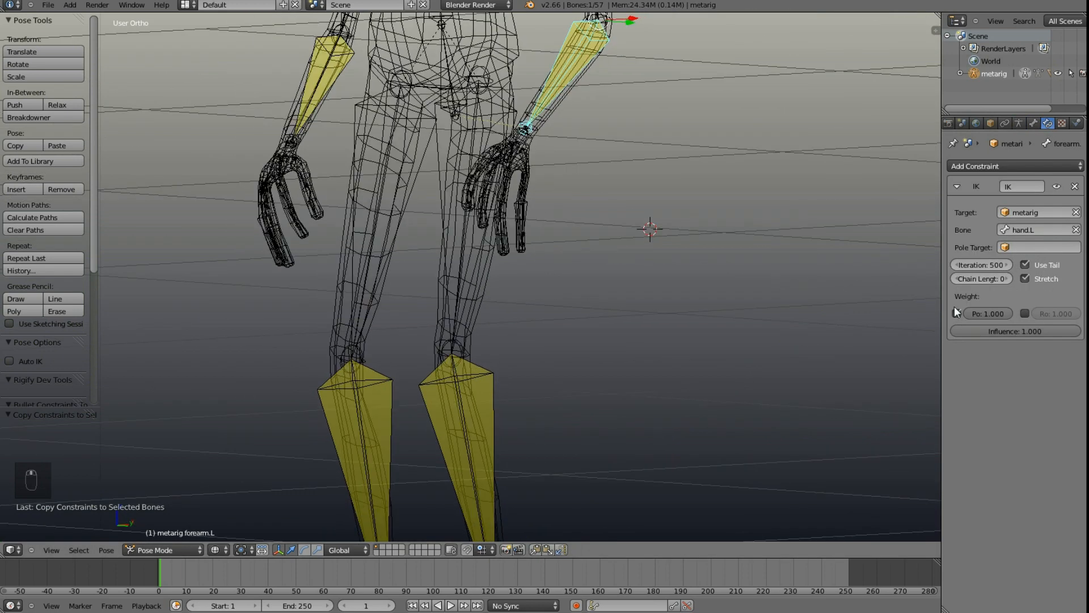
pyautogui.click(957, 313)
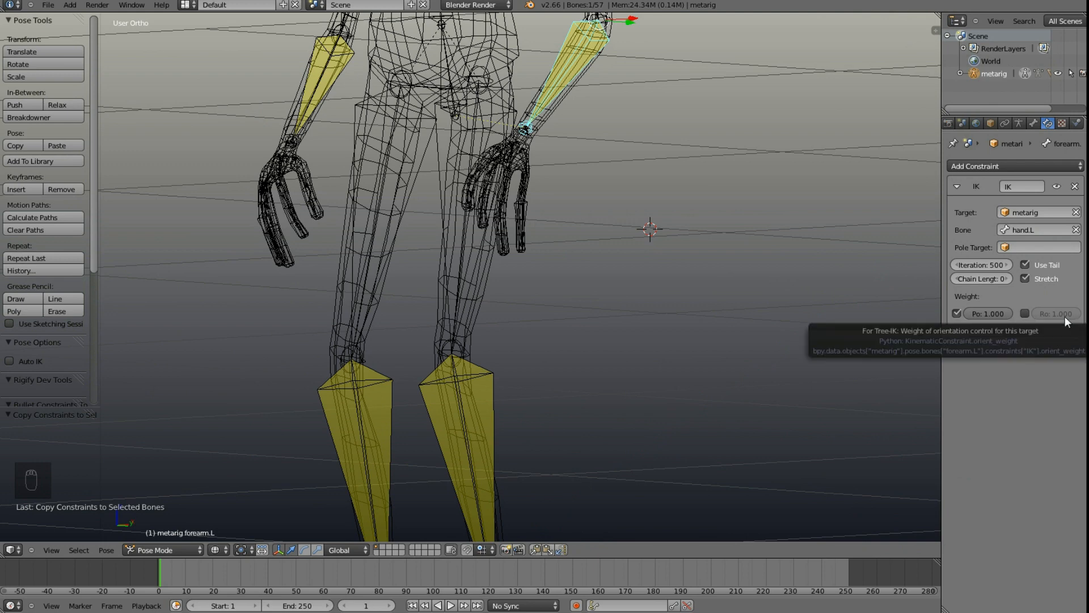
pyautogui.keyDown('shift'); pyautogui.moveTo(794, 311); pyautogui.dragTo(829, 369, button='middle'); pyautogui.keyUp('shift')
pyautogui.scroll(1, 556, 201)
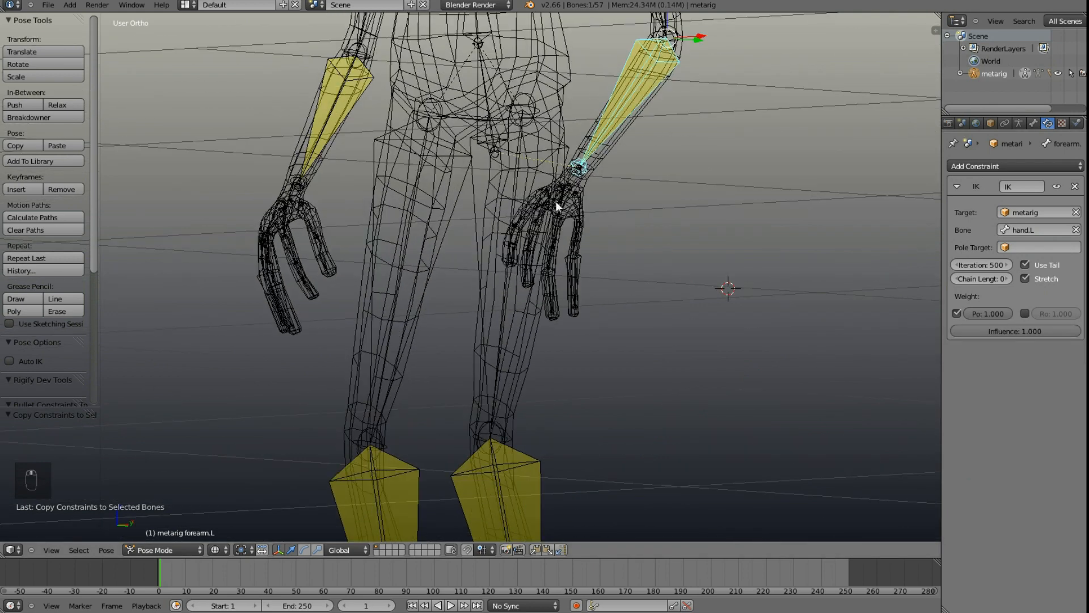
# Step: Set the target bone of the right forearm's IK constraint to hand.R
pyautogui.rightClick(320, 145)
pyautogui.click(1038, 230)
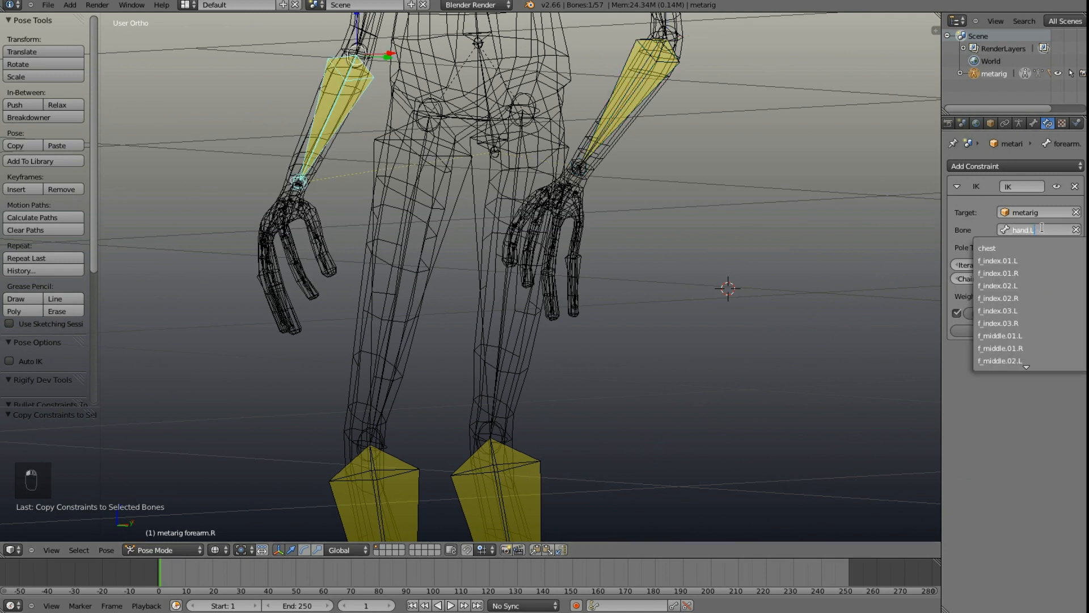
pyautogui.write('hand.R')
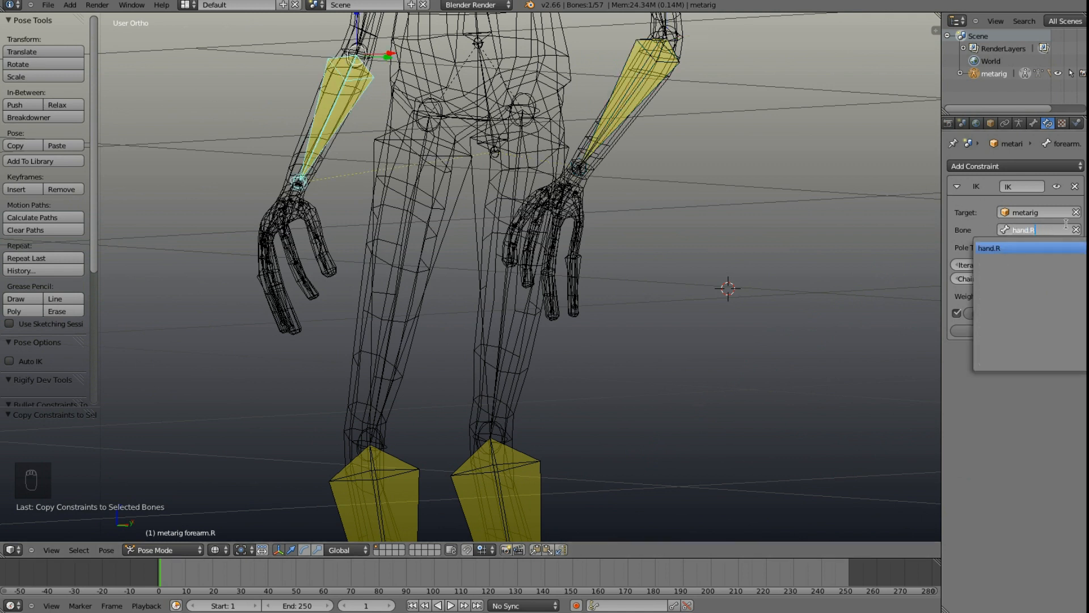
# Step: Set the target bone of forearm.R's IK constraint to hand.R
pyautogui.press('Escape')
pyautogui.click(1038, 230)
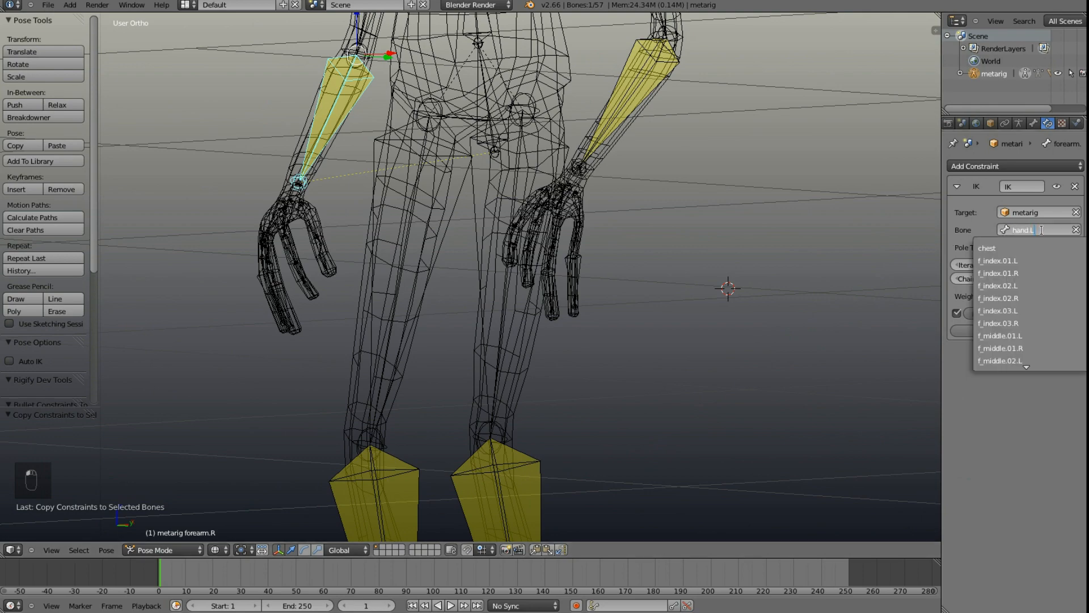
pyautogui.write('hand.R')
pyautogui.click(1019, 250)
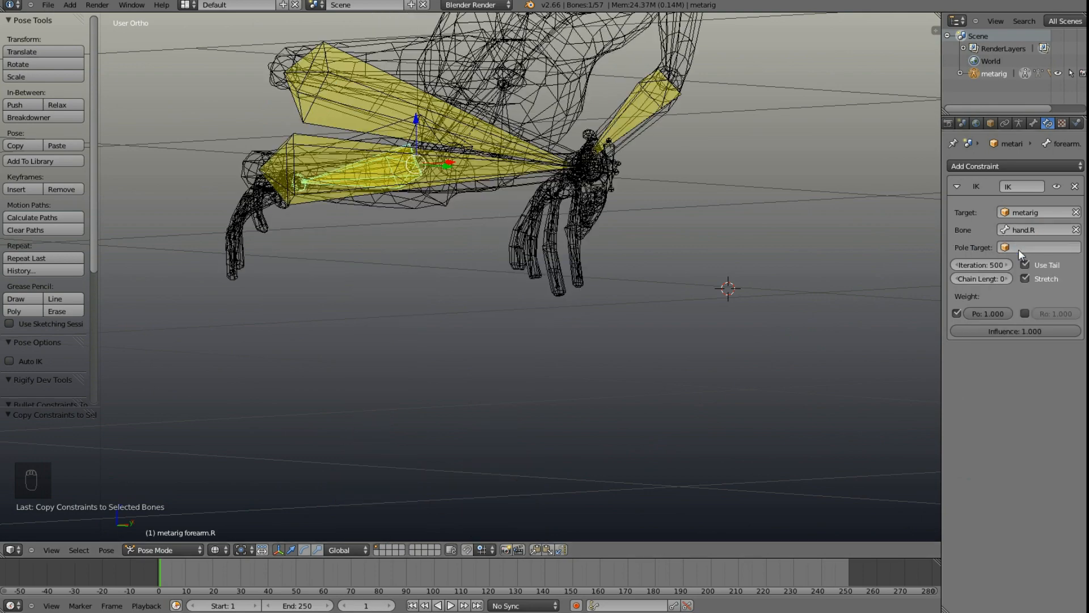
pyautogui.moveTo(562, 256); pyautogui.dragTo(600, 278, button='middle')
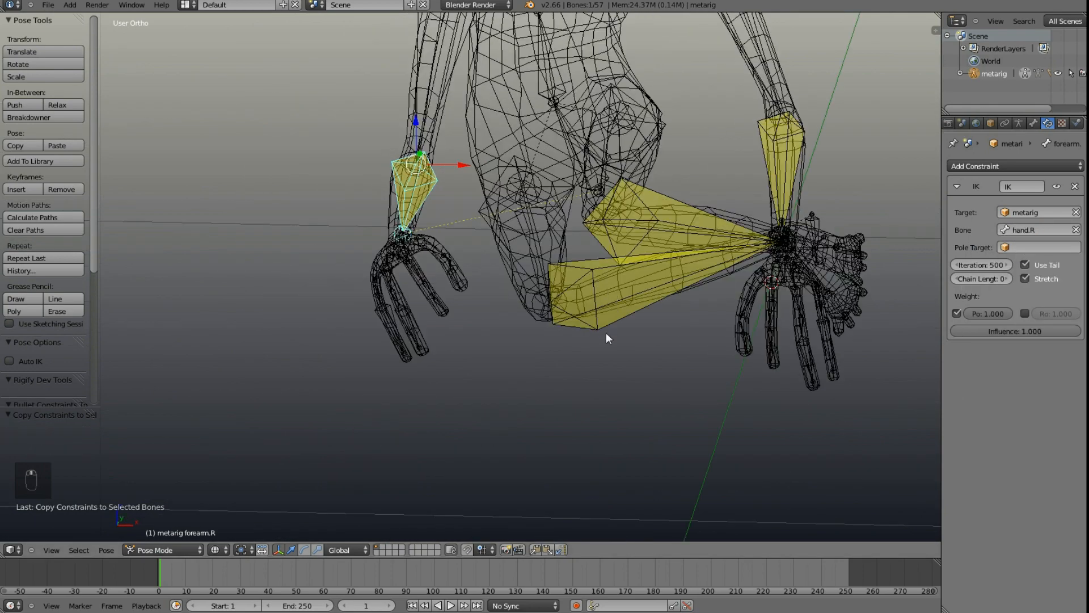
pyautogui.moveTo(606, 334); pyautogui.dragTo(606, 356, button='middle')
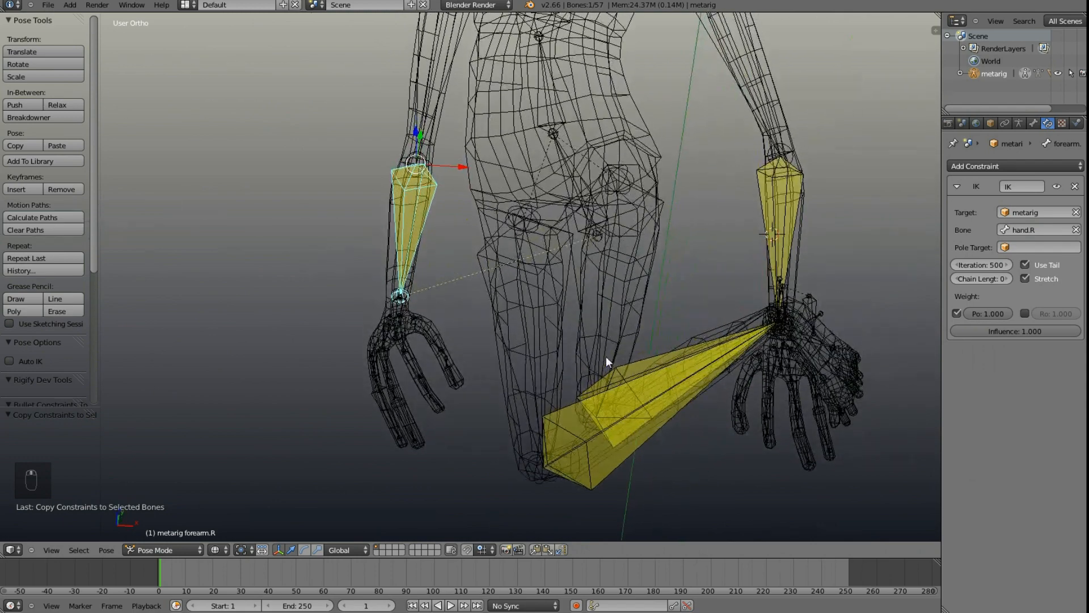
pyautogui.rightClick(645, 369)
pyautogui.click(1043, 229)
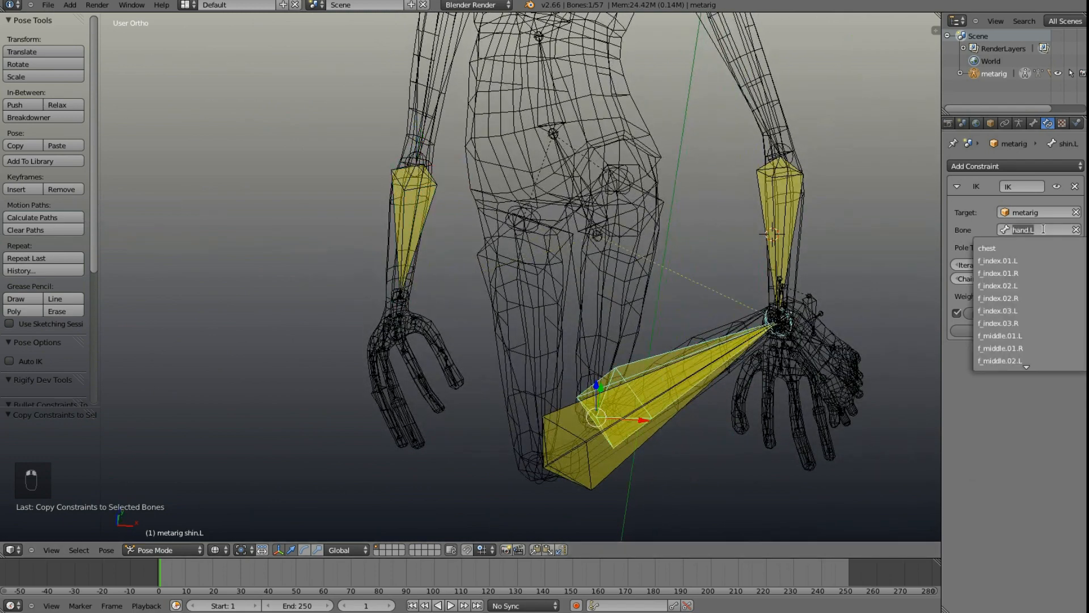
pyautogui.click(1043, 230)
pyautogui.click(741, 486)
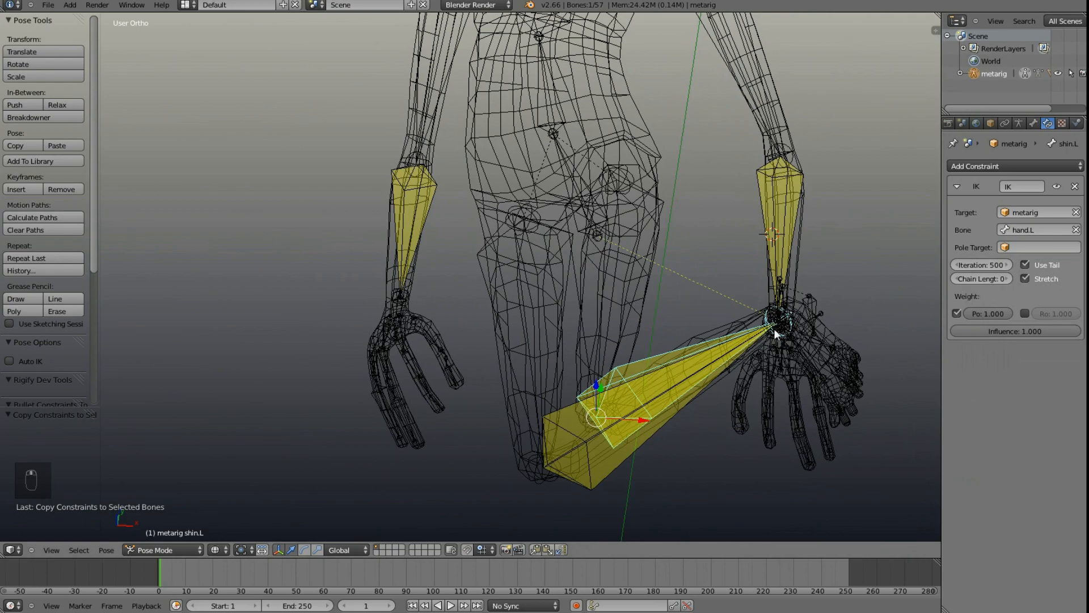
# Step: Examine the wrist where the shins meet the left hand, in solid and wireframe shading, and identify the bones there
pyautogui.moveTo(774, 329); pyautogui.dragTo(761, 312, button='middle')
pyautogui.keyDown('shift'); pyautogui.moveTo(710, 256); pyautogui.dragTo(529, 25, button='middle'); pyautogui.keyUp('shift')
pyautogui.scroll(3, 654, 256)
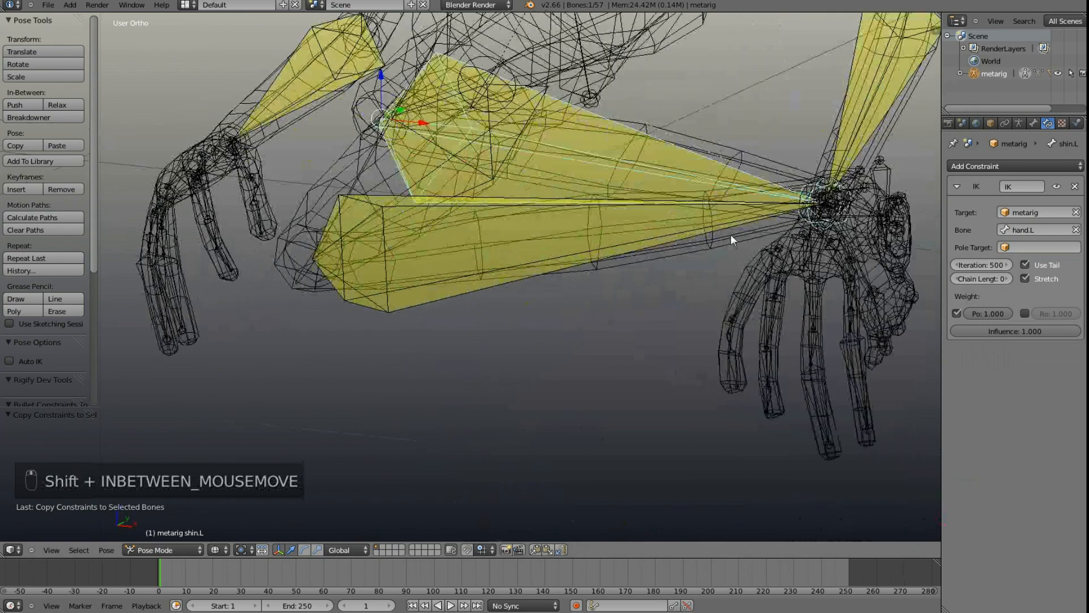
pyautogui.keyDown('shift'); pyautogui.moveTo(731, 233); pyautogui.dragTo(475, 329, button='middle'); pyautogui.keyUp('shift')
pyautogui.press('z')
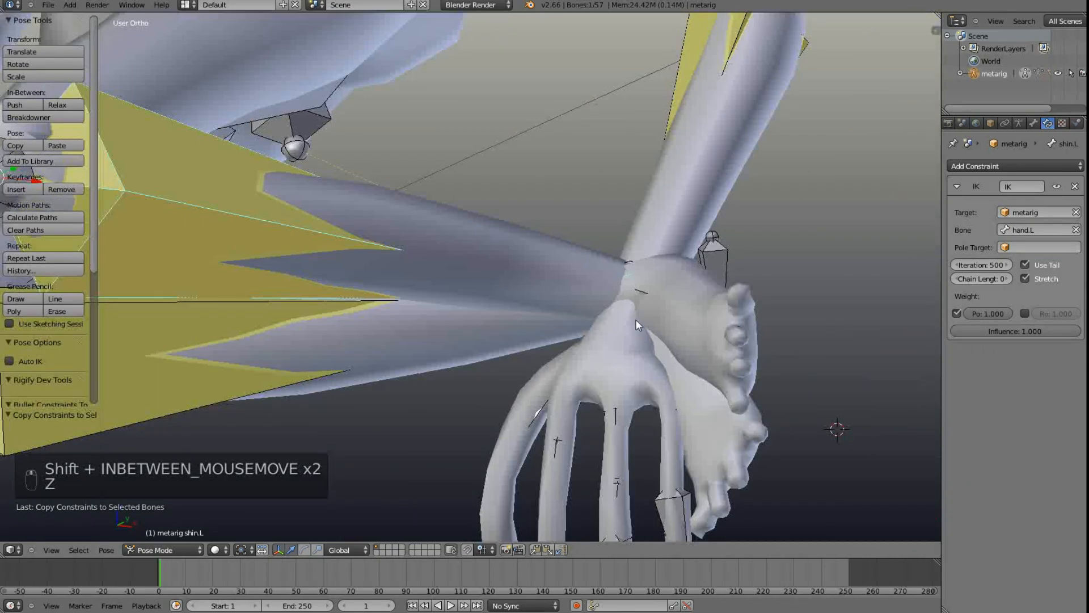
pyautogui.moveTo(636, 320); pyautogui.dragTo(576, 325, button='middle')
pyautogui.scroll(-2, 656, 353)
pyautogui.press('z')
pyautogui.moveTo(709, 347)
pyautogui.mouseDown(button='middle')
pyautogui.moveTo(662, 359)
pyautogui.moveTo(610, 209)
pyautogui.mouseUp(button='middle')
pyautogui.scroll(2, 598, 230)
pyautogui.keyDown('shift'); pyautogui.moveTo(586, 252); pyautogui.dragTo(609, 245, button='middle'); pyautogui.keyUp('shift')
pyautogui.scroll(3, 629, 257)
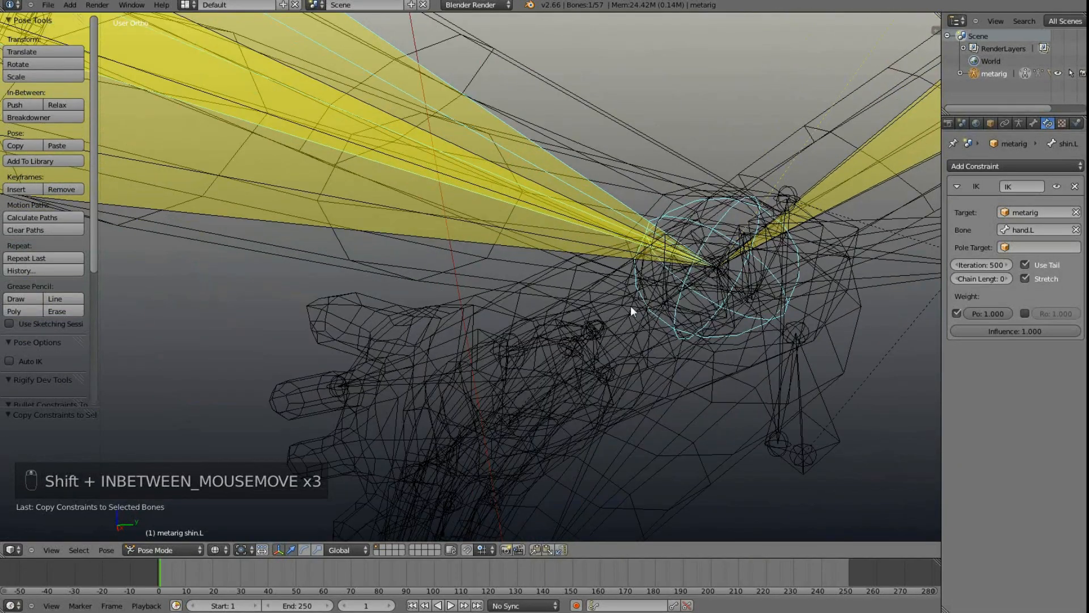
pyautogui.rightClick(716, 276)
pyautogui.rightClick(687, 265)
pyautogui.scroll(-2, 680, 278)
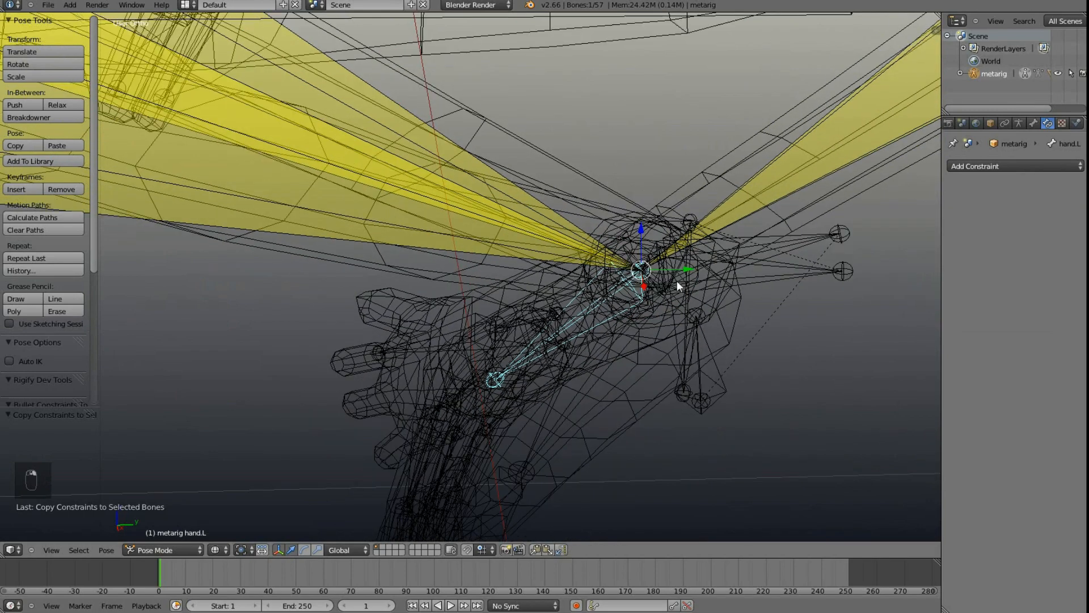
# Step: Try setting the target bone of forearm.L's IK constraint to hand.R
pyautogui.rightClick(680, 250)
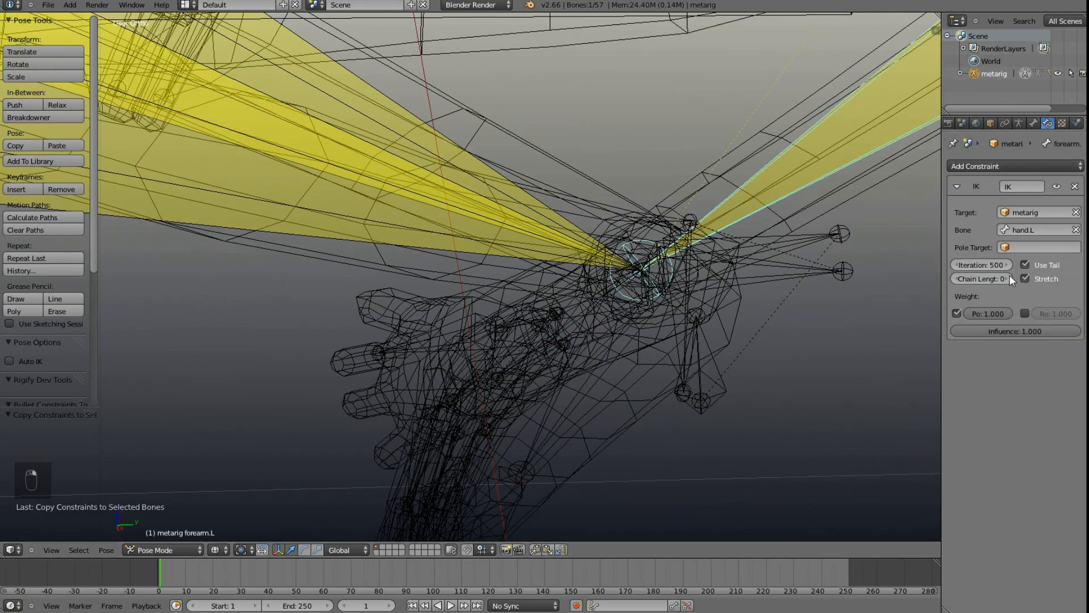
pyautogui.click(1035, 246)
pyautogui.click(1032, 220)
pyautogui.click(1042, 230)
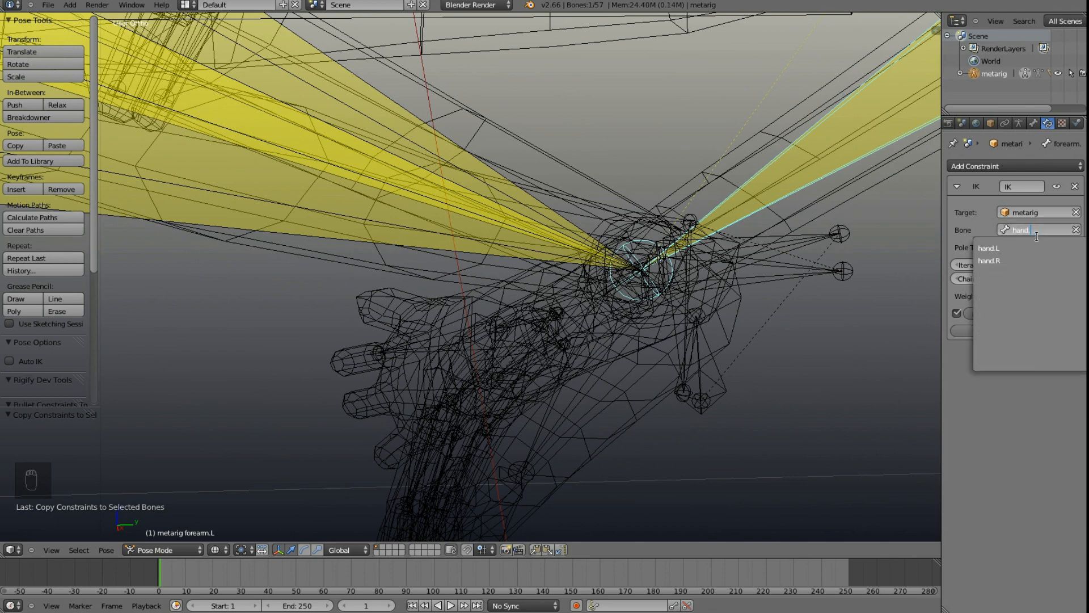
pyautogui.click(1005, 249)
# Step: Examine the arms, hands and legs from several angles to see where the IK constraints pull them
pyautogui.moveTo(715, 318); pyautogui.dragTo(786, 224, button='middle')
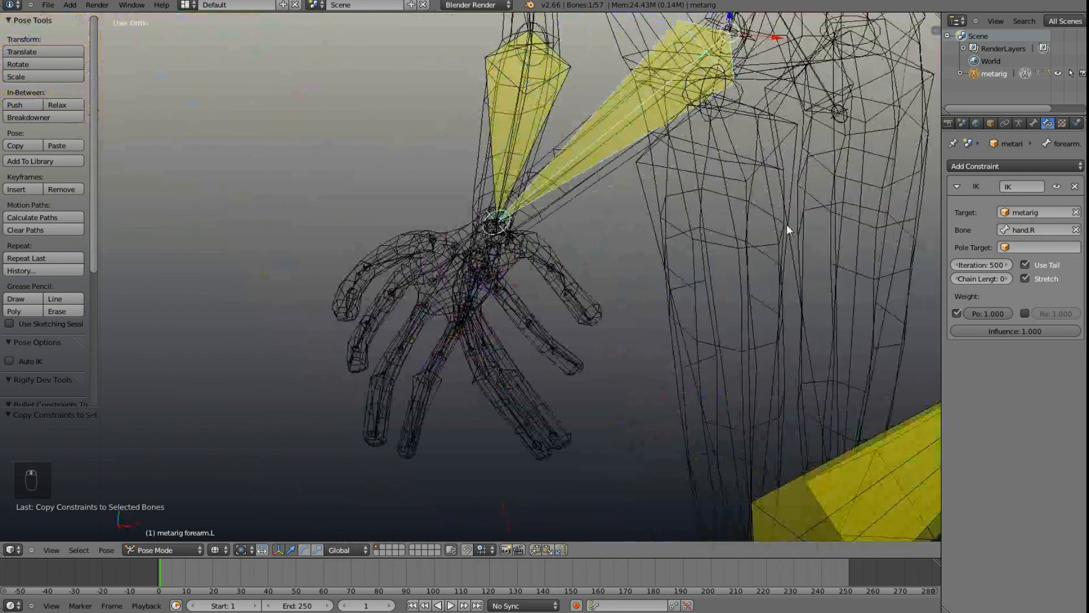
pyautogui.scroll(-4, 787, 223)
pyautogui.keyDown('shift'); pyautogui.moveTo(690, 250); pyautogui.dragTo(420, 292, button='middle'); pyautogui.keyUp('shift')
pyautogui.scroll(4, 573, 235)
pyautogui.scroll(7, 554, 264)
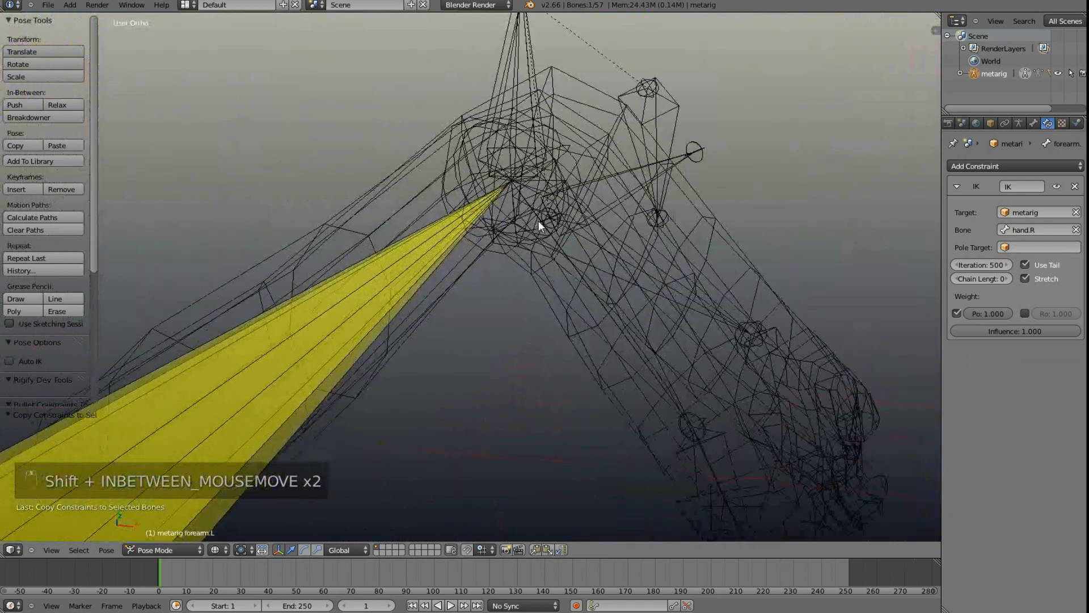
pyautogui.scroll(-3, 537, 210)
pyautogui.scroll(-8, 540, 212)
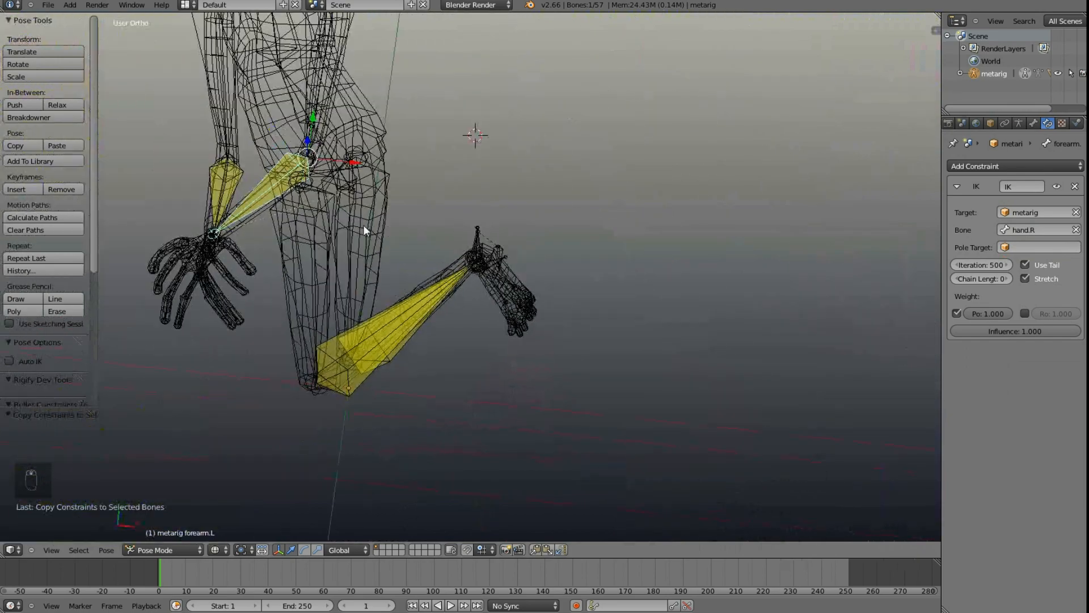
pyautogui.moveTo(361, 169); pyautogui.dragTo(476, 202, button='middle')
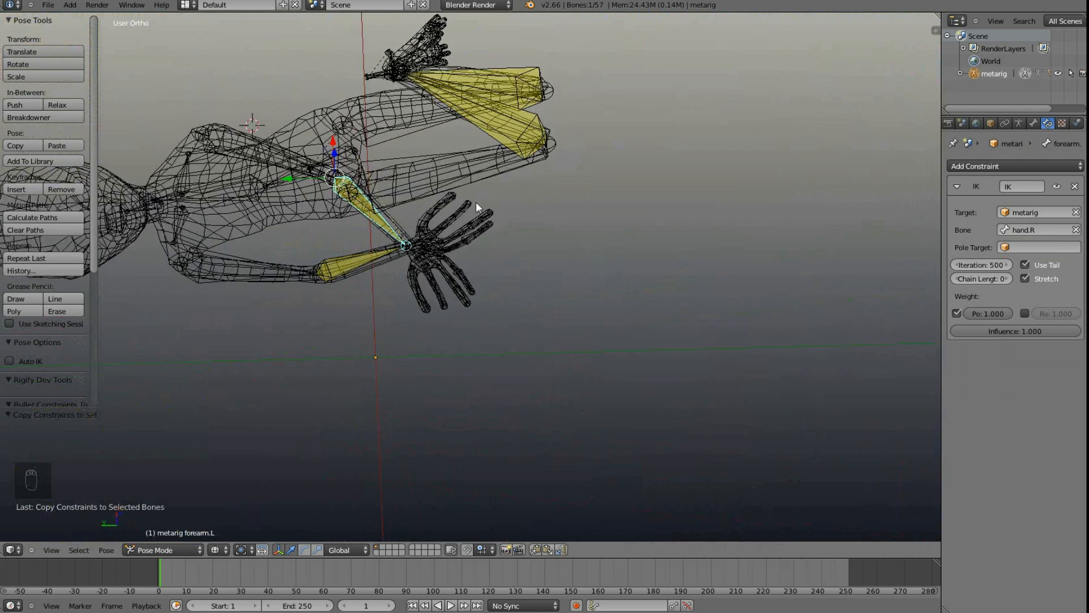
# Step: Set the target bone of forearm.L's IK constraint to hand.L
pyautogui.rightClick(378, 213)
pyautogui.click(1023, 229)
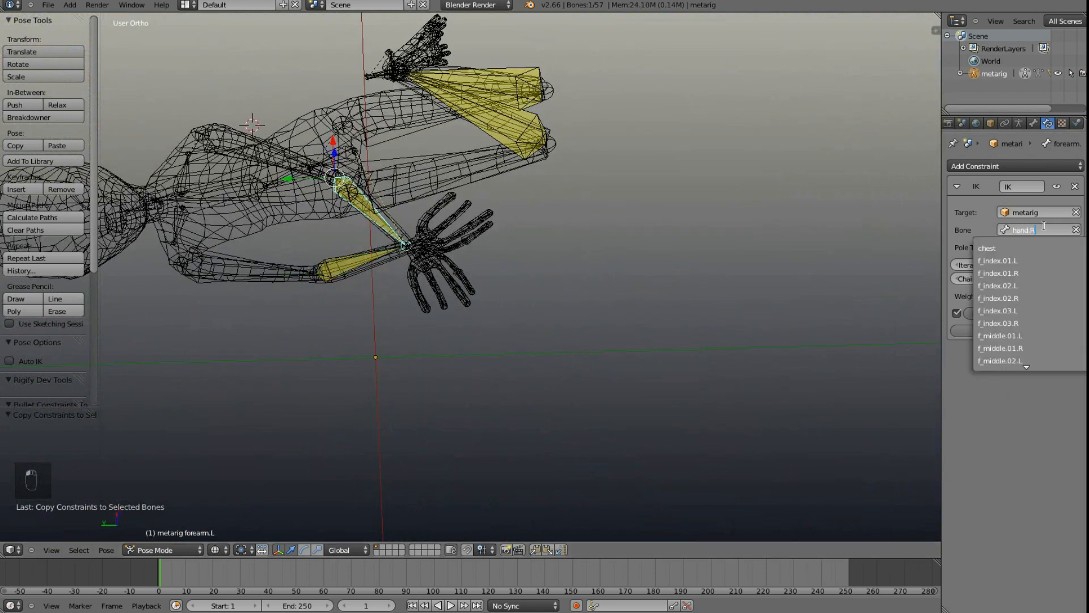
pyautogui.press('BackSpace')
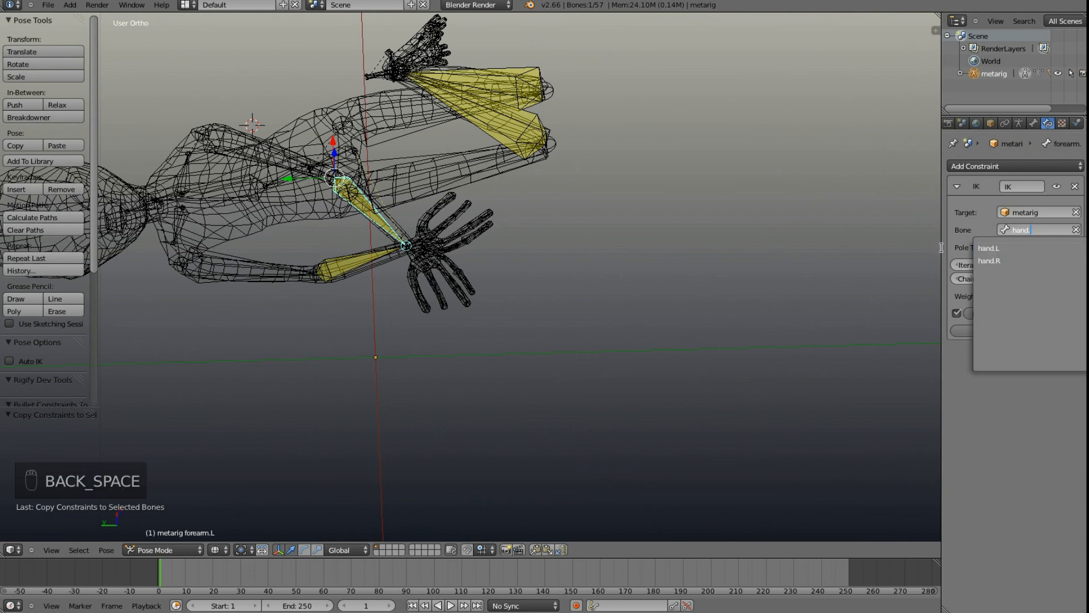
pyautogui.click(1013, 248)
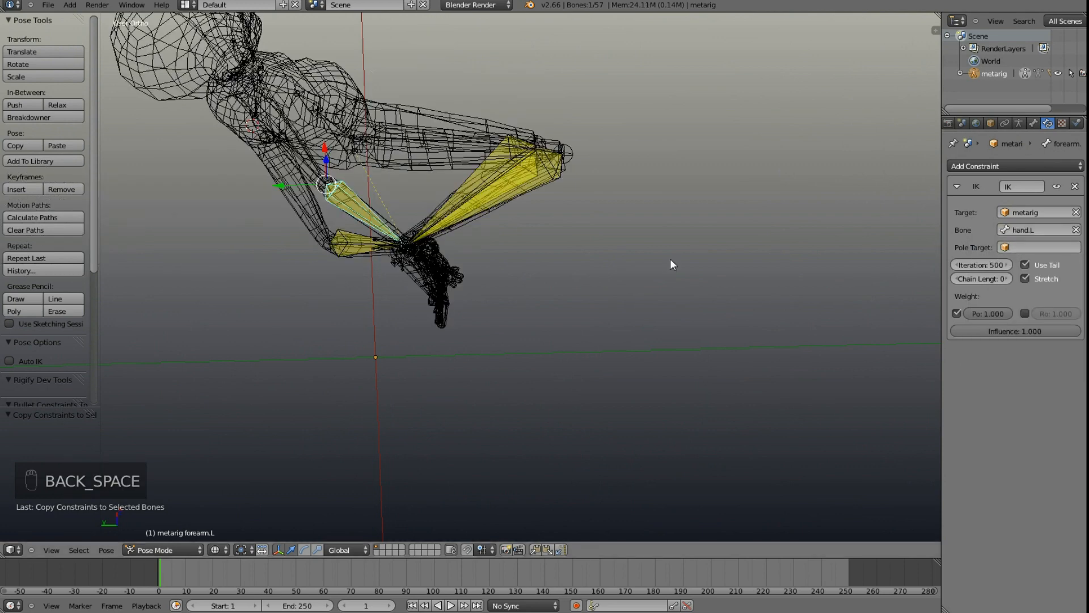
# Step: Undo the recent target bone changes on forearm.L's IK constraint
pyautogui.hotkey('ctrl', 'z')
pyautogui.hotkey('ctrl', 'z')
pyautogui.hotkey('ctrl', 'z')
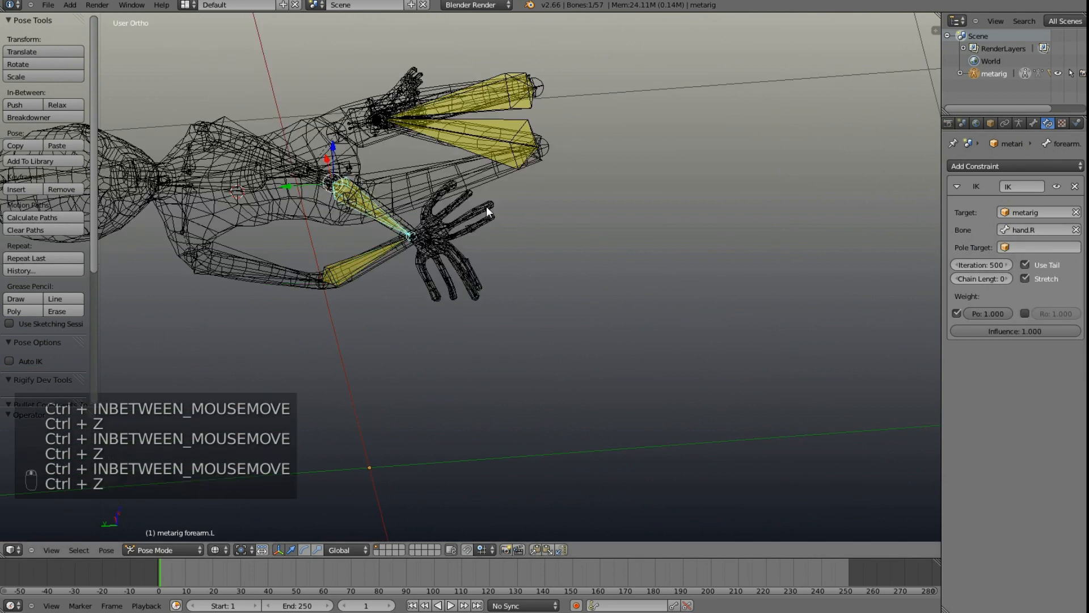
pyautogui.hotkey('ctrl', 'z')
# Step: Clear the target bone from the IK constraints of shin.L and shin.R
pyautogui.moveTo(486, 207); pyautogui.dragTo(341, 232, button='middle')
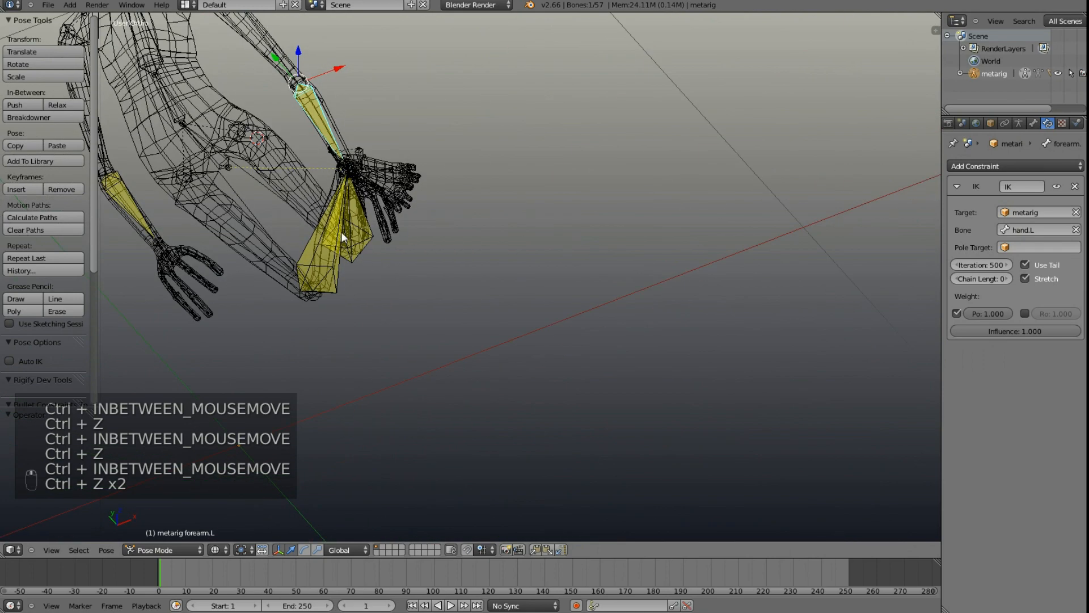
pyautogui.rightClick(361, 214)
pyautogui.rightClick(356, 226)
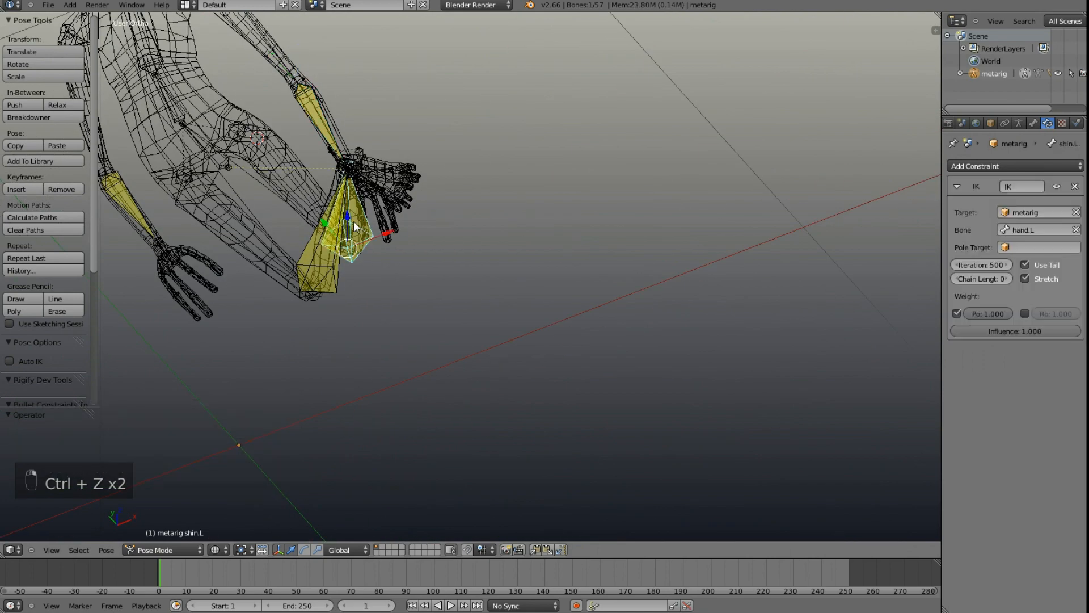
pyautogui.click(1036, 224)
pyautogui.click(1082, 226)
pyautogui.click(1076, 229)
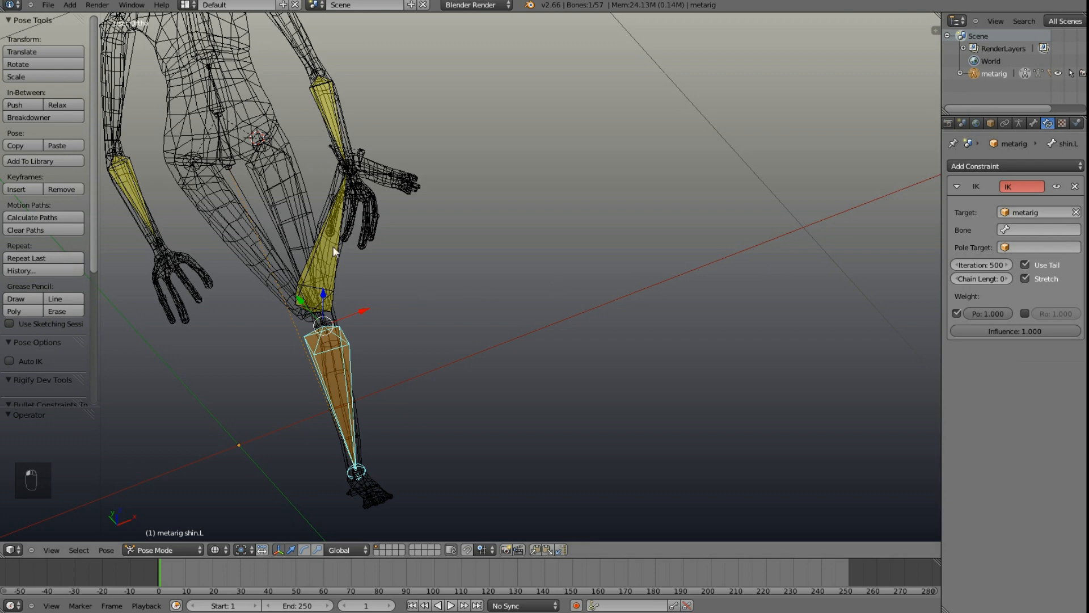
pyautogui.hotkey('ctrl', 'z')
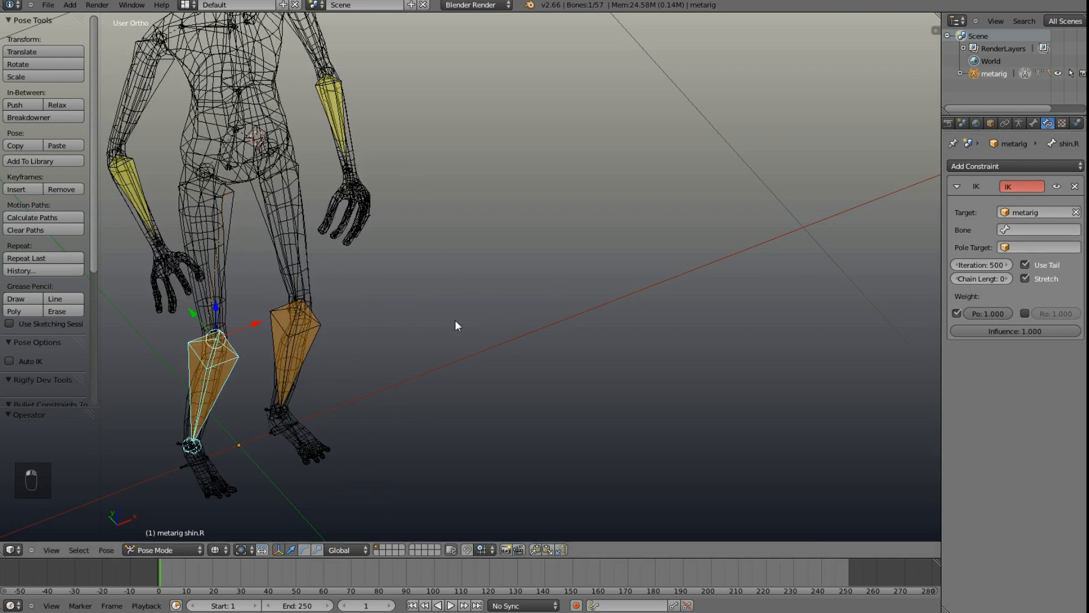
# Step: Identify the foot bones and set the target bone of shin.L's IK constraint to foot.L
pyautogui.moveTo(457, 321); pyautogui.dragTo(294, 298, button='middle')
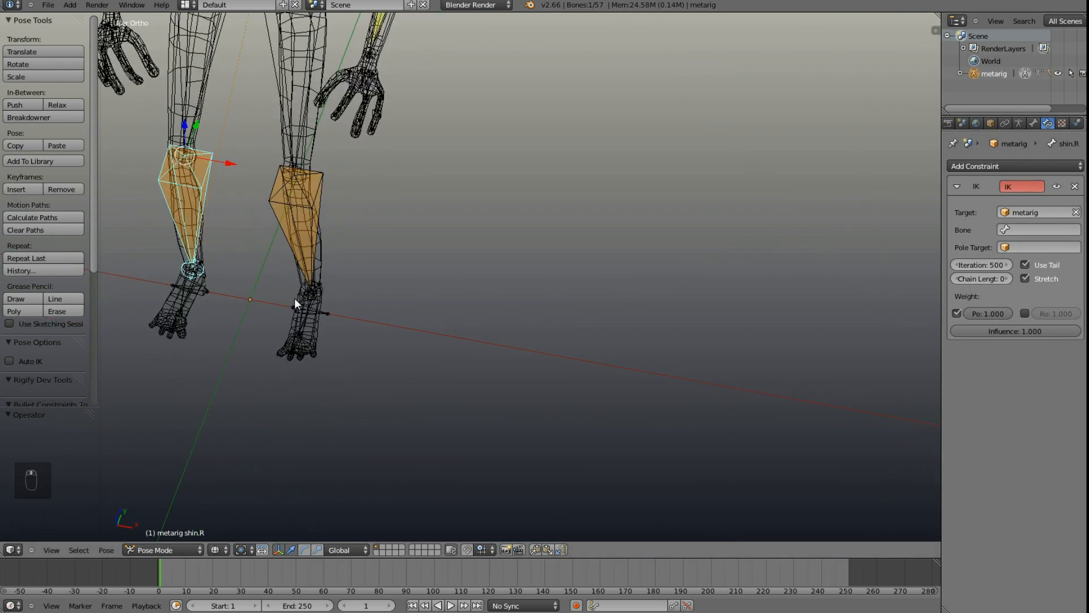
pyautogui.rightClick(187, 296)
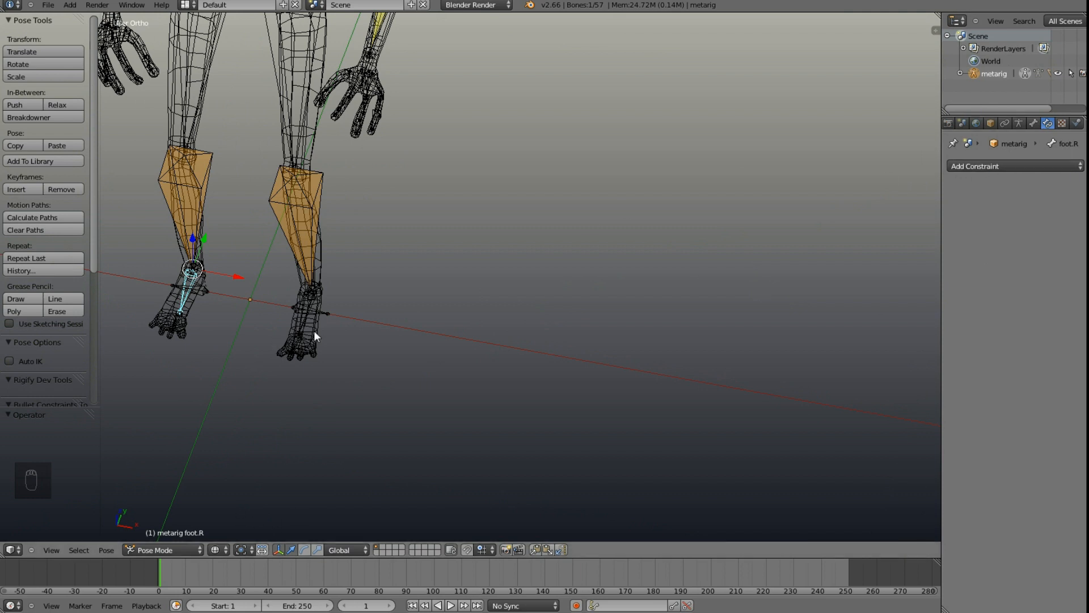
pyautogui.rightClick(313, 250)
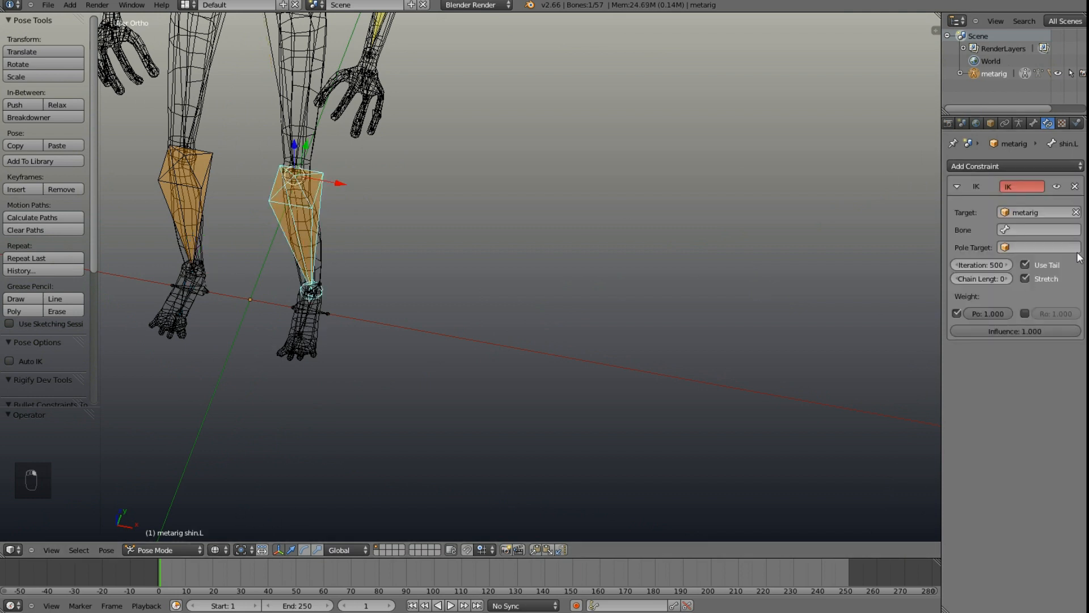
pyautogui.click(1027, 230)
pyautogui.write('foo')
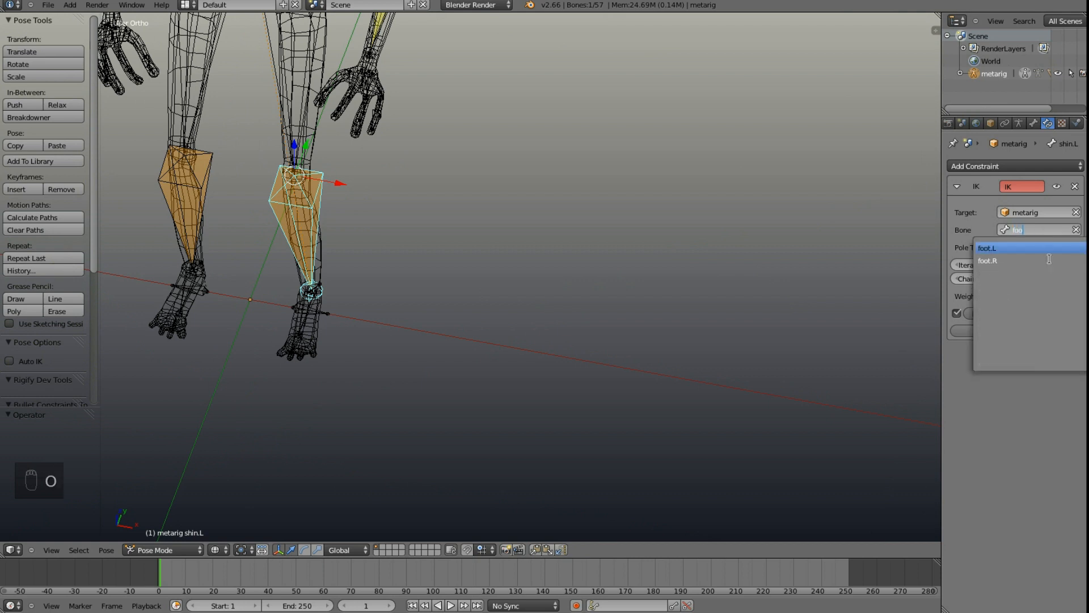
pyautogui.click(1039, 247)
# Step: Set the target bone of shin.R's IK constraint to foot.R
pyautogui.rightClick(185, 197)
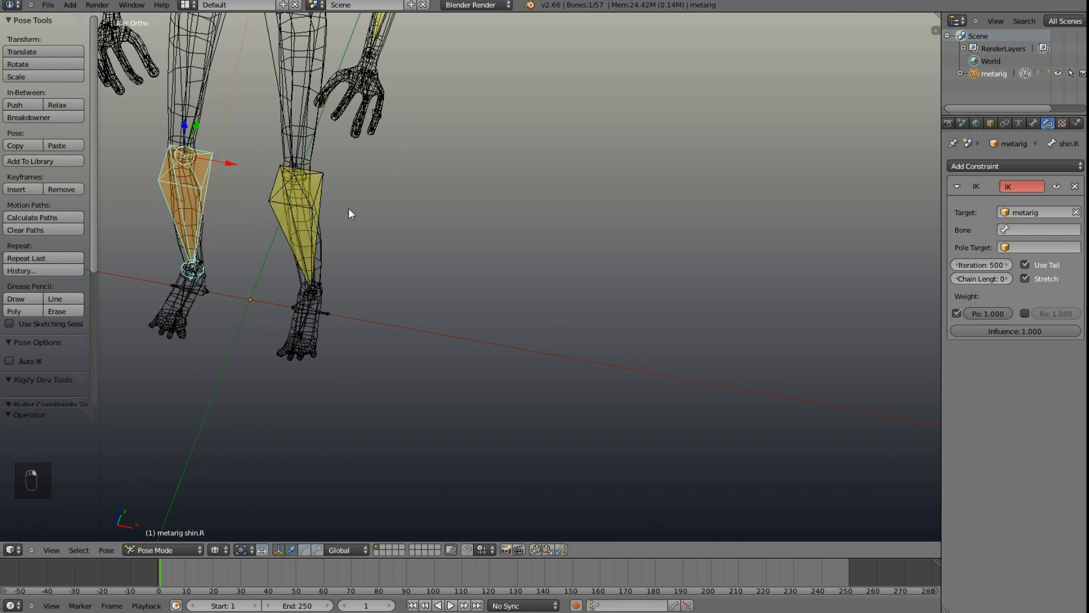
pyautogui.click(1025, 229)
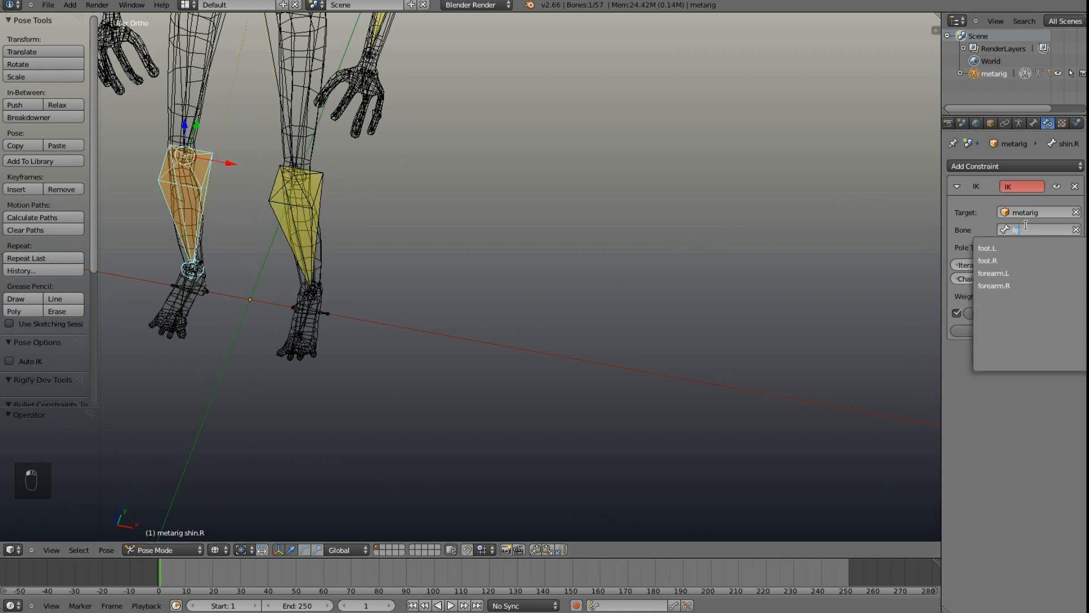
pyautogui.write('fo')
pyautogui.click(1010, 260)
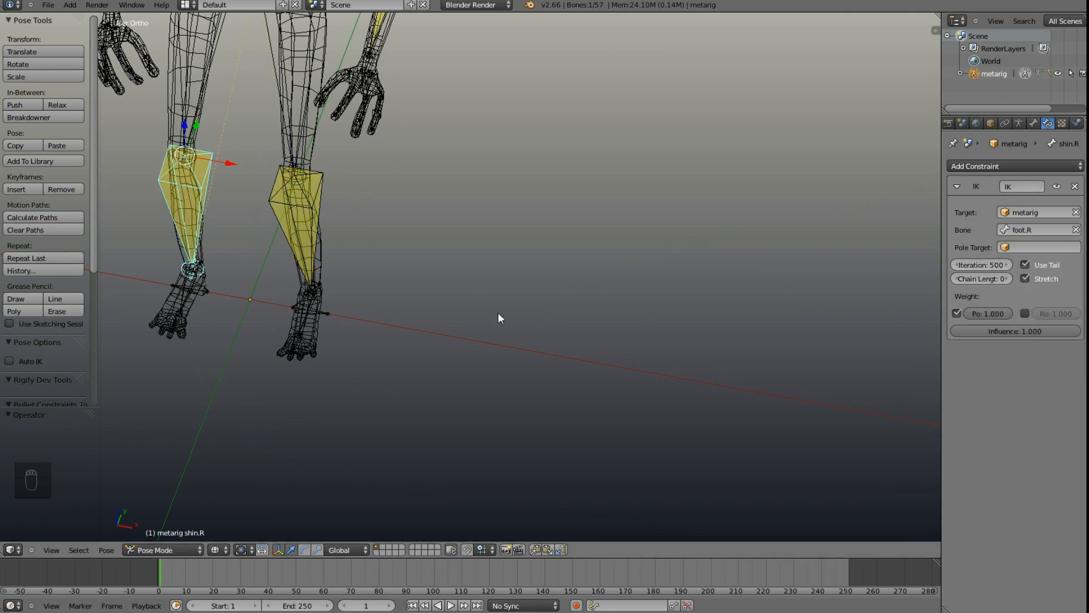
# Step: Move hand.L freely to test how the arm and body follow the IK constraint
pyautogui.moveTo(498, 312); pyautogui.dragTo(301, 352, button='middle')
pyautogui.rightClick(309, 350)
pyautogui.scroll(-4, 298, 329)
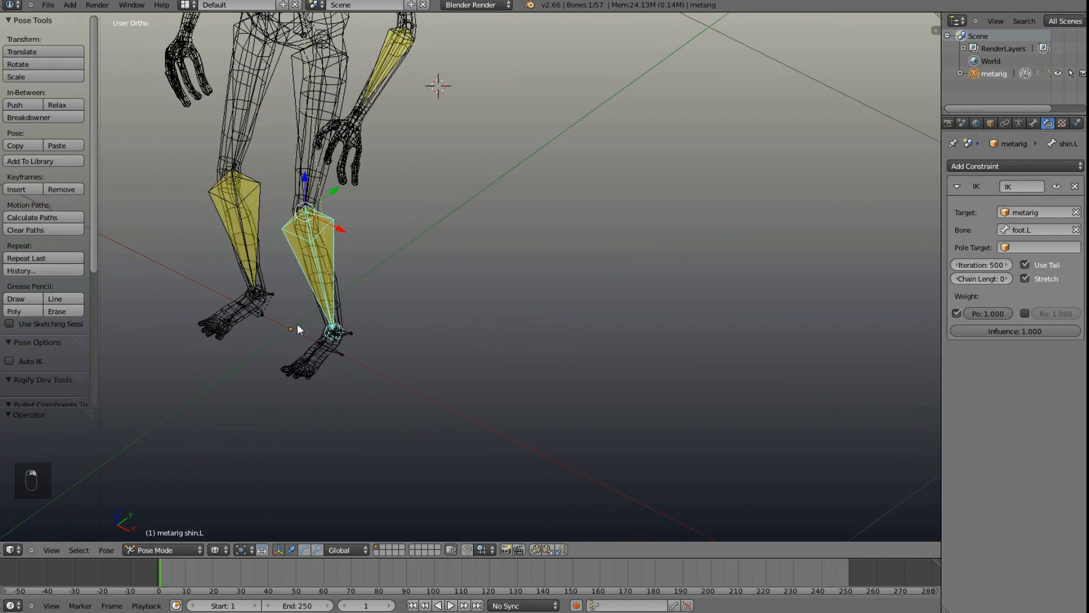
pyautogui.rightClick(389, 165)
pyautogui.rightClick(390, 166)
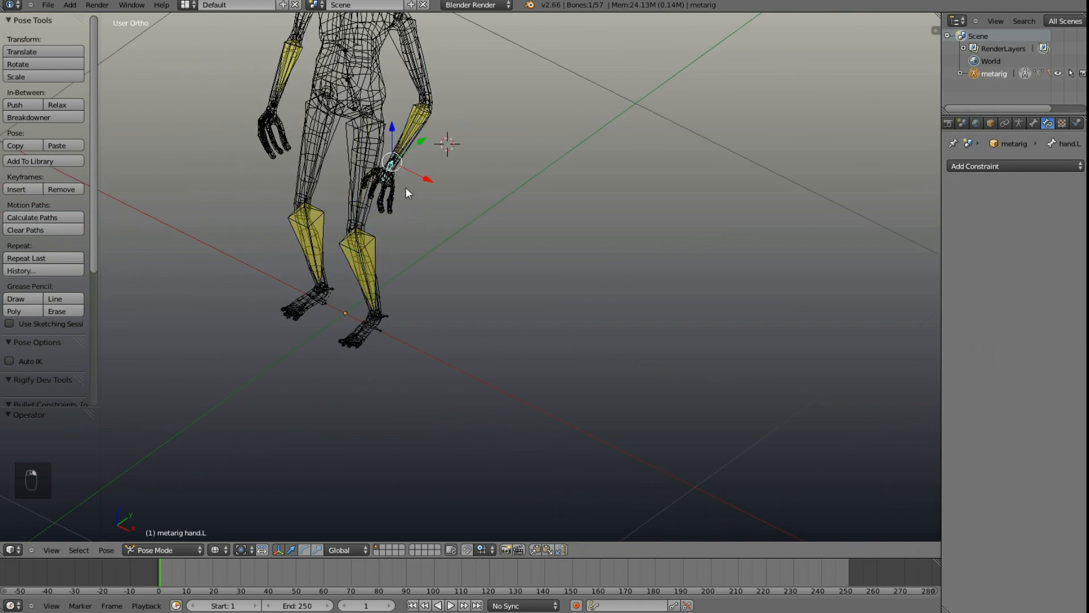
pyautogui.press('g')
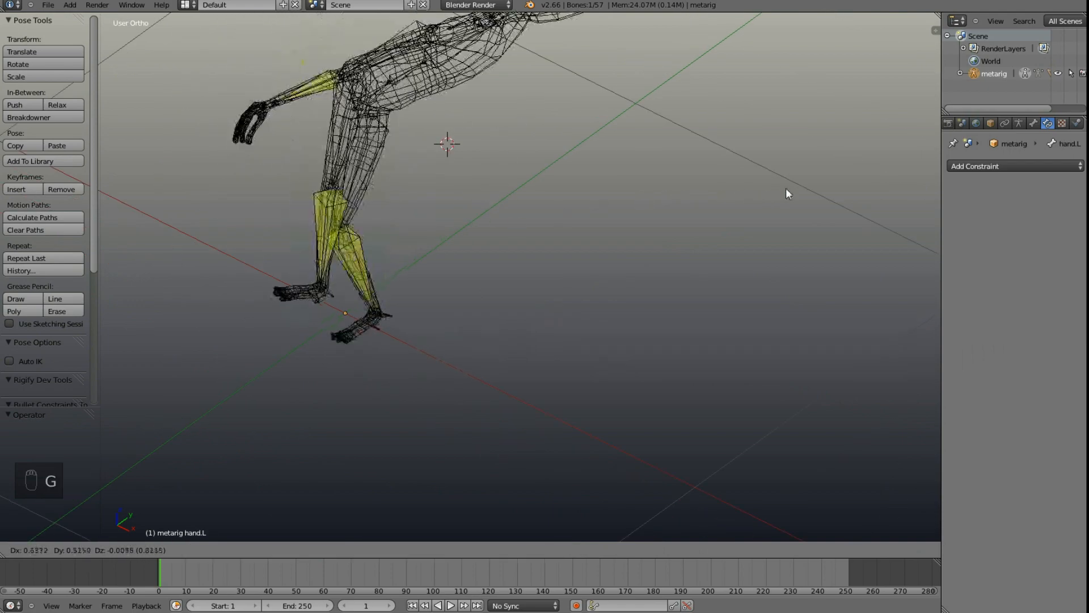
pyautogui.rightClick(403, 319)
pyautogui.scroll(2, 392, 98)
pyautogui.keyDown('shift'); pyautogui.moveTo(396, 102); pyautogui.dragTo(413, 270, button='middle'); pyautogui.keyUp('shift')
pyautogui.scroll(-2, 417, 278)
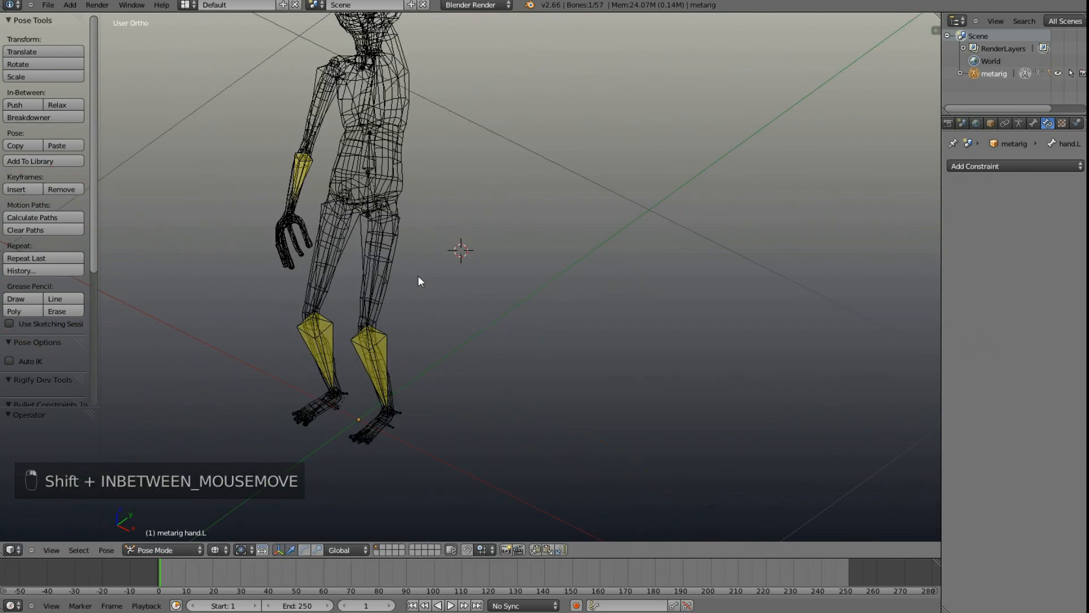
# Step: Undo the last hand.L move and clear the parent bone of hand.L in edit mode
pyautogui.hotkey('ctrl', 'z')
pyautogui.scroll(2, 404, 286)
pyautogui.rightClick(367, 280)
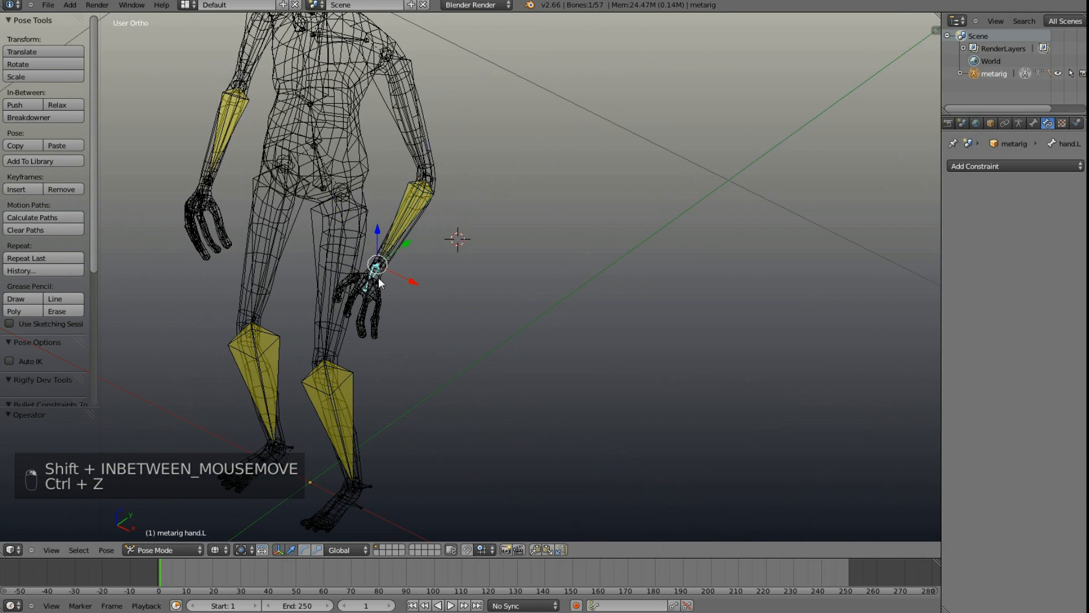
pyautogui.scroll(2, 375, 284)
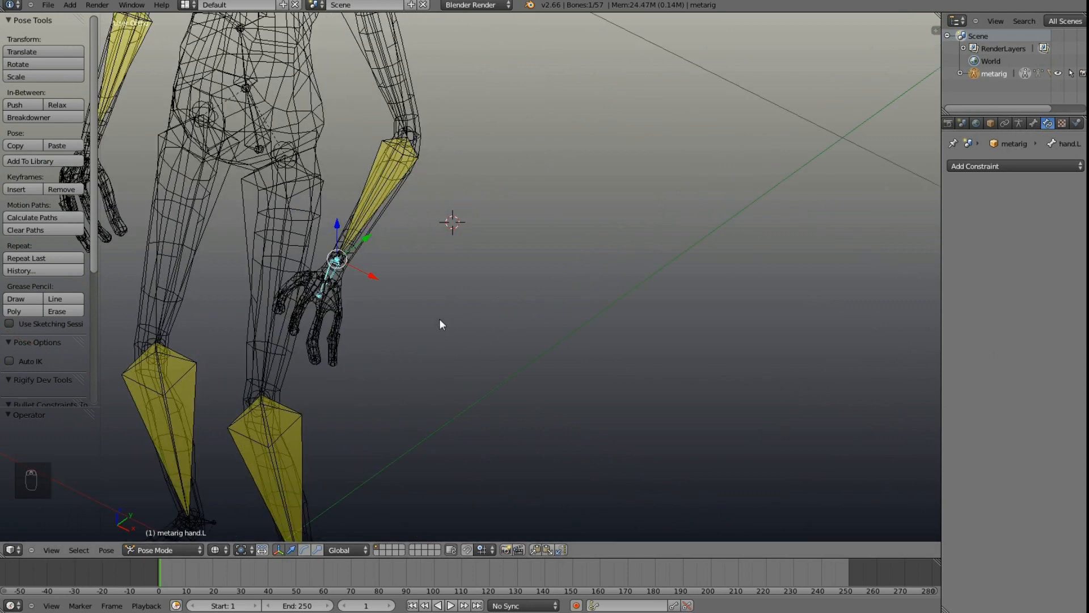
pyautogui.press('Tab')
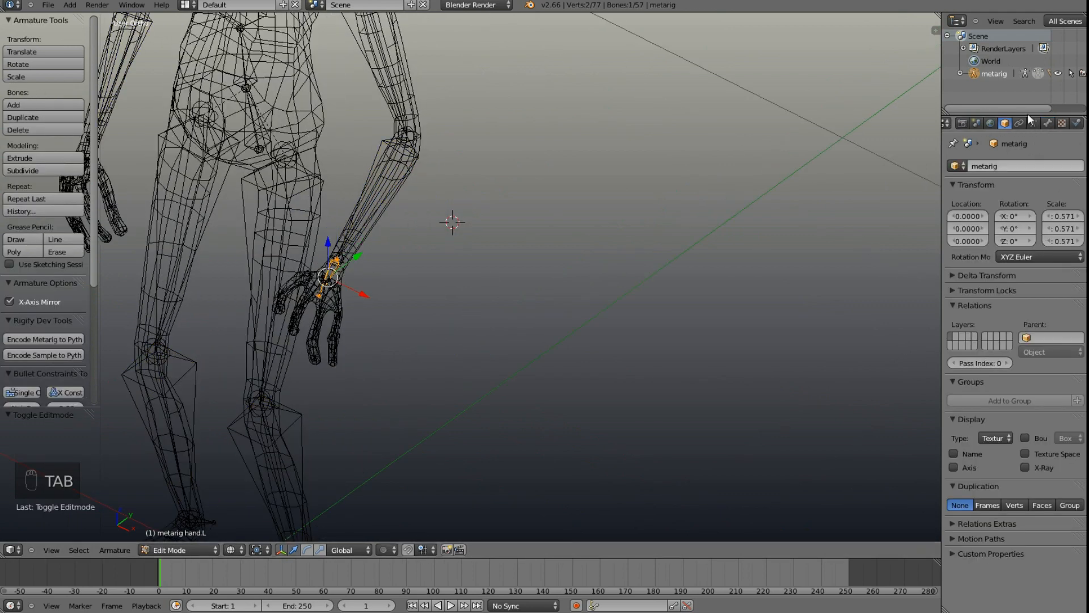
pyautogui.click(1047, 123)
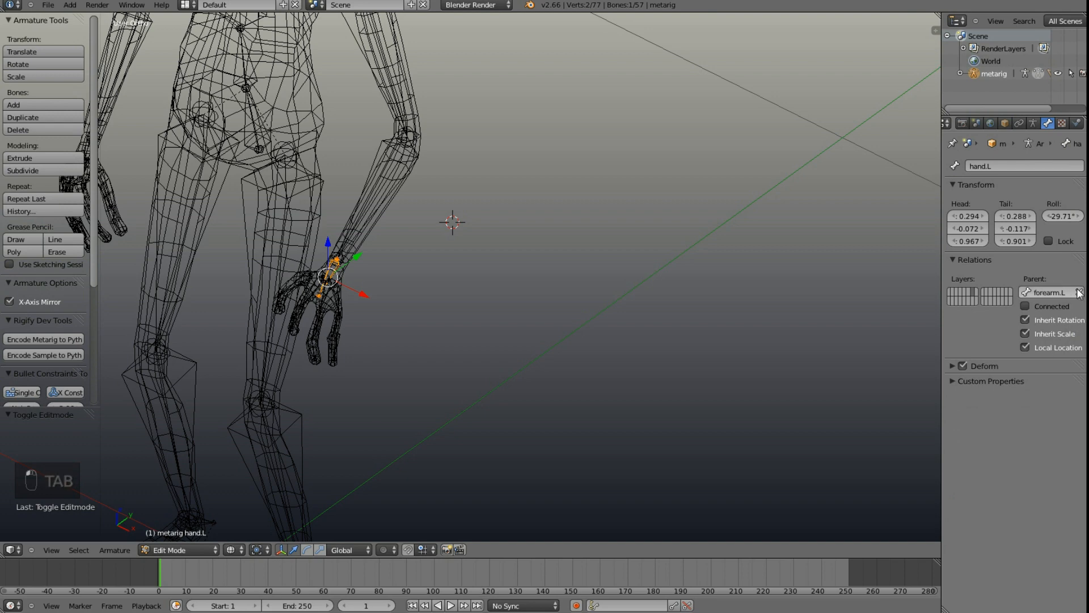
pyautogui.press('Tab')
# Step: Clear the parent bone of hand.R in edit mode
pyautogui.keyDown('shift'); pyautogui.moveTo(234, 279); pyautogui.dragTo(231, 223, button='middle'); pyautogui.keyUp('shift')
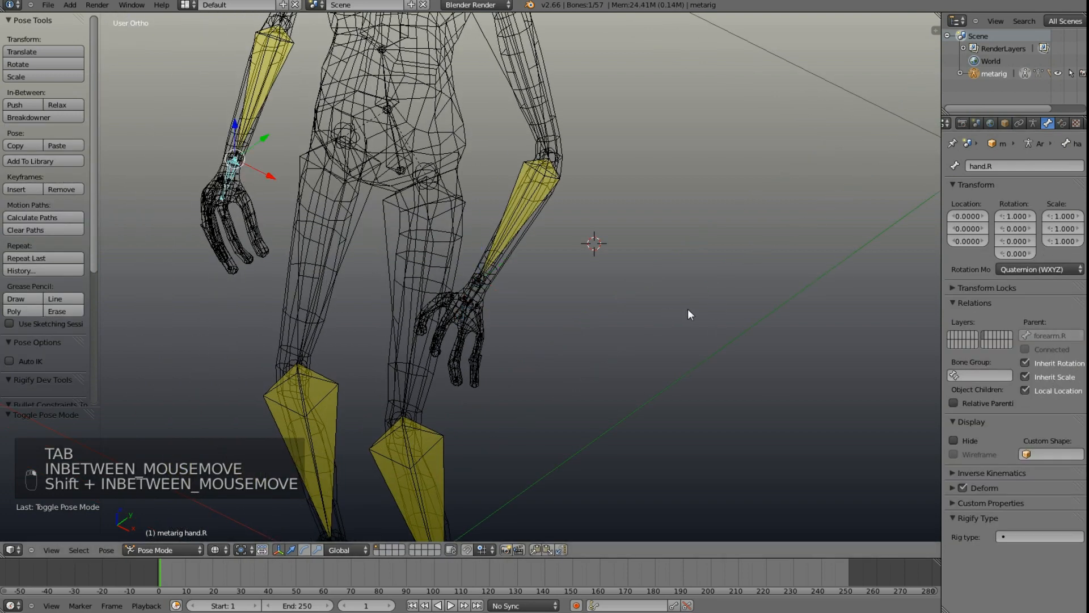
pyautogui.press('Tab')
pyautogui.click(1079, 292)
# Step: Select the foot.L bone and clear its parent bone
pyautogui.keyDown('shift'); pyautogui.moveTo(645, 457); pyautogui.dragTo(499, 307, button='middle'); pyautogui.keyUp('shift')
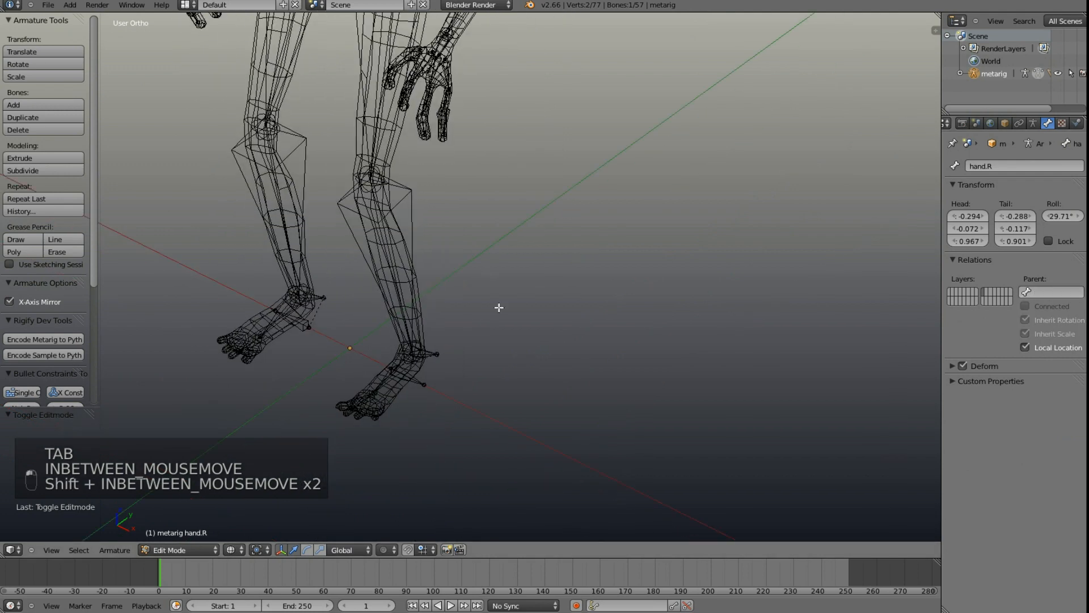
pyautogui.scroll(3, 352, 397)
pyautogui.keyDown('shift'); pyautogui.moveTo(353, 414); pyautogui.dragTo(401, 274, button='middle'); pyautogui.keyUp('shift')
pyautogui.scroll(4, 400, 274)
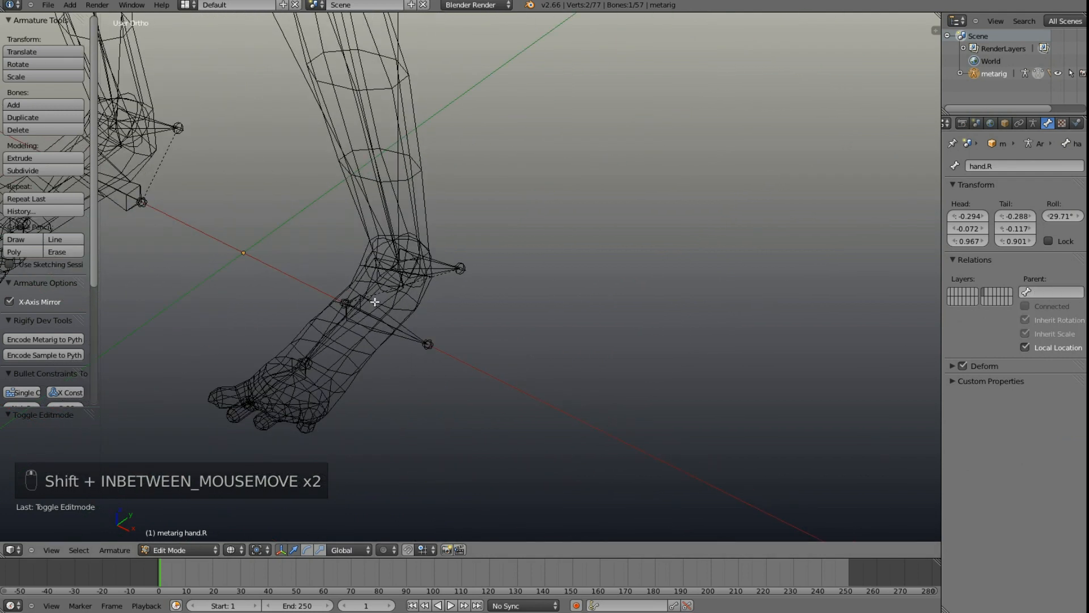
pyautogui.rightClick(276, 353)
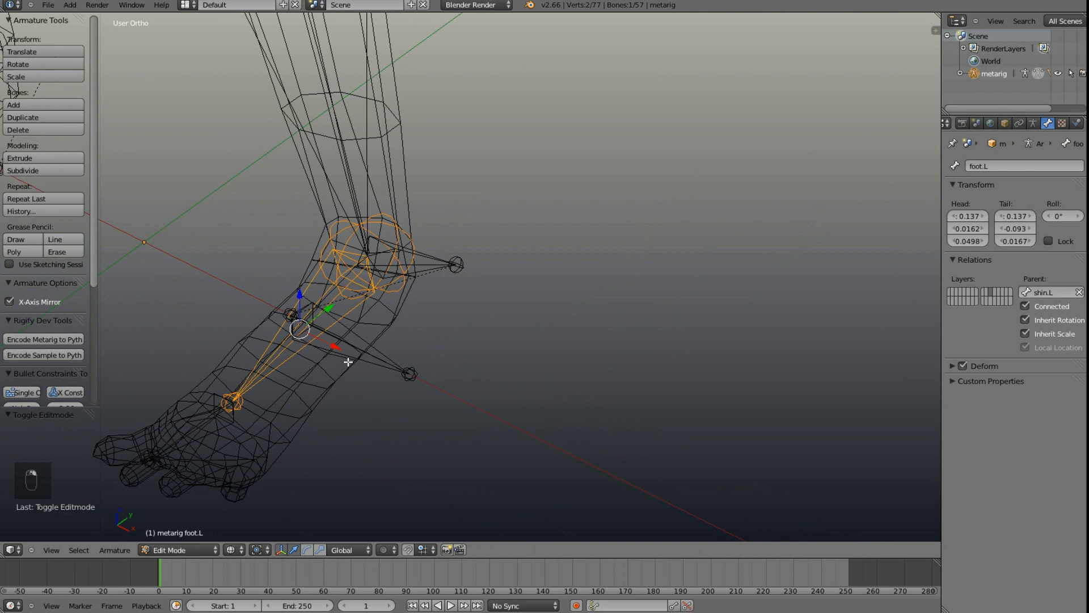
pyautogui.click(1079, 292)
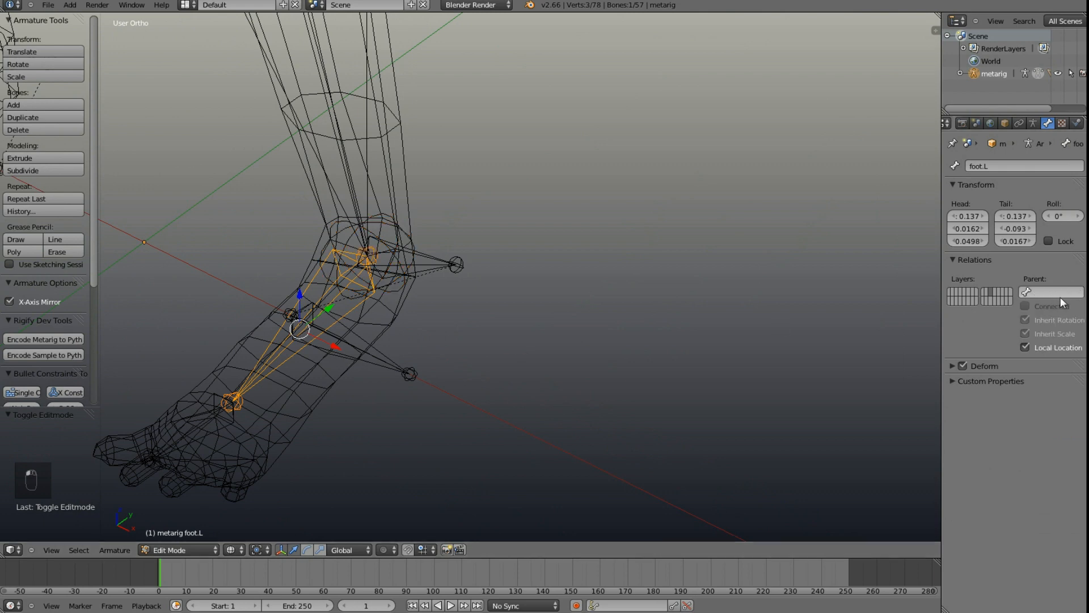
# Step: Clear the parent bone of foot.R and return the metarig to pose mode
pyautogui.keyDown('shift'); pyautogui.moveTo(645, 370); pyautogui.dragTo(402, 221, button='middle'); pyautogui.keyUp('shift')
pyautogui.rightClick(509, 126)
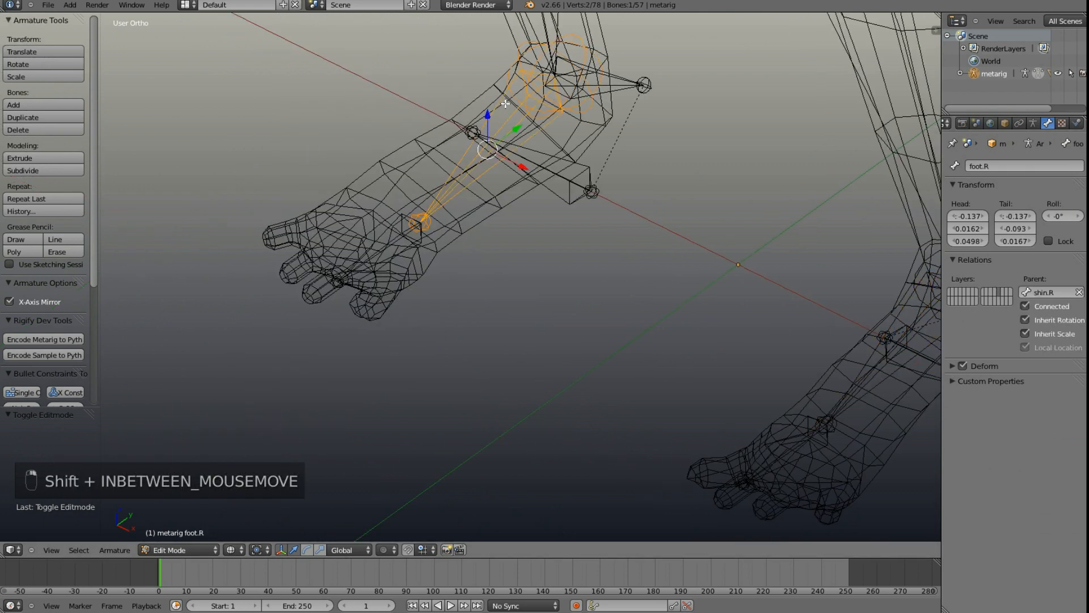
pyautogui.press('Tab')
# Step: Move foot.R freely to test how the leg follows its IK constraint, and undo the move
pyautogui.scroll(-4, 444, 274)
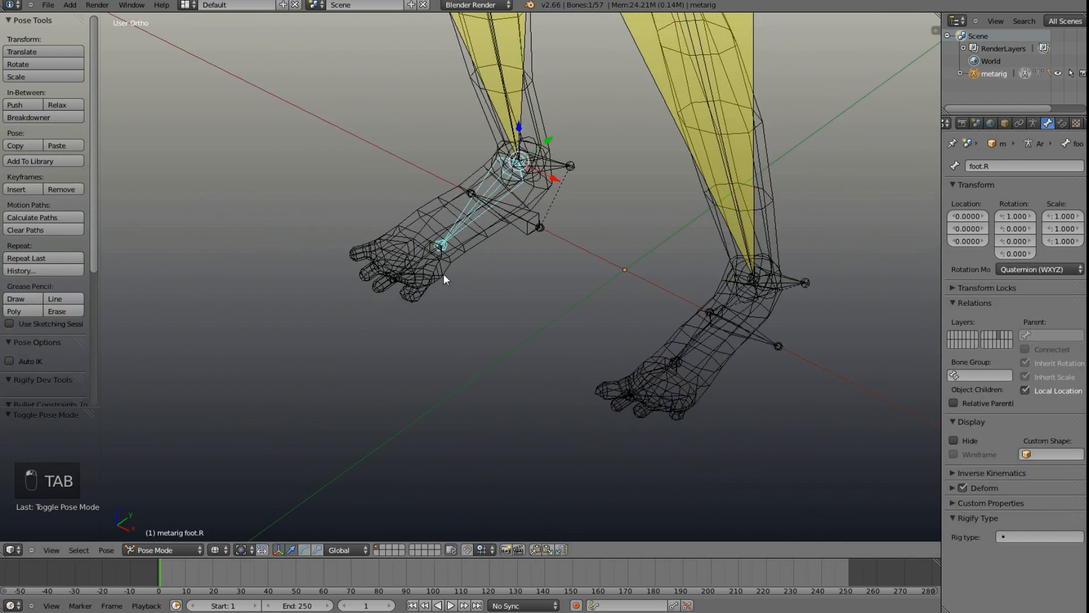
pyautogui.keyDown('shift'); pyautogui.moveTo(444, 273); pyautogui.dragTo(587, 229, button='middle'); pyautogui.keyUp('shift')
pyautogui.scroll(-2, 587, 229)
pyautogui.press('g')
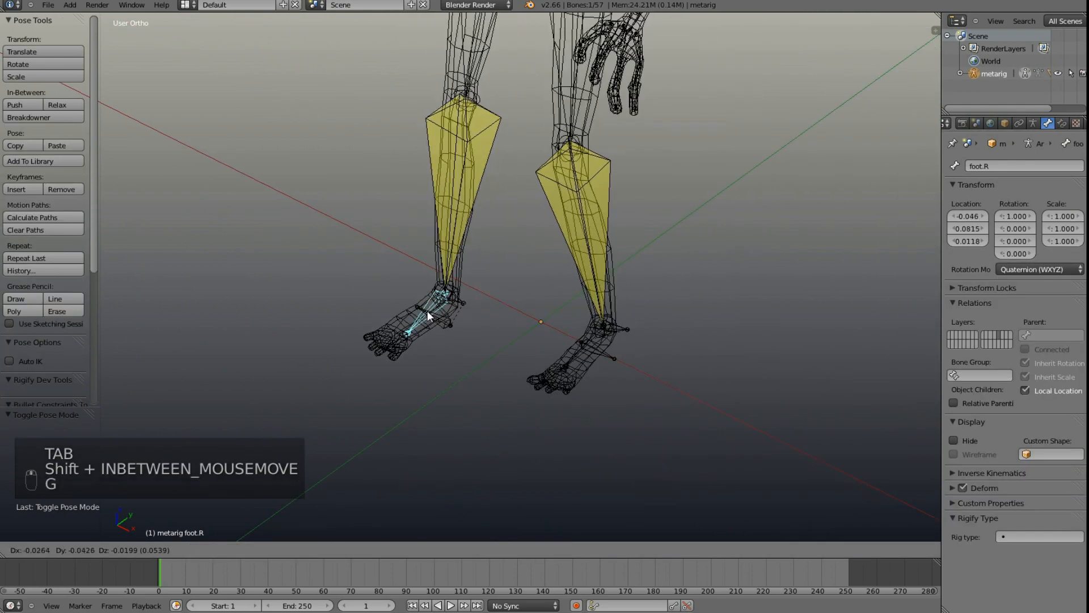
pyautogui.click(596, 226)
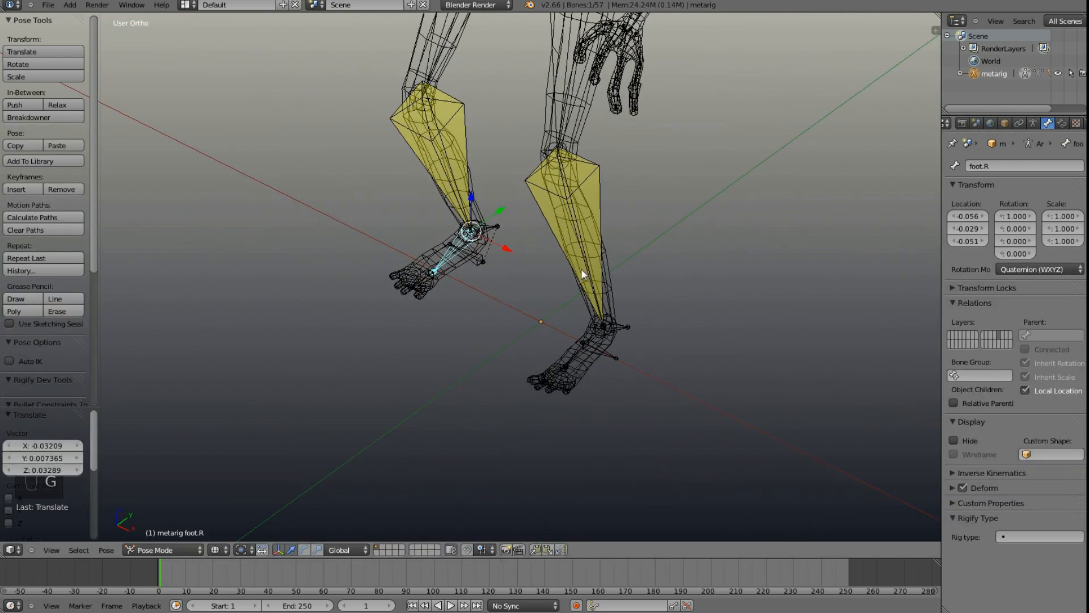
pyautogui.hotkey('ctrl', 'z')
# Step: Move foot.L and hand.L in turn to test their IK chains, cancelling each move
pyautogui.rightClick(593, 349)
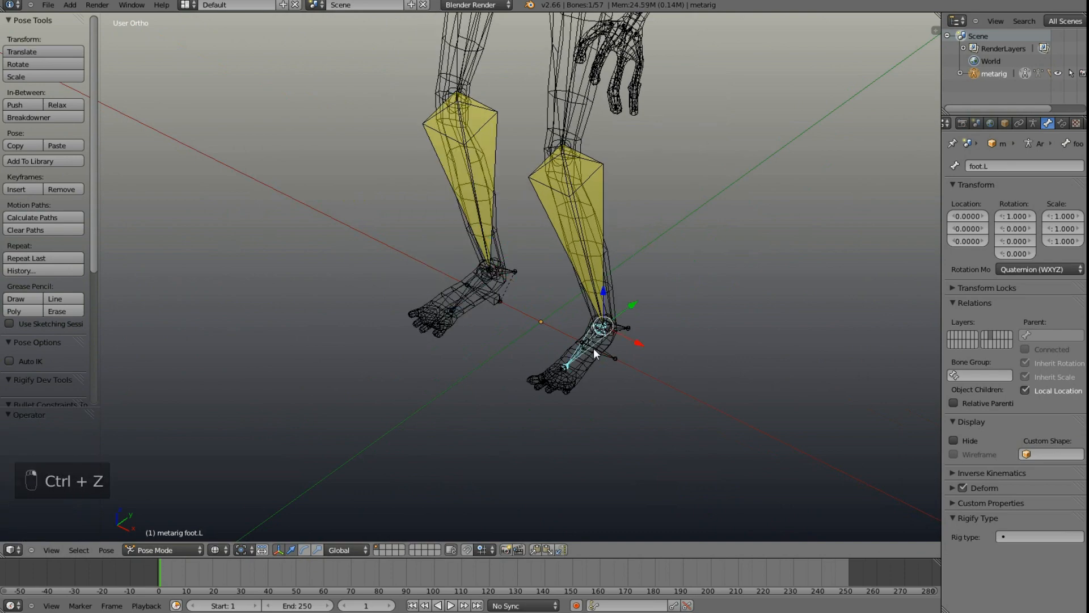
pyautogui.press('g')
pyautogui.rightClick(602, 366)
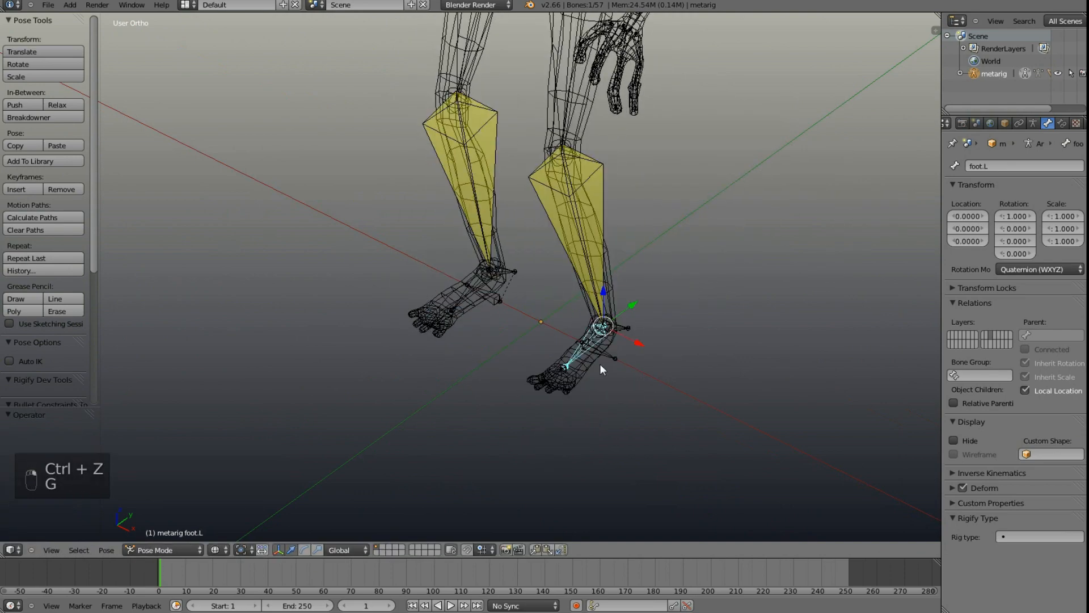
pyautogui.scroll(-2, 593, 295)
pyautogui.keyDown('shift'); pyautogui.moveTo(589, 246); pyautogui.dragTo(547, 392, button='middle'); pyautogui.keyUp('shift')
pyautogui.rightClick(572, 182)
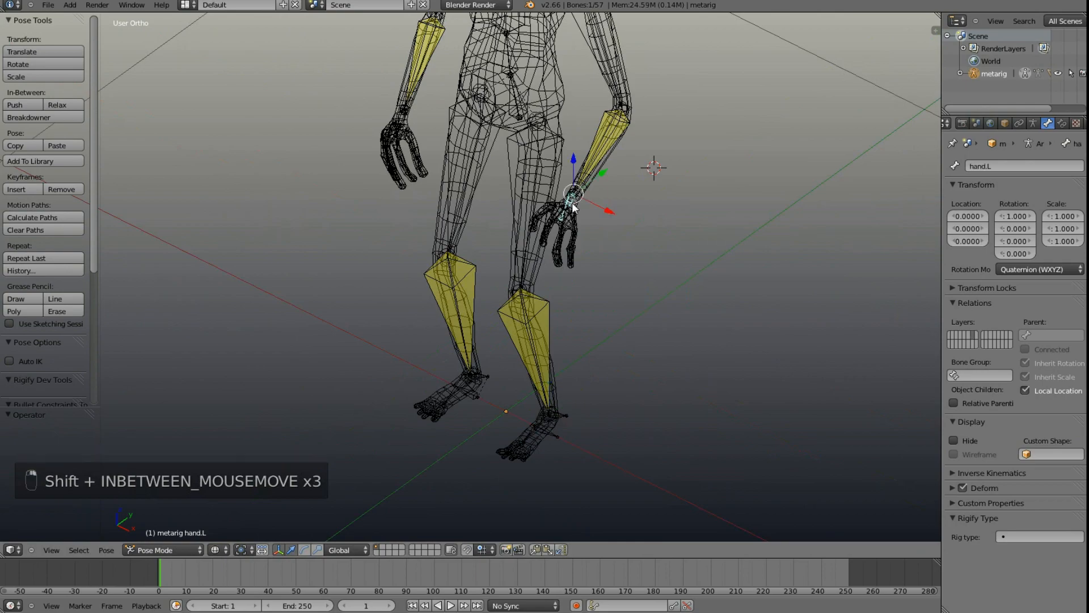
pyautogui.press('g')
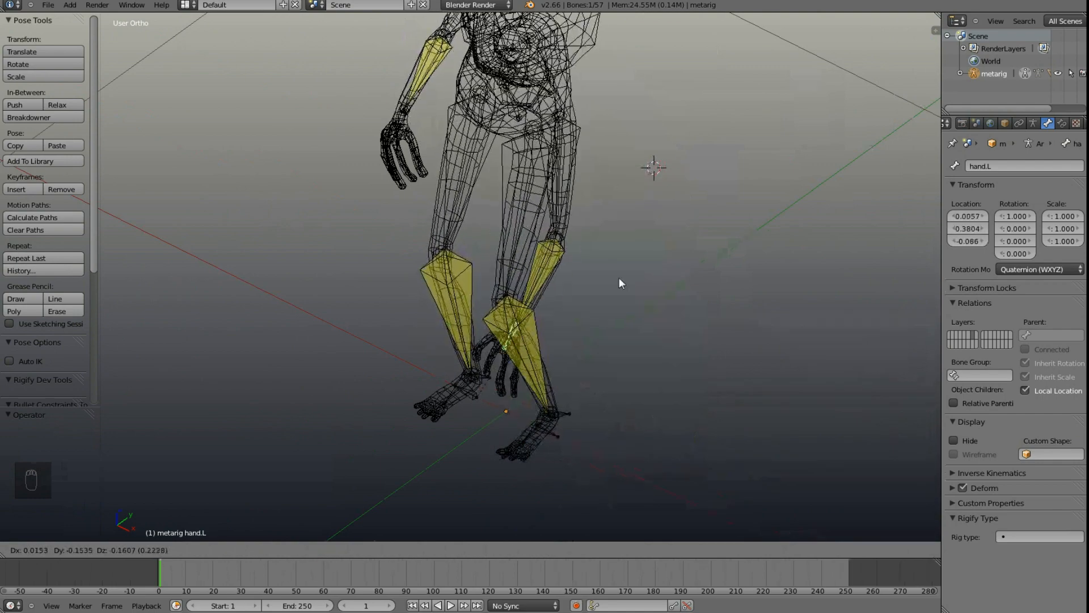
pyautogui.rightClick(560, 322)
# Step: Move foot.L far out from the body to test the leg's IK reach, and cancel the move
pyautogui.rightClick(543, 421)
pyautogui.rightClick(550, 432)
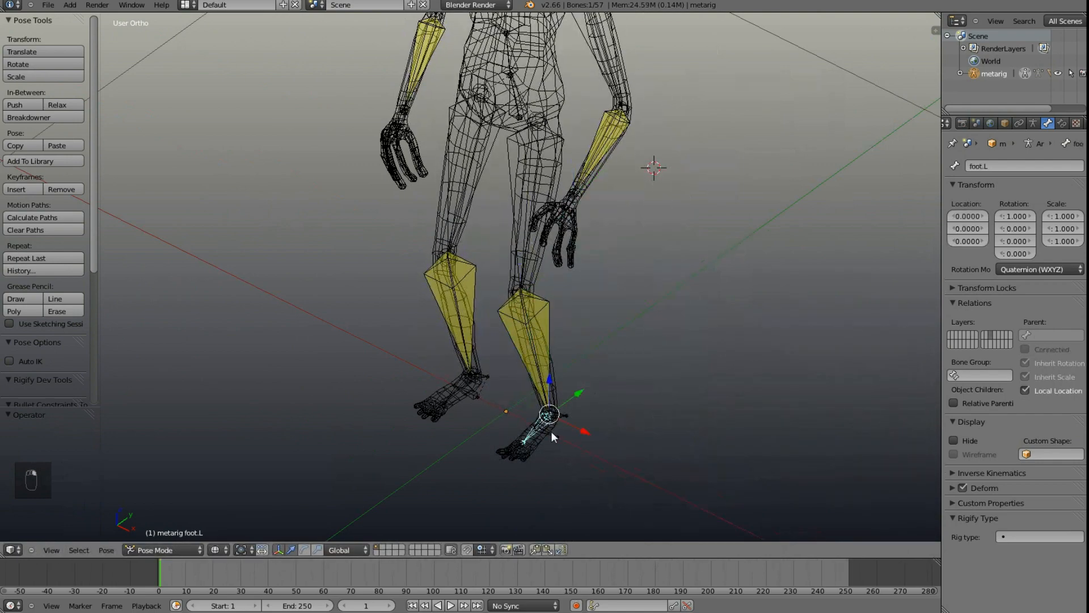
pyautogui.scroll(-2, 603, 373)
pyautogui.scroll(-2, 603, 372)
pyautogui.press('g')
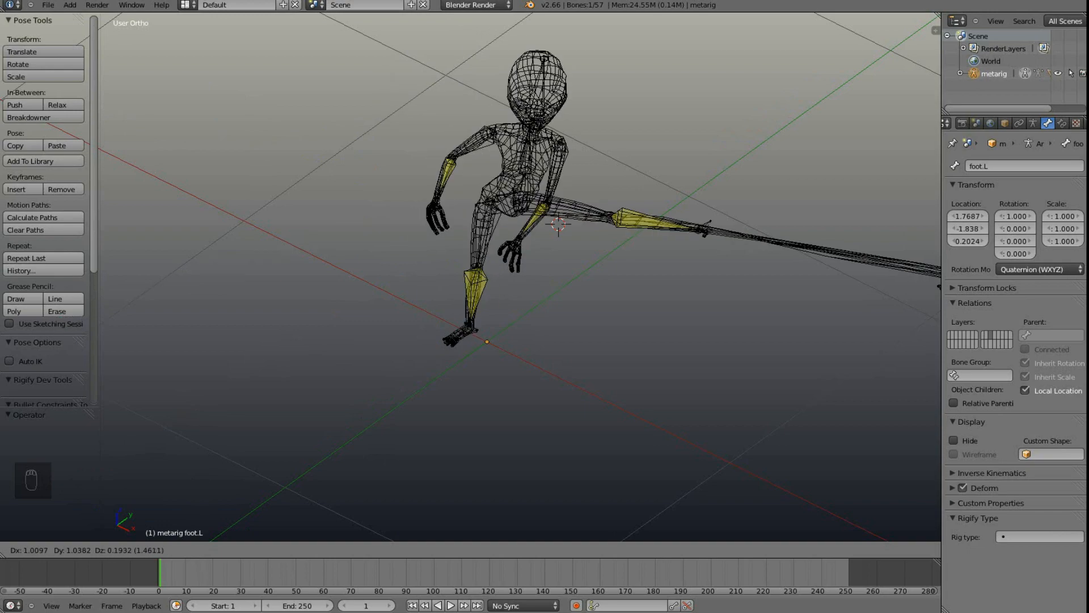
pyautogui.rightClick(685, 418)
# Step: Switch the viewport to solid shading and select the Alien_low_poly mesh at the head
pyautogui.moveTo(618, 339); pyautogui.dragTo(558, 400, button='middle')
pyautogui.keyDown('shift'); pyautogui.moveTo(479, 182); pyautogui.dragTo(523, 418, button='middle'); pyautogui.keyUp('shift')
pyautogui.scroll(4, 523, 316)
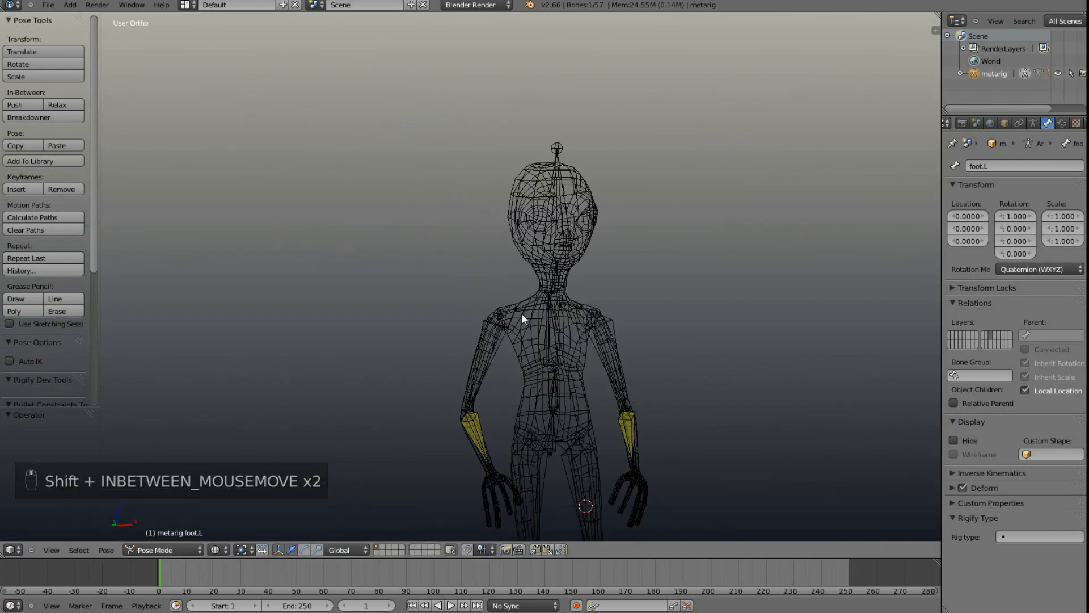
pyautogui.rightClick(506, 357)
pyautogui.moveTo(507, 354); pyautogui.dragTo(522, 372, button='middle')
pyautogui.scroll(2, 490, 71)
pyautogui.keyDown('shift'); pyautogui.moveTo(489, 72); pyautogui.dragTo(446, 374, button='middle'); pyautogui.keyUp('shift')
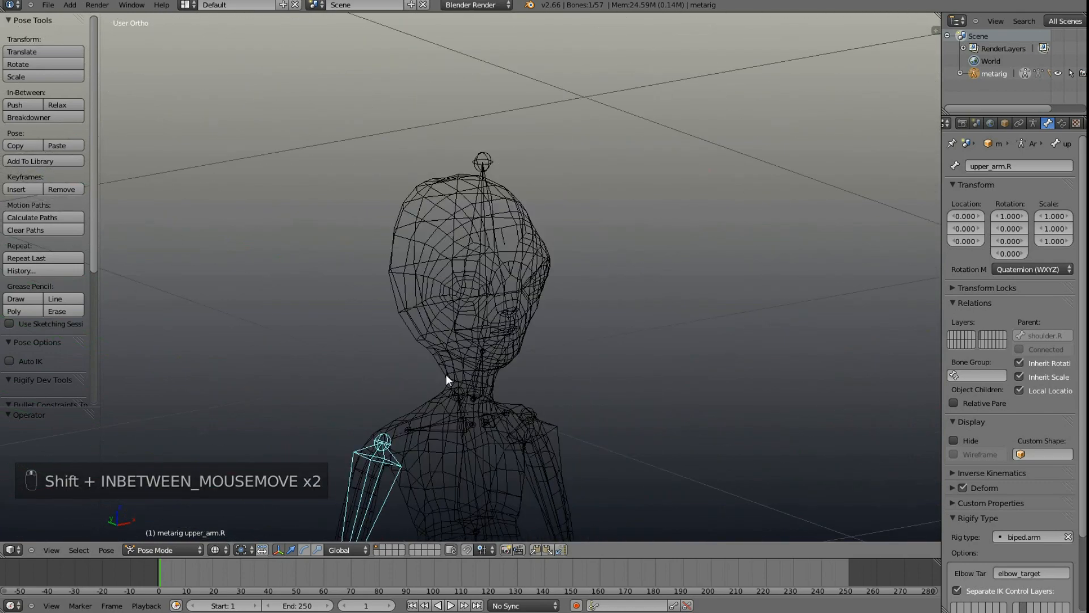
pyautogui.scroll(3, 468, 331)
pyautogui.press('Tab')
pyautogui.scroll(-1, 471, 334)
pyautogui.scroll(-2, 471, 335)
pyautogui.press('Tab')
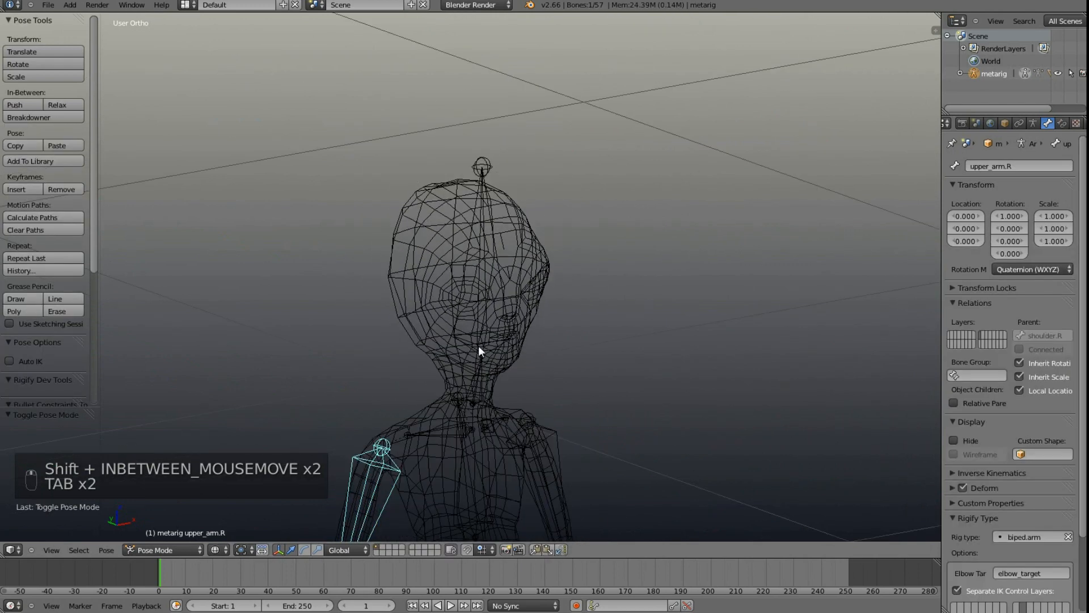
pyautogui.rightClick(458, 309)
pyautogui.press('z')
pyautogui.rightClick(421, 293)
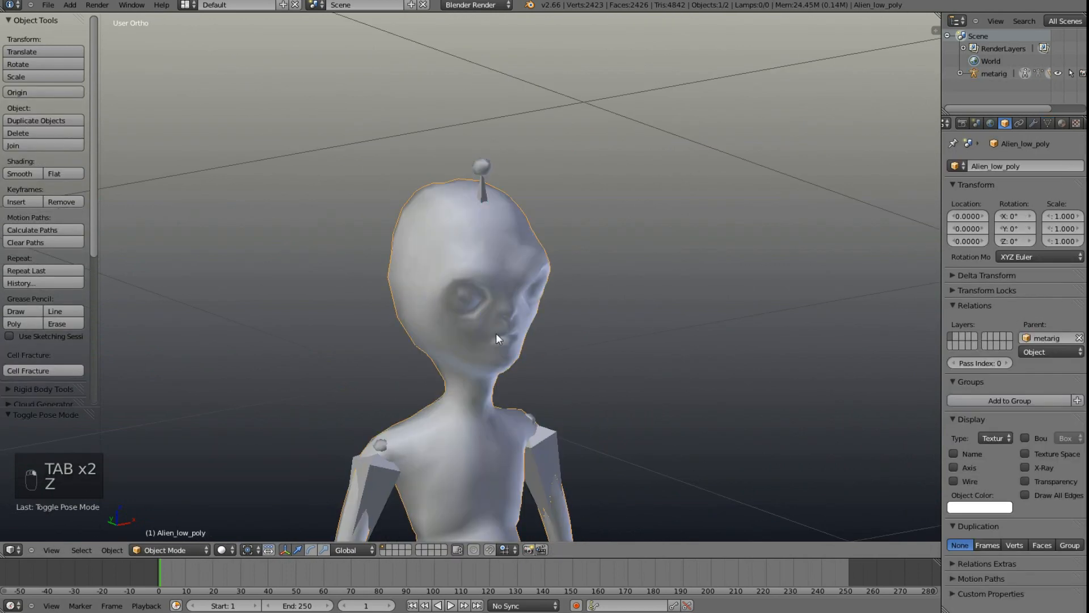
# Step: Delete the vertices of the inner eye faces in both eye sockets of Alien_low_poly to open holes for eyeballs
pyautogui.moveTo(496, 333); pyautogui.dragTo(459, 294, button='middle')
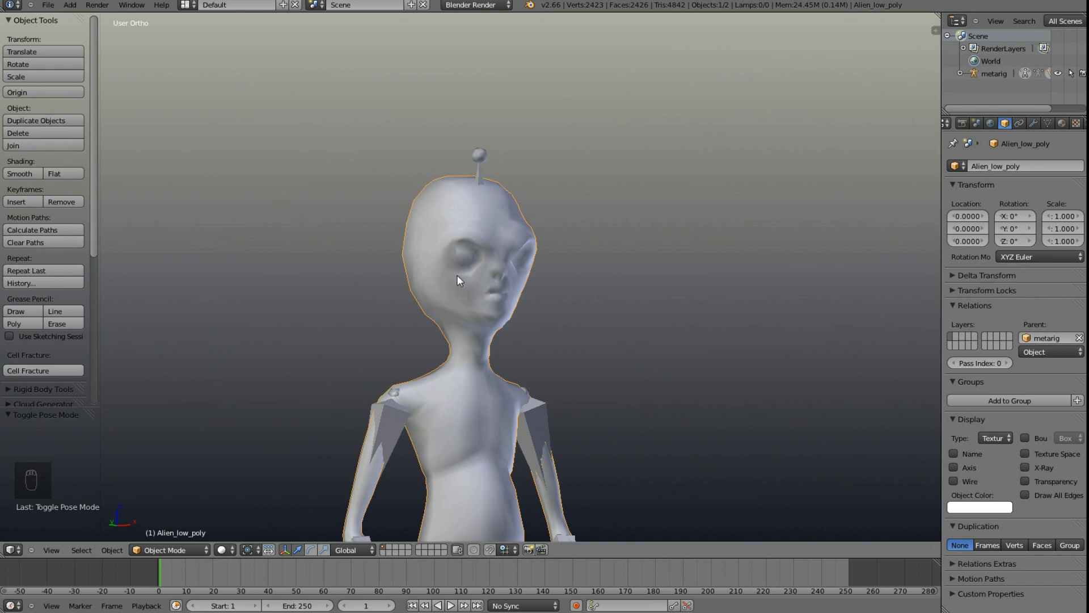
pyautogui.moveTo(458, 266); pyautogui.dragTo(484, 290, button='middle')
pyautogui.press('Tab')
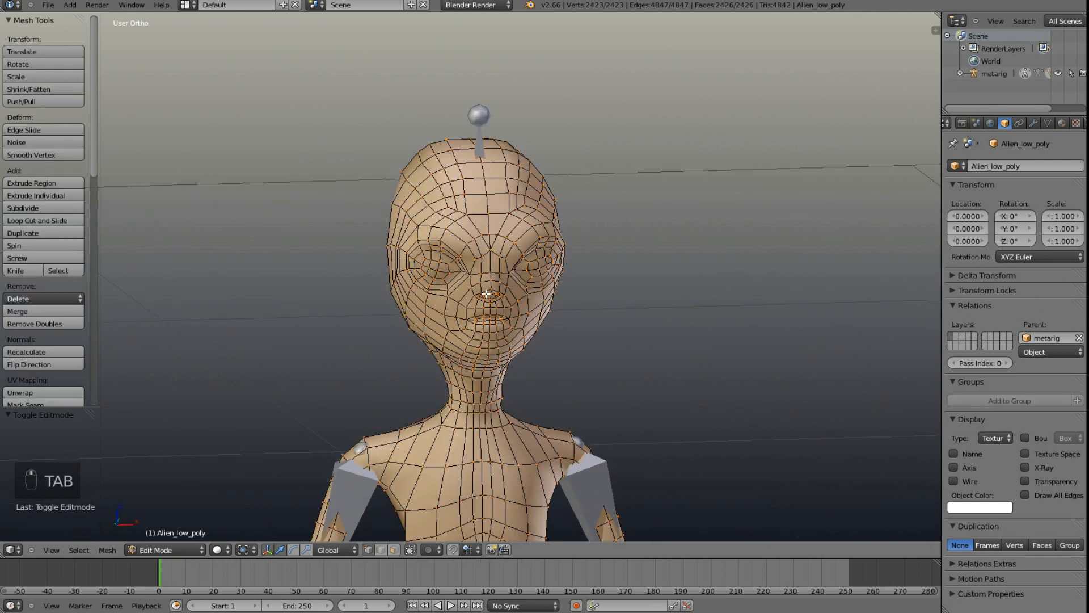
pyautogui.scroll(4, 433, 275)
pyautogui.keyDown('alt'); pyautogui.click(421, 272); pyautogui.keyUp('alt')
pyautogui.keyDown('alt'); pyautogui.click(398, 277); pyautogui.keyUp('alt')
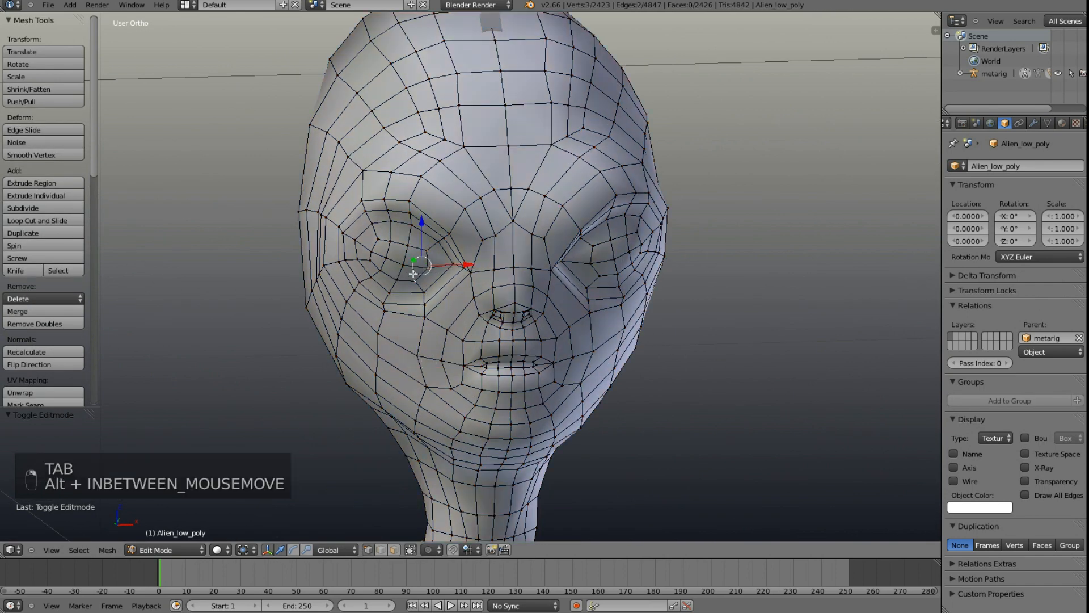
pyautogui.keyDown('shift'); pyautogui.rightClick(397, 279); pyautogui.keyUp('shift')
pyautogui.keyDown('shift'); pyautogui.rightClick(417, 280); pyautogui.keyUp('shift')
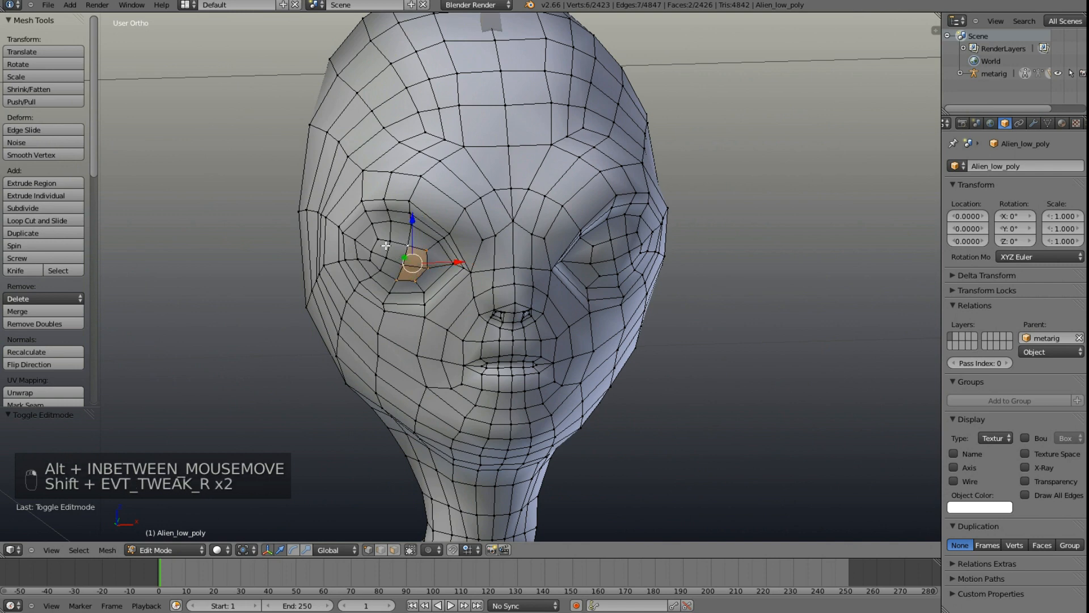
pyautogui.keyDown('shift'); pyautogui.rightClick(386, 245); pyautogui.keyUp('shift')
pyautogui.keyDown('shift'); pyautogui.rightClick(368, 258); pyautogui.keyUp('shift')
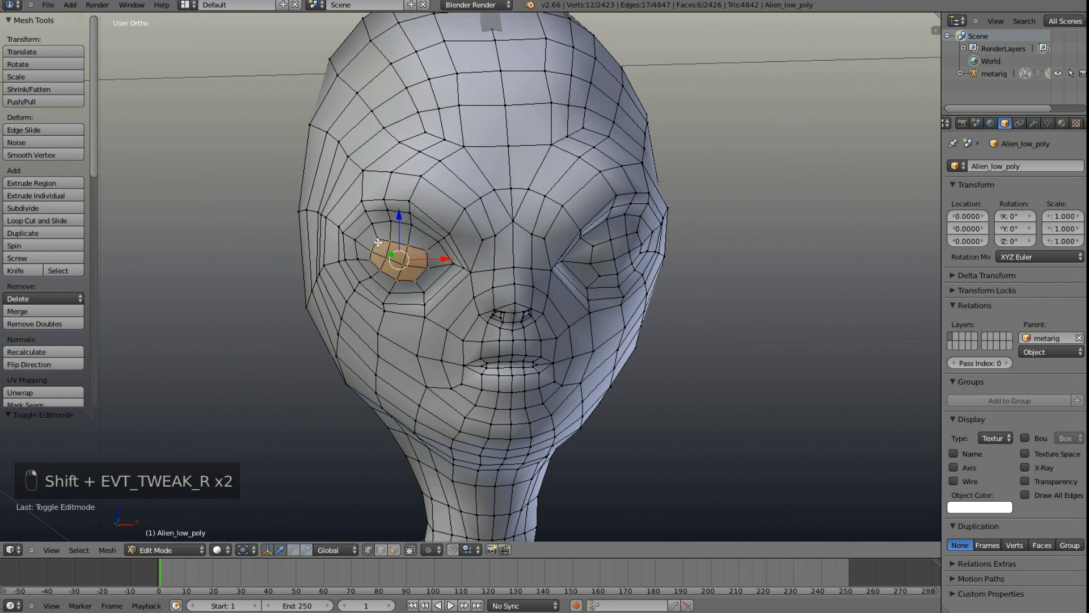
pyautogui.scroll(3, 532, 273)
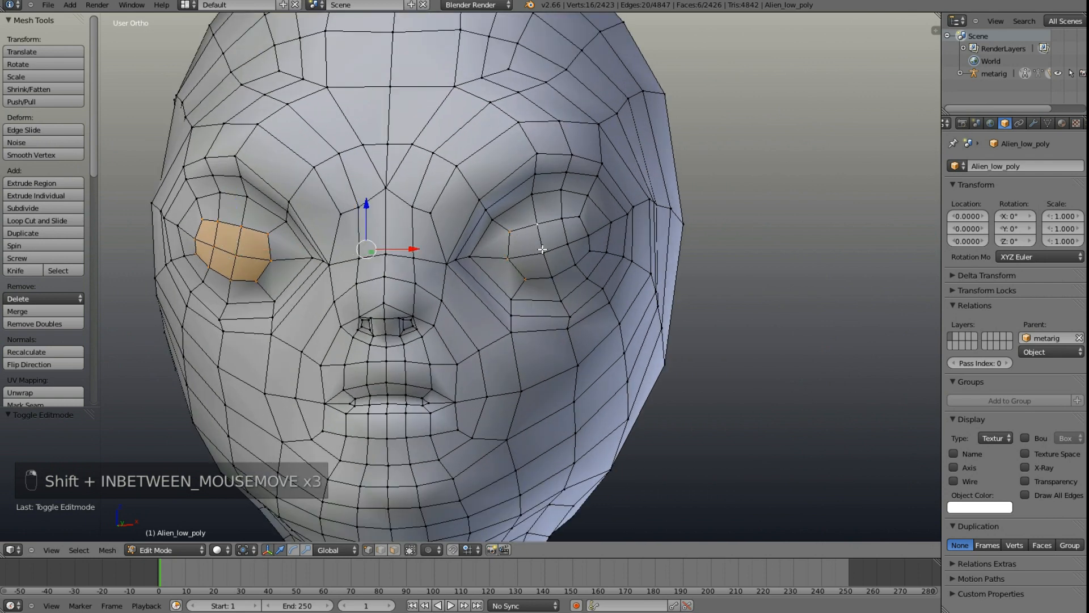
pyautogui.keyDown('shift'); pyautogui.rightClick(537, 225); pyautogui.keyUp('shift')
pyautogui.keyDown('shift'); pyautogui.rightClick(543, 252); pyautogui.keyUp('shift')
pyautogui.keyDown('shift'); pyautogui.rightClick(551, 278); pyautogui.keyUp('shift')
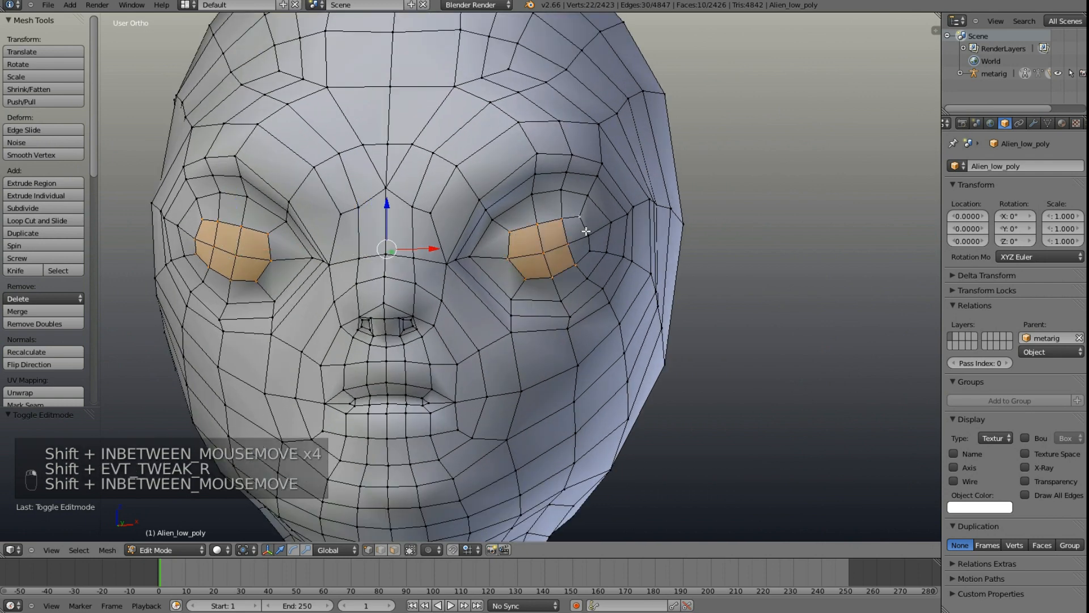
pyautogui.keyDown('shift'); pyautogui.rightClick(588, 235); pyautogui.keyUp('shift')
pyautogui.press('x')
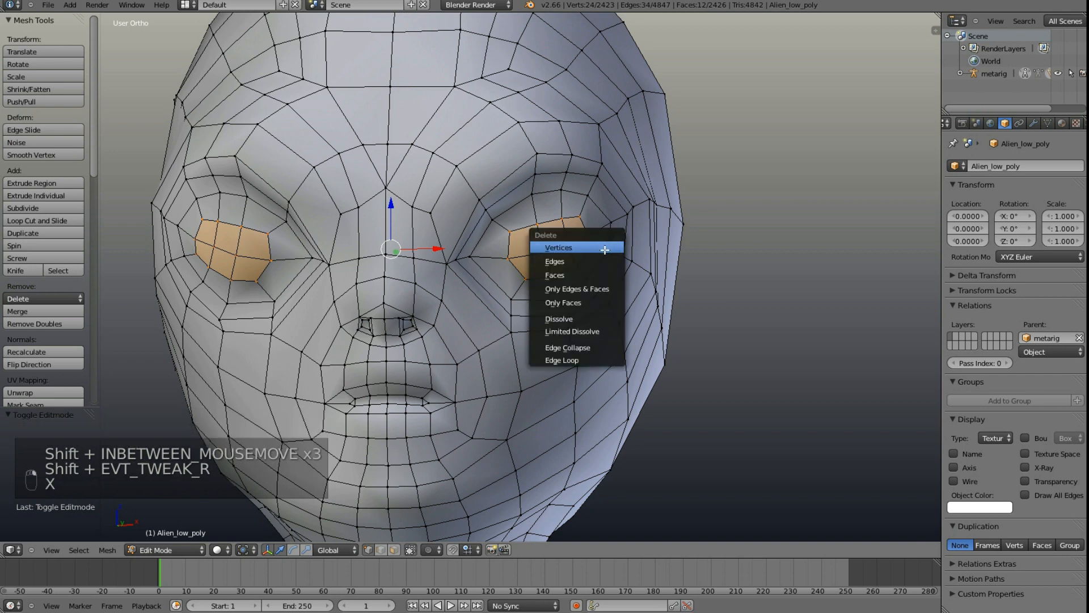
pyautogui.click(593, 253)
pyautogui.moveTo(594, 253); pyautogui.dragTo(451, 301, button='middle')
pyautogui.press('Tab')
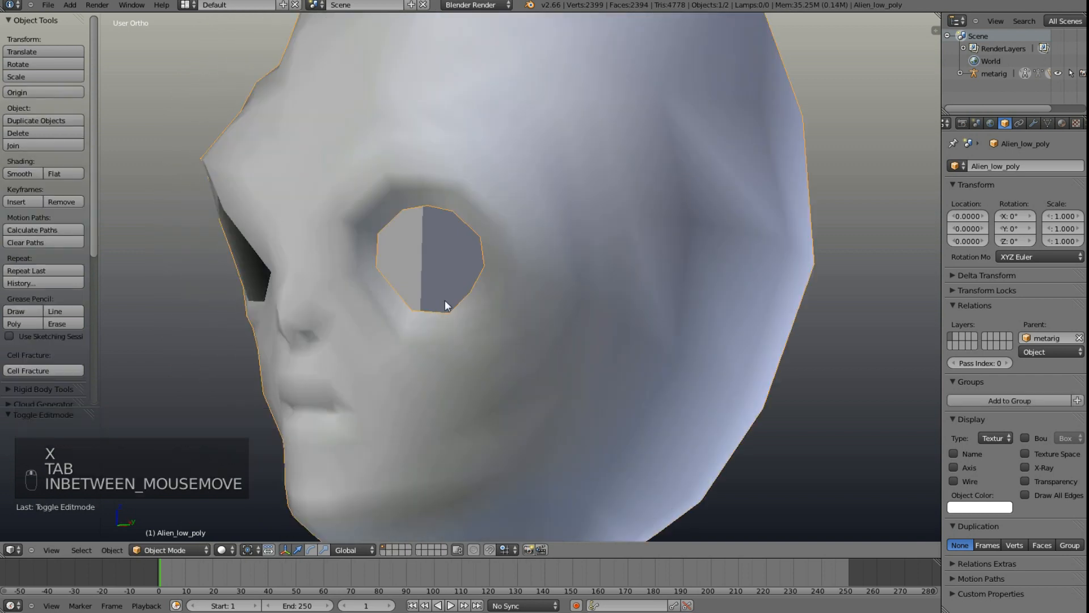
# Step: Add an icosphere mesh for an eyeball and switch the viewport to wireframe
pyautogui.scroll(-2, 445, 298)
pyautogui.hotkey('shift', 'a')
pyautogui.moveTo(415, 230)
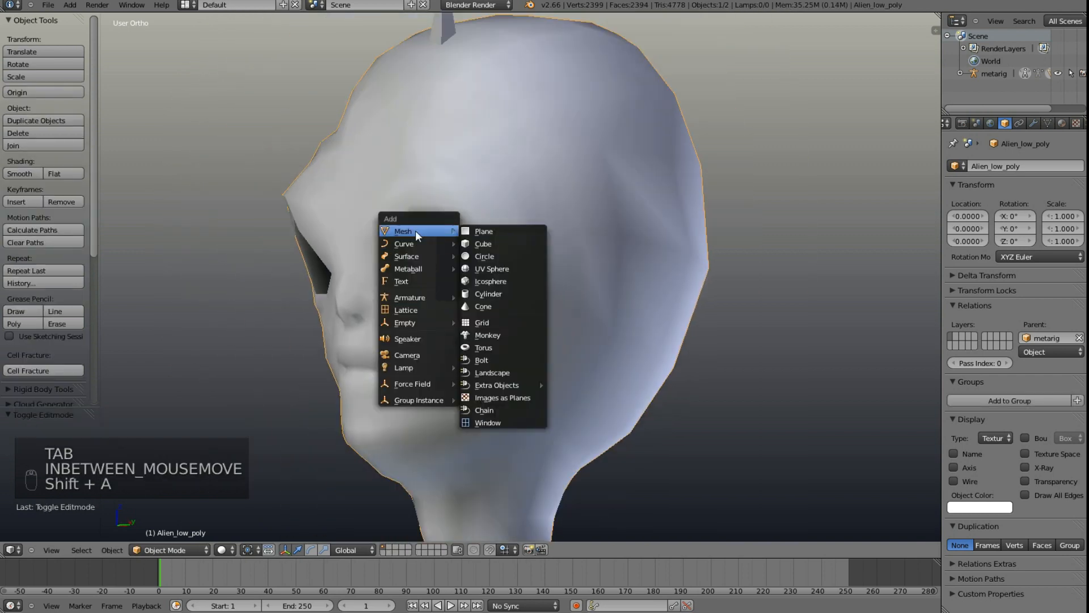
pyautogui.click(493, 281)
pyautogui.scroll(-5, 505, 306)
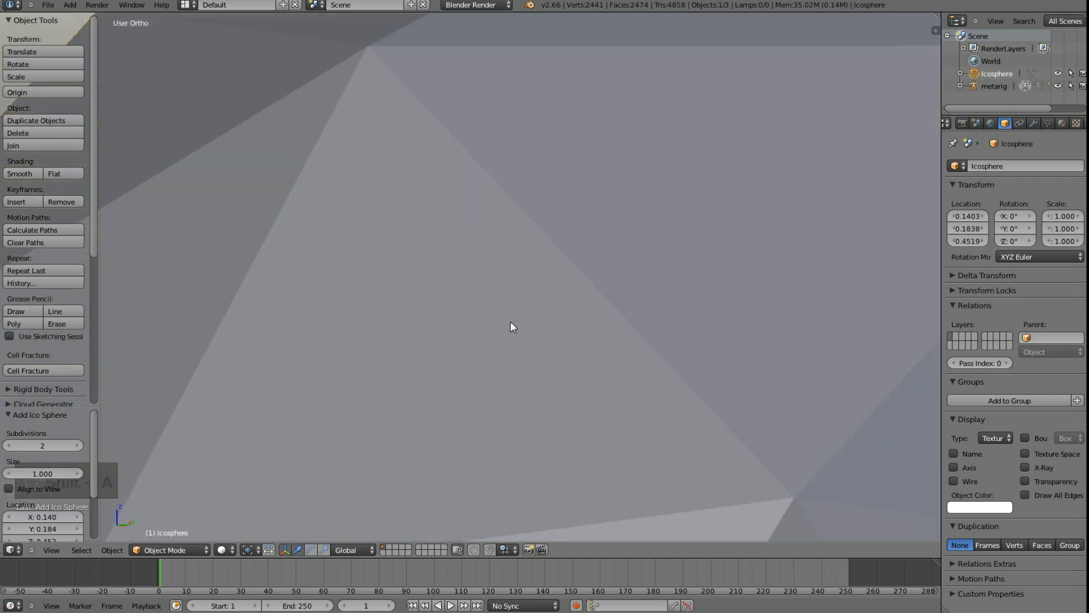
pyautogui.press('z')
pyautogui.scroll(-4, 504, 309)
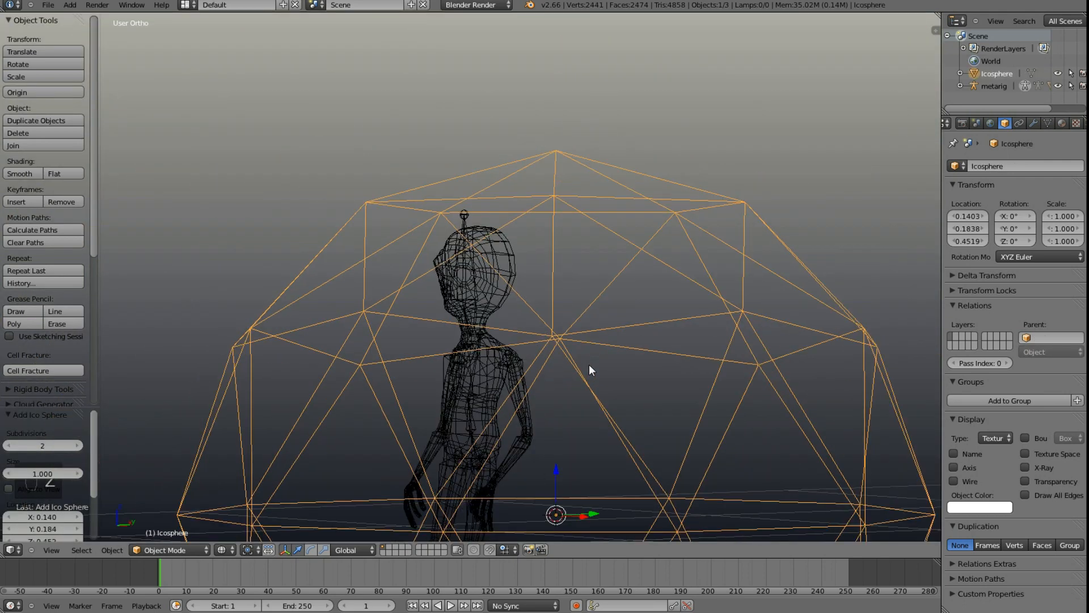
# Step: Delete the icosphere and return the viewport to solid shading
pyautogui.press('x')
pyautogui.click(577, 365)
pyautogui.press('z')
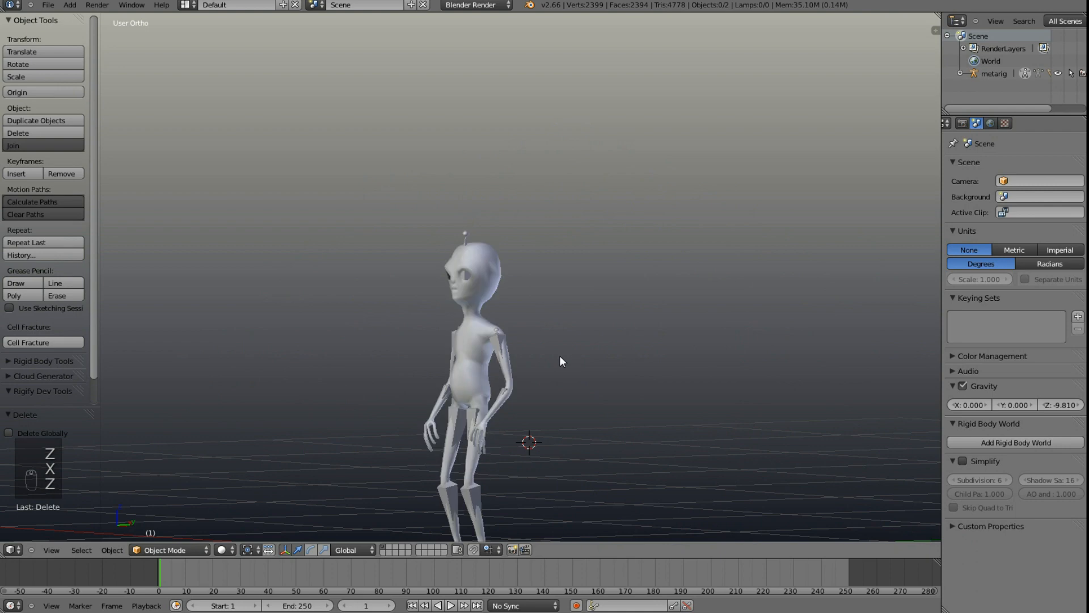
# Step: Add a UV sphere with 32 segments and 16 rings for the eyeball and give it smooth shading
pyautogui.hotkey('shift', 'a')
pyautogui.moveTo(559, 356)
pyautogui.click(611, 391)
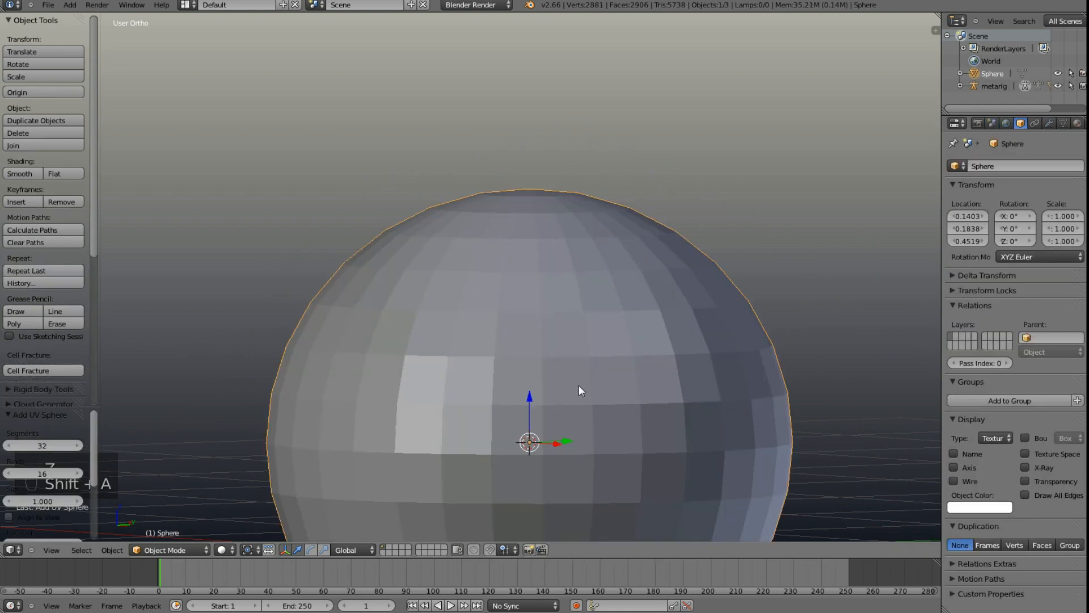
pyautogui.click(22, 173)
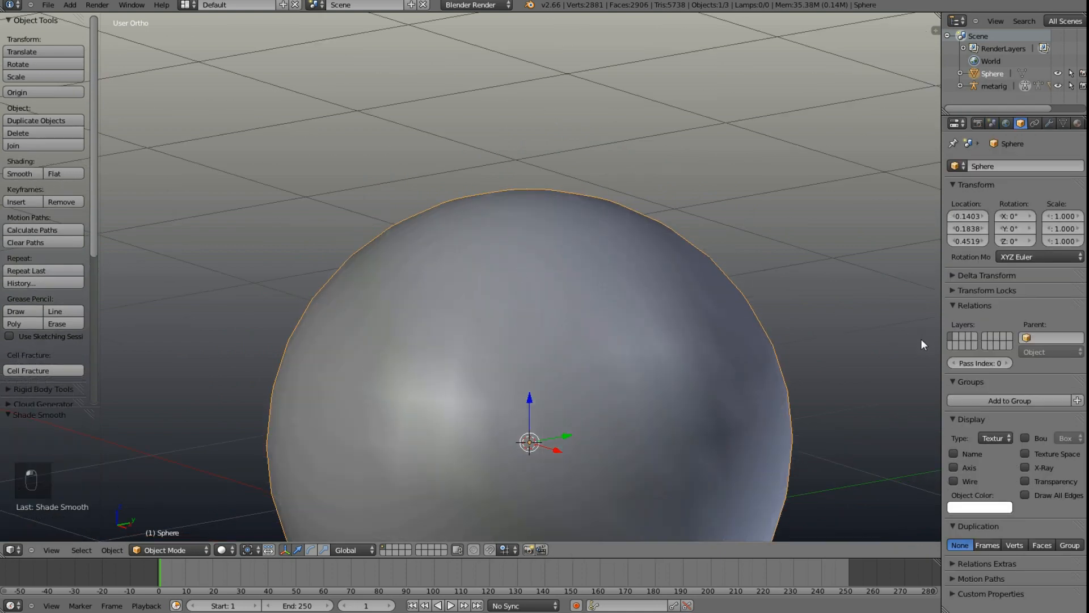
# Step: Scale the sphere down to about 0.0365 and raise it about 0.714 along Z to head height
pyautogui.scroll(-2, 921, 338)
pyautogui.press('s')
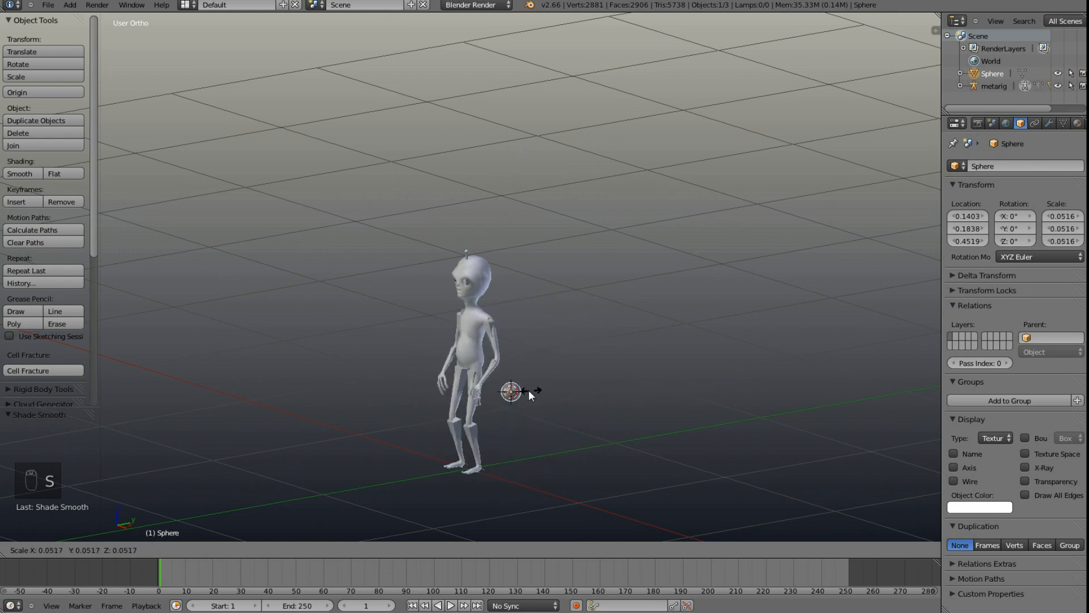
pyautogui.click(525, 390)
pyautogui.press('g')
pyautogui.press('z')
pyautogui.click(533, 234)
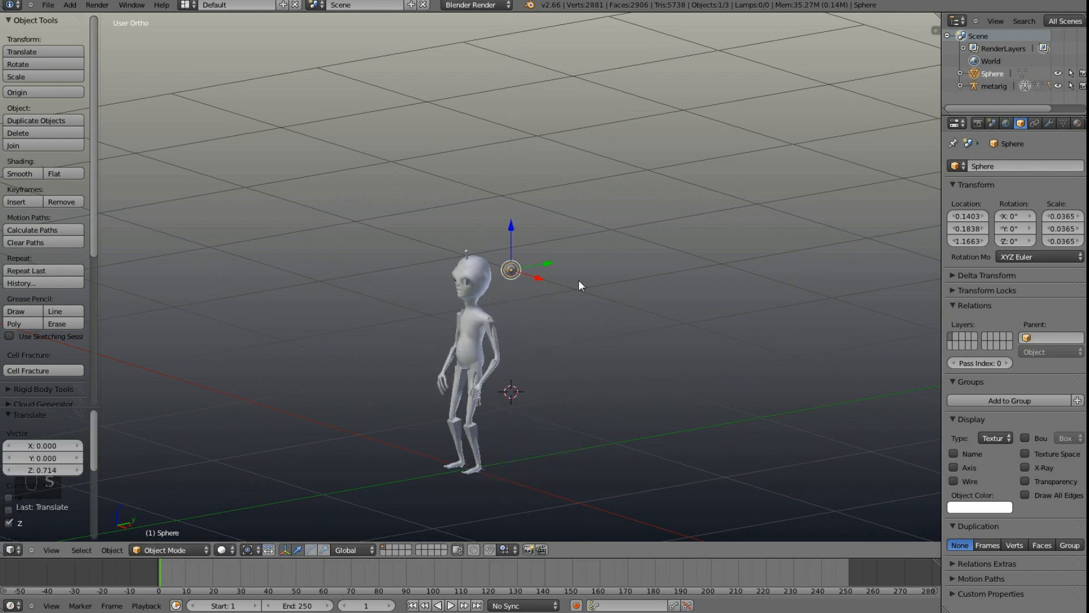
# Step: Move the sphere about -0.228 along Y, towards the front of the alien's head
pyautogui.moveTo(578, 282); pyautogui.dragTo(559, 264, button='middle')
pyautogui.scroll(2, 605, 263)
pyautogui.scroll(3, 593, 264)
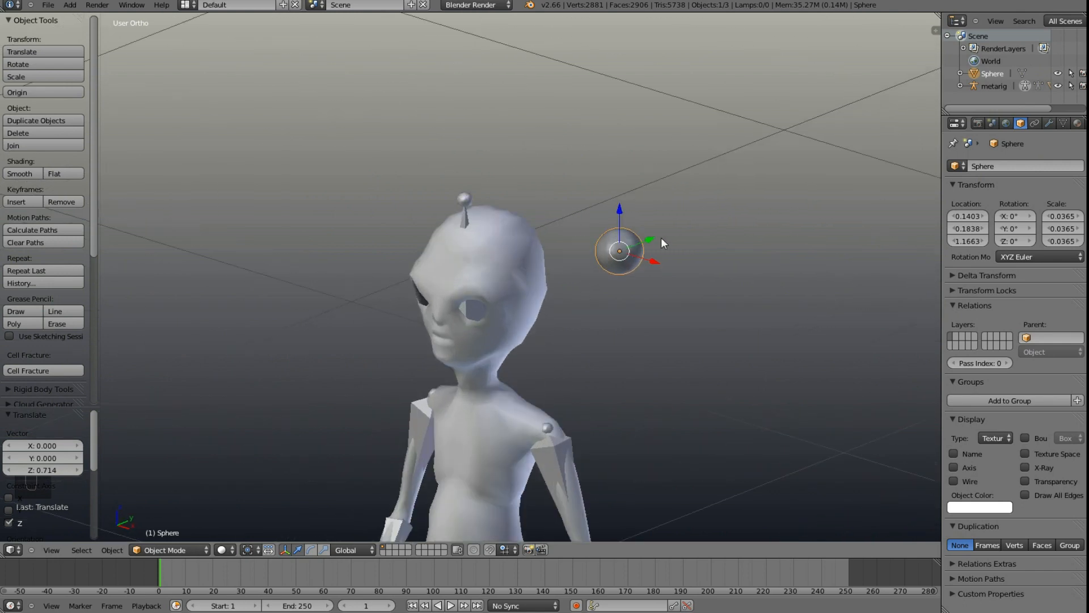
pyautogui.press('g')
pyautogui.press('y')
pyautogui.click(555, 316)
# Step: Lower the sphere about 0.054 along Z and shift it about -0.095 along X into the alien's left eye socket
pyautogui.moveTo(550, 322); pyautogui.dragTo(585, 285, button='middle')
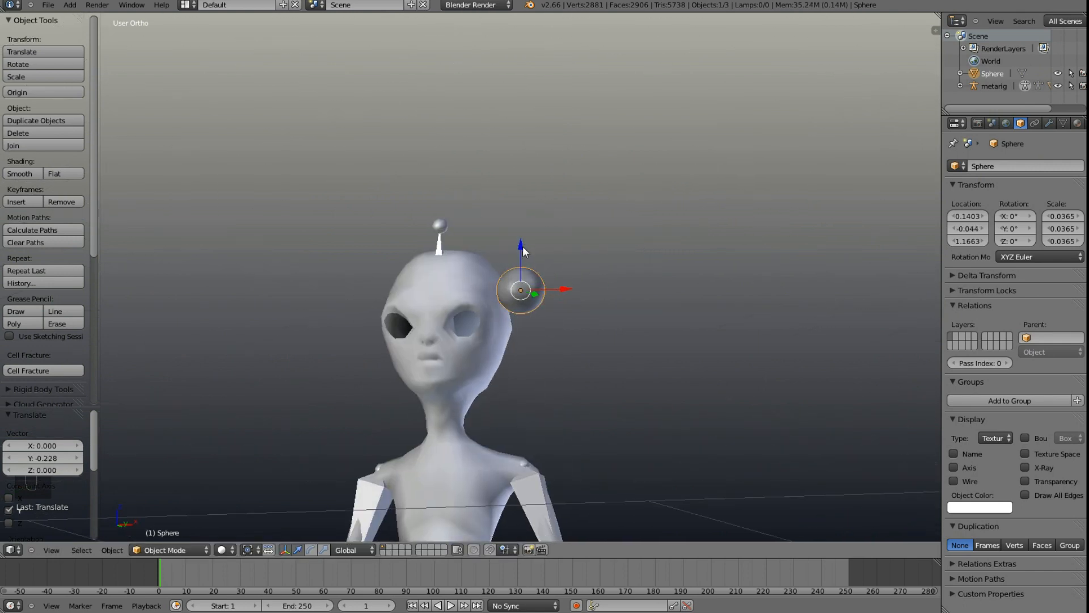
pyautogui.press('g')
pyautogui.press('z')
pyautogui.click(518, 280)
pyautogui.moveTo(519, 290); pyautogui.dragTo(573, 348, button='middle')
pyautogui.press('g')
pyautogui.press('x')
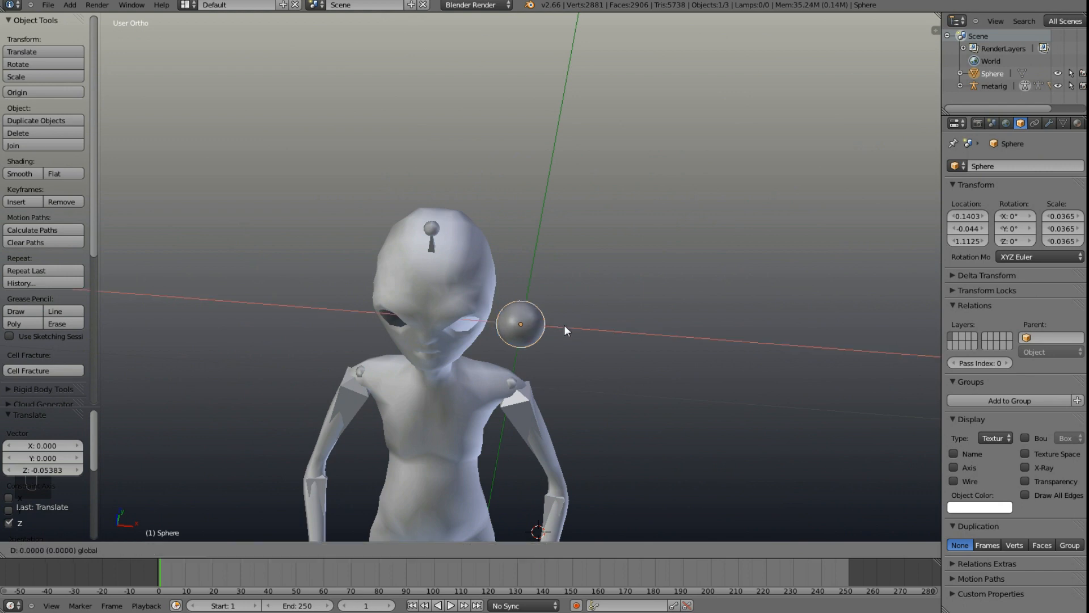
pyautogui.click(511, 329)
pyautogui.scroll(6, 491, 365)
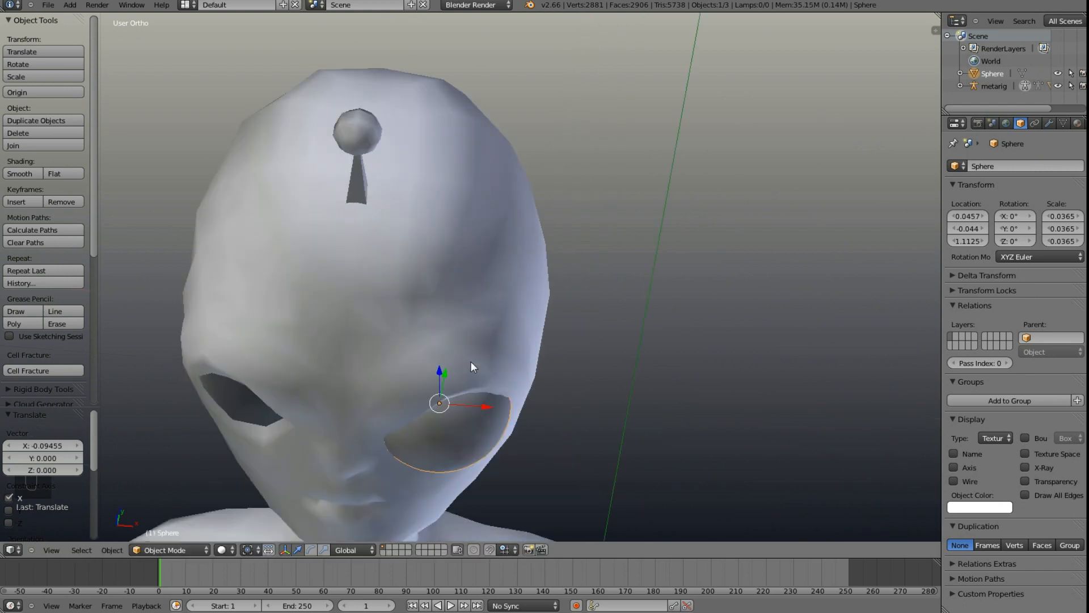
# Step: Adjust the sphere's depth in the left eye socket along Y to a location of about -0.048
pyautogui.moveTo(426, 336); pyautogui.dragTo(369, 306, button='middle')
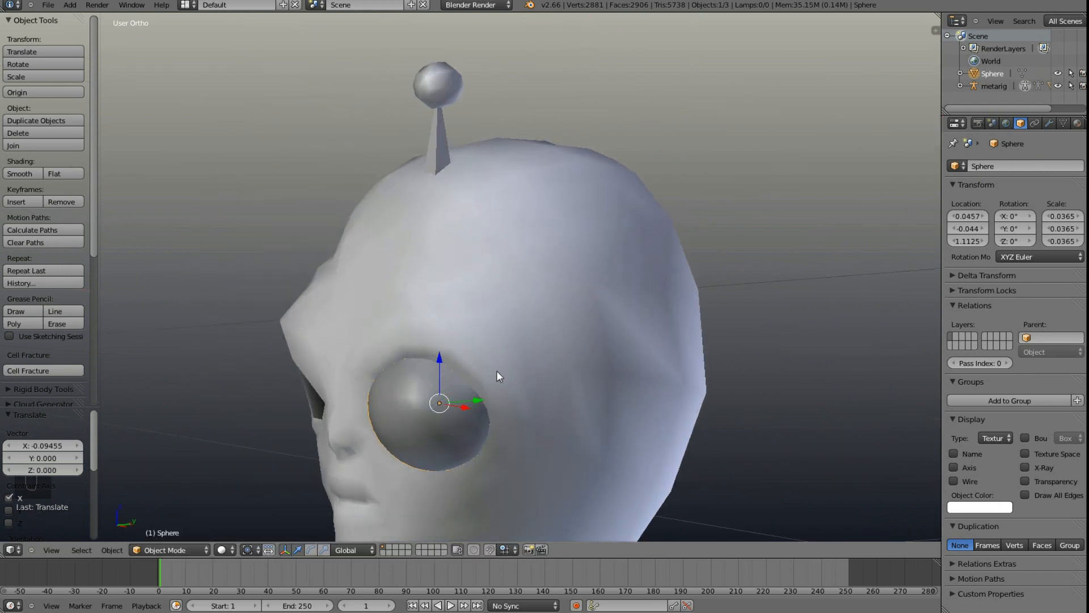
pyautogui.press('g')
pyautogui.press('y')
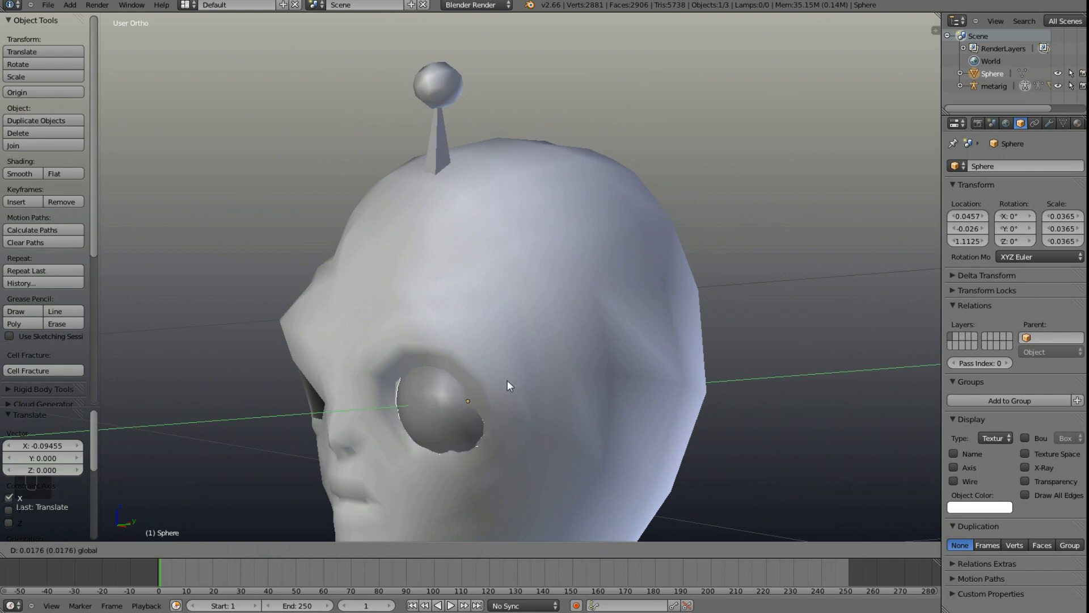
pyautogui.click(498, 407)
pyautogui.press('g')
pyautogui.press('y')
pyautogui.click(503, 377)
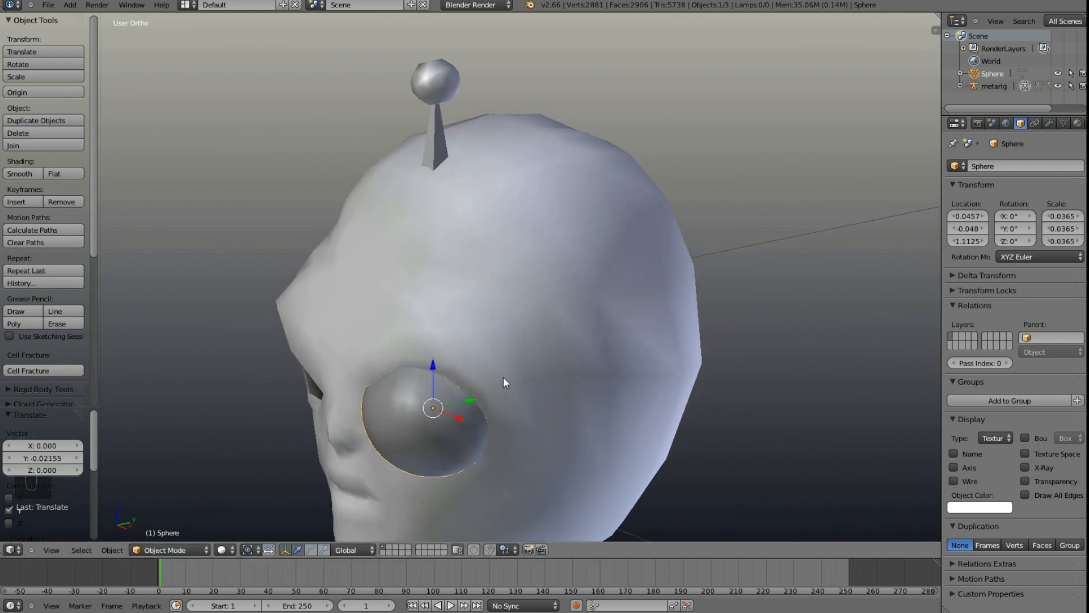
# Step: Enlarge the eyeball sphere to a scale of about 0.0415 and push it back about 0.031 along Y into the head
pyautogui.moveTo(503, 376); pyautogui.dragTo(542, 353, button='middle')
pyautogui.press('s')
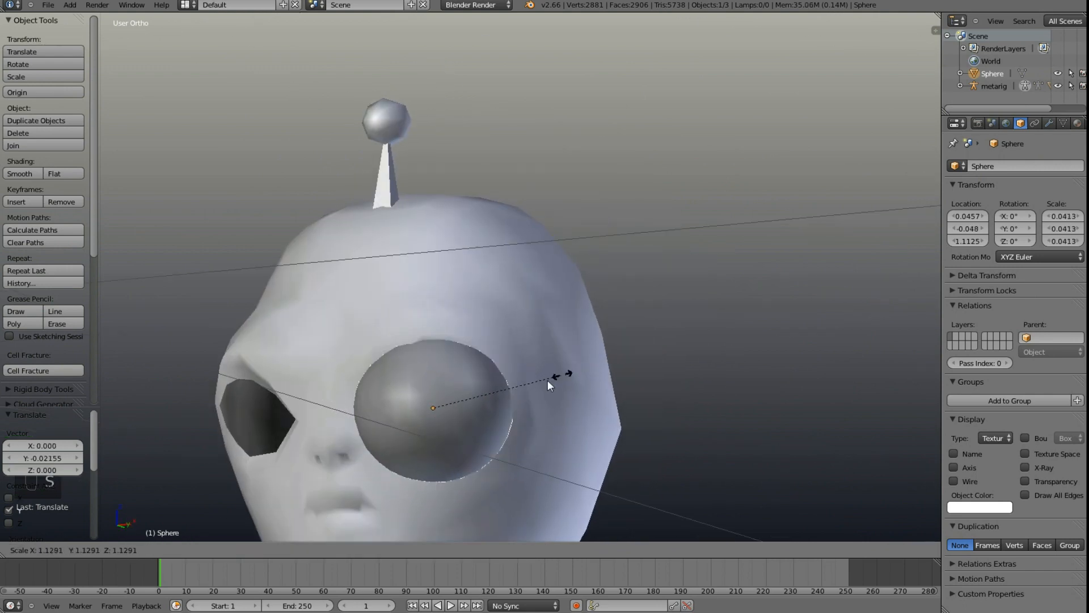
pyautogui.click(564, 382)
pyautogui.moveTo(517, 407); pyautogui.dragTo(554, 423, button='middle')
pyautogui.press('g')
pyautogui.press('y')
pyautogui.click(486, 441)
# Step: Fit the eyeball in its socket by moving it about -0.012 along X and raising it about 0.001 along Z
pyautogui.press('g')
pyautogui.press('x')
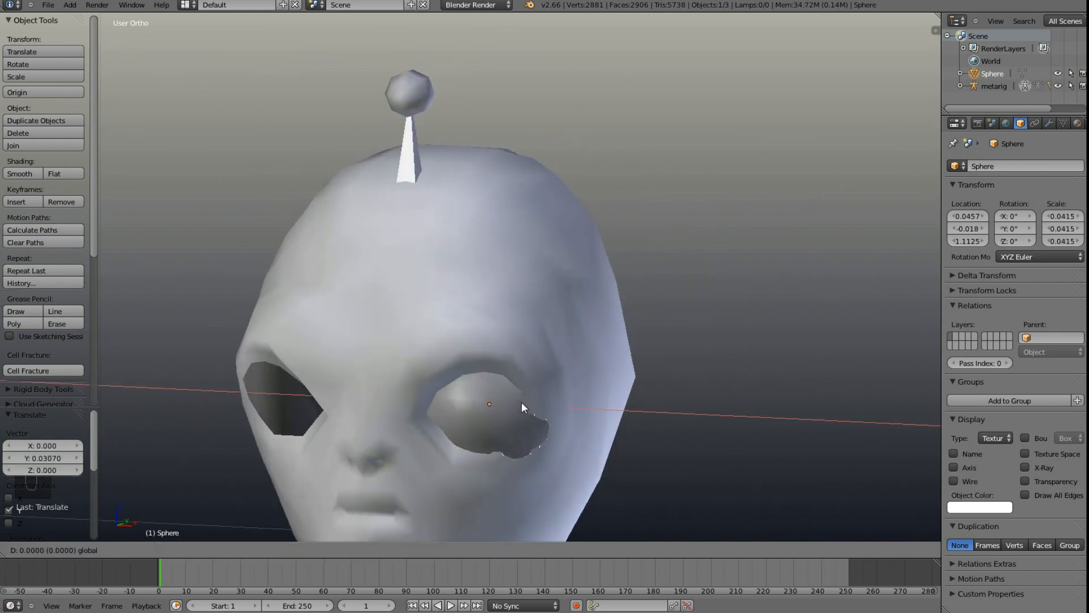
pyautogui.click(510, 400)
pyautogui.moveTo(486, 413); pyautogui.dragTo(481, 290, button='middle')
pyautogui.scroll(4, 482, 296)
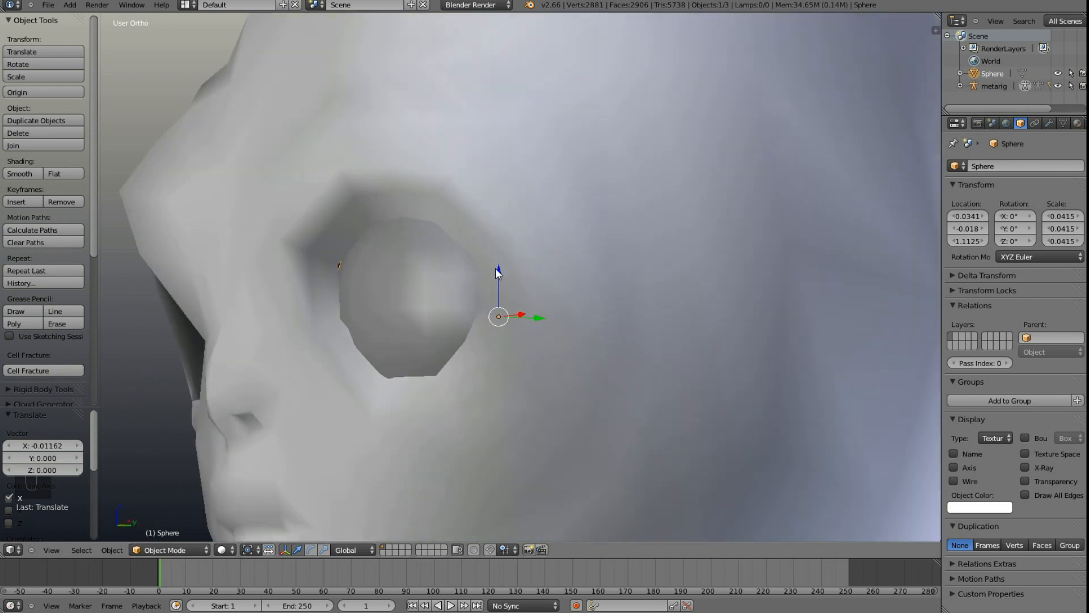
pyautogui.moveTo(495, 268); pyautogui.dragTo(496, 264)
# Step: Rotate the eyeball sphere 90° around the X axis so its pole faces forward
pyautogui.moveTo(496, 264); pyautogui.dragTo(570, 396, button='middle')
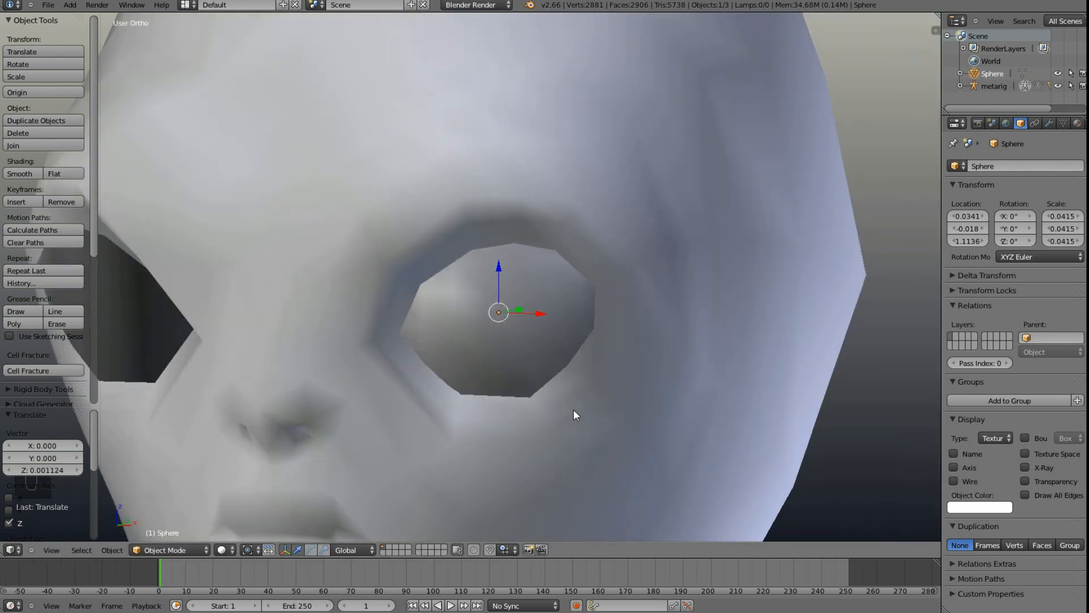
pyautogui.press('r')
pyautogui.press('x')
pyautogui.press('9')
pyautogui.press('0')
pyautogui.press('Return')
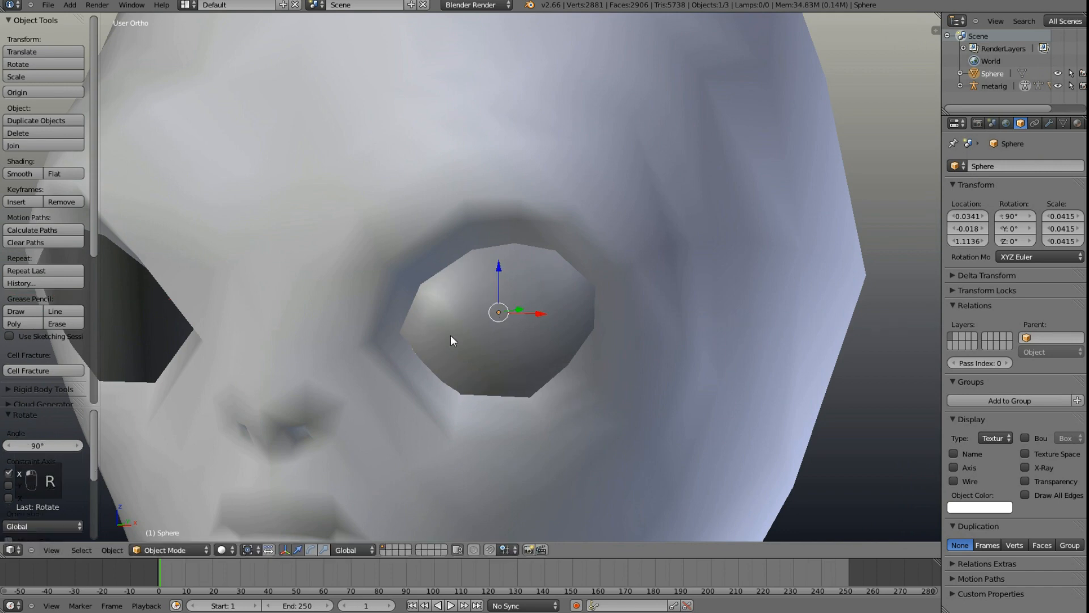
# Step: Reselect the eyeball sphere and examine the orientation of its poles in wireframe and solid shading
pyautogui.rightClick(454, 325)
pyautogui.scroll(-1, 468, 328)
pyautogui.scroll(2, 478, 326)
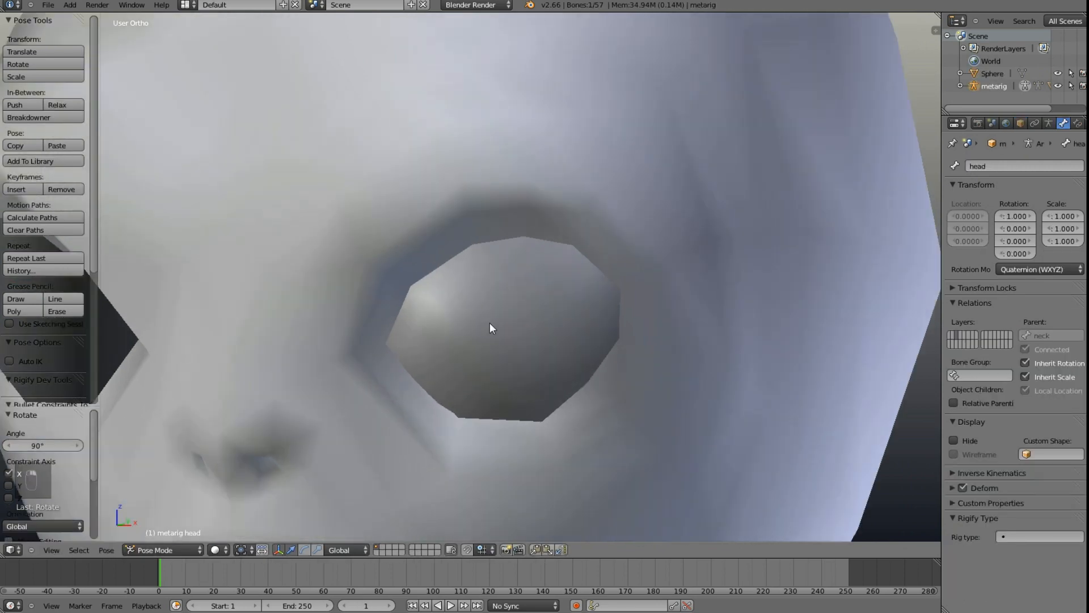
pyautogui.press('z')
pyautogui.rightClick(553, 331)
pyautogui.scroll(-2, 457, 345)
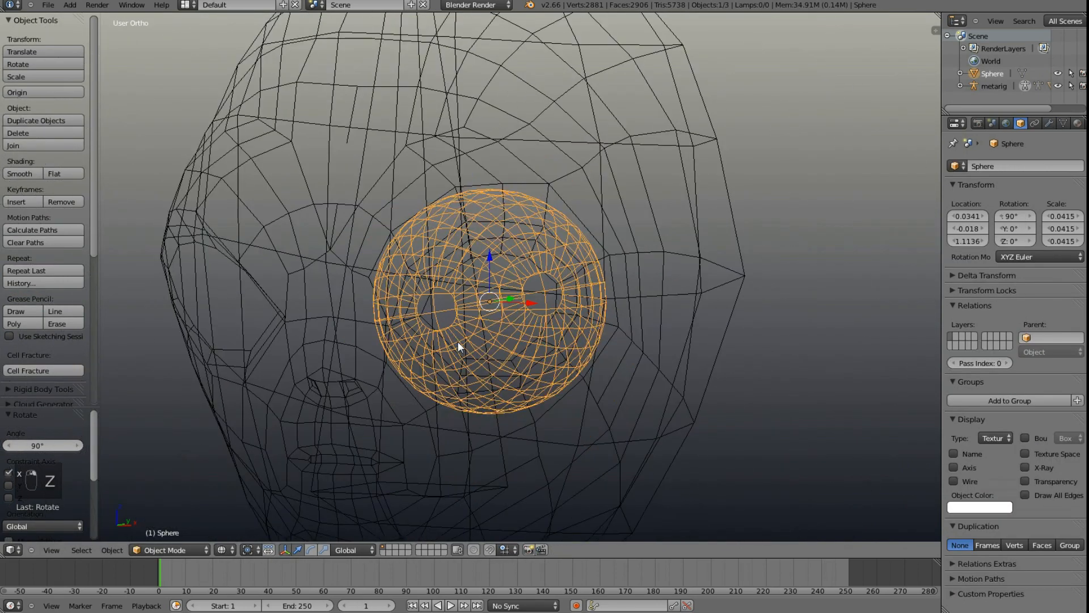
pyautogui.press('z')
pyautogui.press('z')
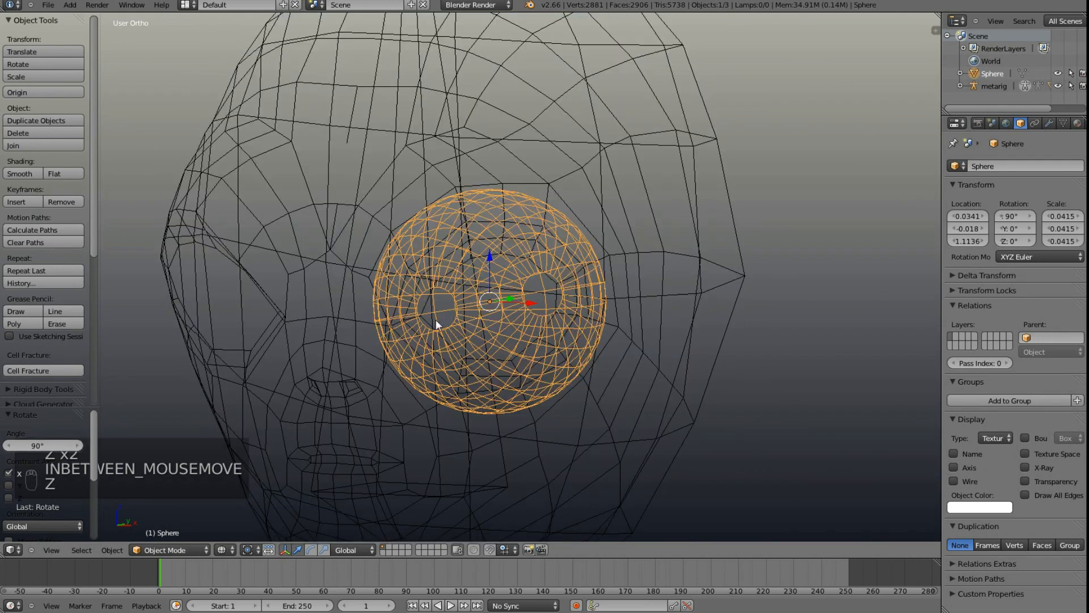
pyautogui.press('z')
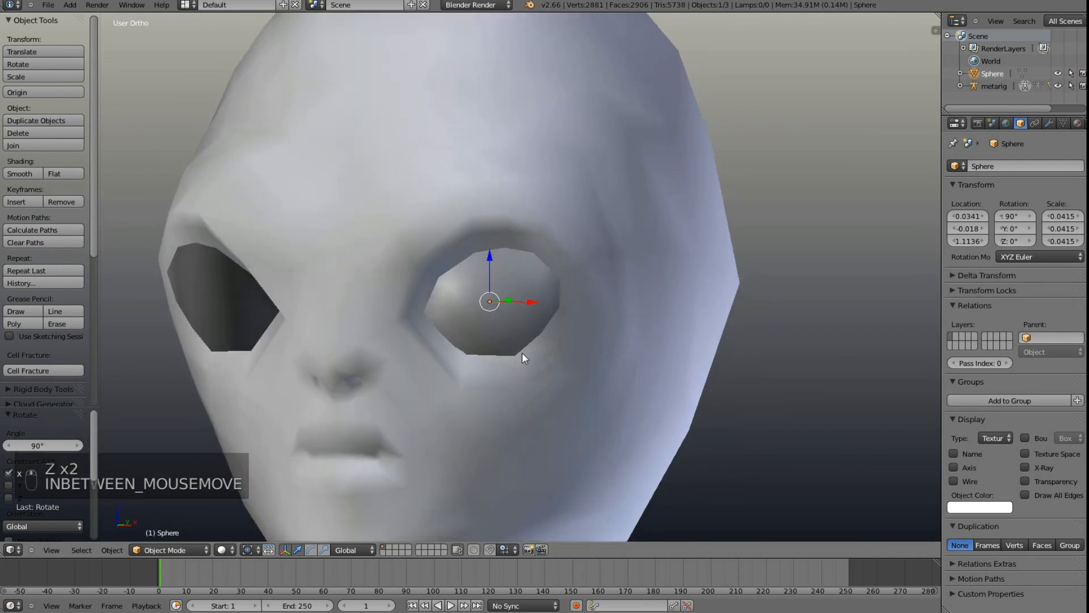
# Step: Rotate the eyeball about 24.6° around global Z in wireframe display, and return the viewport to solid shading
pyautogui.press('z')
pyautogui.scroll(-2, 547, 358)
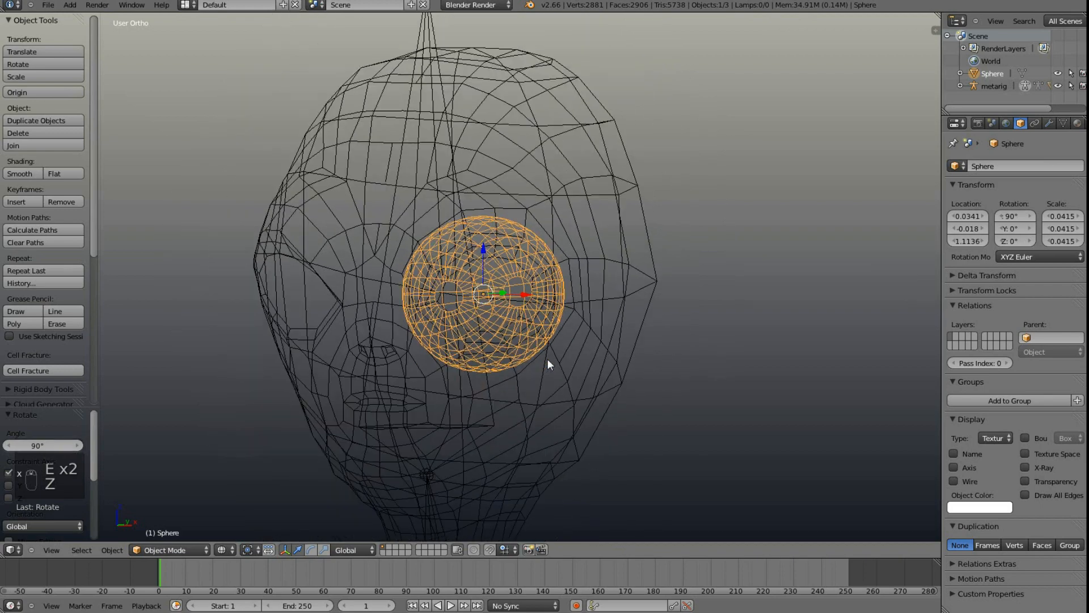
pyautogui.scroll(1, 547, 359)
pyautogui.press('r')
pyautogui.press('z')
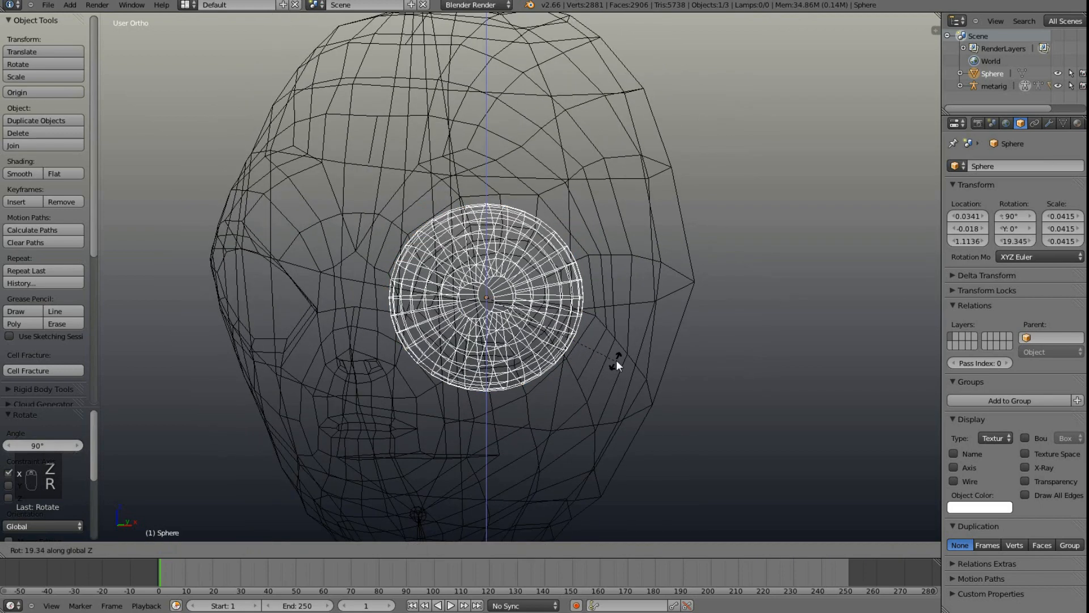
pyautogui.click(640, 356)
pyautogui.press('z')
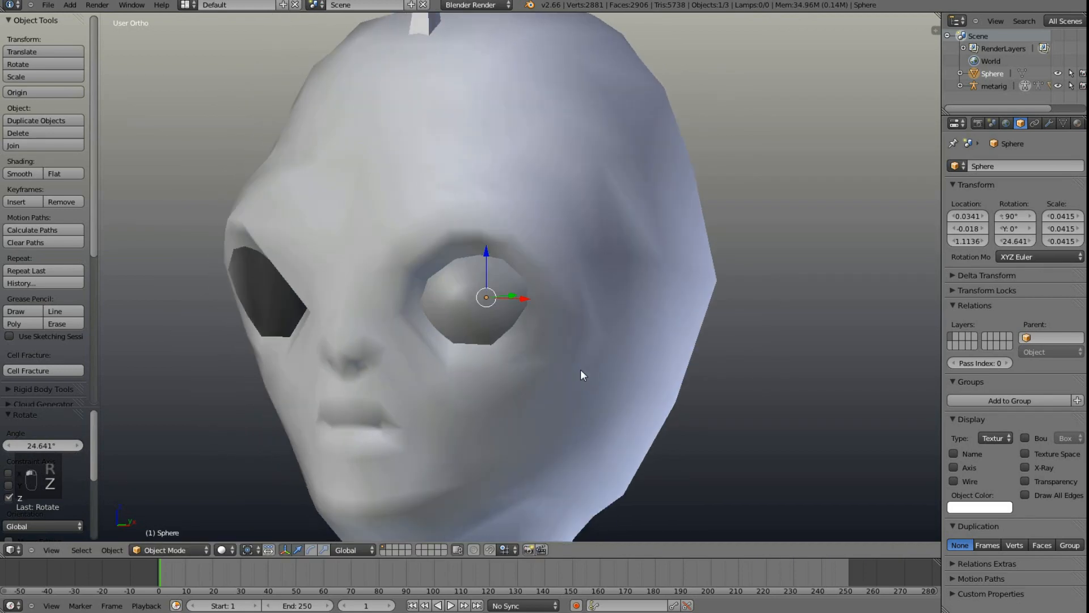
# Step: In Edit Mode on the eyeball sphere, select the front pole vertex together with the first edge loop around it
pyautogui.press('Tab')
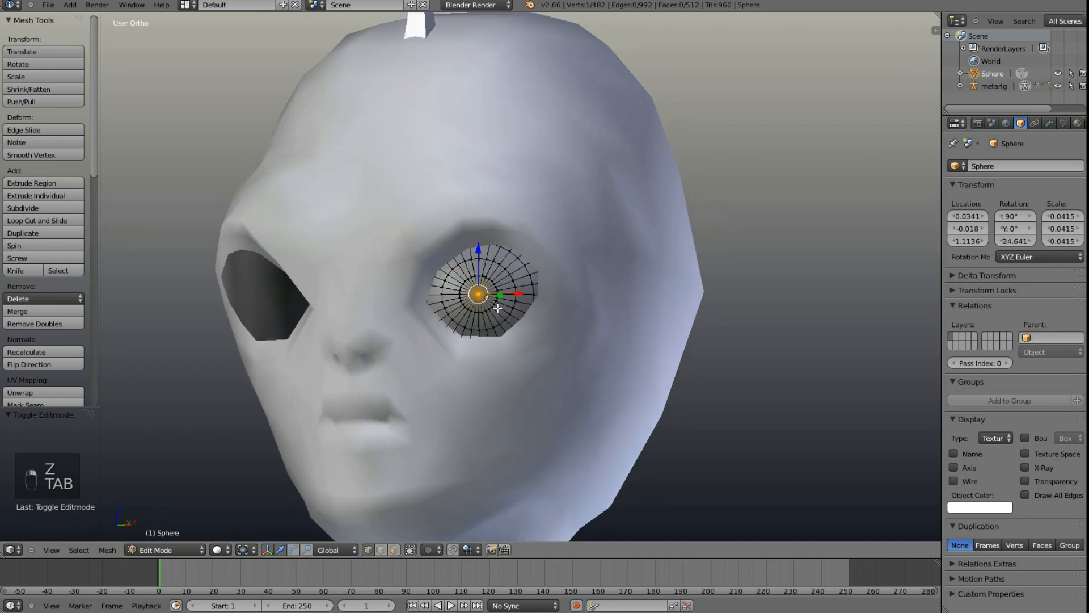
pyautogui.scroll(4, 497, 308)
pyautogui.press('x')
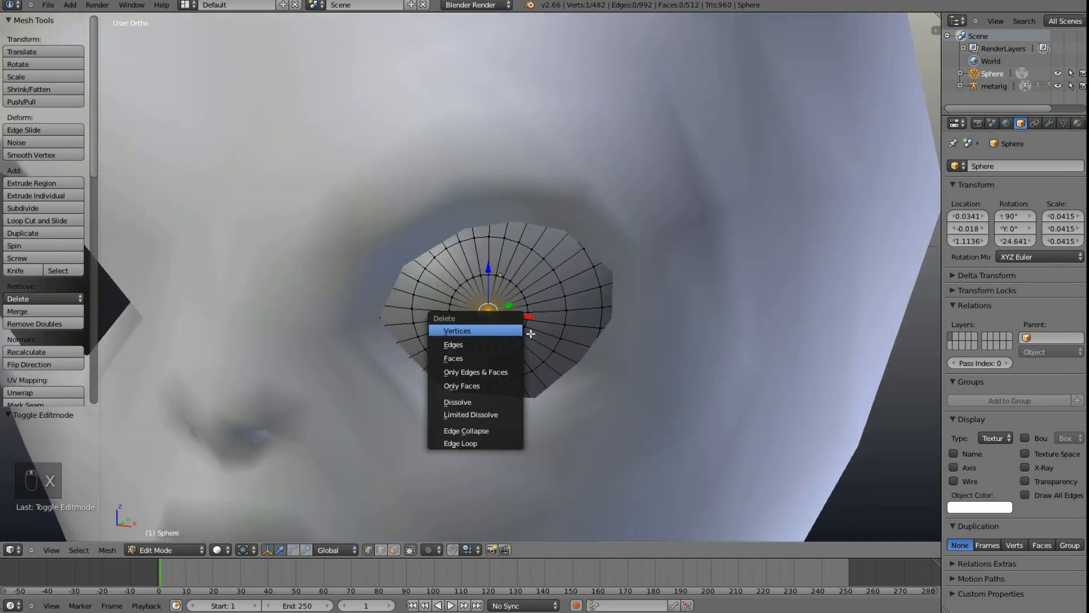
pyautogui.keyDown('alt'); pyautogui.keyDown('shift'); pyautogui.rightClick(525, 300); pyautogui.keyUp('shift'); pyautogui.keyUp('alt')
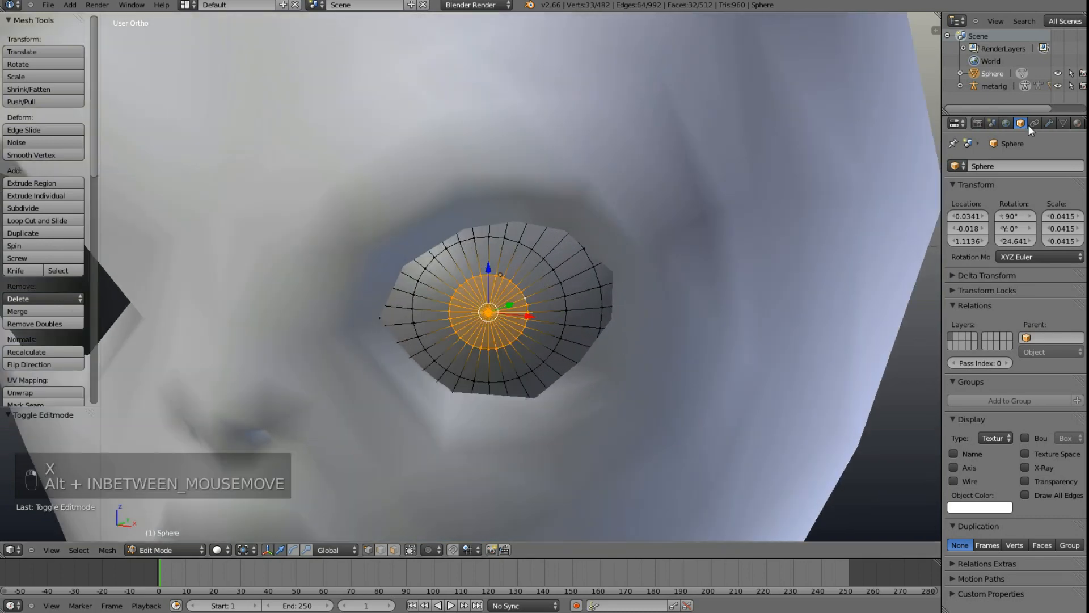
# Step: Create a material named "eye white" on the eyeball sphere
pyautogui.click(1077, 123)
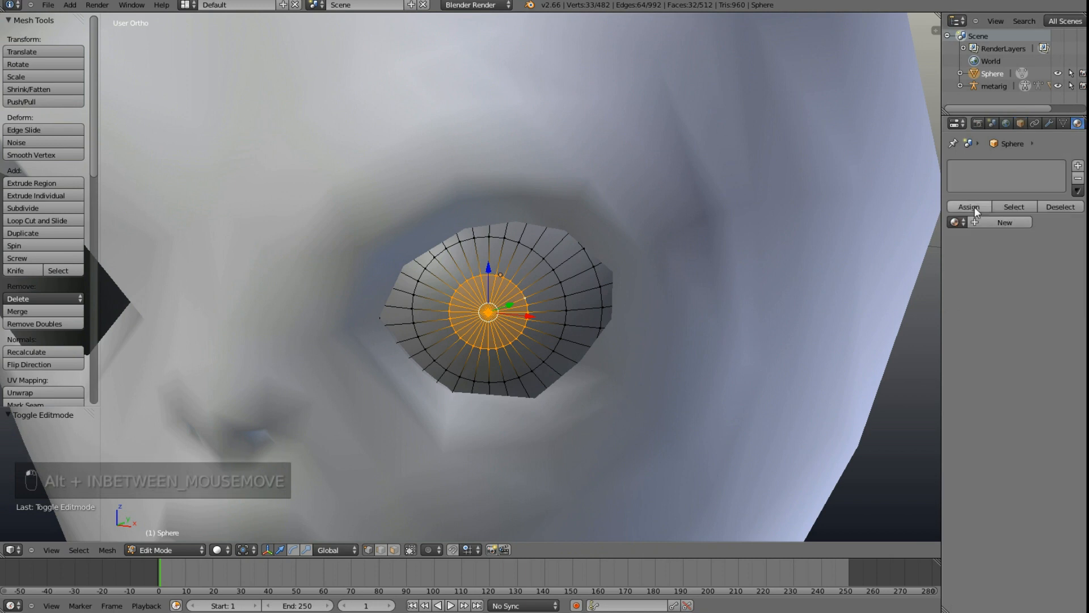
pyautogui.click(991, 220)
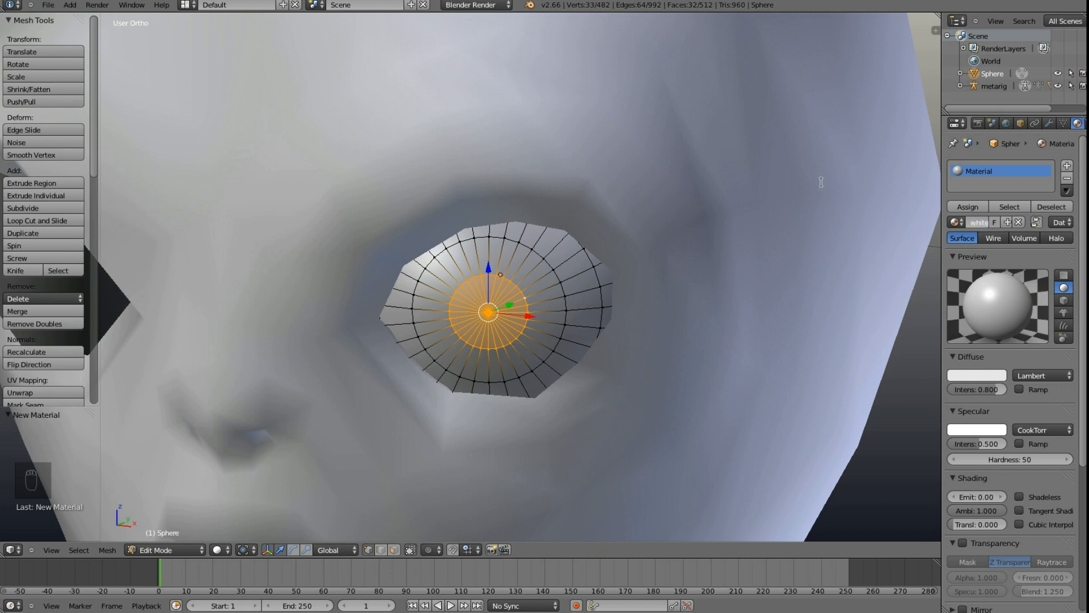
pyautogui.press('Return')
# Step: Add two more material slots to the eyeball with new materials named "eye puipil" and "eye iris"
pyautogui.click(1067, 166)
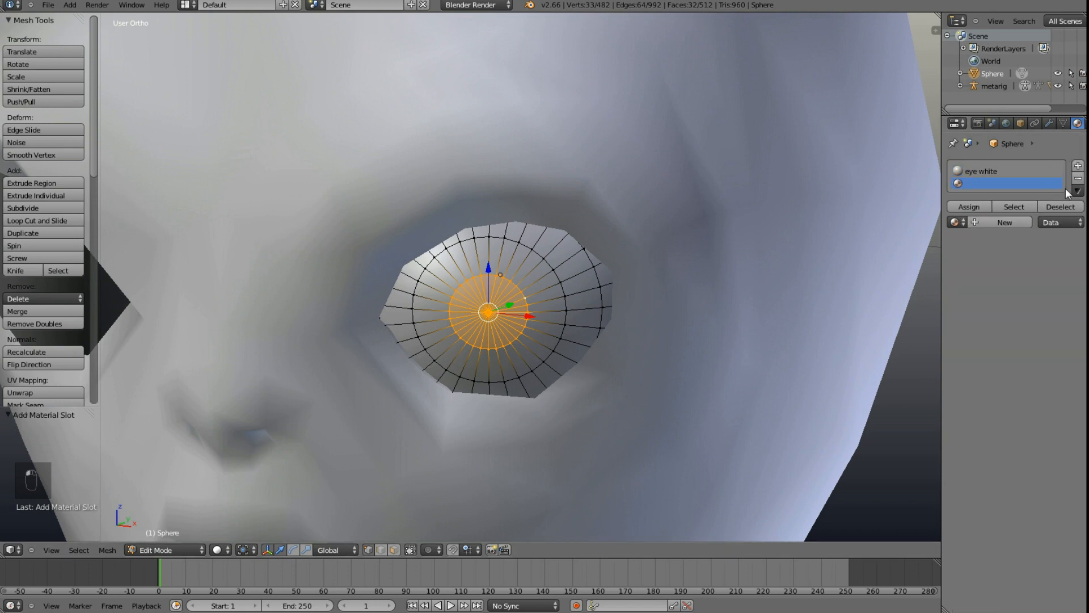
pyautogui.click(991, 223)
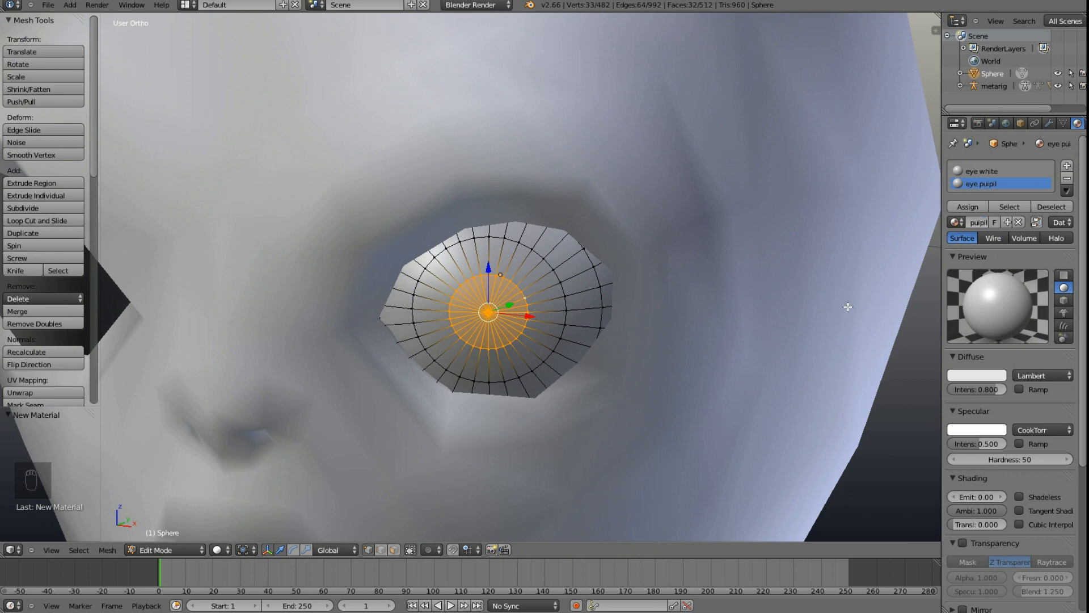
pyautogui.click(1067, 166)
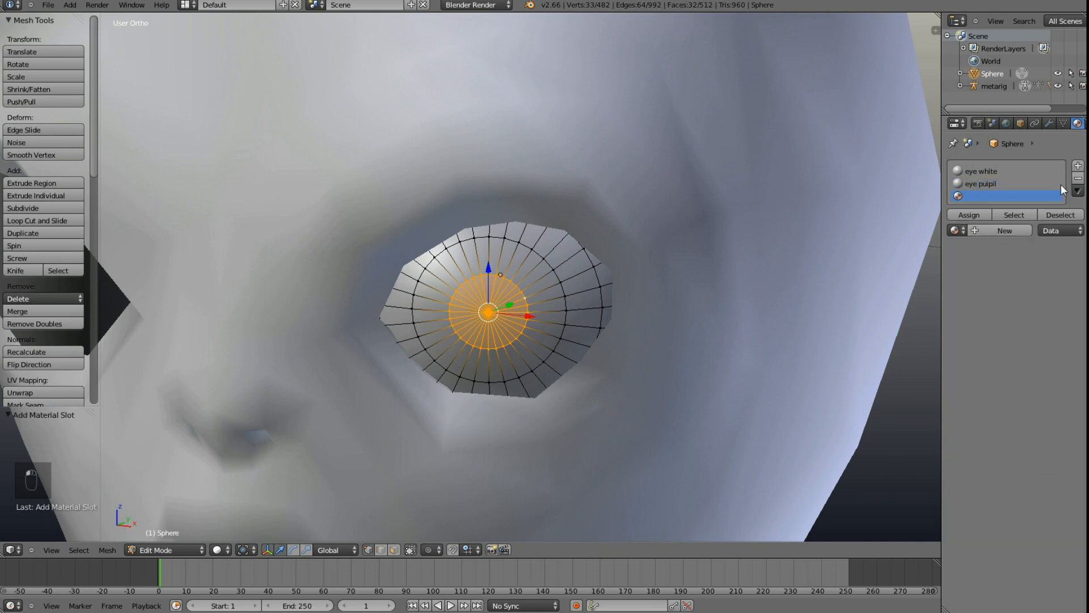
pyautogui.click(981, 229)
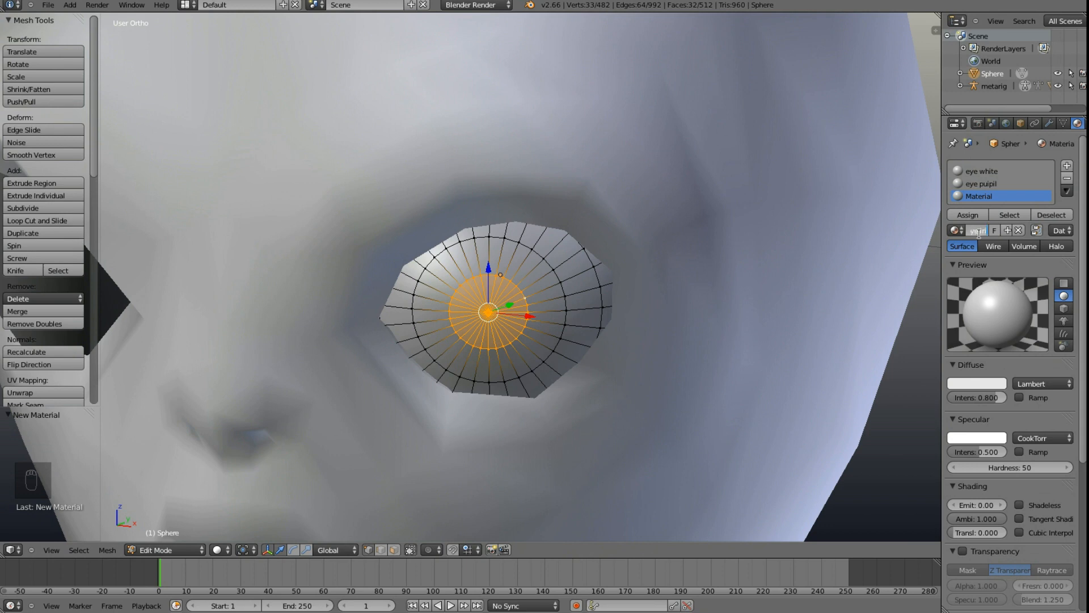
pyautogui.press('Return')
# Step: Set the diffuse color of the "eye puipil" material to black
pyautogui.click(989, 183)
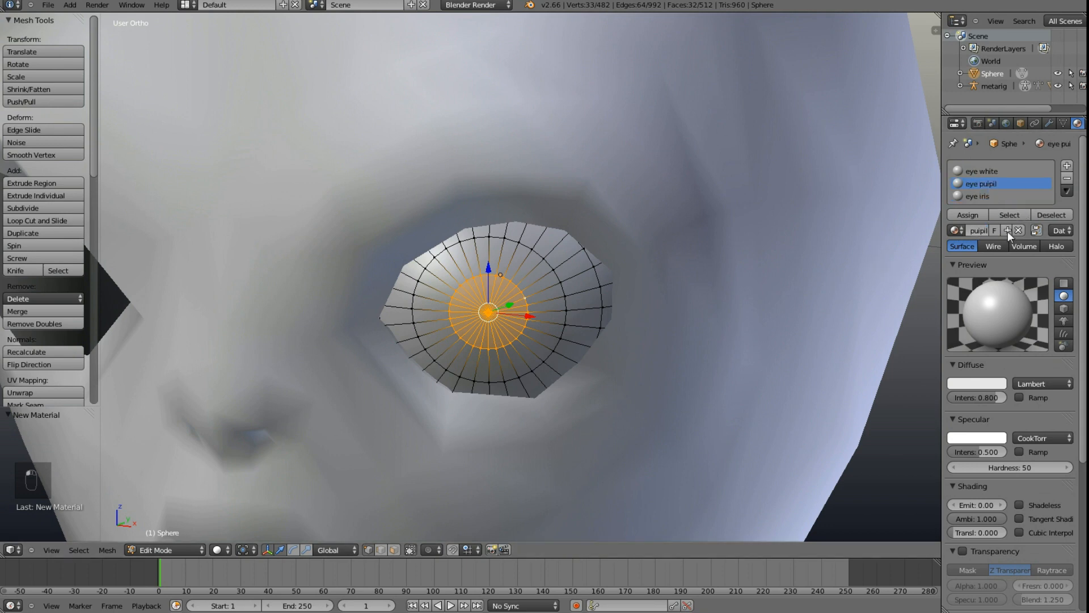
pyautogui.click(979, 384)
pyautogui.moveTo(997, 267); pyautogui.dragTo(997, 408)
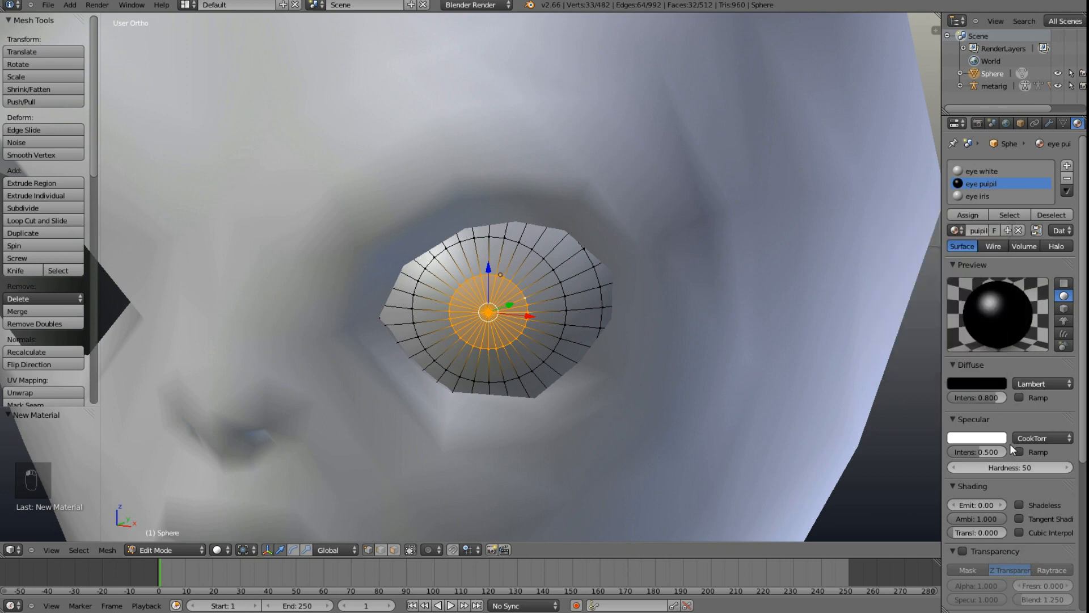
# Step: Set the "eye iris" material's diffuse color to bright cyan blue and its specular intensity to 0
pyautogui.click(955, 195)
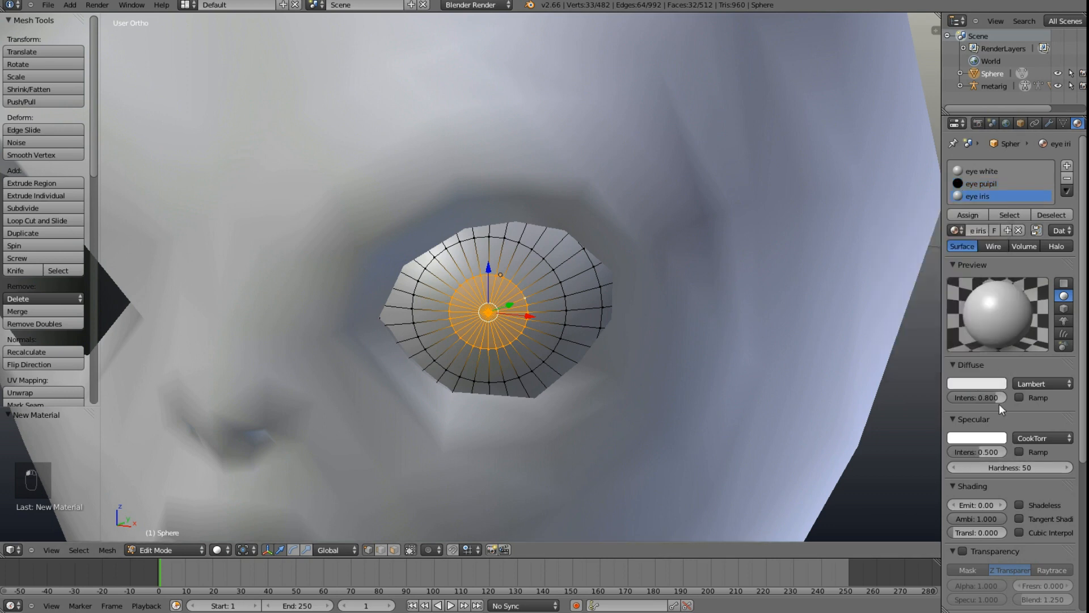
pyautogui.click(1000, 385)
pyautogui.moveTo(950, 249)
pyautogui.mouseDown()
pyautogui.moveTo(961, 232)
pyautogui.moveTo(990, 231)
pyautogui.moveTo(958, 242)
pyautogui.moveTo(950, 210)
pyautogui.moveTo(959, 206)
pyautogui.moveTo(947, 200)
pyautogui.mouseUp()
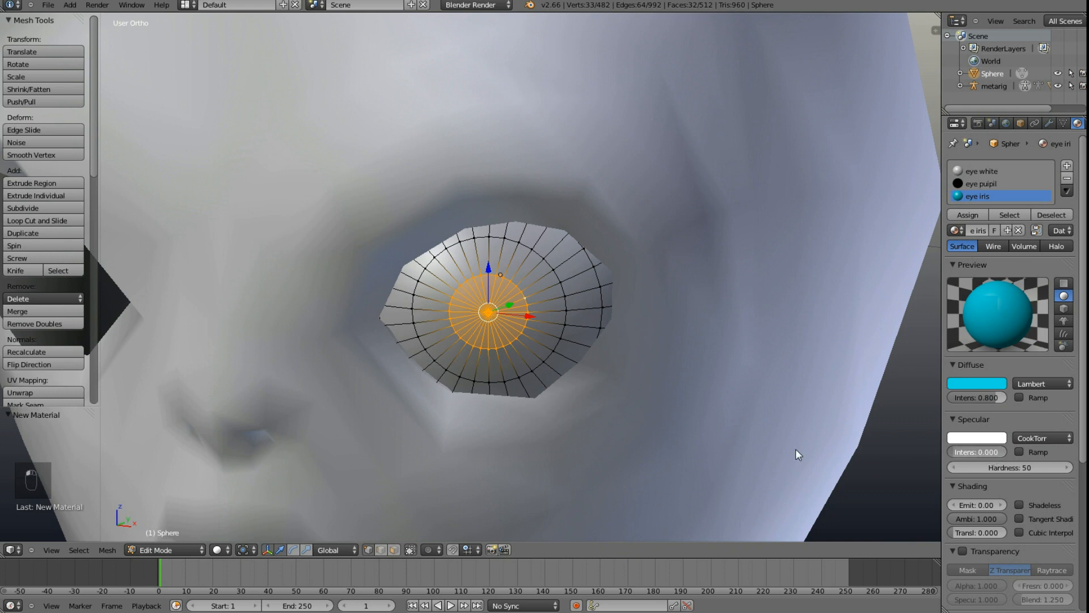
# Step: Assign the "eye puipil" material to the selected front faces and select the next edge loop outward from the pupil
pyautogui.click(966, 184)
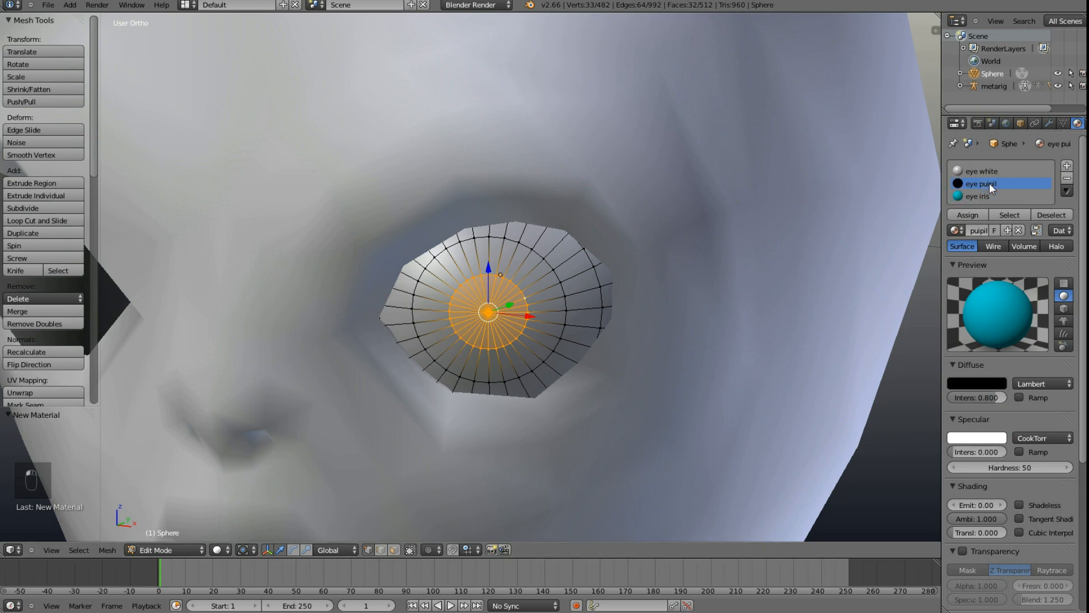
pyautogui.click(969, 214)
pyautogui.keyDown('alt'); pyautogui.rightClick(568, 302); pyautogui.keyUp('alt')
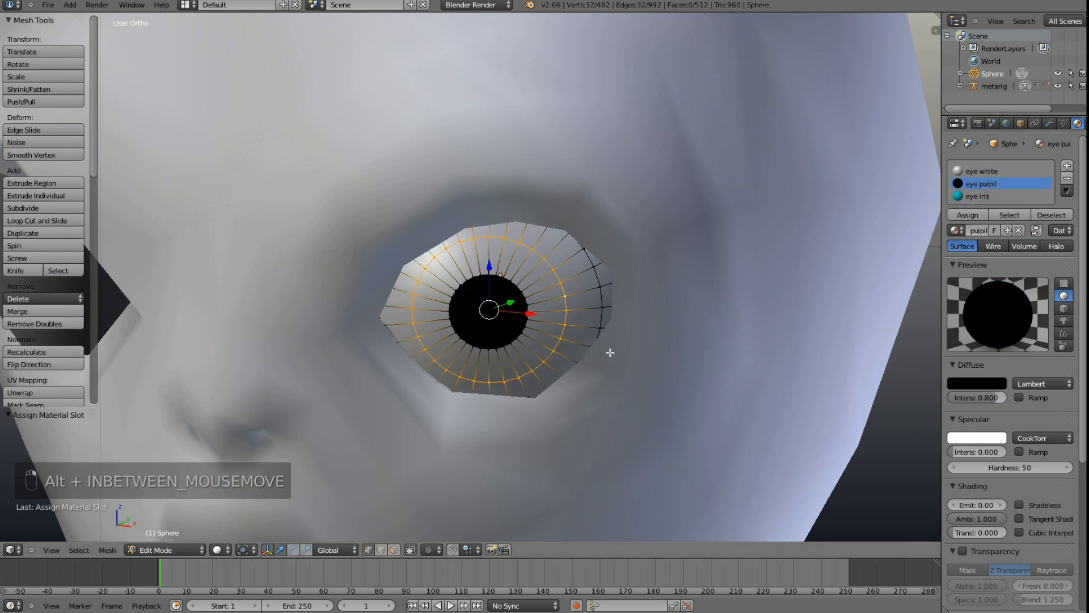
pyautogui.hotkey('shift', 'v')
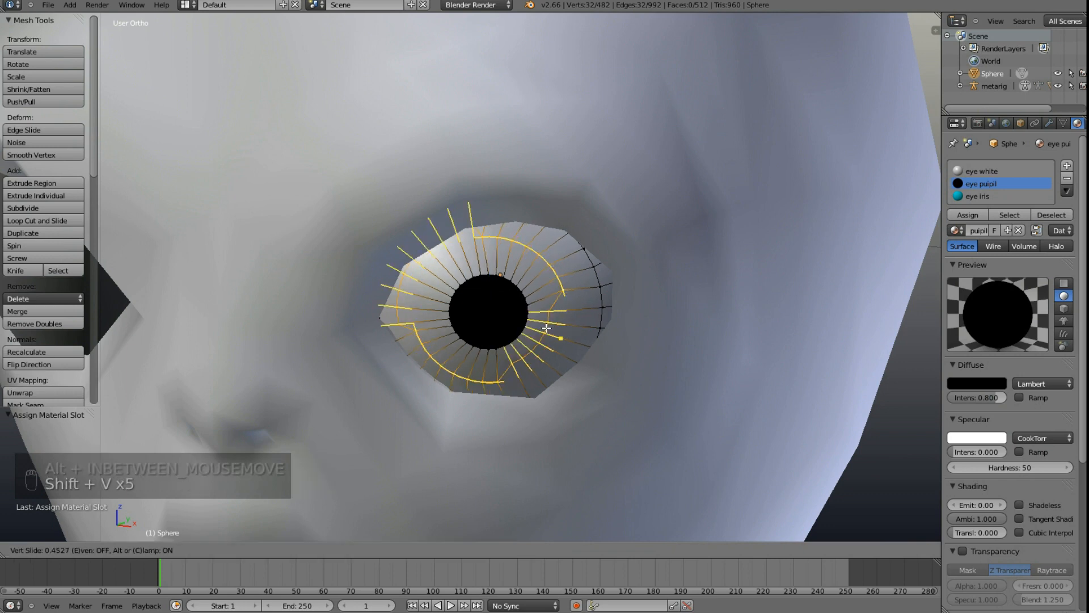
pyautogui.rightClick(591, 344)
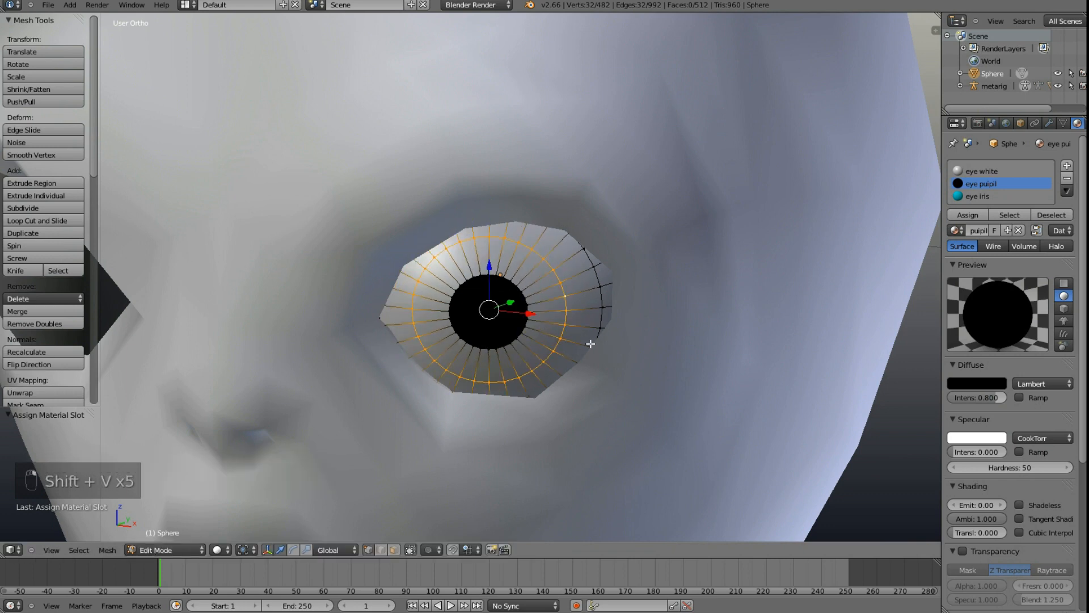
pyautogui.hotkey('ctrl', 'shift', 'e')
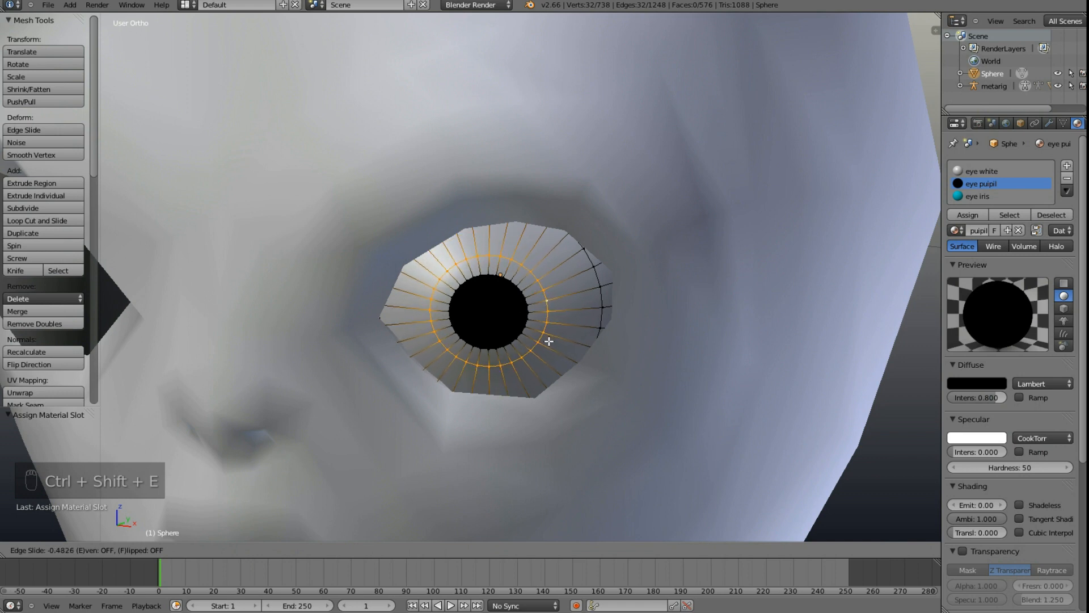
pyautogui.click(568, 354)
pyautogui.moveTo(567, 354); pyautogui.dragTo(504, 431, button='middle')
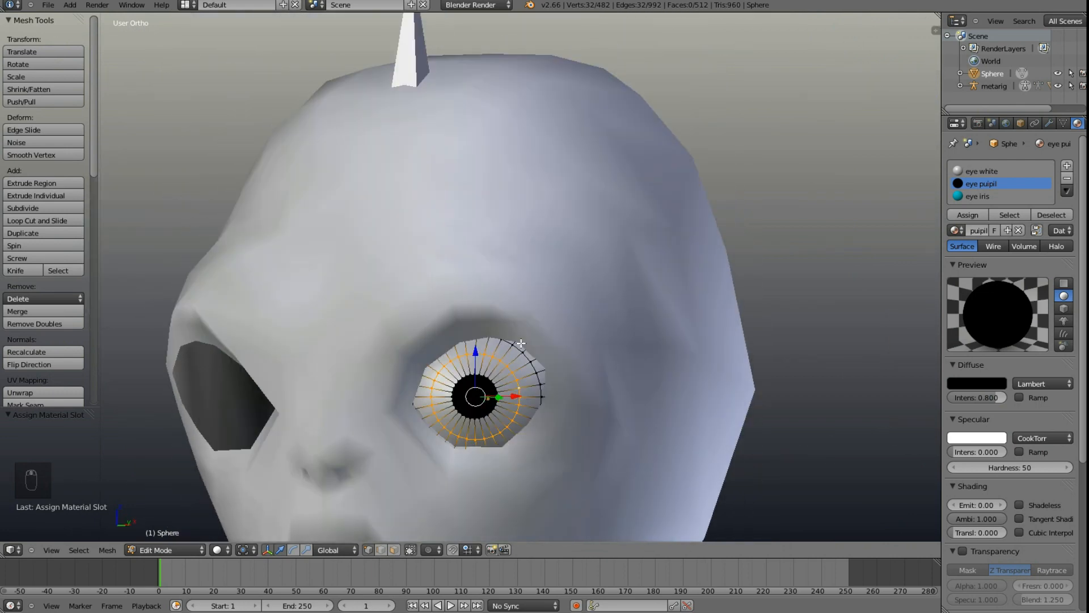
# Step: Edge Slide the selected loop inward toward the pupil with a factor of about -0.431
pyautogui.hotkey('ctrl', 'w')
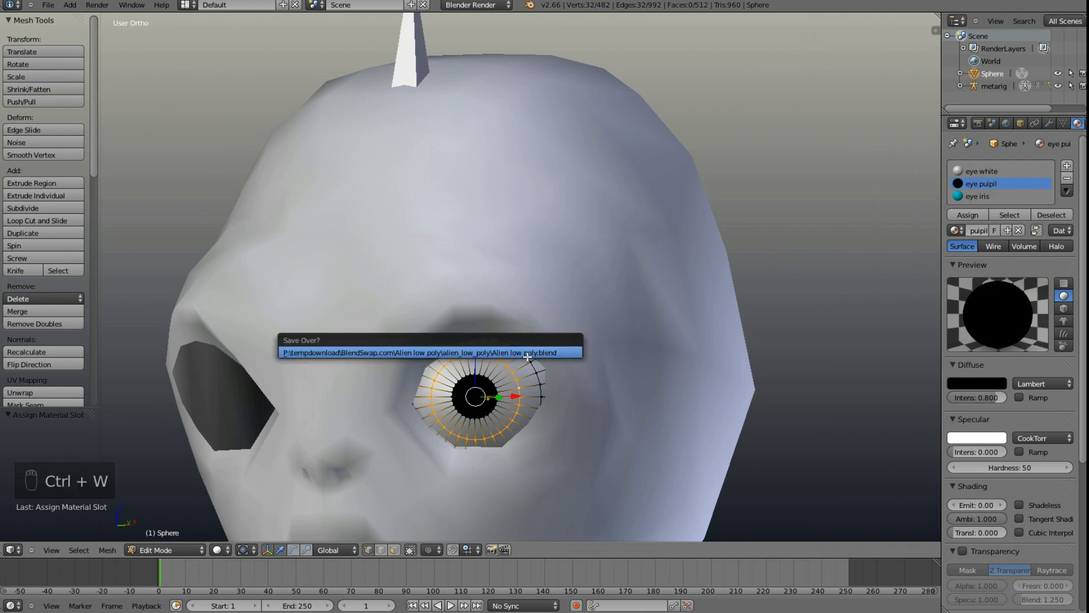
pyautogui.hotkey('ctrl', 'e')
pyautogui.hotkey('ctrl', 'e')
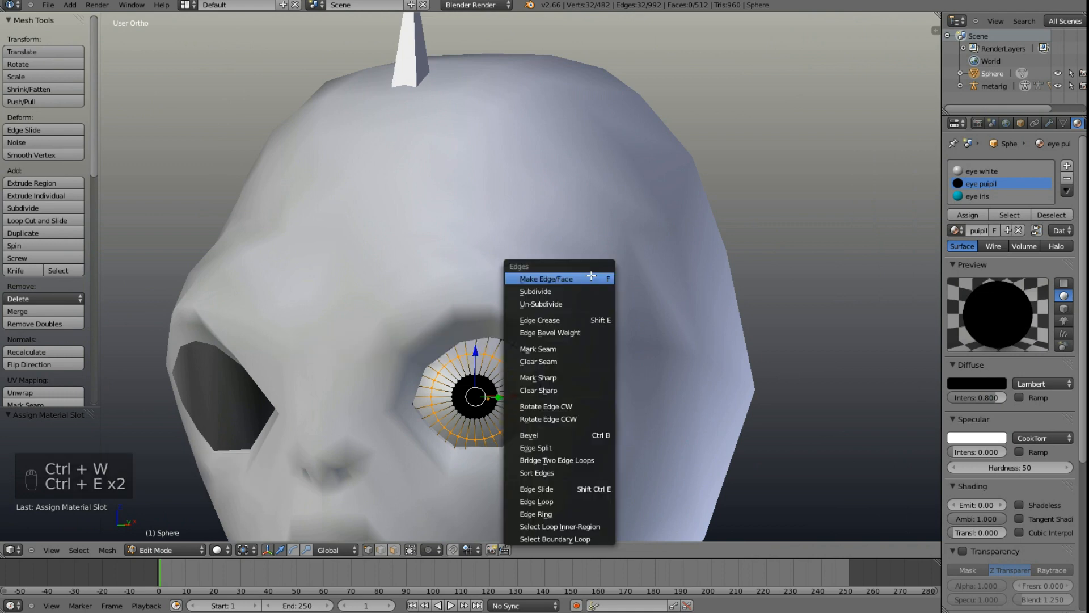
pyautogui.click(564, 488)
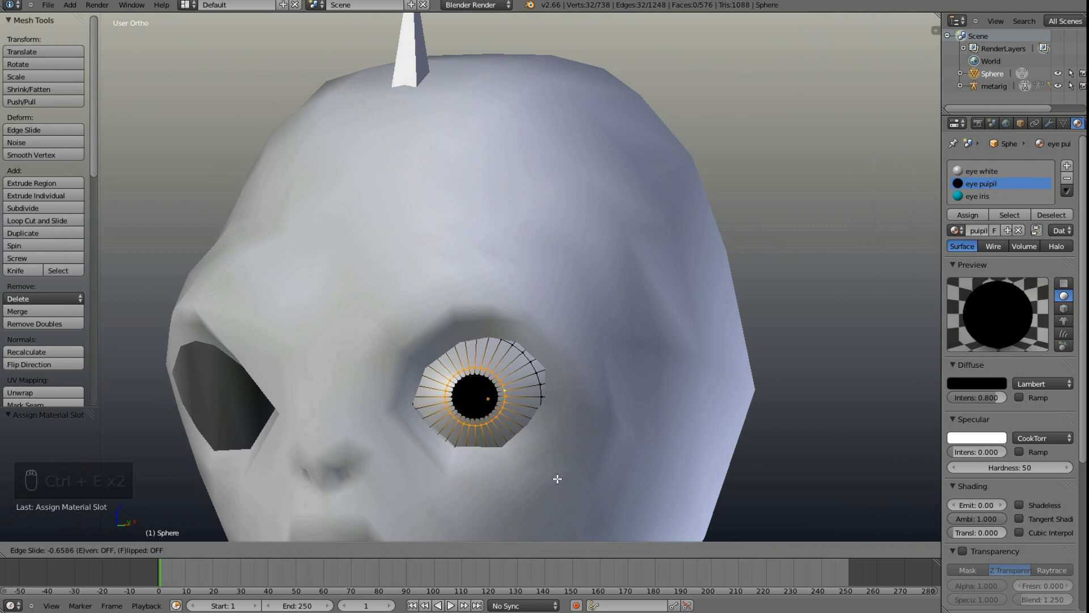
pyautogui.click(560, 481)
# Step: Select the ring of faces between the pupil and the slid edge loop and assign the "eye iris" material to it
pyautogui.scroll(4, 500, 393)
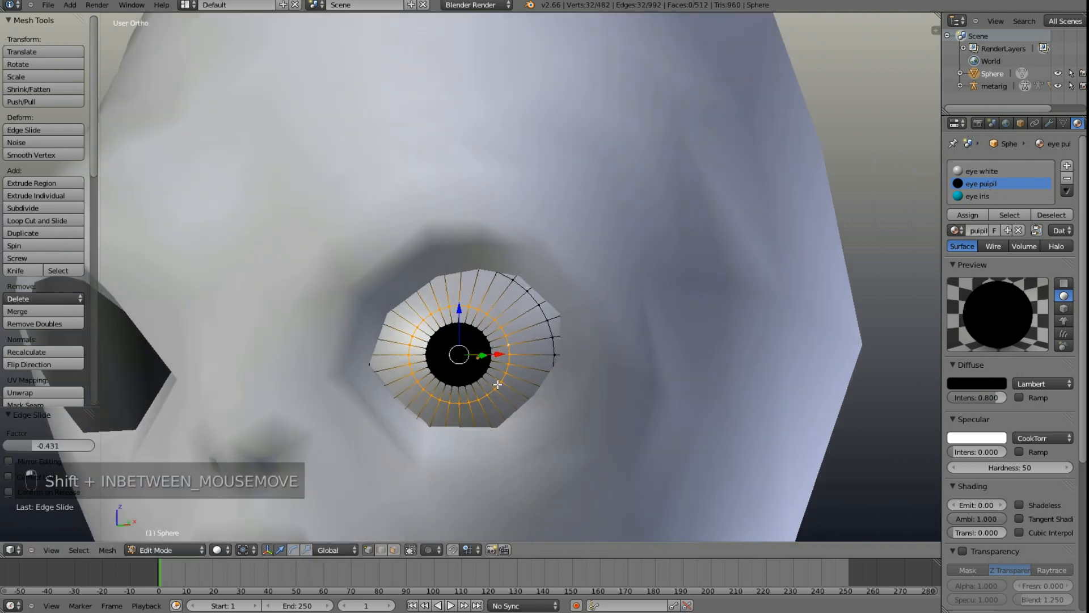
pyautogui.keyDown('alt'); pyautogui.keyDown('shift'); pyautogui.click(503, 373); pyautogui.keyUp('shift'); pyautogui.keyUp('alt')
pyautogui.hotkey('ctrl', 'z')
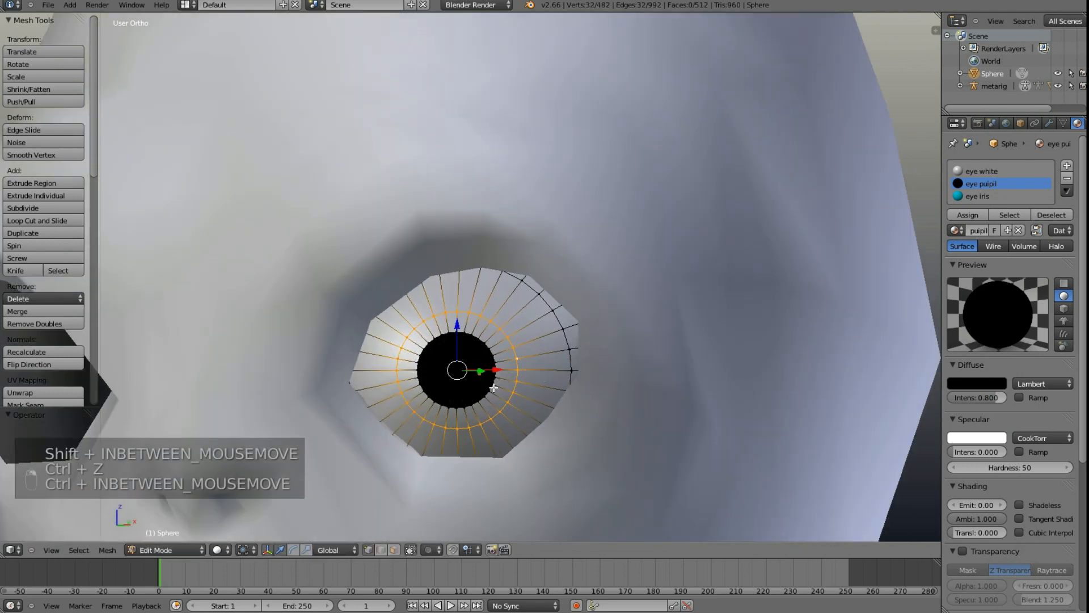
pyautogui.keyDown('alt'); pyautogui.keyDown('shift'); pyautogui.rightClick(495, 385); pyautogui.keyUp('shift'); pyautogui.keyUp('alt')
pyautogui.hotkey('ctrl', 'z')
pyautogui.keyDown('alt'); pyautogui.keyDown('shift'); pyautogui.rightClick(499, 382); pyautogui.keyUp('shift'); pyautogui.keyUp('alt')
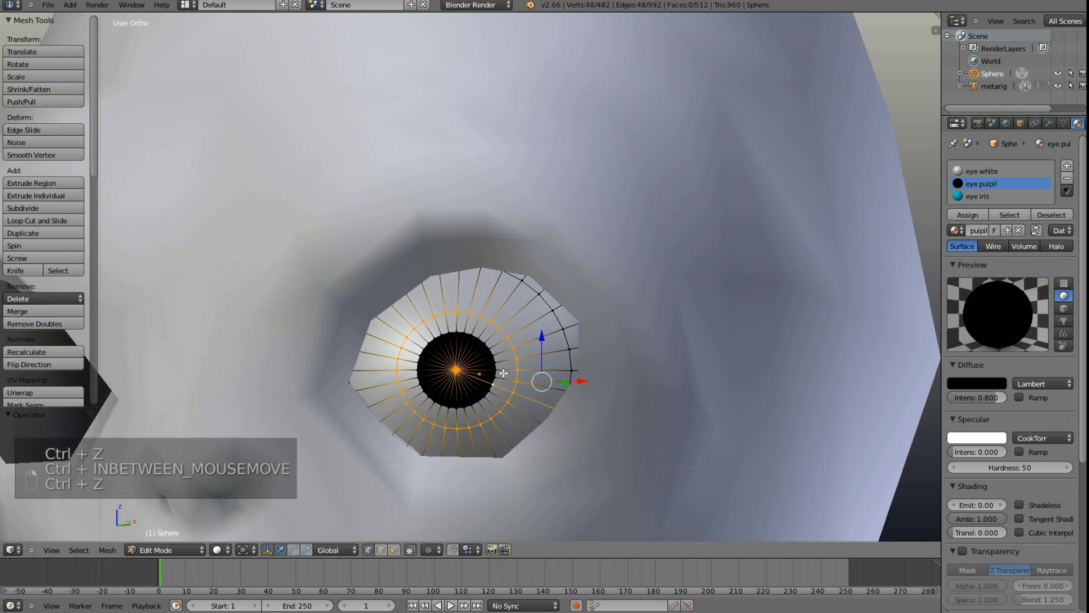
pyautogui.keyDown('alt'); pyautogui.keyDown('shift'); pyautogui.rightClick(503, 373); pyautogui.keyUp('shift'); pyautogui.keyUp('alt')
pyautogui.scroll(1, 591, 376)
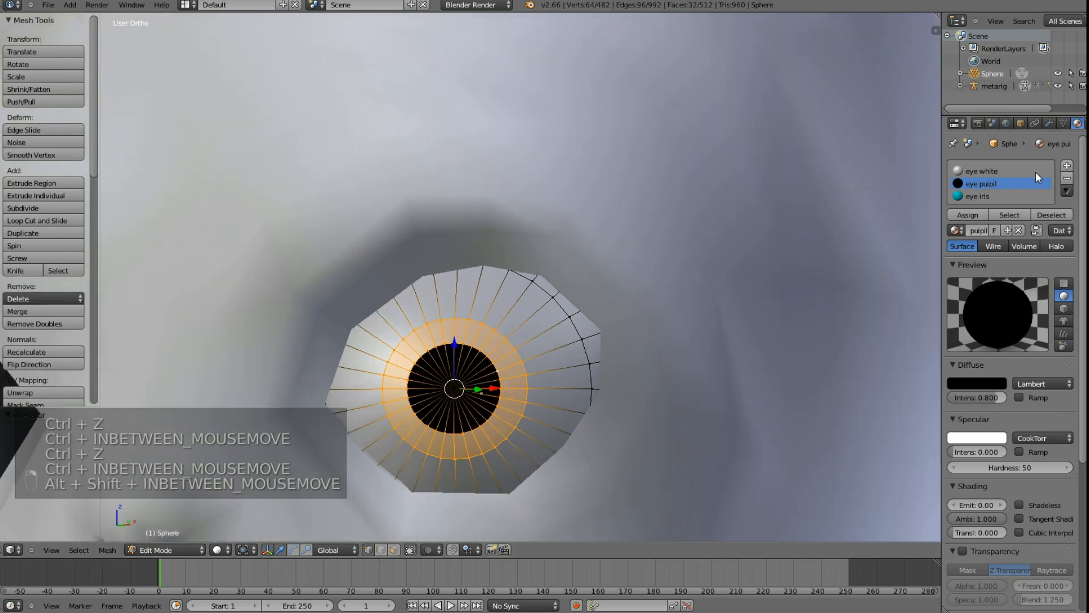
pyautogui.click(975, 196)
pyautogui.click(966, 214)
# Step: Return to Object Mode and move the eyeball along X by about 0.0047 plus a further 0.0013 within its socket
pyautogui.keyDown('shift'); pyautogui.moveTo(563, 377); pyautogui.dragTo(519, 354, button='middle'); pyautogui.keyUp('shift')
pyautogui.press('Tab')
pyautogui.scroll(-4, 564, 346)
pyautogui.moveTo(534, 324); pyautogui.dragTo(550, 333)
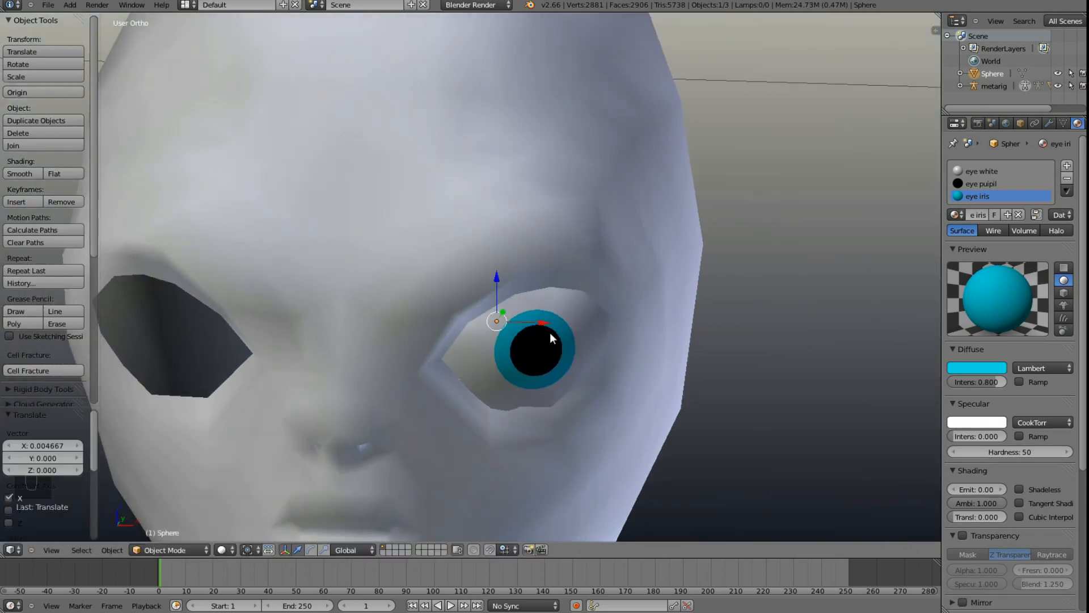
pyautogui.moveTo(550, 333)
pyautogui.mouseDown(button='middle')
pyautogui.moveTo(497, 345)
pyautogui.moveTo(530, 332)
pyautogui.mouseUp(button='middle')
pyautogui.moveTo(530, 332); pyautogui.dragTo(546, 332)
# Step: Rotate the eyeball about -7.7° around the global Z axis
pyautogui.moveTo(546, 332); pyautogui.dragTo(572, 377, button='middle')
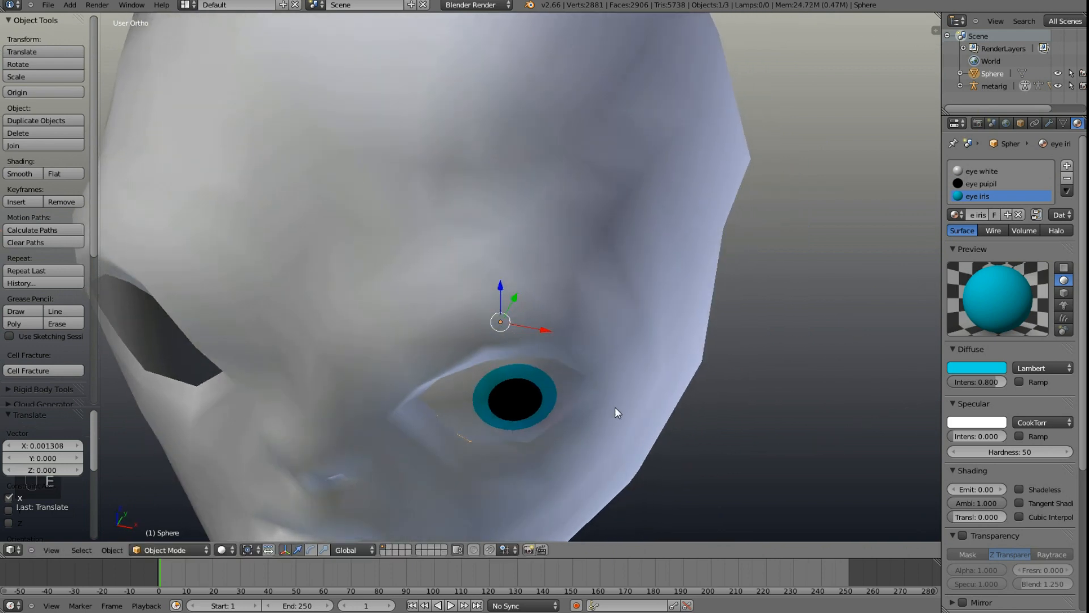
pyautogui.scroll(1, 615, 407)
pyautogui.press('r')
pyautogui.press('z')
pyautogui.click(603, 413)
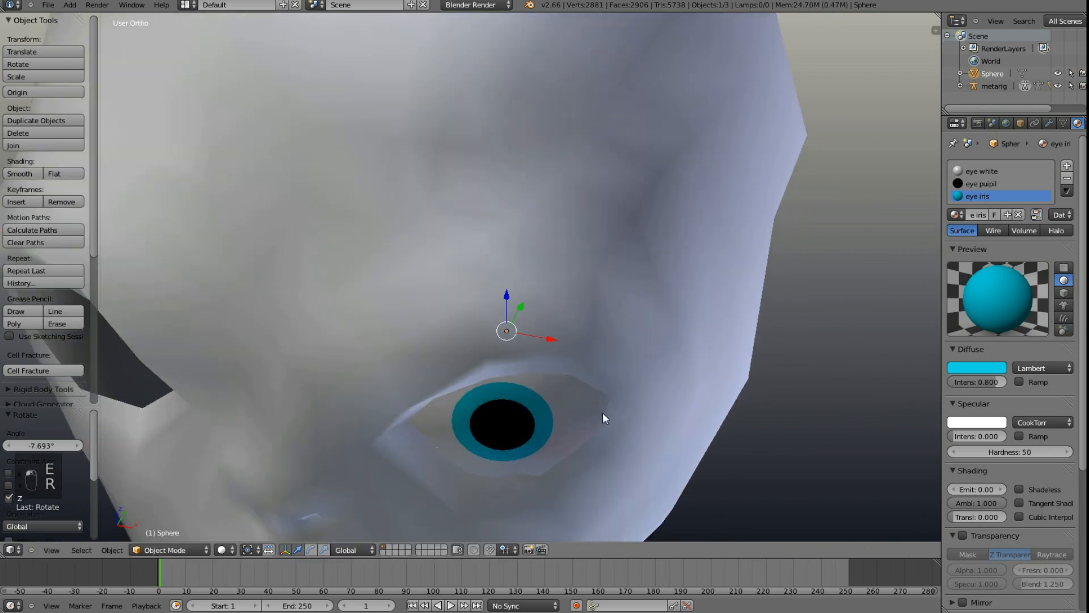
# Step: Duplicate the eyeball, mirror the copy with a scale of -1 along X, and move it about -0.0932 along X into the other socket
pyautogui.moveTo(603, 413); pyautogui.dragTo(657, 345, button='middle')
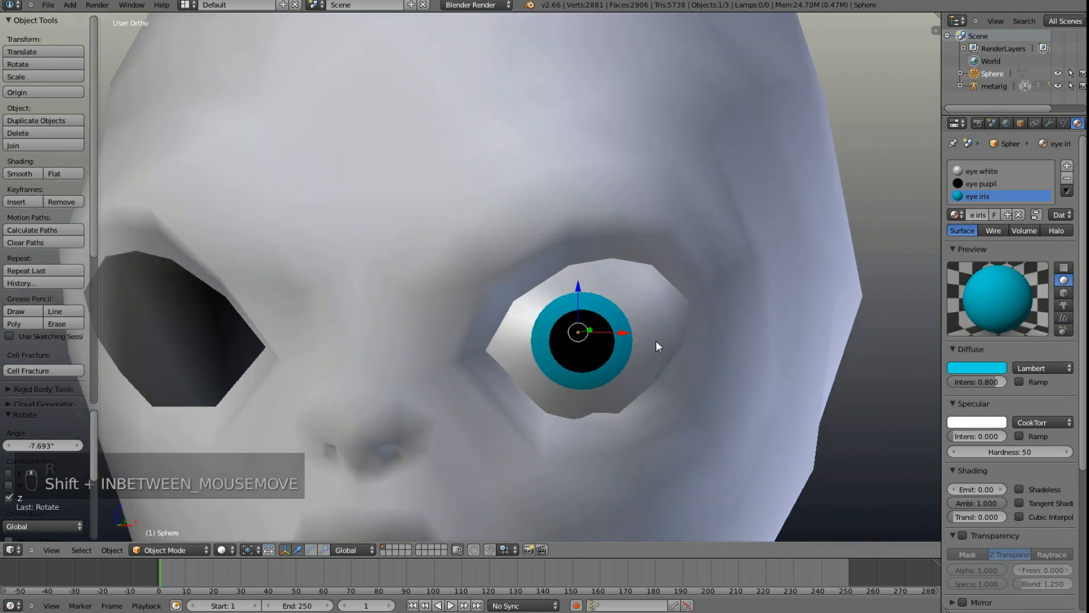
pyautogui.hotkey('shift', 'd')
pyautogui.write('sx')
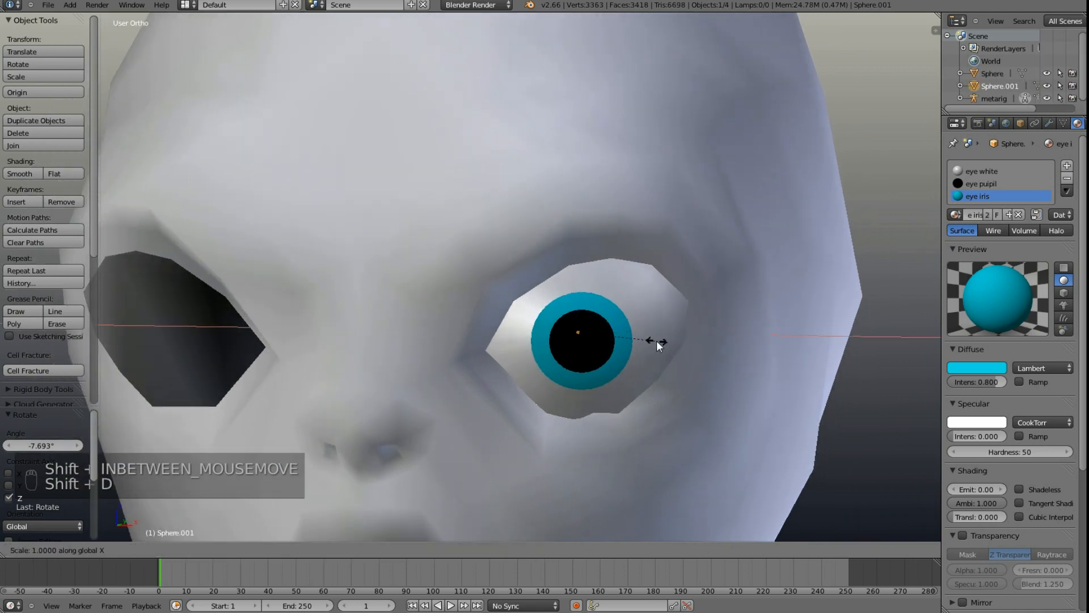
pyautogui.write('-1')
pyautogui.press('Return')
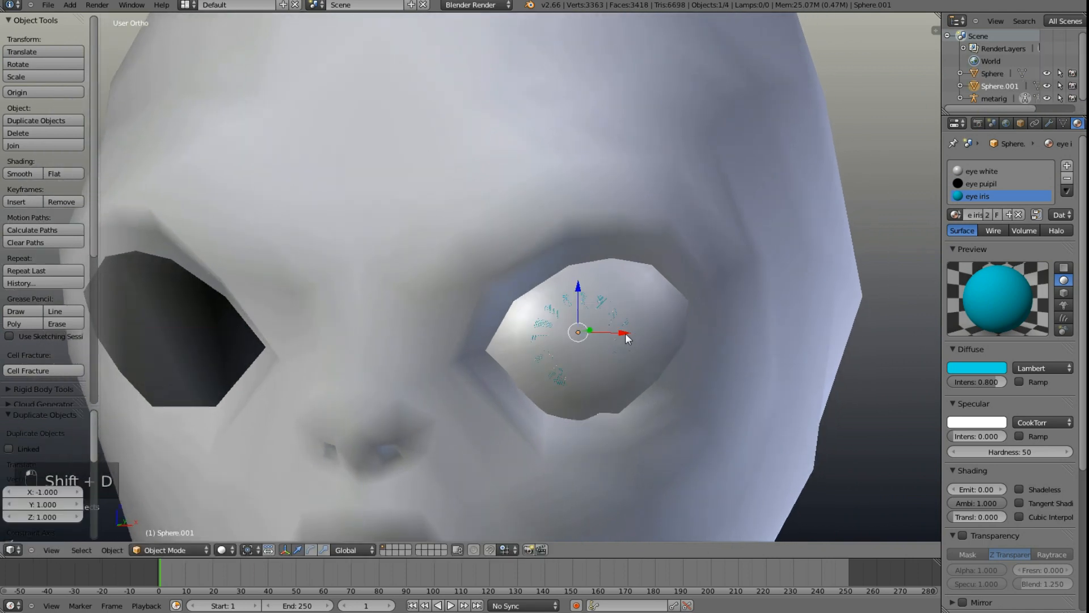
pyautogui.moveTo(627, 339); pyautogui.dragTo(255, 357)
# Step: Examine the mirrored eyeball's fit and orientation in the head from the side and back, in wireframe, solid and Edit Mode
pyautogui.moveTo(304, 369); pyautogui.dragTo(478, 364, button='middle')
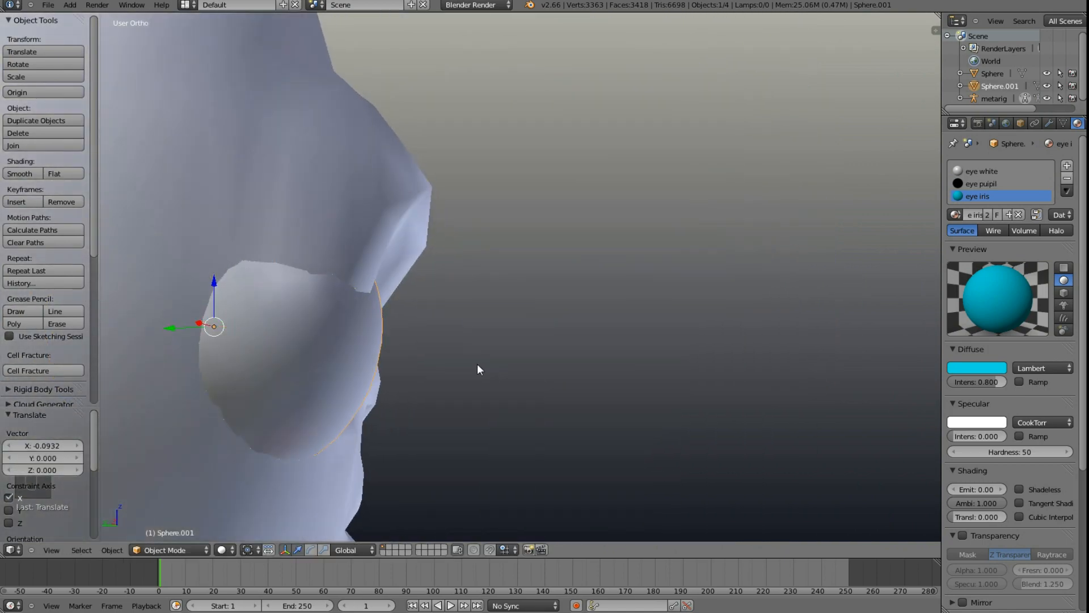
pyautogui.press('z')
pyautogui.moveTo(307, 360)
pyautogui.mouseDown(button='middle')
pyautogui.moveTo(328, 373)
pyautogui.moveTo(359, 352)
pyautogui.mouseUp(button='middle')
pyautogui.press('z')
pyautogui.press('Tab')
pyautogui.keyDown('shift'); pyautogui.moveTo(491, 348); pyautogui.dragTo(910, 322, button='middle'); pyautogui.keyUp('shift')
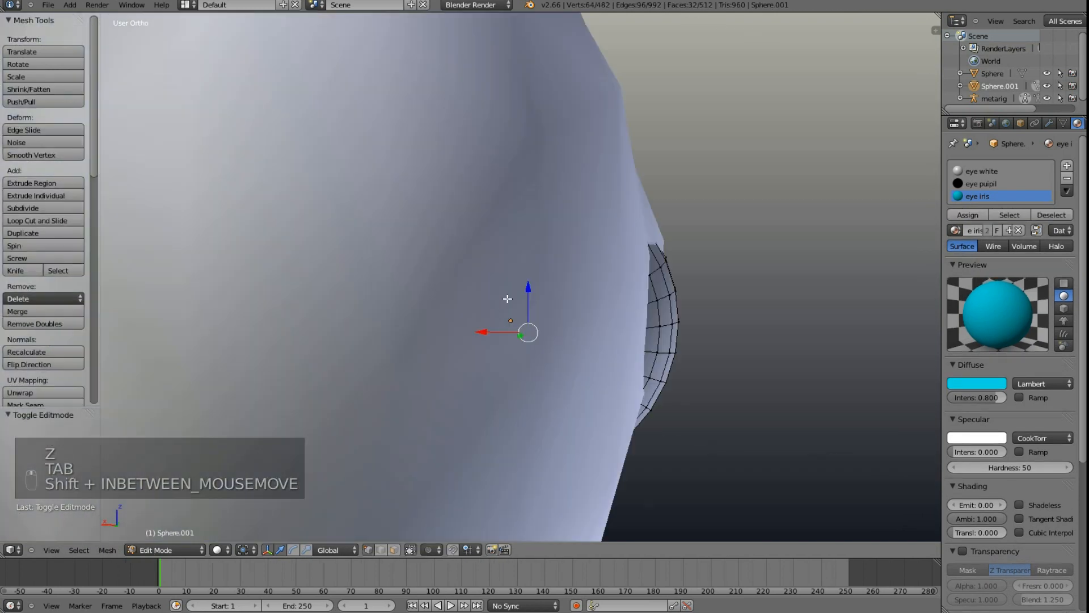
pyautogui.press('Tab')
pyautogui.moveTo(544, 335)
pyautogui.mouseDown(button='middle')
pyautogui.moveTo(566, 355)
pyautogui.moveTo(554, 360)
pyautogui.moveTo(566, 346)
pyautogui.moveTo(522, 338)
pyautogui.moveTo(539, 341)
pyautogui.mouseUp(button='middle')
pyautogui.press('KP_5')
pyautogui.hotkey('shift', 'r')
pyautogui.press('Tab')
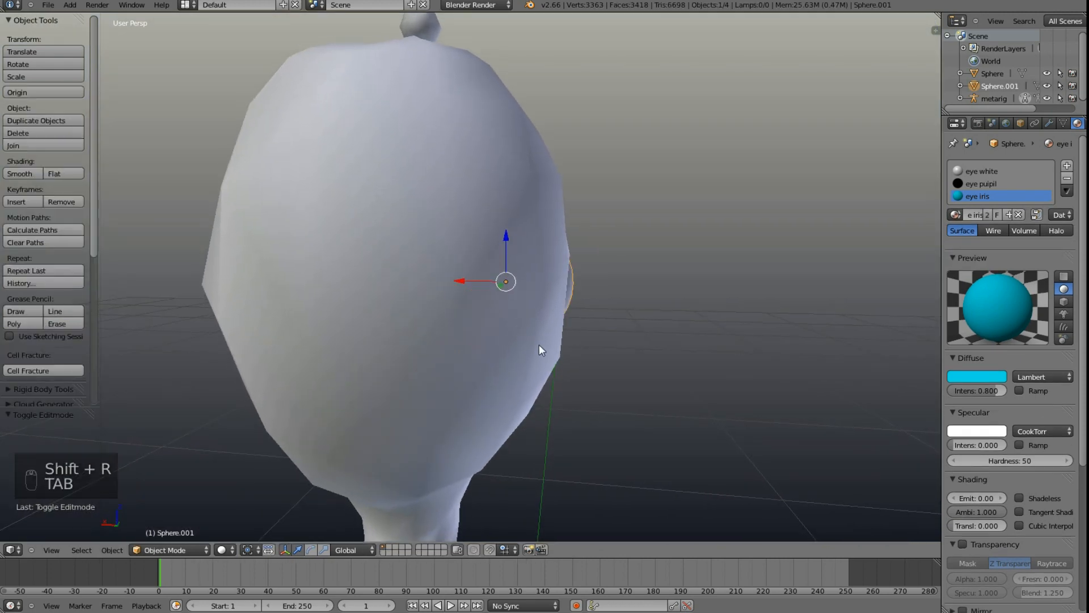
pyautogui.hotkey('shift', 'f')
pyautogui.scroll(3, 467, 266)
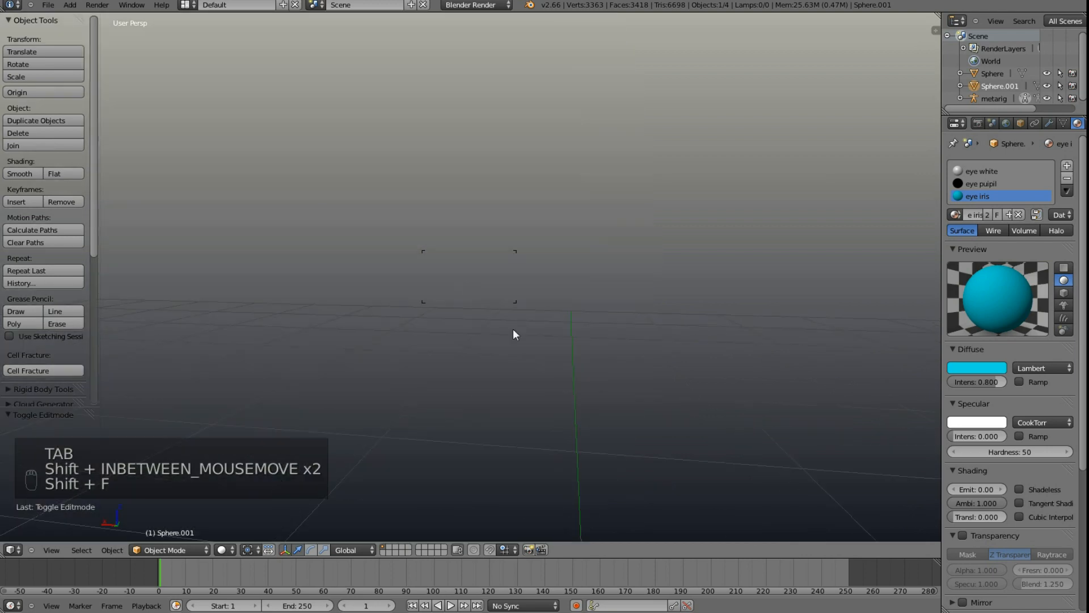
pyautogui.scroll(-5, 514, 311)
pyautogui.rightClick(539, 304)
pyautogui.scroll(-3, 459, 317)
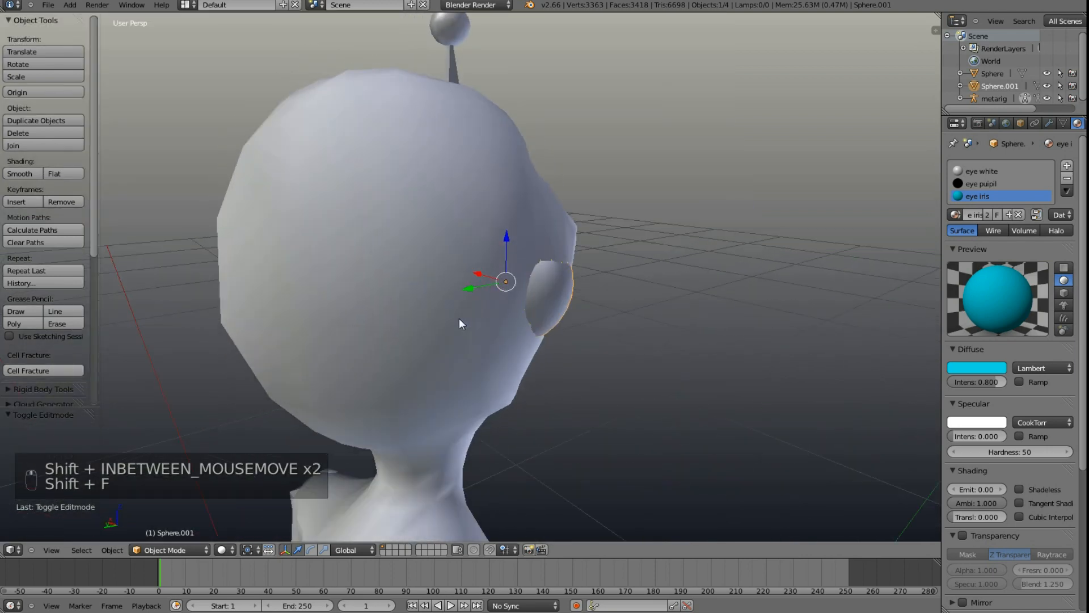
# Step: Rotate the duplicated eyeball -180° around the global Z axis
pyautogui.moveTo(458, 317); pyautogui.dragTo(655, 357, button='middle')
pyautogui.write('r')
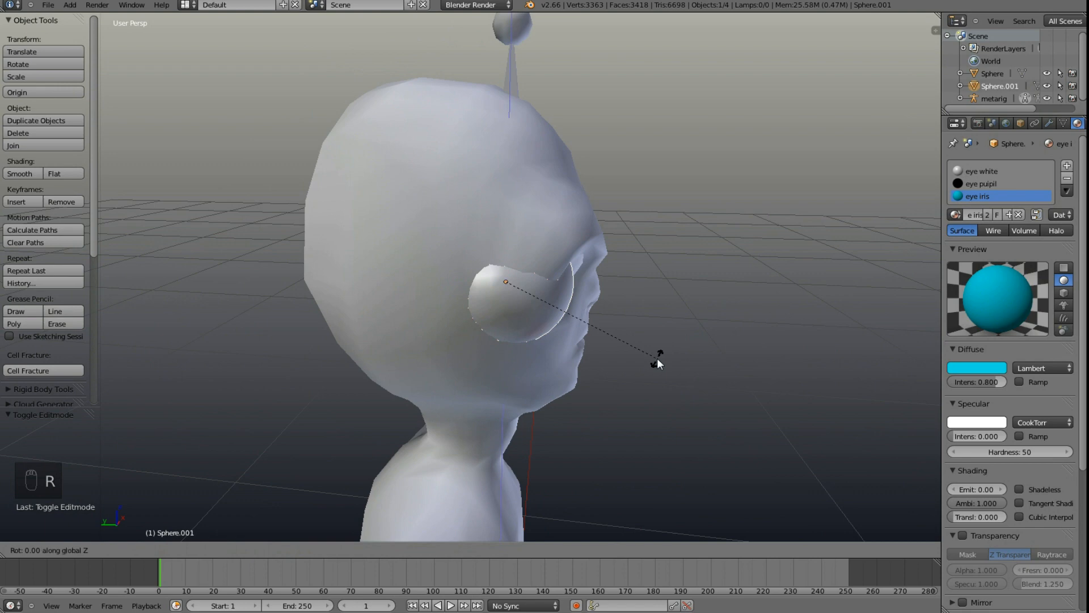
pyautogui.write('-180')
pyautogui.press('Return')
pyautogui.moveTo(521, 372); pyautogui.dragTo(434, 350, button='middle')
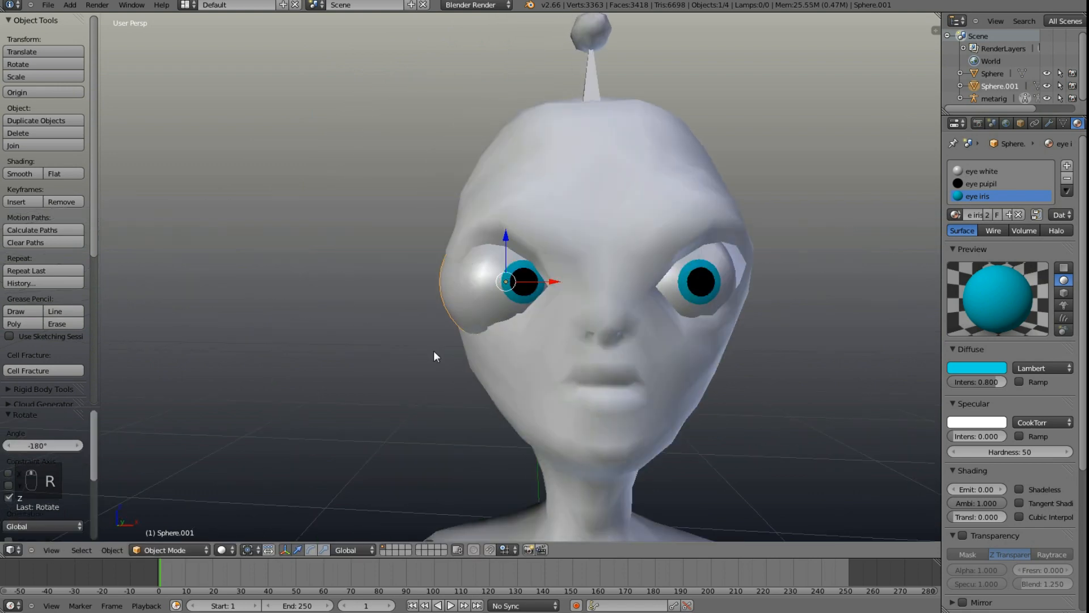
# Step: Move the duplicated eyeball about 0.011 along X and rotate it around Z so that its iris faces forward in the socket
pyautogui.moveTo(560, 284)
pyautogui.mouseDown(button='middle')
pyautogui.moveTo(563, 270)
pyautogui.moveTo(554, 278)
pyautogui.mouseUp(button='middle')
pyautogui.press('g')
pyautogui.press('x')
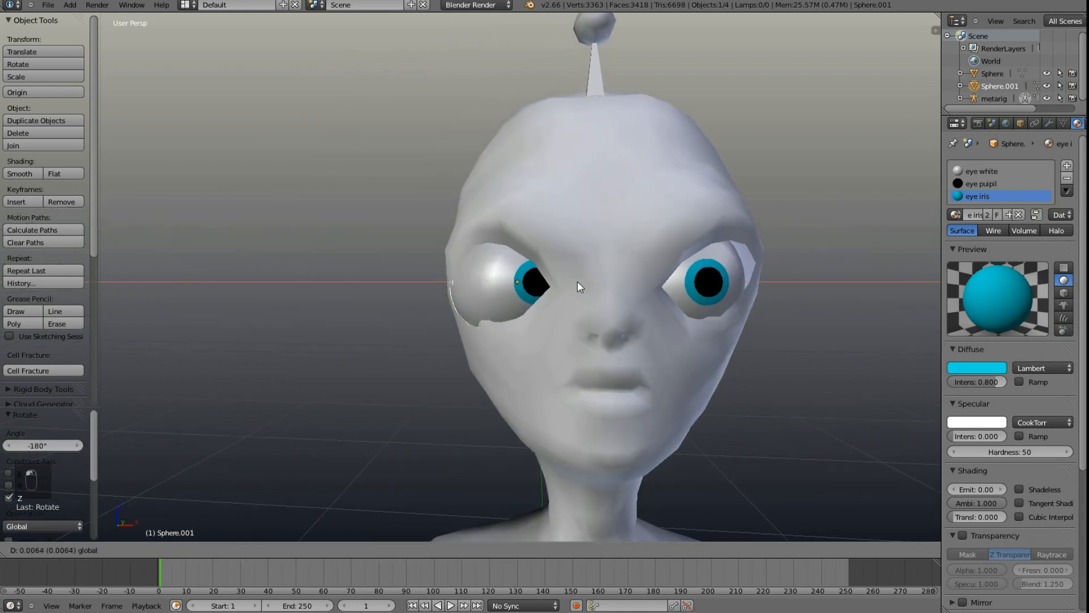
pyautogui.click(580, 281)
pyautogui.press('r')
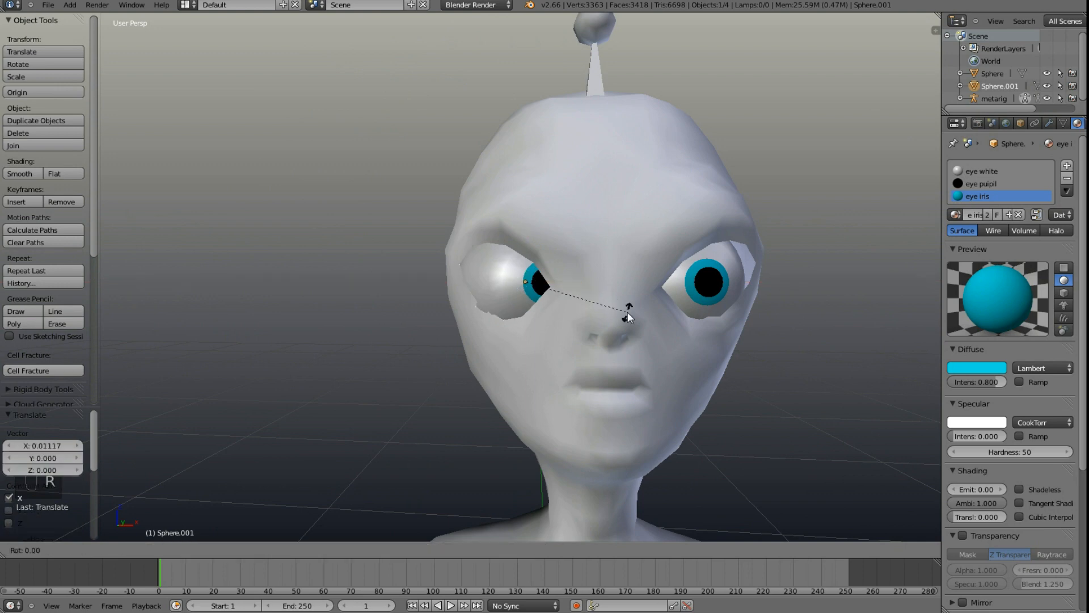
pyautogui.press('z')
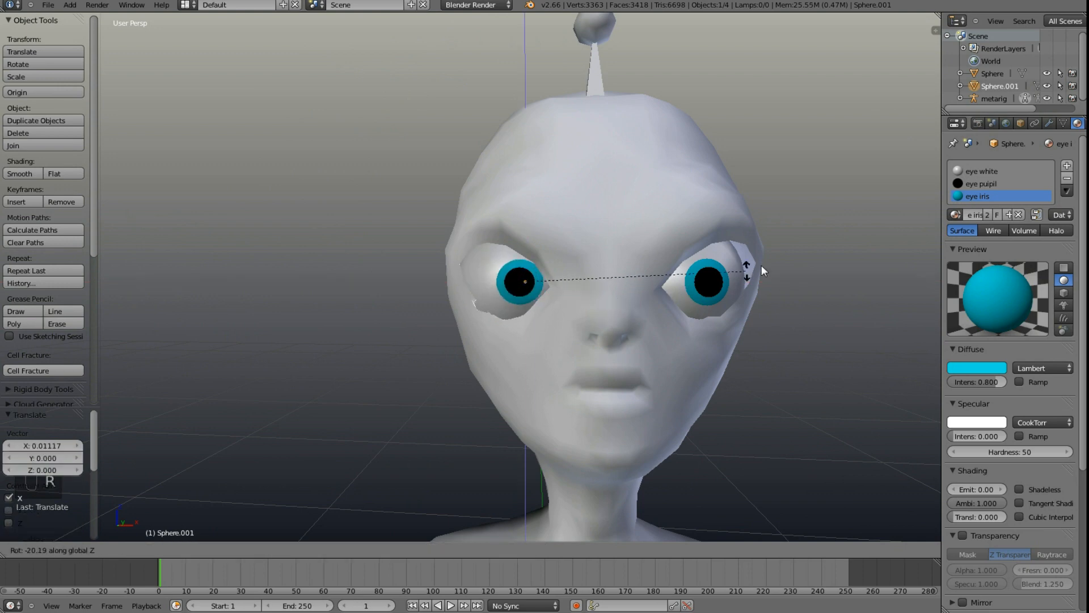
pyautogui.click(796, 243)
# Step: Raise the original eyeball about 0.0113 along Z and lower it back by about 0.0031
pyautogui.rightClick(724, 278)
pyautogui.moveTo(724, 278); pyautogui.dragTo(627, 257, button='middle')
pyautogui.moveTo(659, 238); pyautogui.dragTo(661, 229)
pyautogui.moveTo(660, 244); pyautogui.dragTo(697, 276, button='middle')
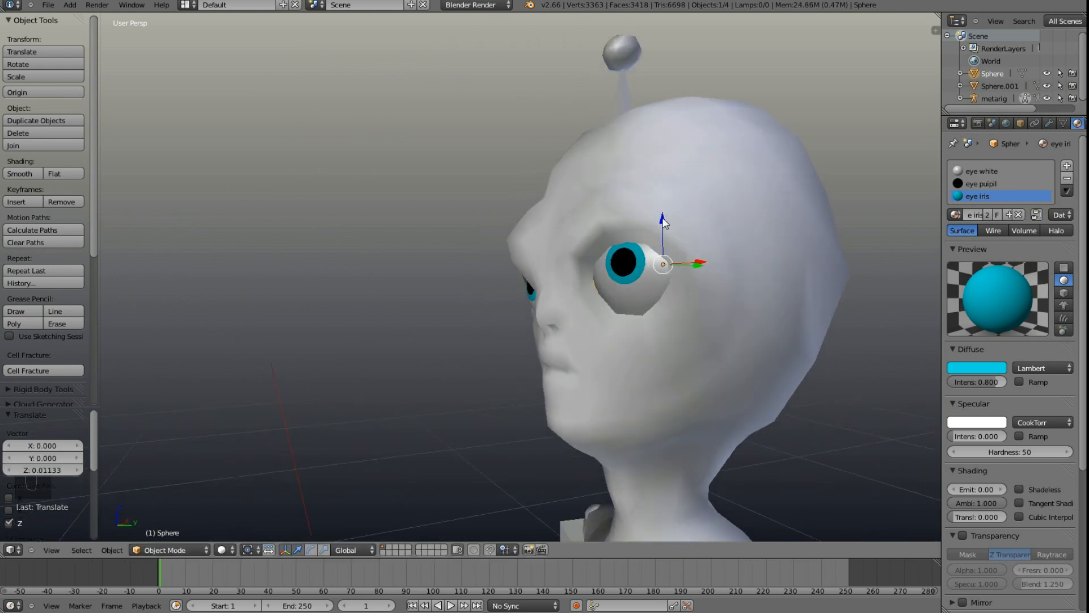
pyautogui.moveTo(663, 218); pyautogui.dragTo(663, 221)
# Step: Select the duplicated eyeball and raise it about 0.0048 along Z
pyautogui.moveTo(580, 253); pyautogui.dragTo(709, 250, button='middle')
pyautogui.rightClick(536, 263)
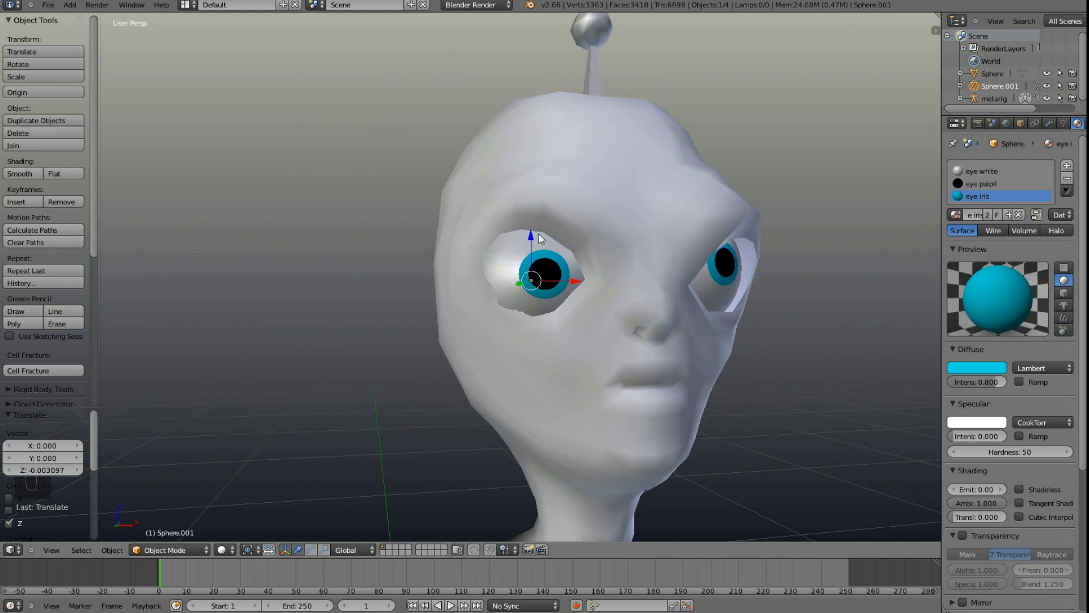
pyautogui.moveTo(531, 233); pyautogui.dragTo(527, 223)
# Step: Lower the original eyeball about 0.0025 along Z and move it about 0.0021 along X in its socket
pyautogui.moveTo(681, 301); pyautogui.dragTo(741, 284, button='middle')
pyautogui.rightClick(731, 238)
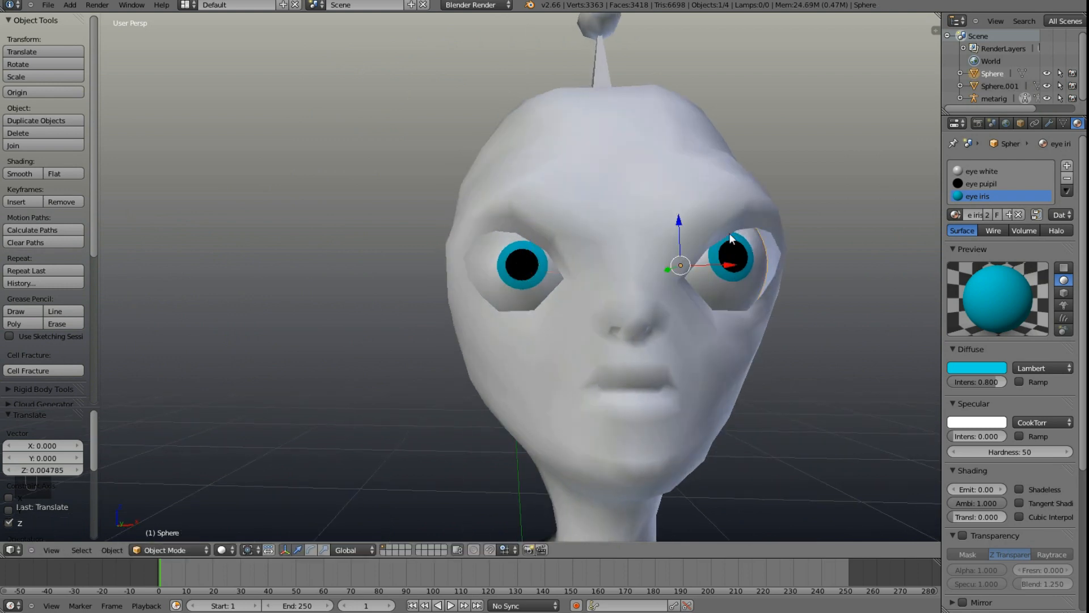
pyautogui.moveTo(720, 265); pyautogui.dragTo(727, 267)
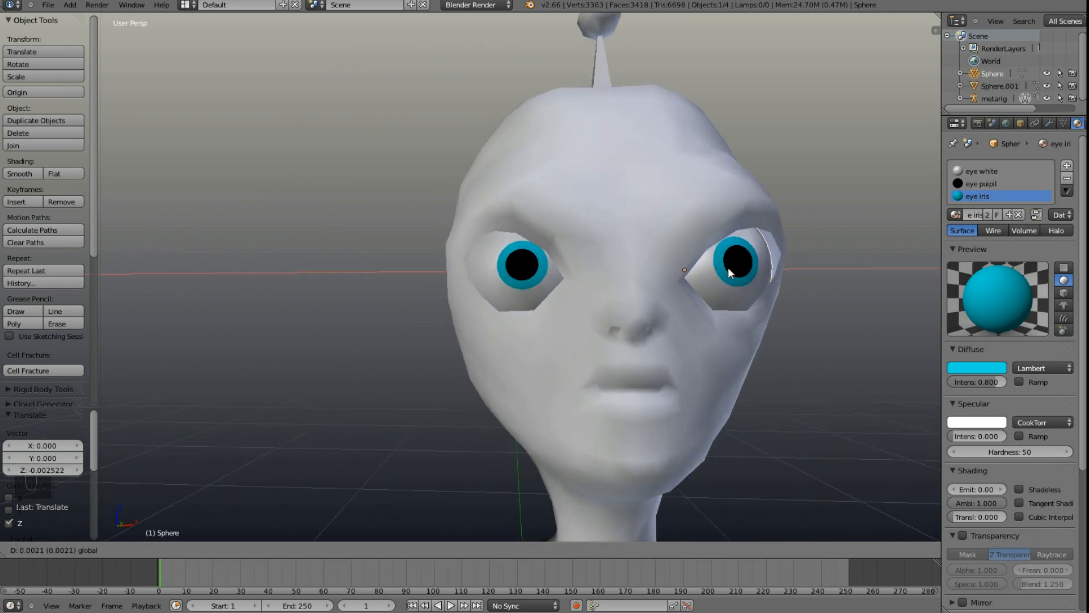
pyautogui.moveTo(727, 268); pyautogui.dragTo(675, 309, button='middle')
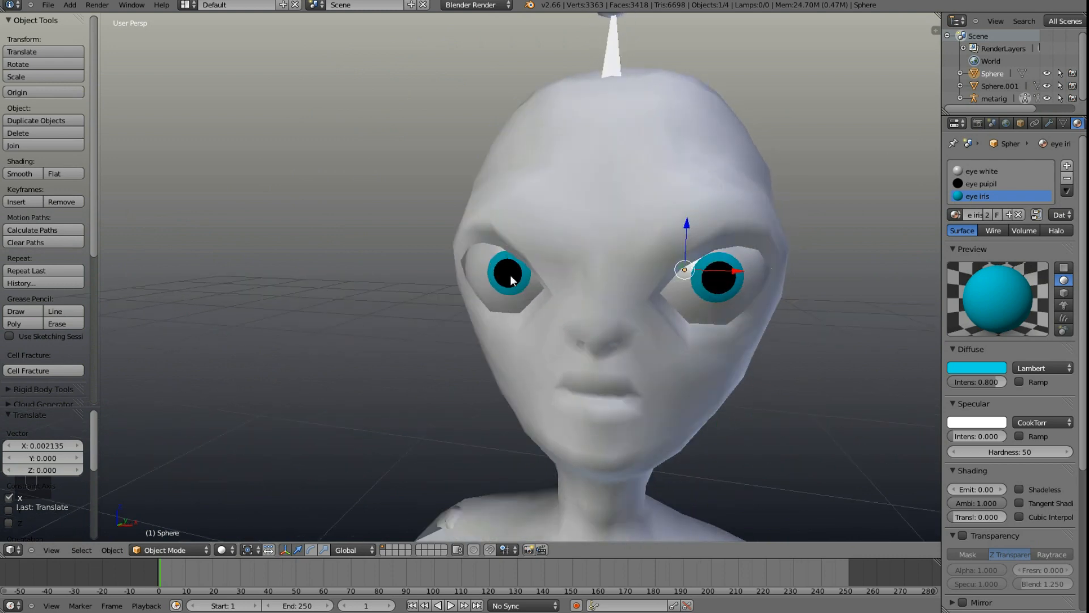
# Step: Select the duplicated eyeball in wireframe display and snap the 3D cursor to it
pyautogui.rightClick(509, 274)
pyautogui.moveTo(599, 328); pyautogui.dragTo(471, 270, button='middle')
pyautogui.press('Tab')
pyautogui.press('Tab')
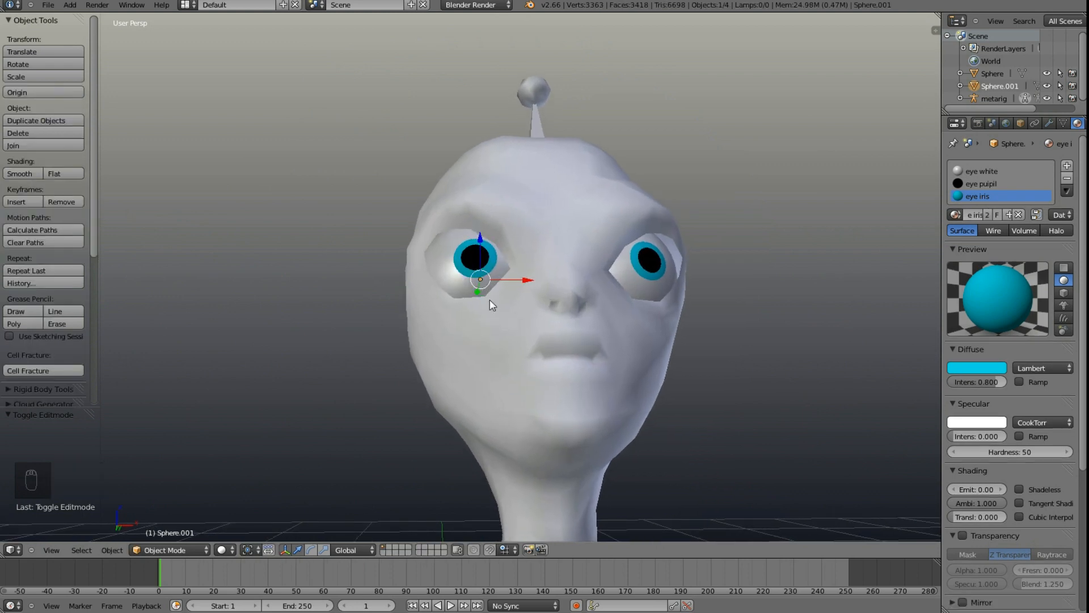
pyautogui.moveTo(489, 290); pyautogui.dragTo(534, 301, button='middle')
pyautogui.press('z')
pyautogui.moveTo(490, 245); pyautogui.dragTo(532, 294, button='middle')
pyautogui.hotkey('shift', 's')
pyautogui.click(534, 293)
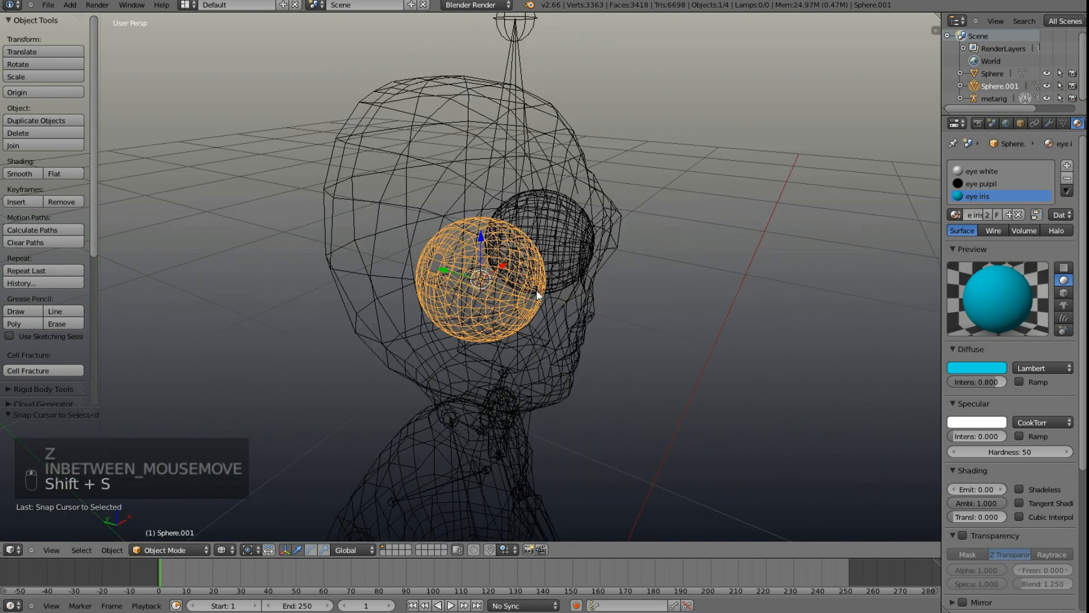
# Step: Add a bone to the metarig at the 3D cursor and scale it down about the cursor to fit the duplicated eyeball
pyautogui.rightClick(509, 73)
pyautogui.press('Tab')
pyautogui.moveTo(494, 299); pyautogui.dragTo(487, 294, button='middle')
pyautogui.hotkey('shift', 'a')
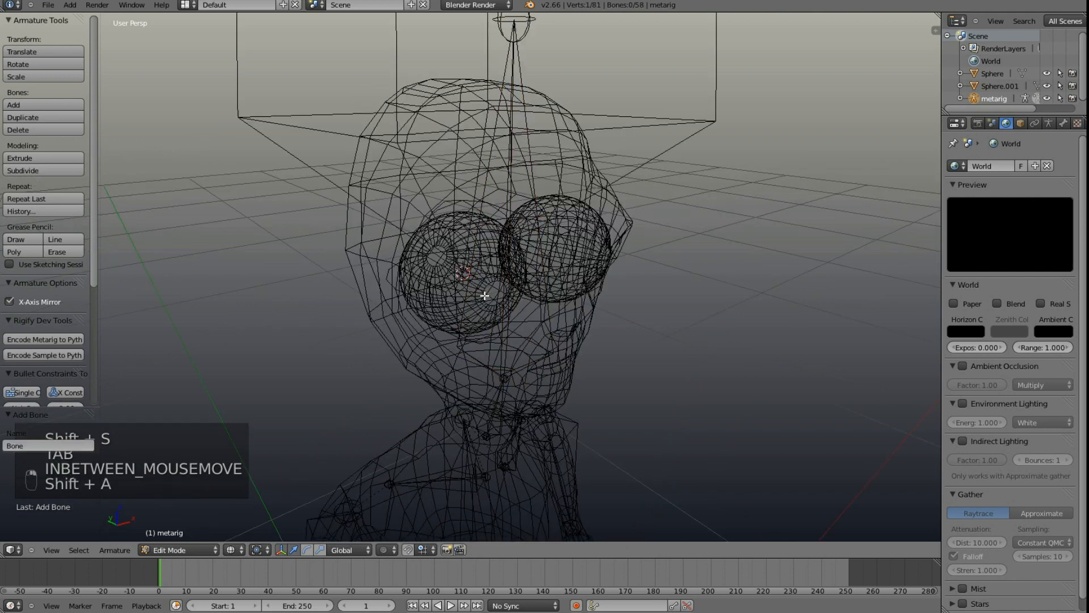
pyautogui.moveTo(617, 304); pyautogui.dragTo(613, 282, button='middle')
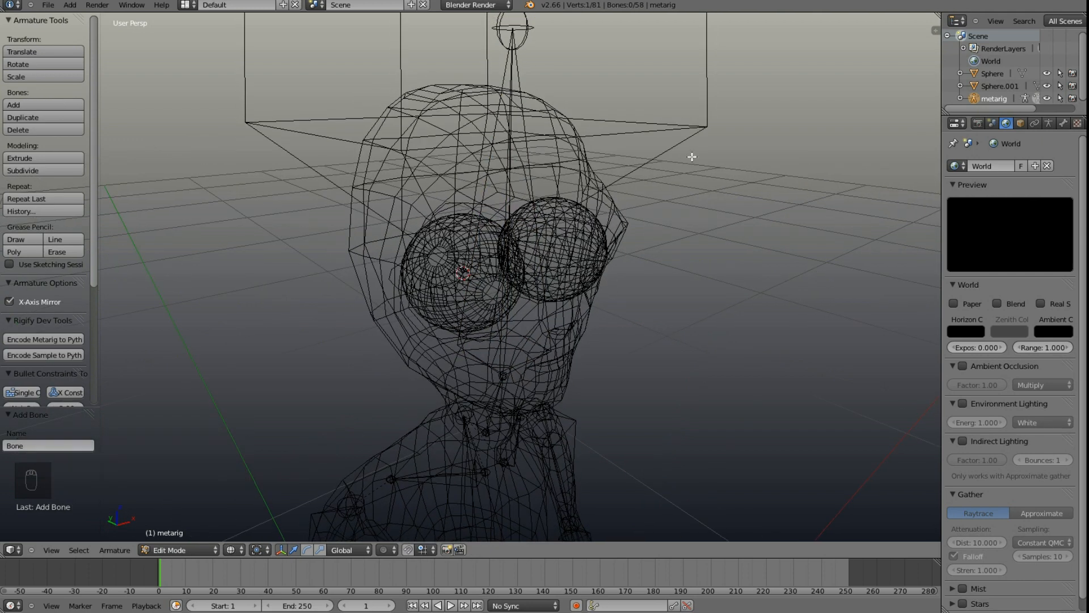
pyautogui.rightClick(690, 127)
pyautogui.press('.')
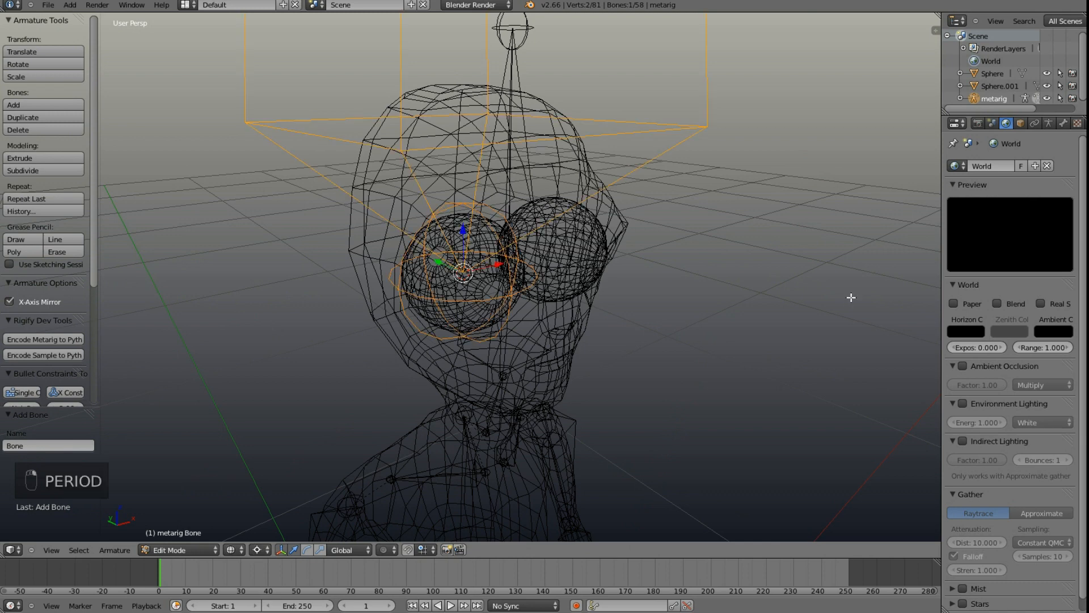
pyautogui.press('s')
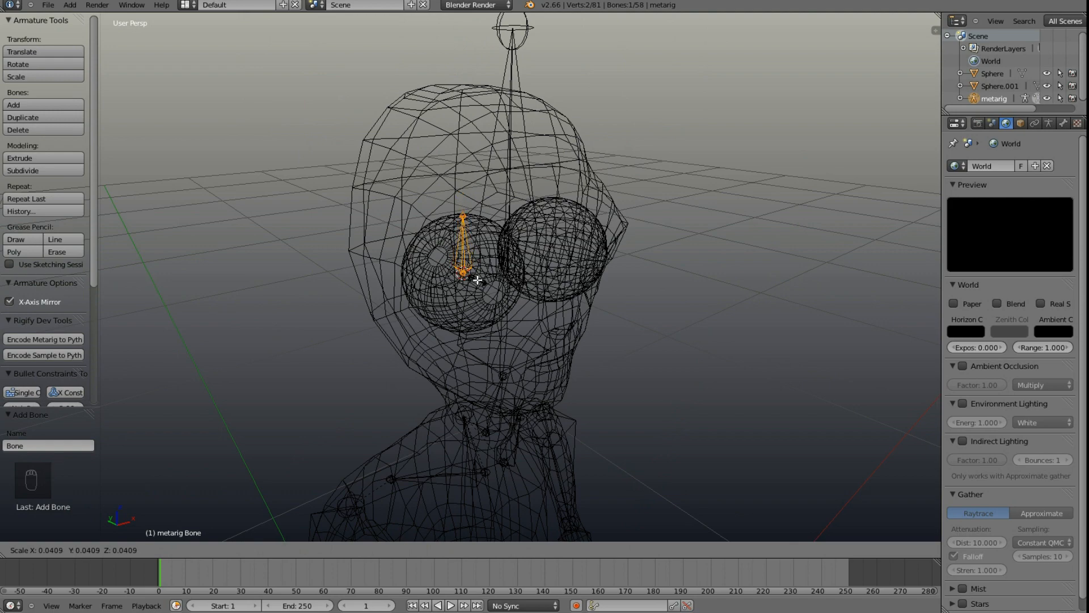
pyautogui.click(478, 279)
# Step: Rotate the new eye bone 90° around the global X axis so that it points out of the face
pyautogui.moveTo(529, 294); pyautogui.dragTo(592, 307, button='middle')
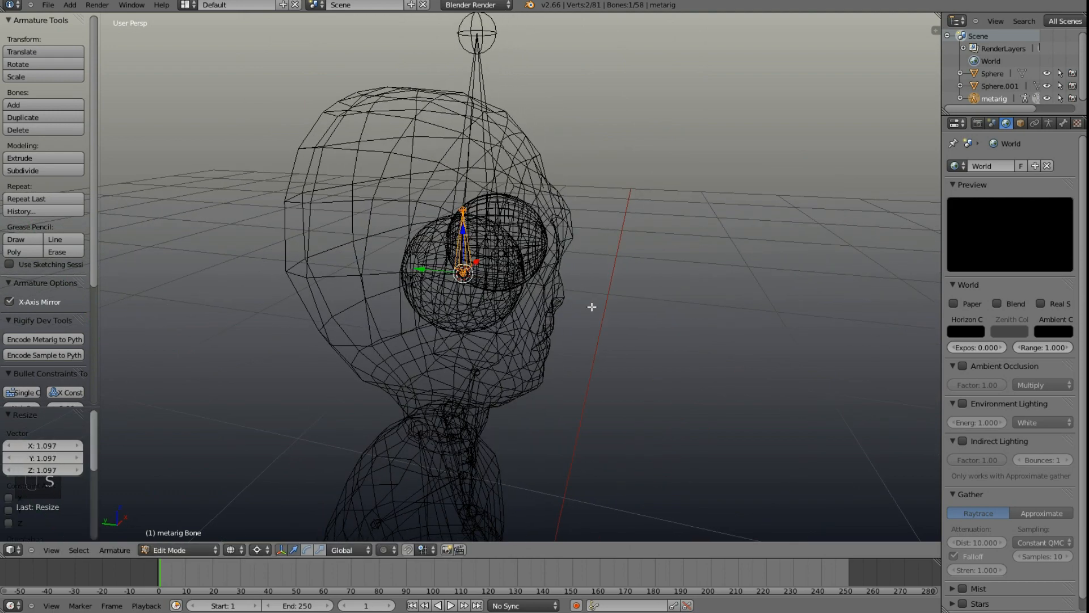
pyautogui.write('rx90')
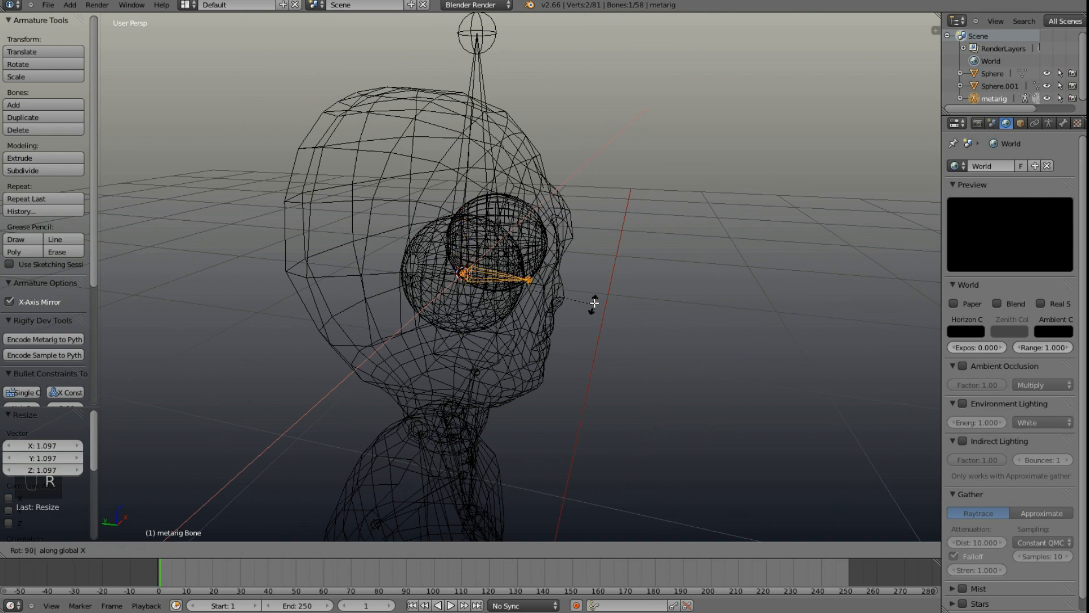
pyautogui.click(594, 303)
pyautogui.moveTo(594, 303); pyautogui.dragTo(576, 292, button='middle')
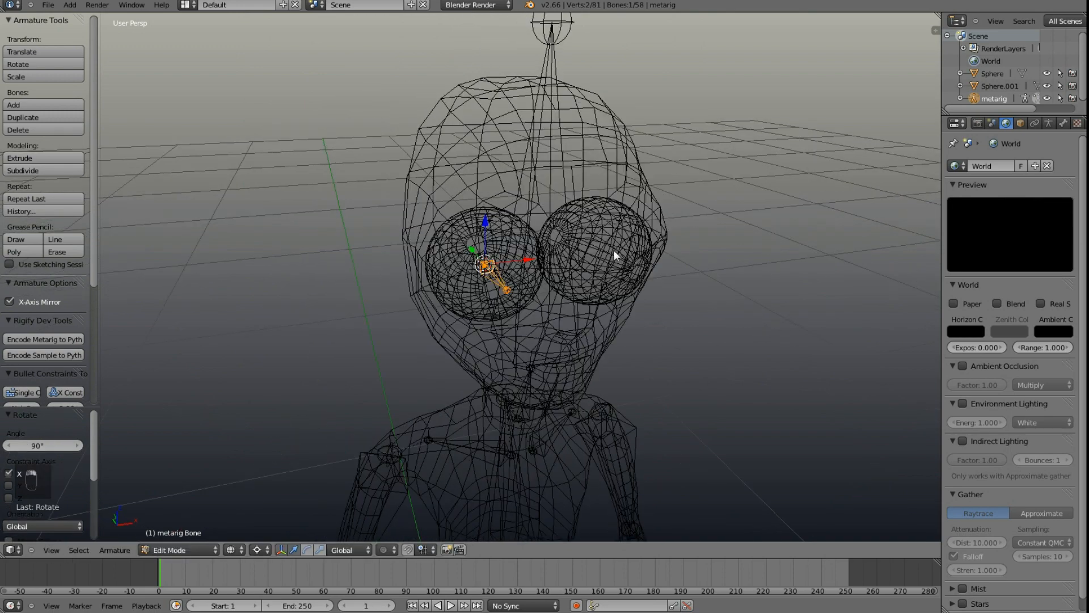
# Step: Leave armature editing, select the original eyeball and snap the 3D cursor to it
pyautogui.press('Tab')
pyautogui.press('Tab')
pyautogui.press('Tab')
pyautogui.rightClick(633, 276)
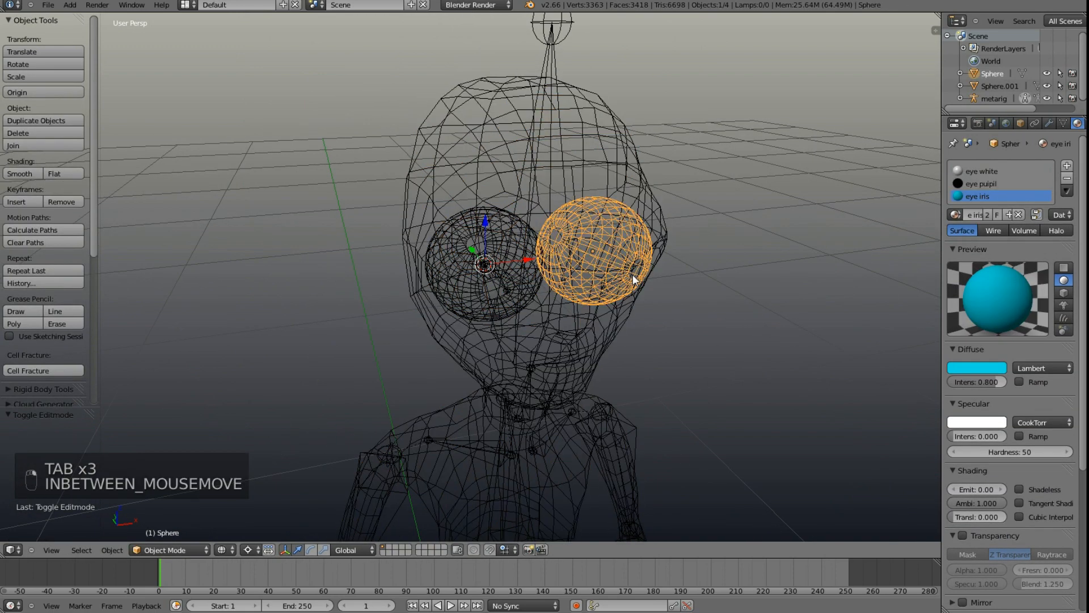
pyautogui.hotkey('shift', 's')
pyautogui.click(632, 281)
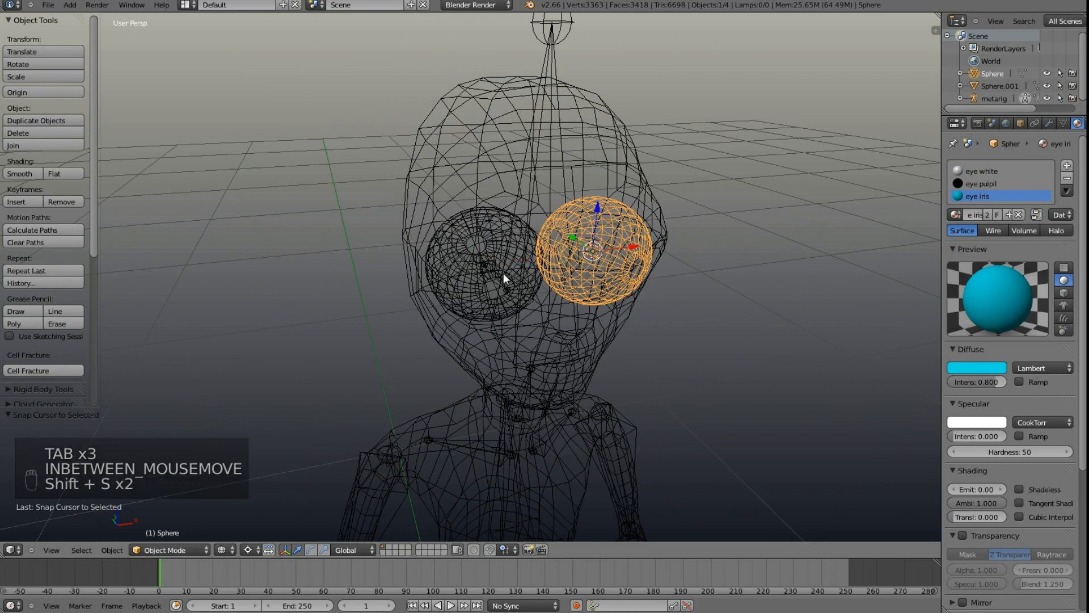
# Step: Duplicate the eye bone in the metarig and snap the copy to the 3D cursor in the original eyeball
pyautogui.rightClick(503, 274)
pyautogui.rightClick(498, 276)
pyautogui.press('Tab')
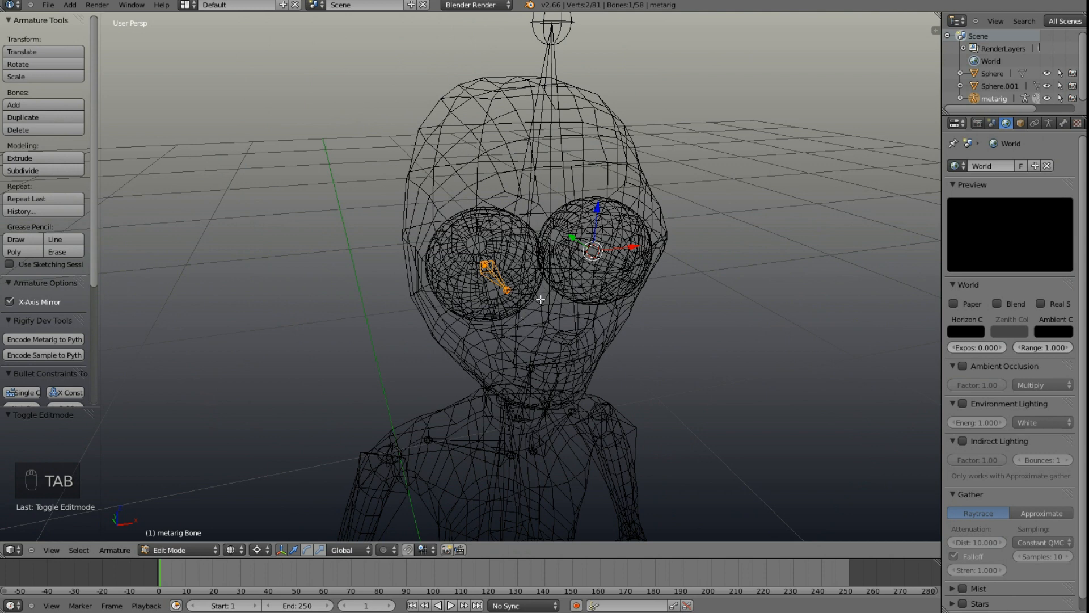
pyautogui.hotkey('shift', 'd')
pyautogui.click(594, 316)
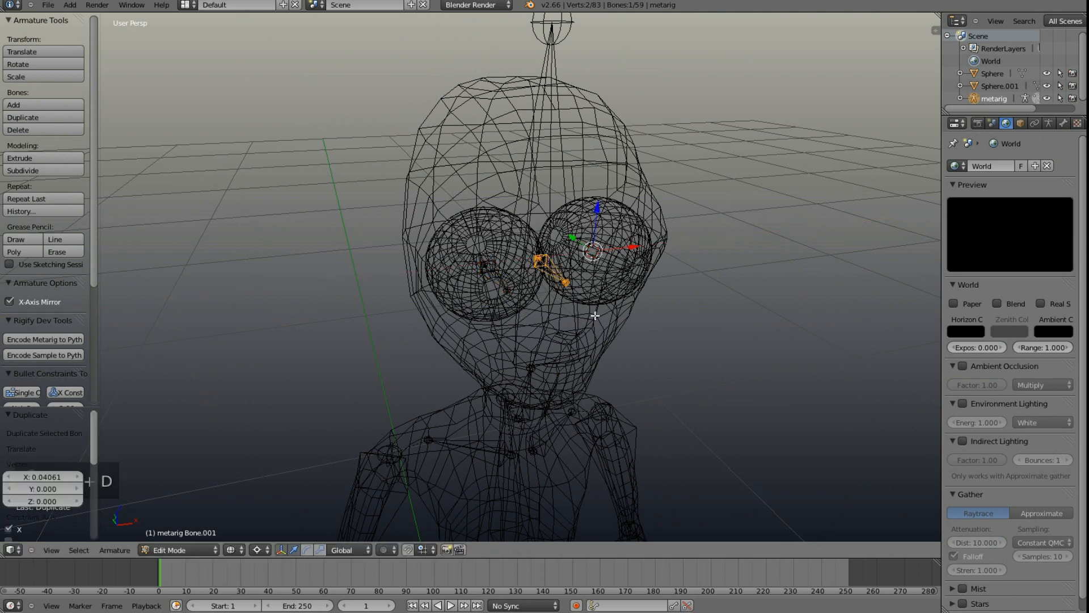
pyautogui.hotkey('shift', 's')
pyautogui.hotkey('shift', 's')
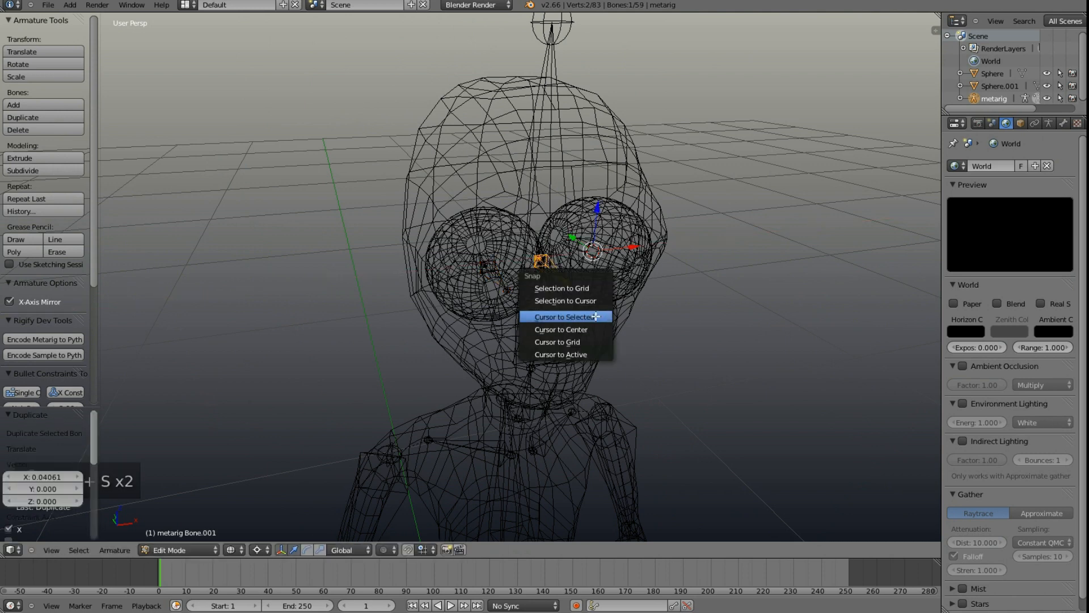
pyautogui.click(590, 300)
# Step: Return to solid display and object mode, and trackball-rotate the original eyeball so that its pupil lines up with its bone
pyautogui.moveTo(614, 312)
pyautogui.mouseDown(button='middle')
pyautogui.moveTo(634, 346)
pyautogui.moveTo(595, 274)
pyautogui.moveTo(630, 284)
pyautogui.moveTo(621, 282)
pyautogui.mouseUp(button='middle')
pyautogui.press('z')
pyautogui.press('Tab')
pyautogui.rightClick(621, 281)
pyautogui.rightClick(643, 283)
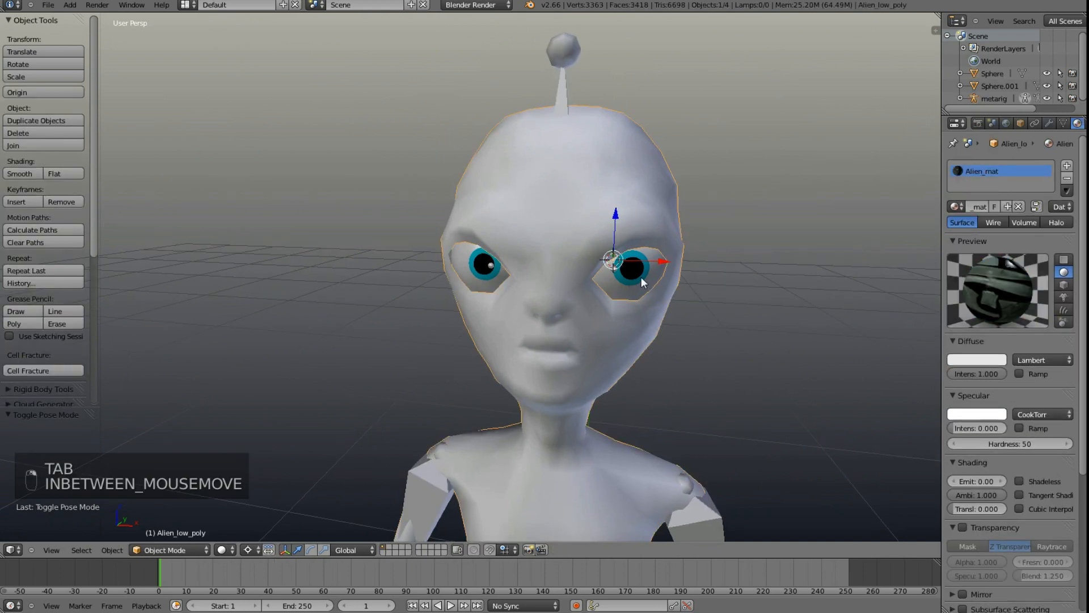
pyautogui.rightClick(641, 278)
pyautogui.rightClick(641, 276)
pyautogui.rightClick(642, 273)
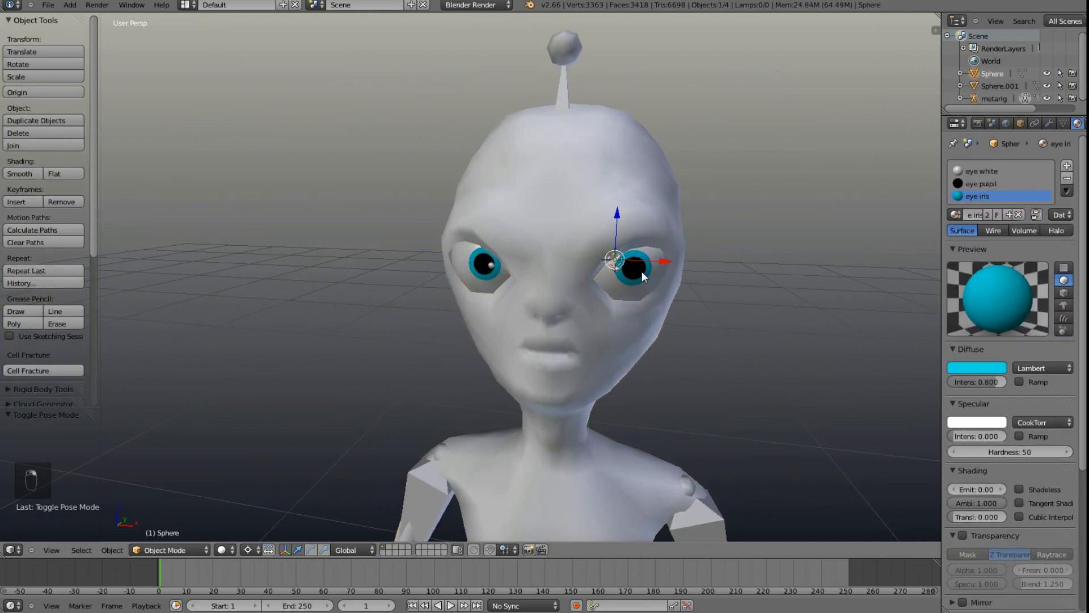
pyautogui.press('r')
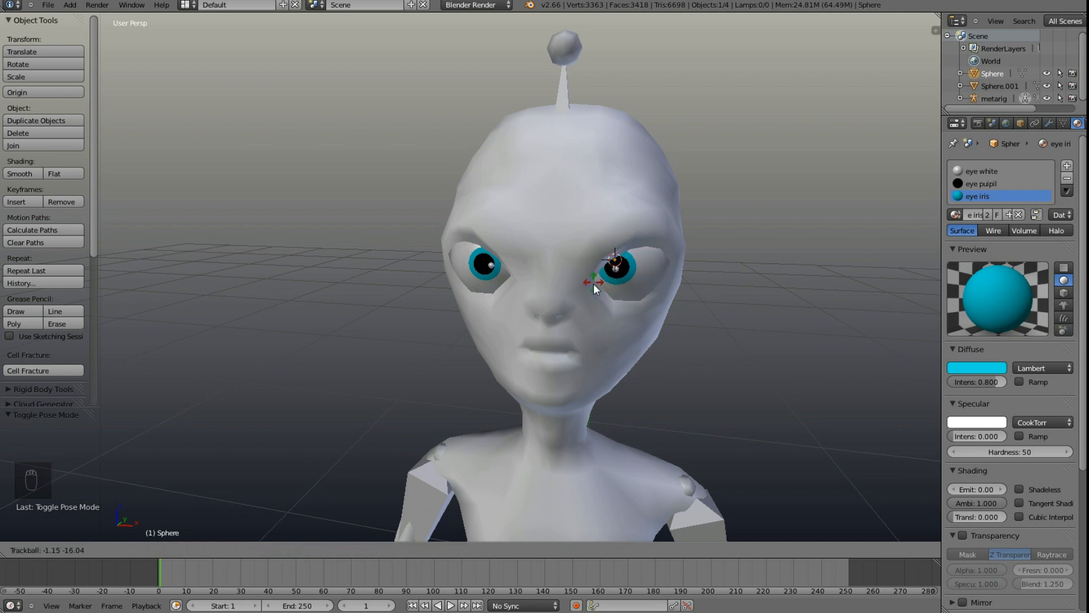
pyautogui.click(595, 284)
# Step: Switch the pivot point from the 3D cursor to the selection's centre and trackball-rotate the duplicated eyeball to align its pupil with its bone
pyautogui.rightClick(486, 276)
pyautogui.press('r')
pyautogui.press('r')
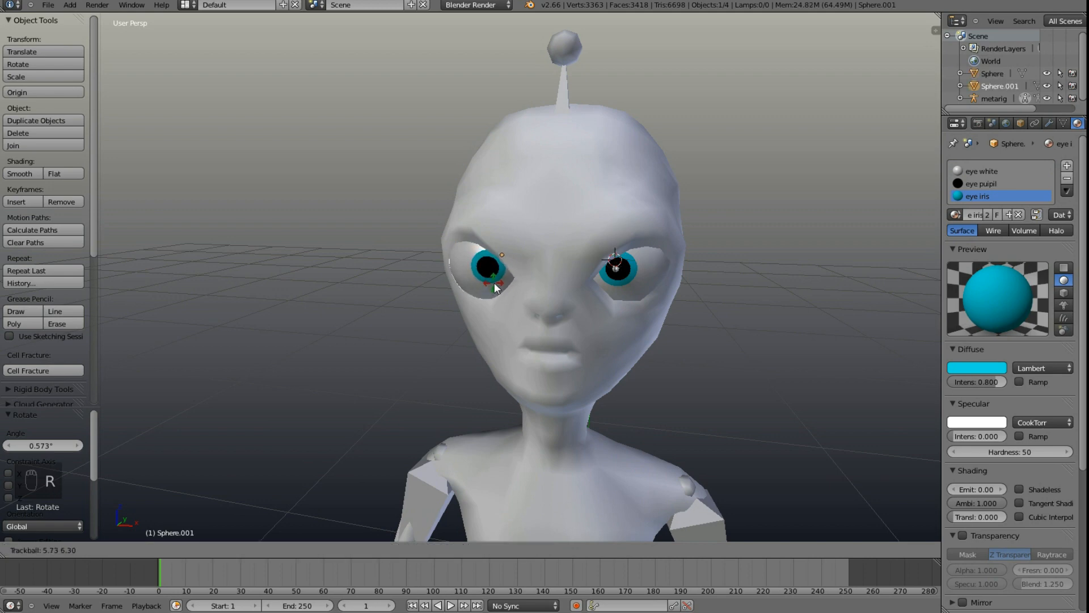
pyautogui.click(495, 282)
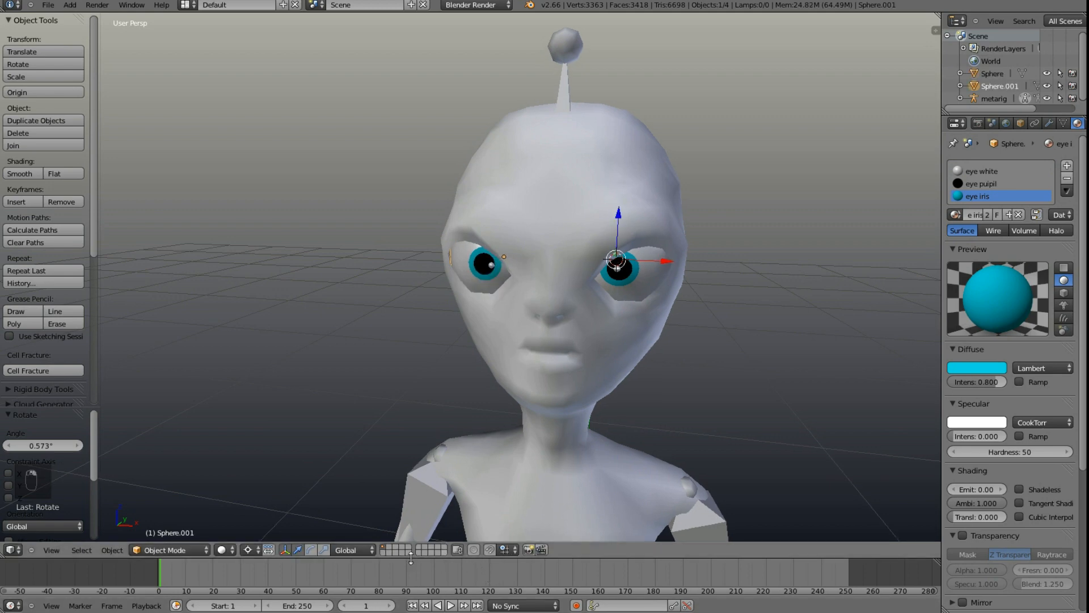
pyautogui.click(248, 548)
pyautogui.click(269, 534)
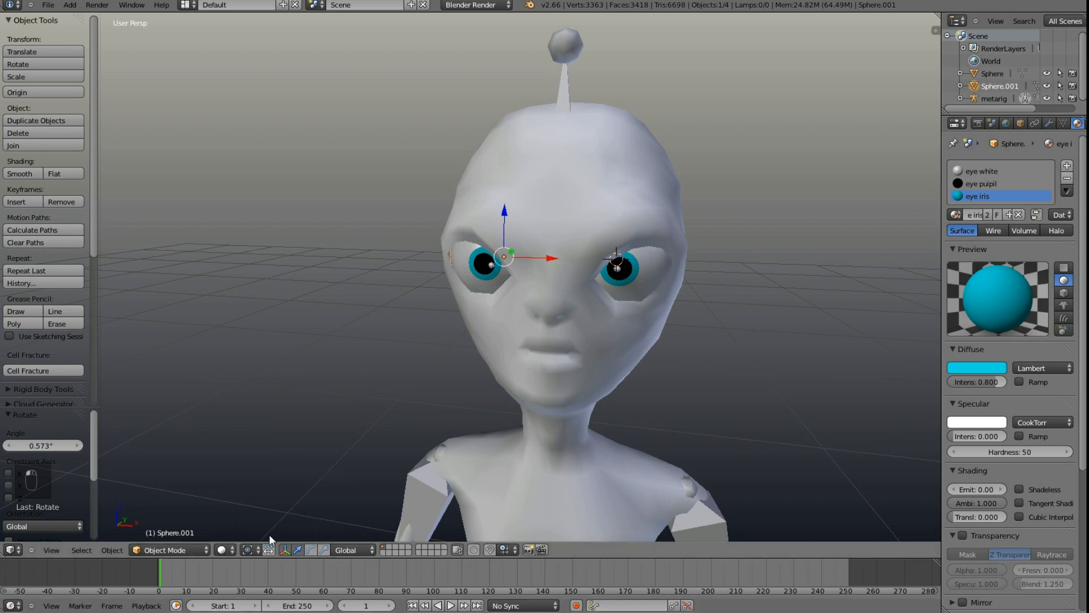
pyautogui.press('r')
pyautogui.press('0')
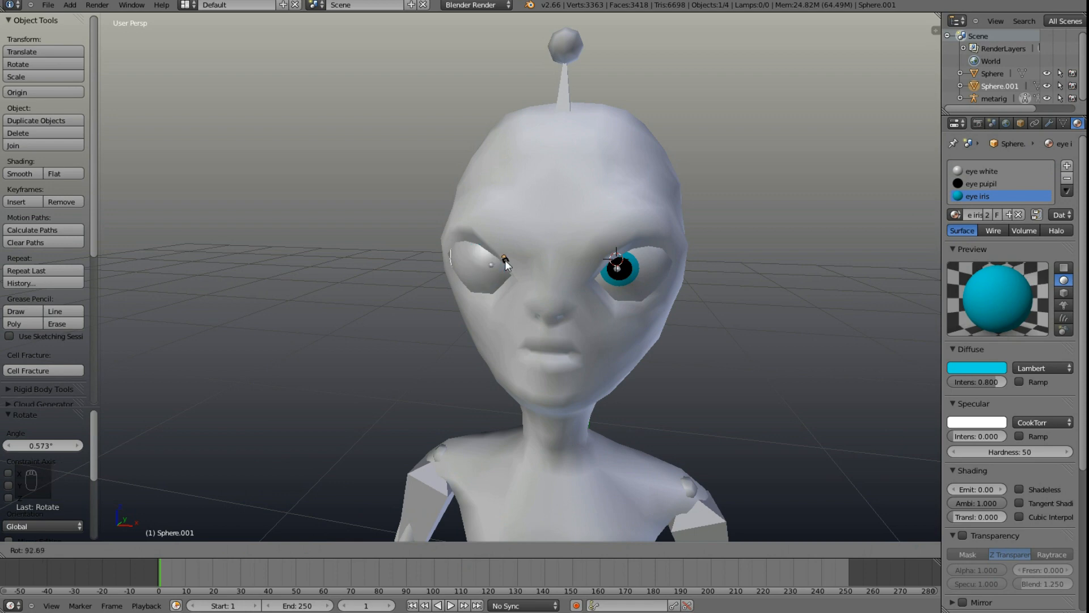
pyautogui.rightClick(502, 269)
pyautogui.press('r')
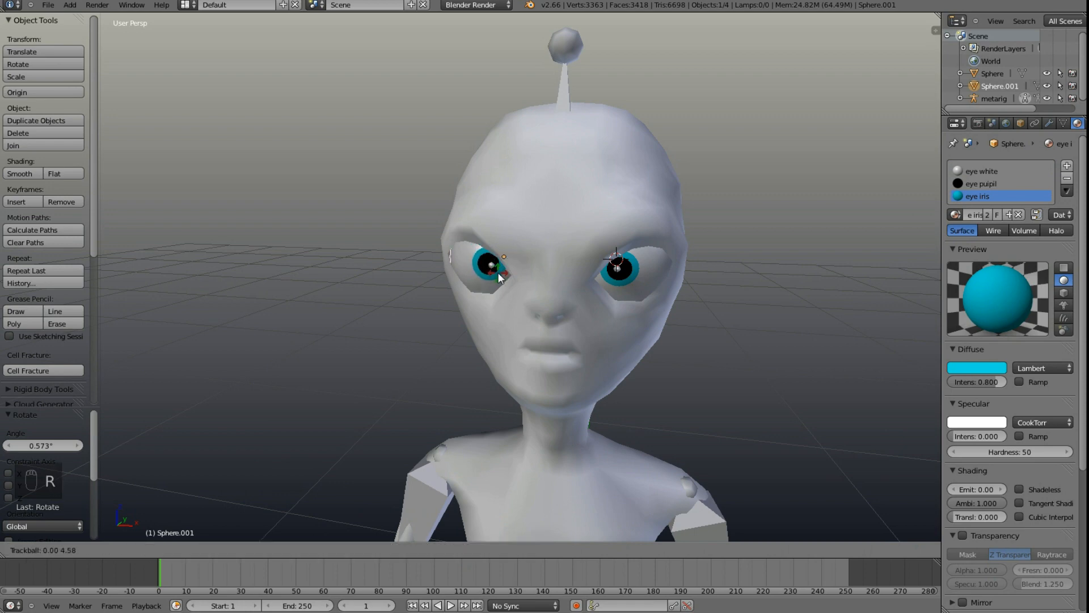
pyautogui.rightClick(498, 272)
pyautogui.moveTo(598, 299); pyautogui.dragTo(517, 263, button='middle')
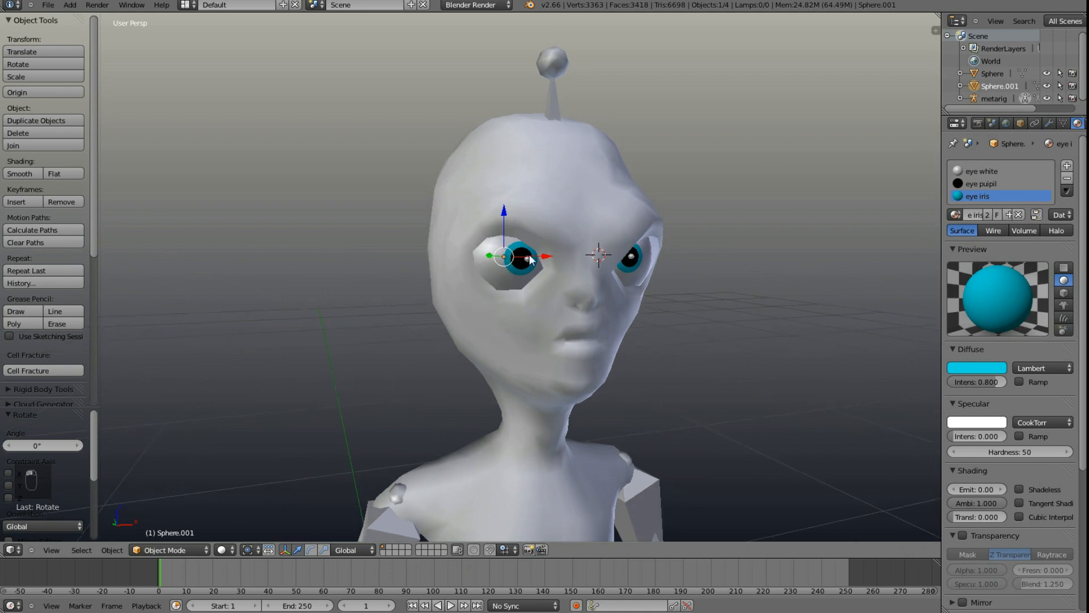
# Step: Select both eye bones in pose mode and snap the 3D cursor midway between them
pyautogui.rightClick(530, 259)
pyautogui.keyDown('shift'); pyautogui.rightClick(632, 261); pyautogui.keyUp('shift')
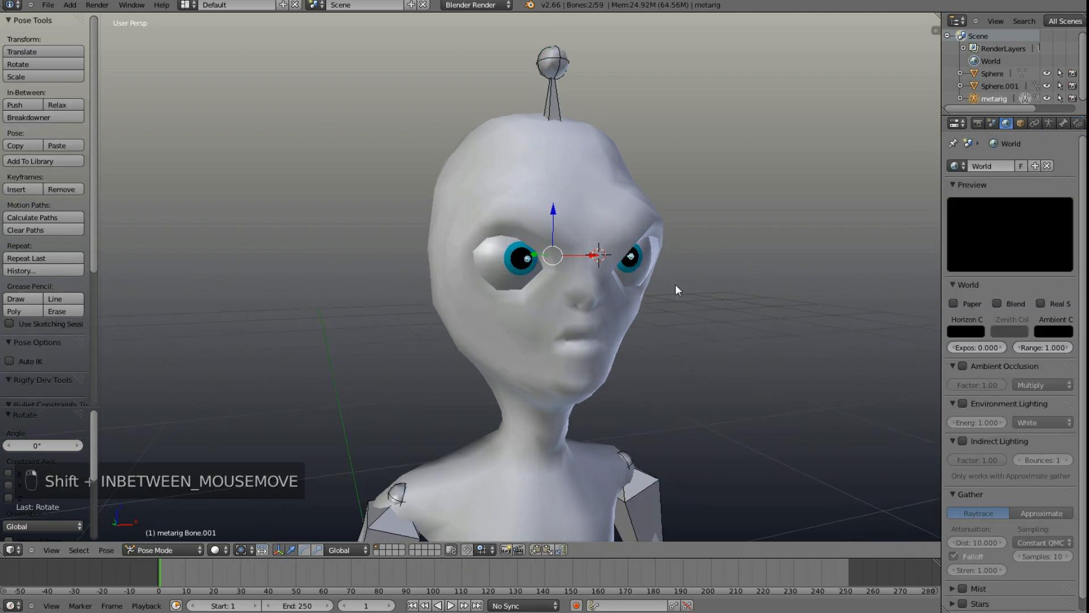
pyautogui.hotkey('shift', 's')
pyautogui.click(647, 313)
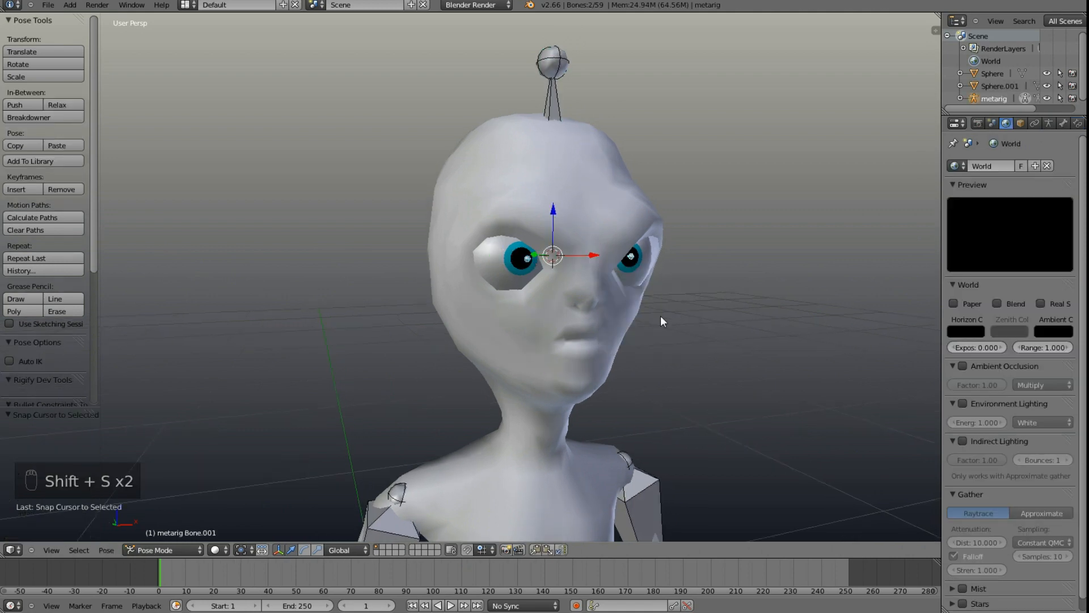
# Step: Add a bone to the metarig at the midpoint between the eyes and scale it down about the 3D cursor
pyautogui.moveTo(660, 315); pyautogui.dragTo(618, 342, button='middle')
pyautogui.hotkey('shift', 'a')
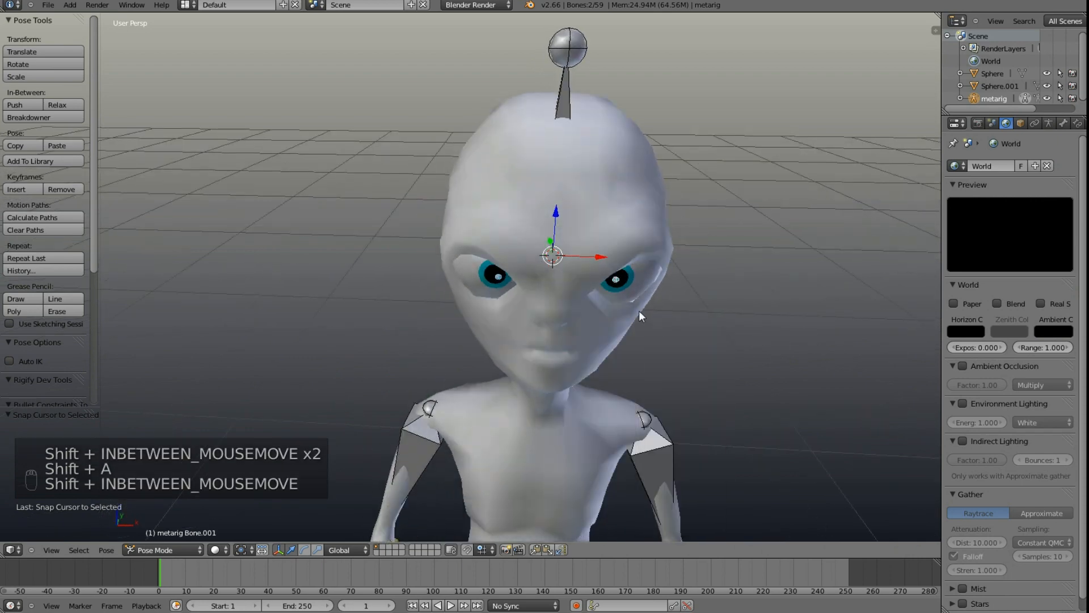
pyautogui.press('Tab')
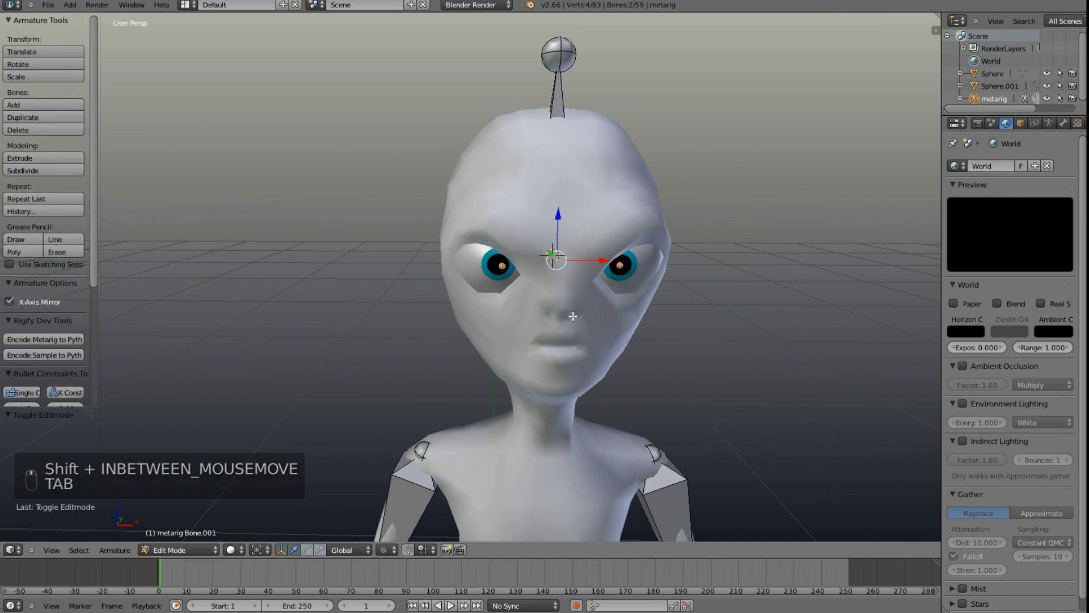
pyautogui.hotkey('shift', 'a')
pyautogui.rightClick(617, 140)
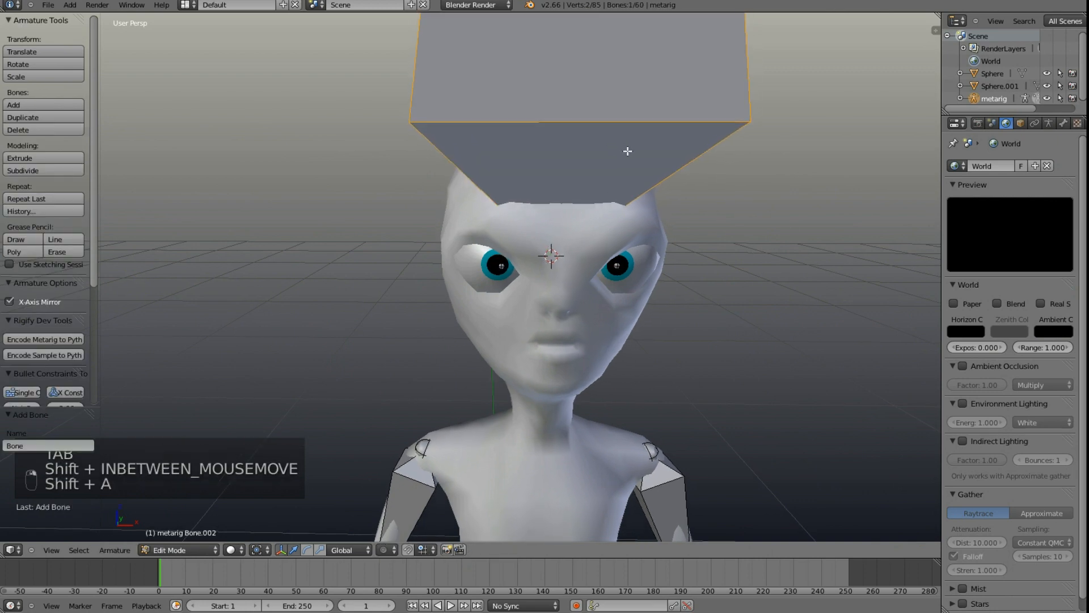
pyautogui.press('s')
pyautogui.click(664, 275)
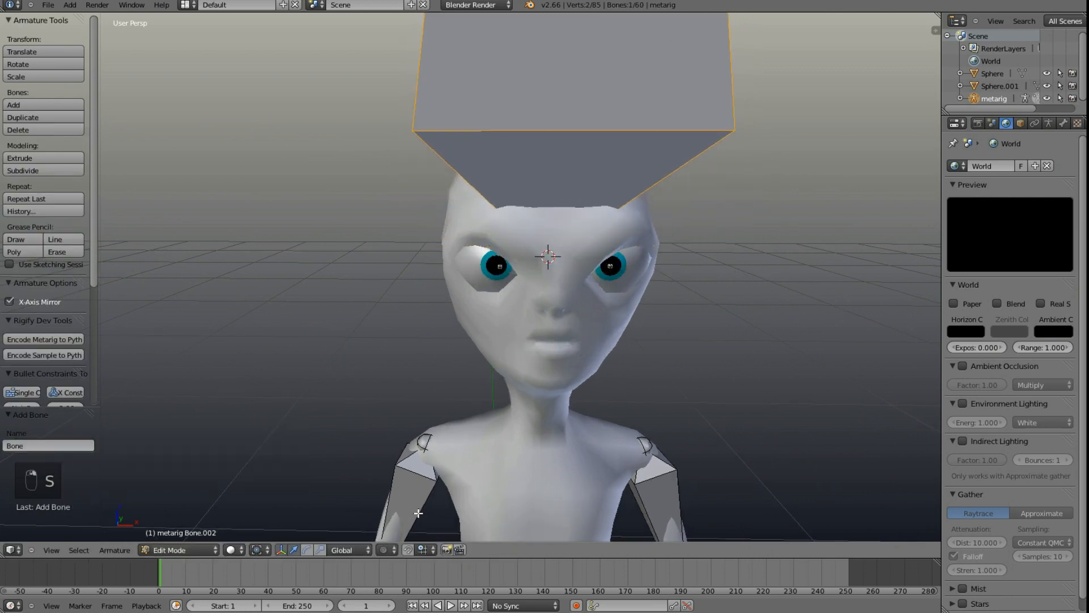
pyautogui.press('.')
pyautogui.press('s')
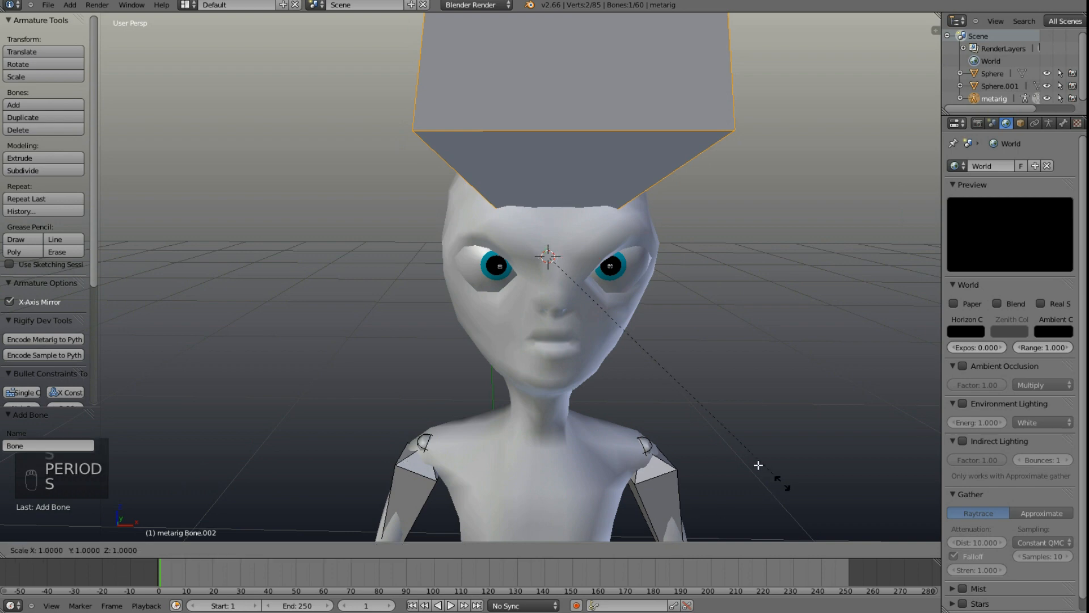
pyautogui.click(584, 263)
# Step: Move the new middle bone -0.126 along Y, in front of the face, using wireframe display
pyautogui.press('z')
pyautogui.moveTo(590, 265); pyautogui.dragTo(737, 315, button='middle')
pyautogui.moveTo(502, 245); pyautogui.dragTo(648, 280)
# Step: Switch the pivot point from the 3D cursor to the selection's centre and return to solid display
pyautogui.press('s')
pyautogui.rightClick(700, 404)
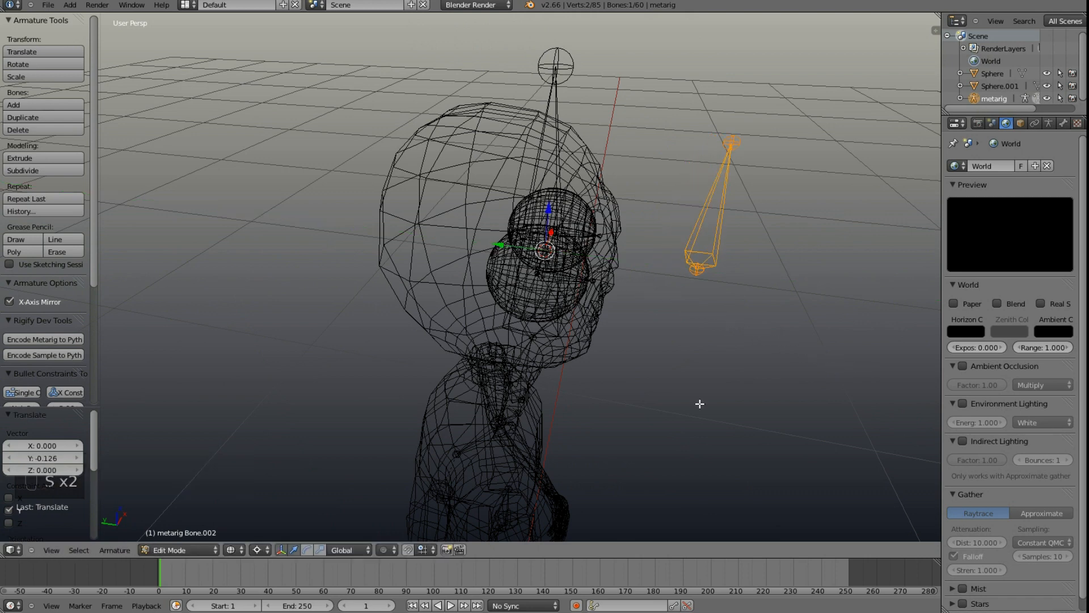
pyautogui.click(260, 555)
pyautogui.click(287, 534)
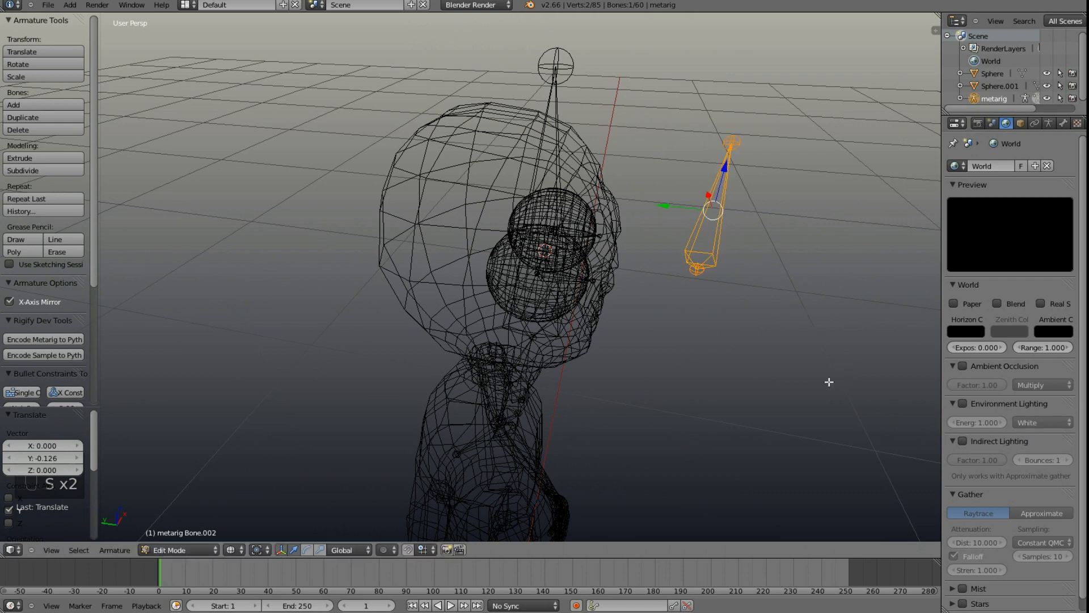
pyautogui.press('z')
# Step: In pose mode, add a Track To constraint to the alien's right eye bone, targeting the bone in front of the face
pyautogui.moveTo(587, 312); pyautogui.dragTo(589, 282, button='middle')
pyautogui.rightClick(590, 281)
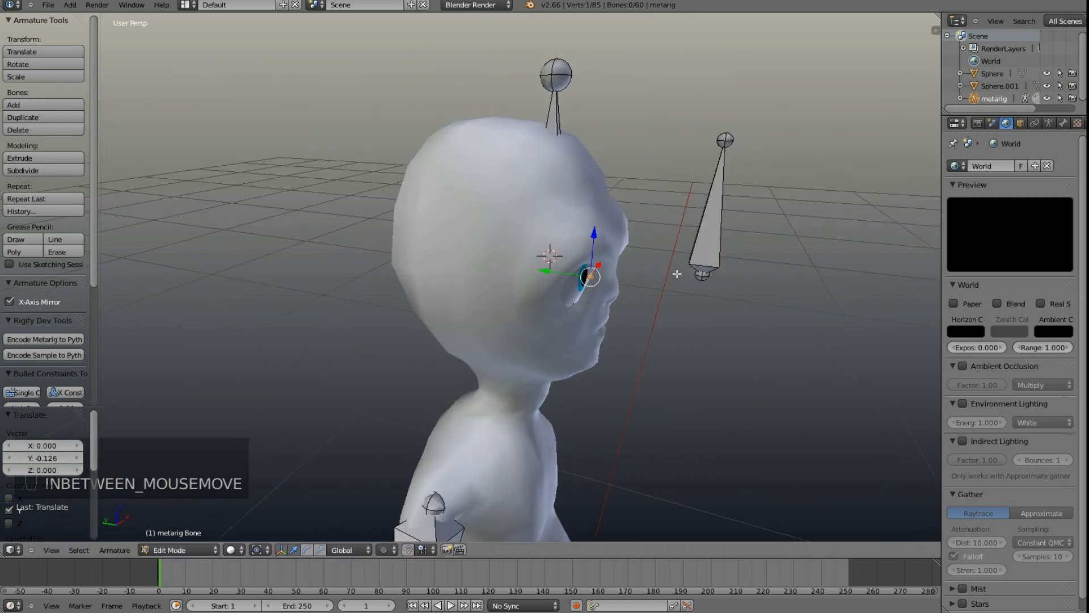
pyautogui.click(200, 550)
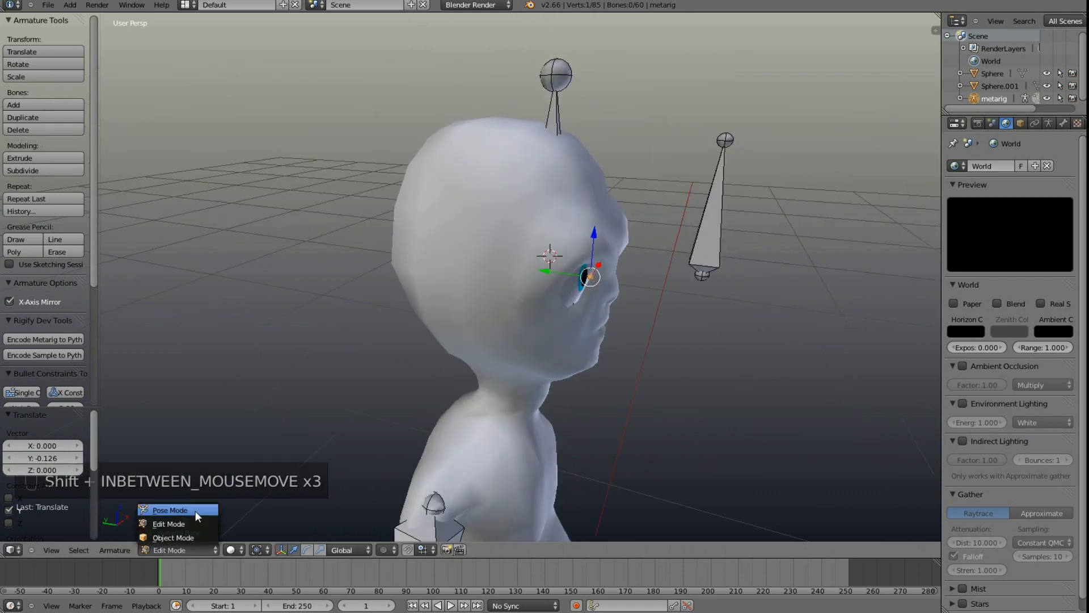
pyautogui.click(193, 509)
pyautogui.rightClick(590, 278)
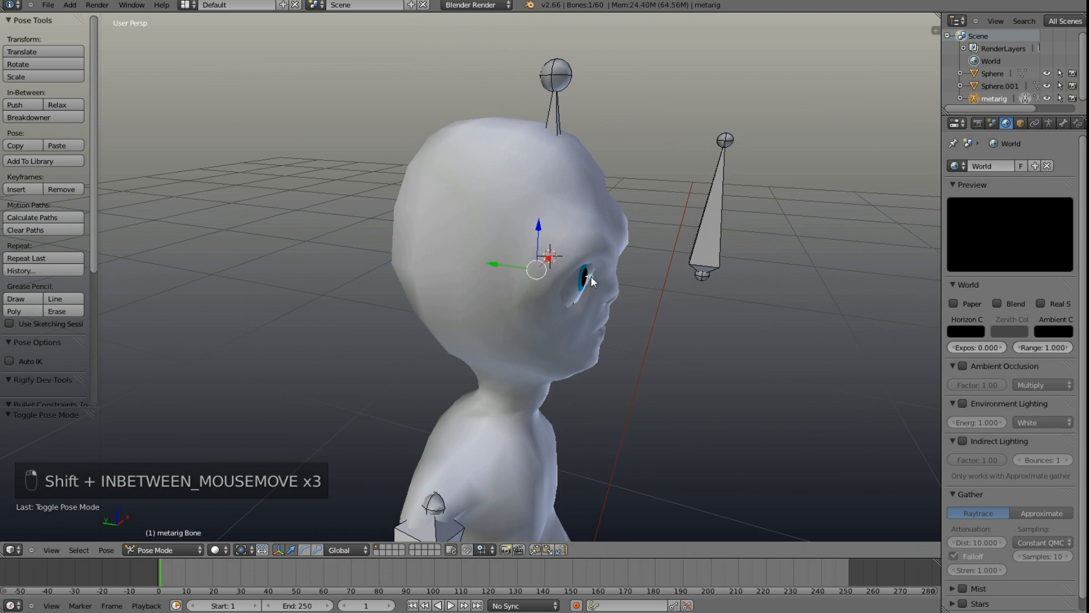
pyautogui.keyDown('shift'); pyautogui.rightClick(710, 223); pyautogui.keyUp('shift')
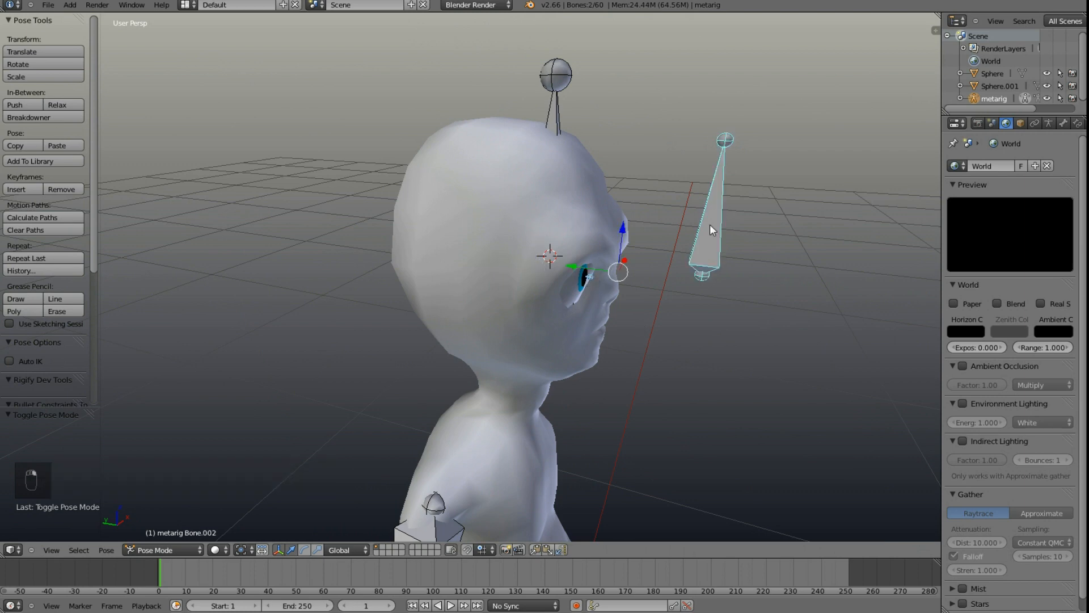
pyautogui.keyDown('shift'); pyautogui.rightClick(591, 277); pyautogui.keyUp('shift')
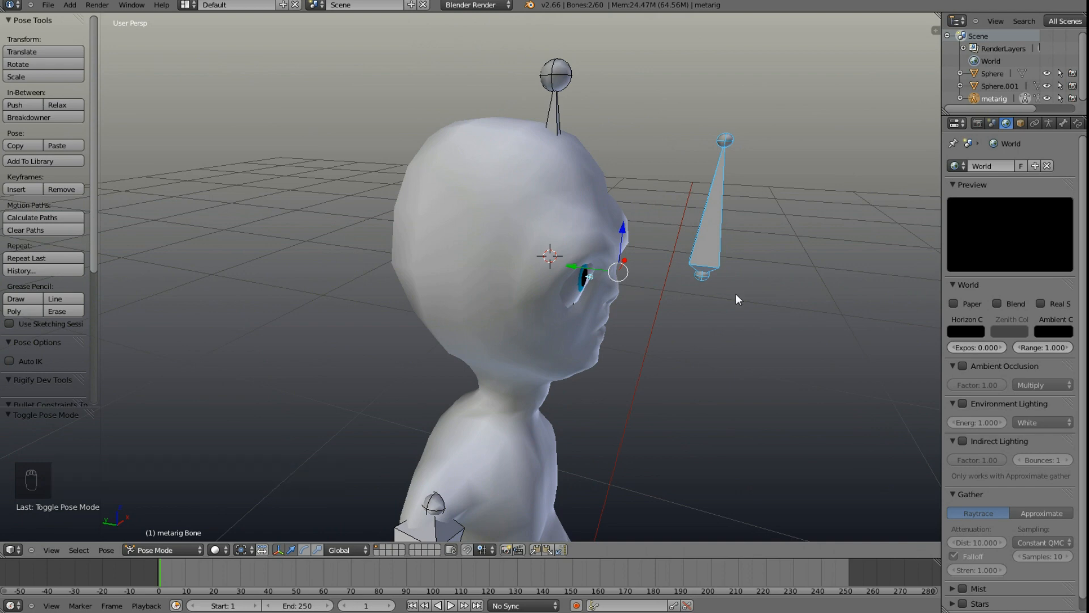
pyautogui.hotkey('ctrl', 'shift', 'c')
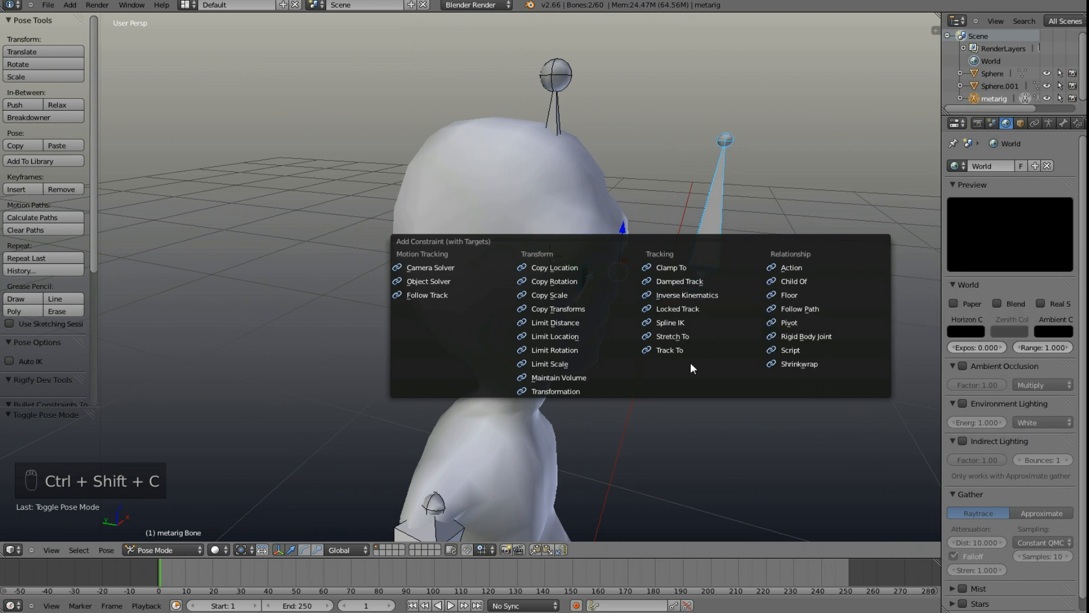
pyautogui.click(679, 348)
# Step: Add a Track To constraint from the other eye bone to the same front target bone
pyautogui.moveTo(682, 297); pyautogui.dragTo(686, 272, button='middle')
pyautogui.rightClick(669, 260)
pyautogui.keyDown('shift'); pyautogui.rightClick(688, 263); pyautogui.keyUp('shift')
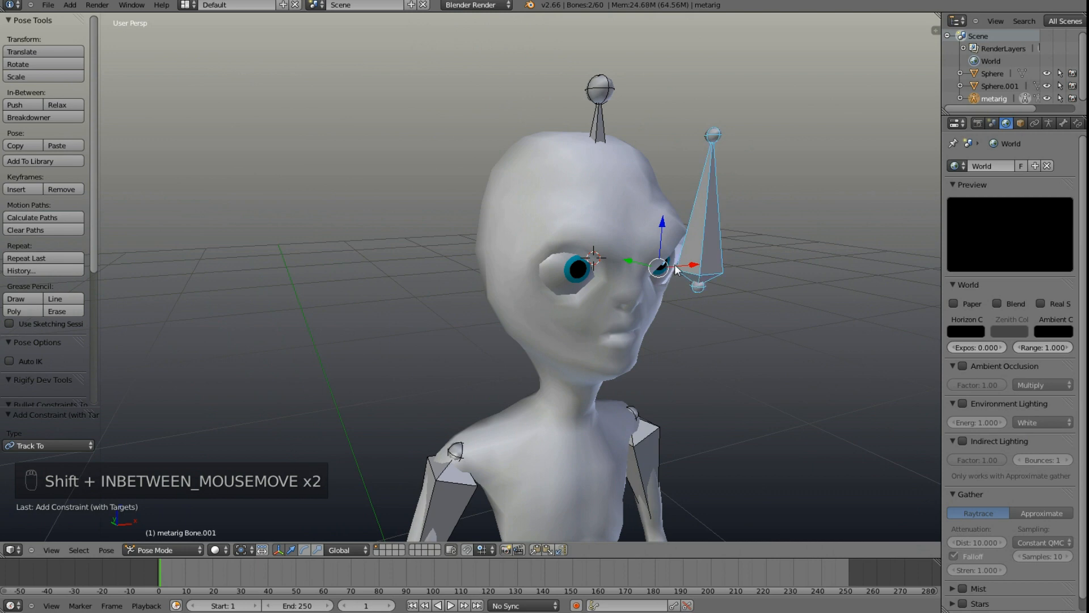
pyautogui.hotkey('ctrl', 'shift', 'c')
pyautogui.click(676, 264)
# Step: Test the eye tracking by moving the front target bone around, cancelling each move
pyautogui.moveTo(678, 267); pyautogui.dragTo(686, 295, button='middle')
pyautogui.rightClick(703, 287)
pyautogui.moveTo(729, 325); pyautogui.dragTo(724, 329, button='middle')
pyautogui.press('g')
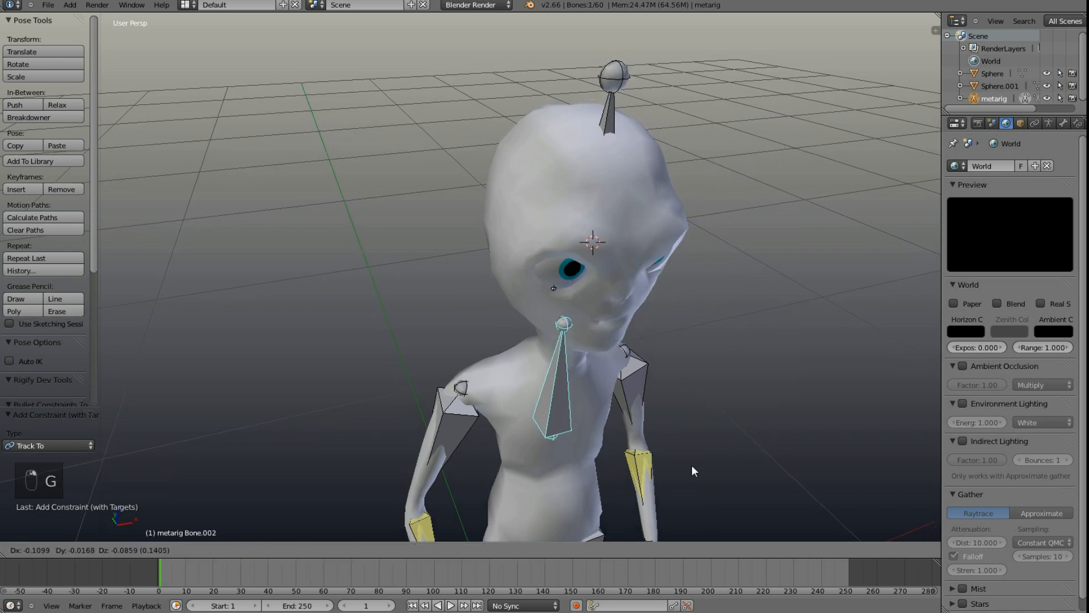
pyautogui.rightClick(723, 454)
pyautogui.press('g')
pyautogui.rightClick(728, 402)
pyautogui.scroll(1, 584, 319)
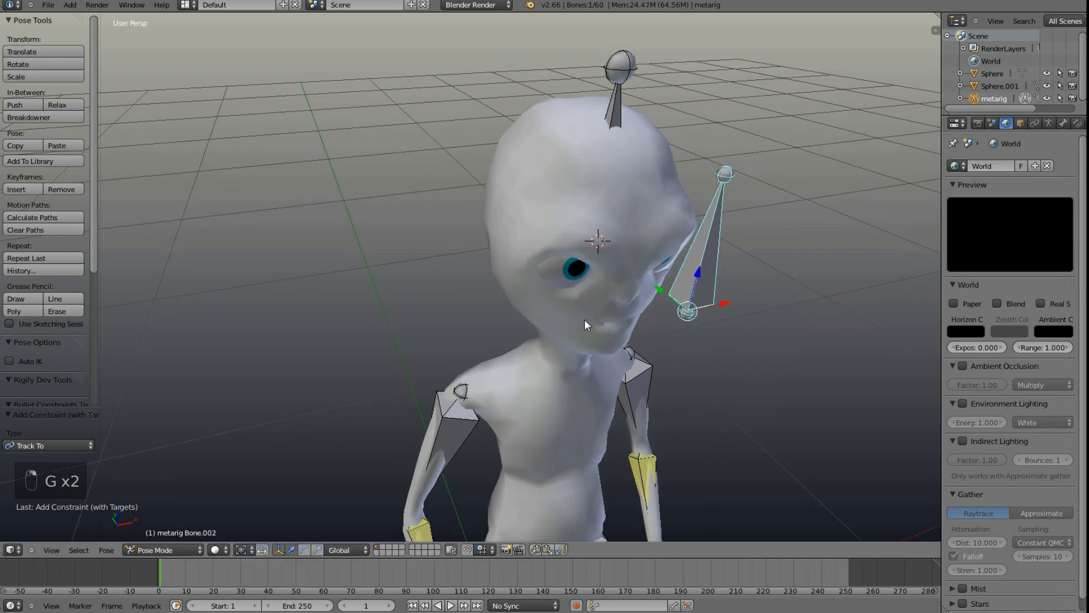
# Step: Examine the eye bones inside the head in wireframe display, selecting the front bone and an eye bone for comparison
pyautogui.rightClick(577, 268)
pyautogui.press('z')
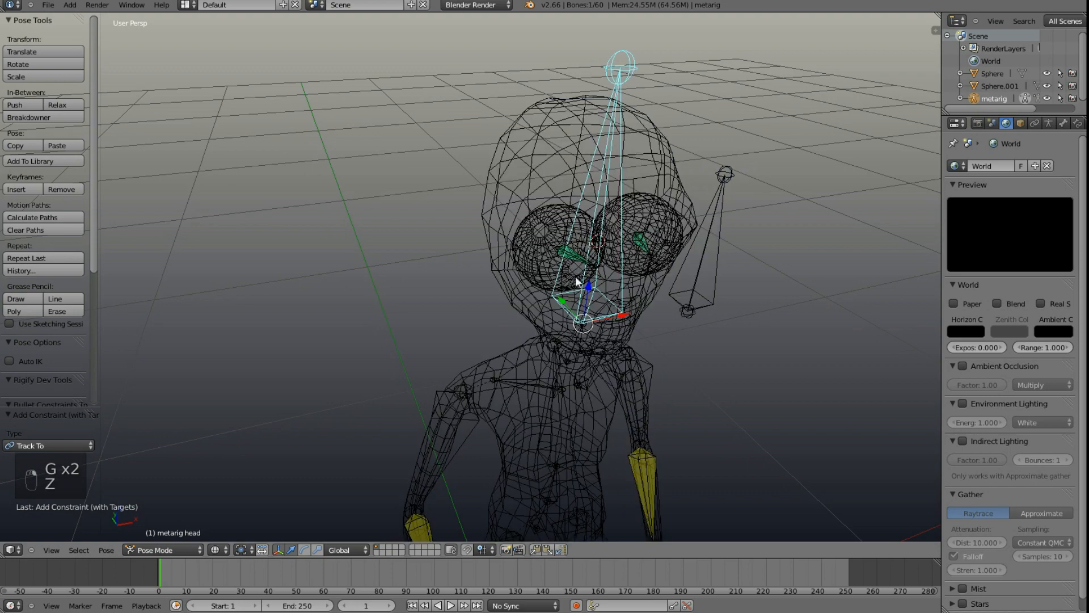
pyautogui.moveTo(577, 268)
pyautogui.mouseDown(button='middle')
pyautogui.moveTo(625, 273)
pyautogui.moveTo(576, 296)
pyautogui.moveTo(605, 296)
pyautogui.mouseUp(button='middle')
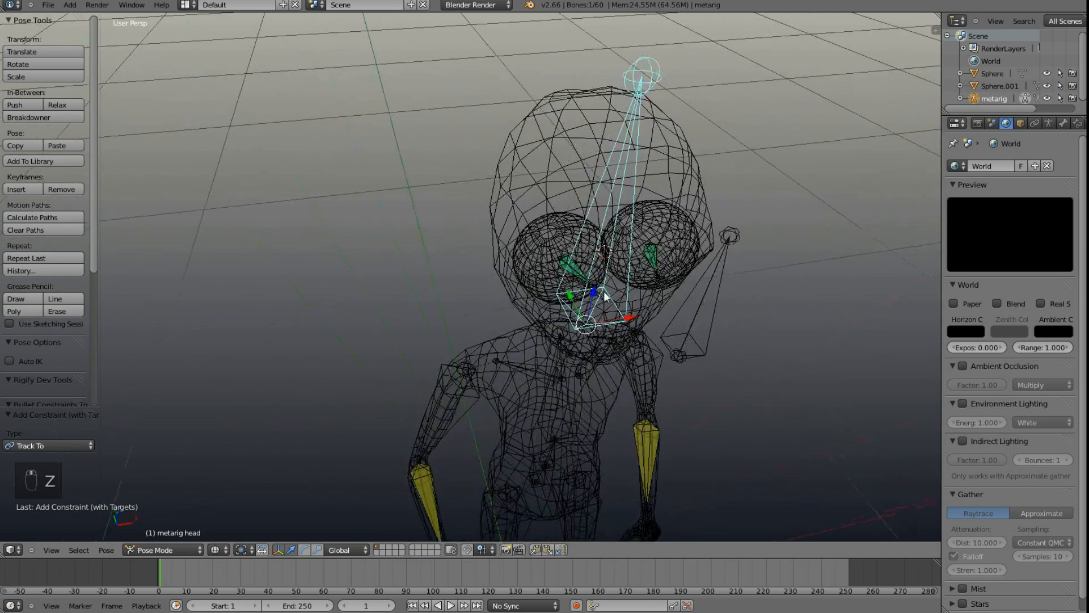
pyautogui.rightClick(687, 318)
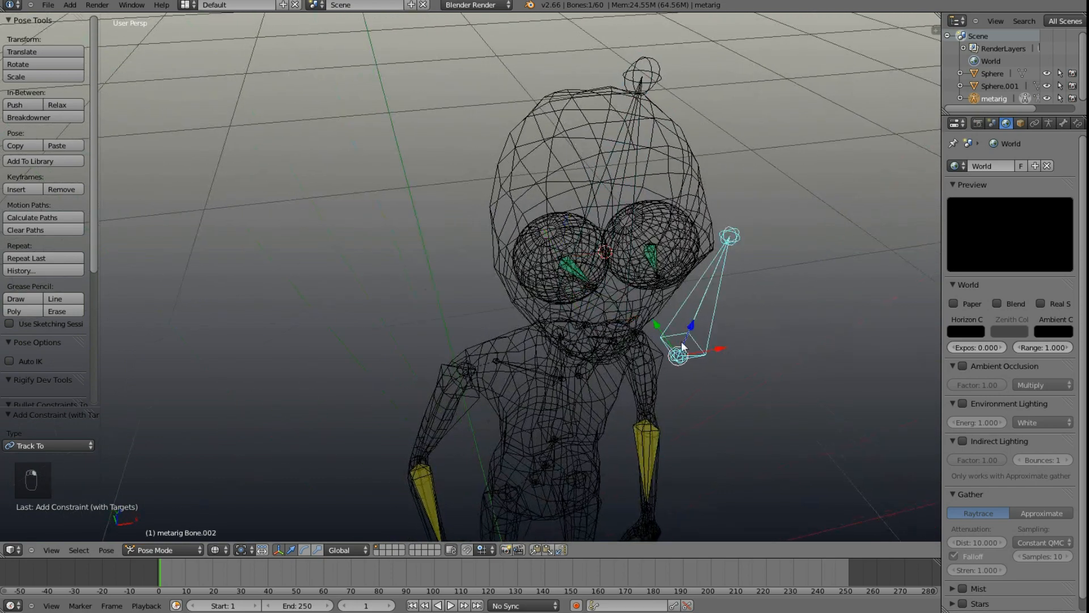
pyautogui.moveTo(658, 340); pyautogui.dragTo(557, 299, button='middle')
pyautogui.rightClick(557, 298)
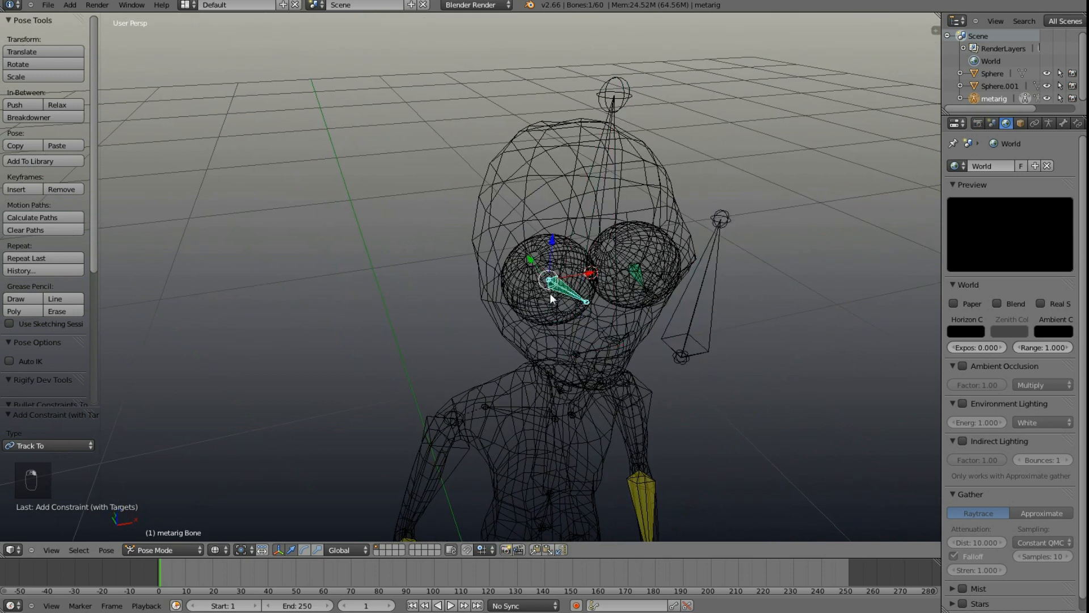
pyautogui.press('z')
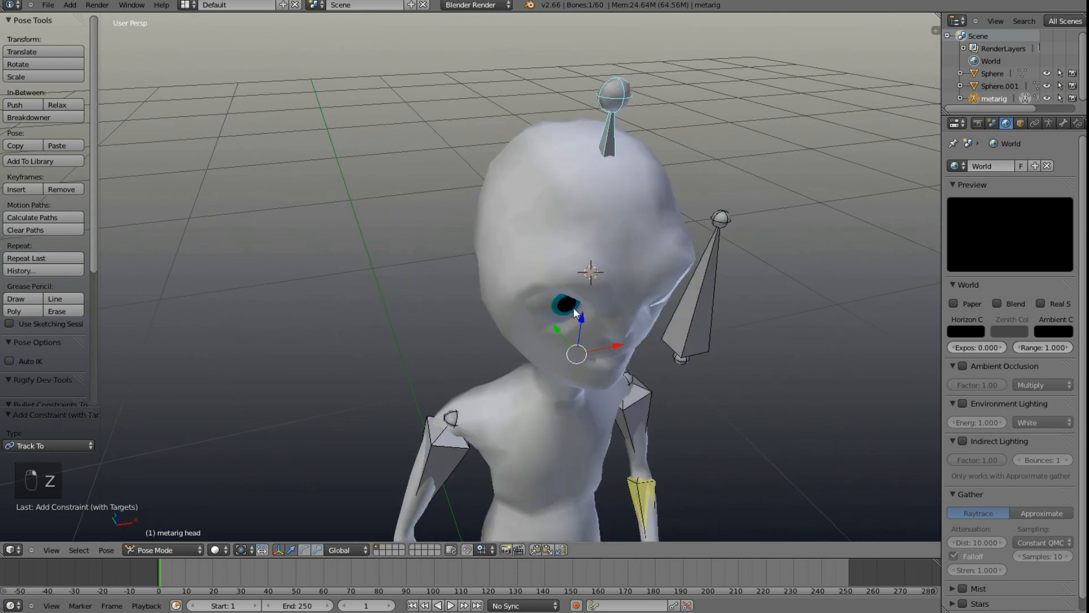
pyautogui.moveTo(576, 345); pyautogui.dragTo(577, 342, button='middle')
# Step: Enable X-Ray display for the metarig armature so its bones draw over the mesh
pyautogui.click(1048, 123)
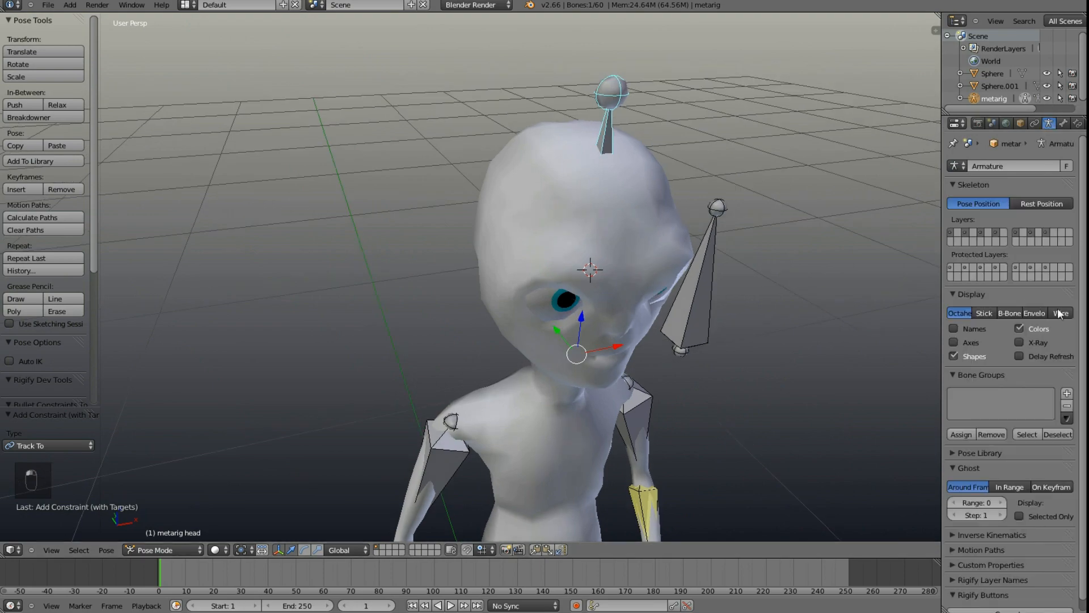
pyautogui.click(1019, 342)
pyautogui.moveTo(752, 371); pyautogui.dragTo(566, 284, button='middle')
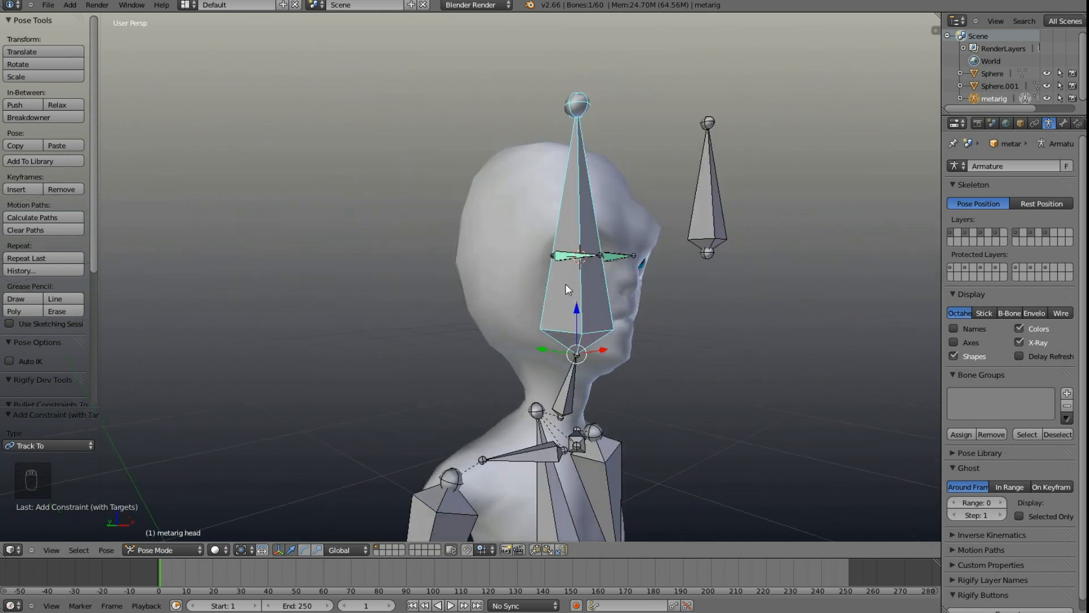
pyautogui.moveTo(642, 261)
pyautogui.mouseDown(button='middle')
pyautogui.moveTo(611, 267)
pyautogui.moveTo(629, 262)
pyautogui.mouseUp(button='middle')
# Step: Try X-Ray display on the eyeball Sphere in object mode and turn it off again
pyautogui.hotkey('ctrl', 'Tab')
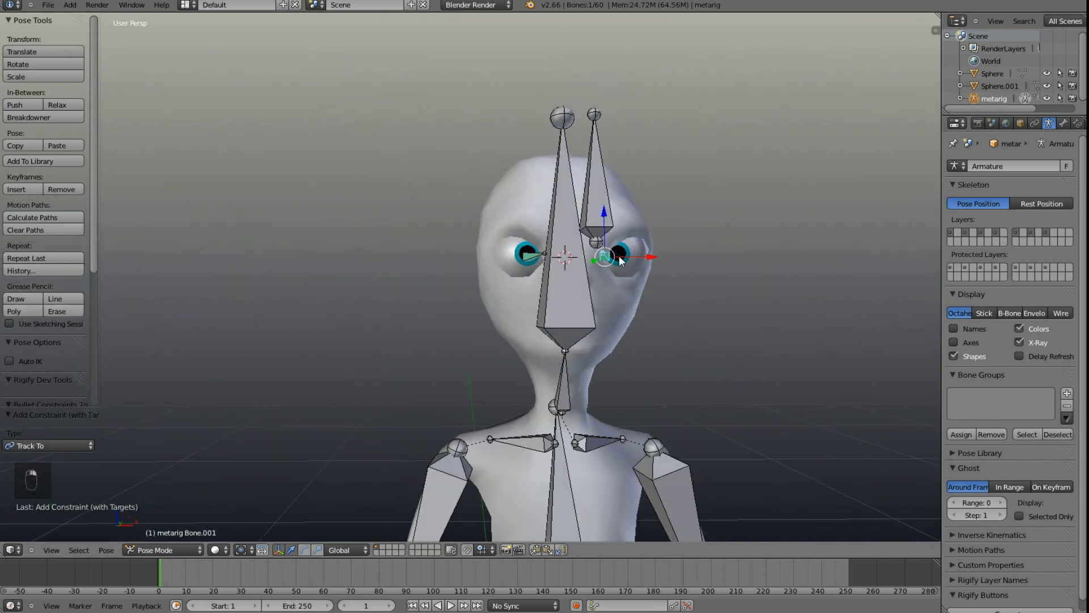
pyautogui.rightClick(629, 262)
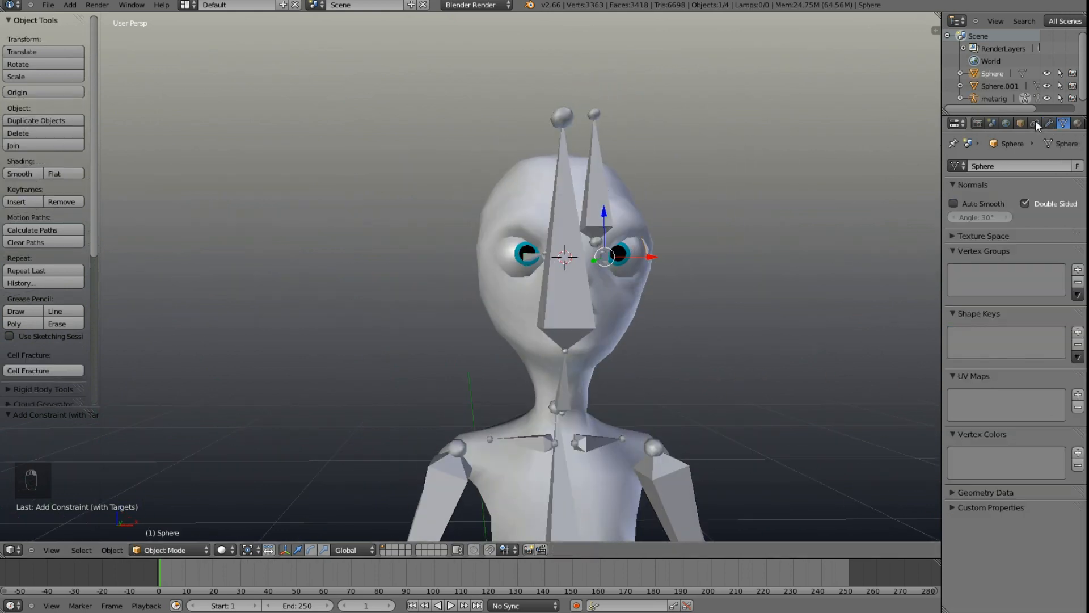
pyautogui.click(1021, 123)
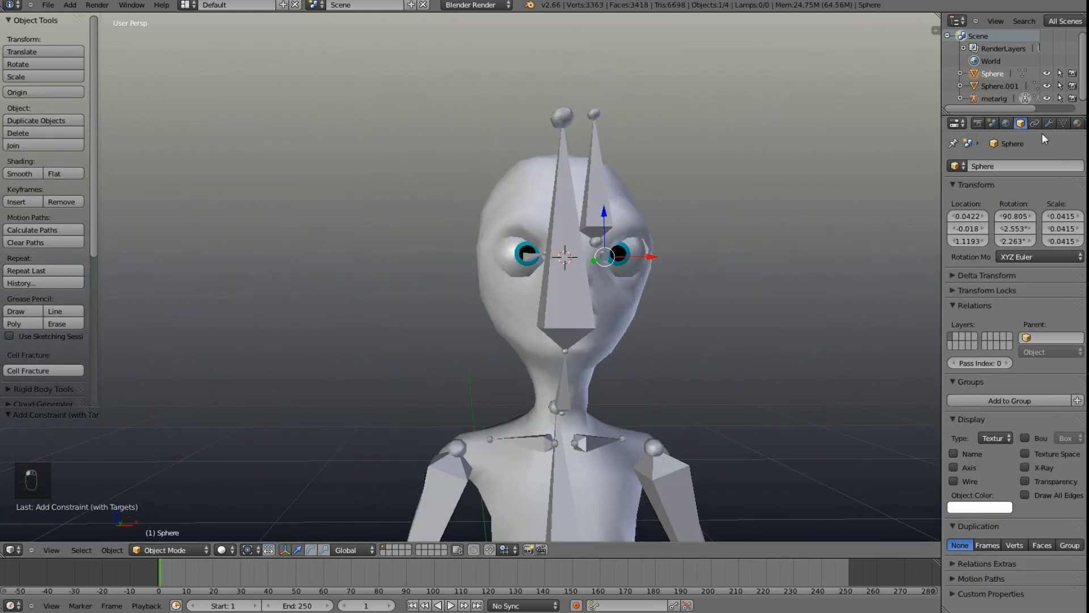
pyautogui.click(1025, 467)
pyautogui.moveTo(781, 437); pyautogui.dragTo(604, 281, button='middle')
pyautogui.click(1026, 468)
# Step: Parent the eyeball Sphere.001 to its matching eye bone in the metarig using the Bone option
pyautogui.rightClick(559, 285)
pyautogui.hotkey('ctrl', 'Tab')
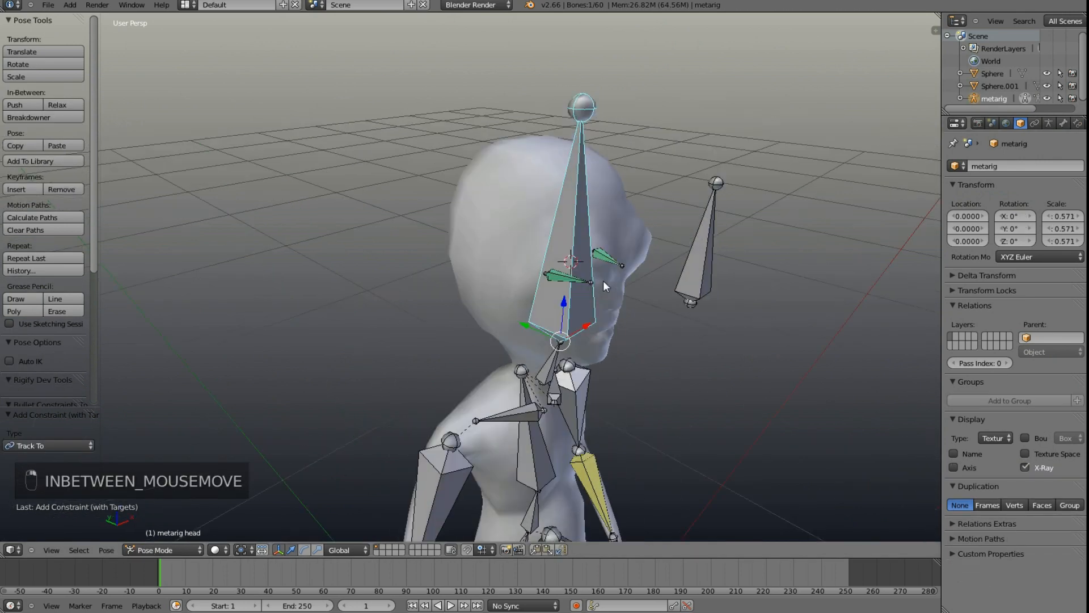
pyautogui.press('z')
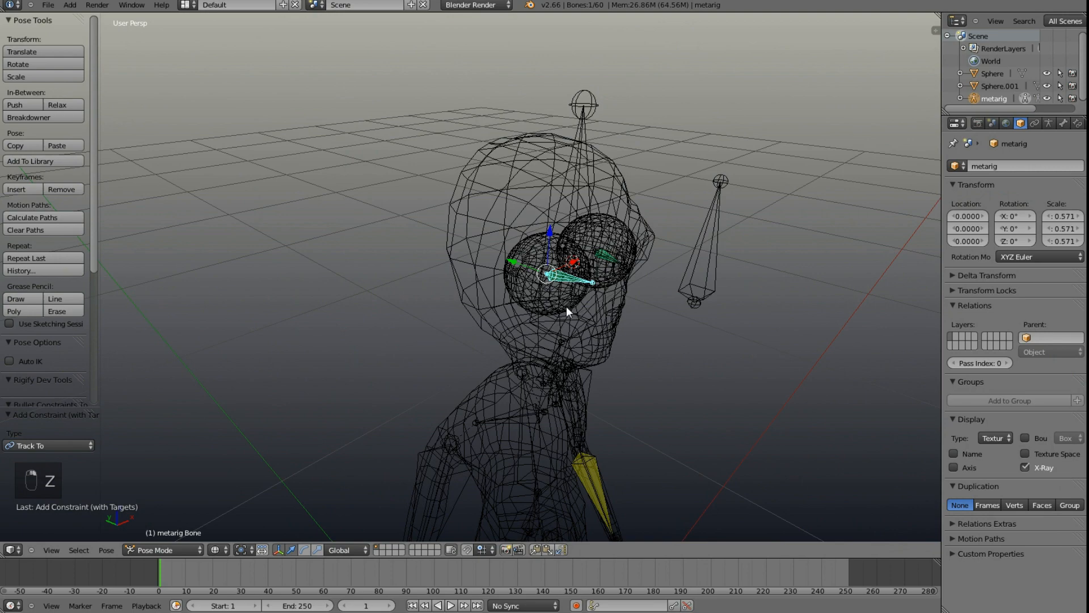
pyautogui.keyDown('shift'); pyautogui.rightClick(540, 284); pyautogui.keyUp('shift')
pyautogui.press('z')
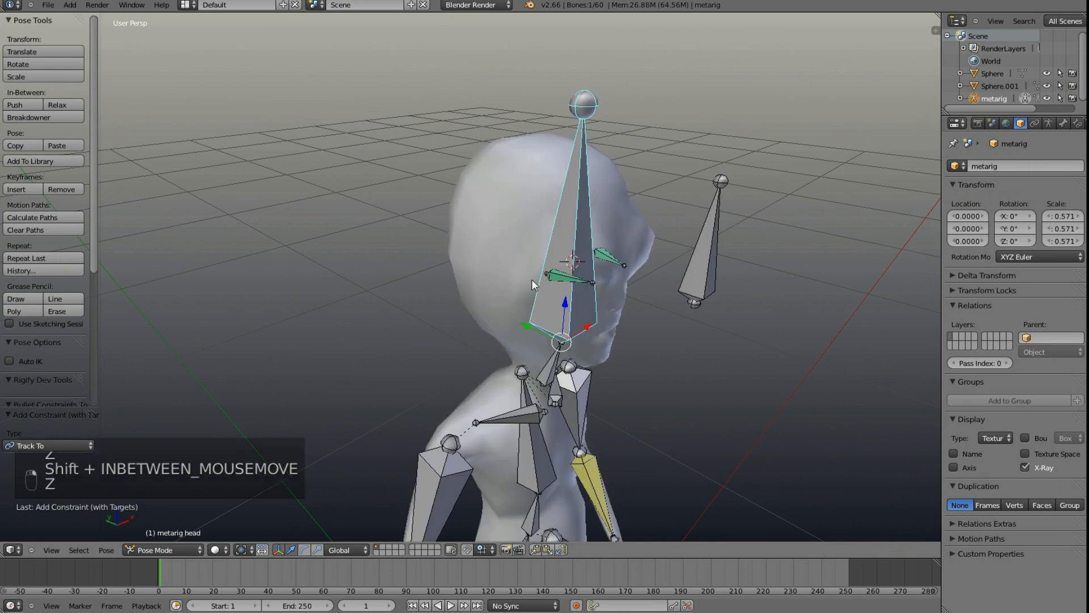
pyautogui.press('z')
pyautogui.rightClick(533, 280)
pyautogui.rightClick(529, 280)
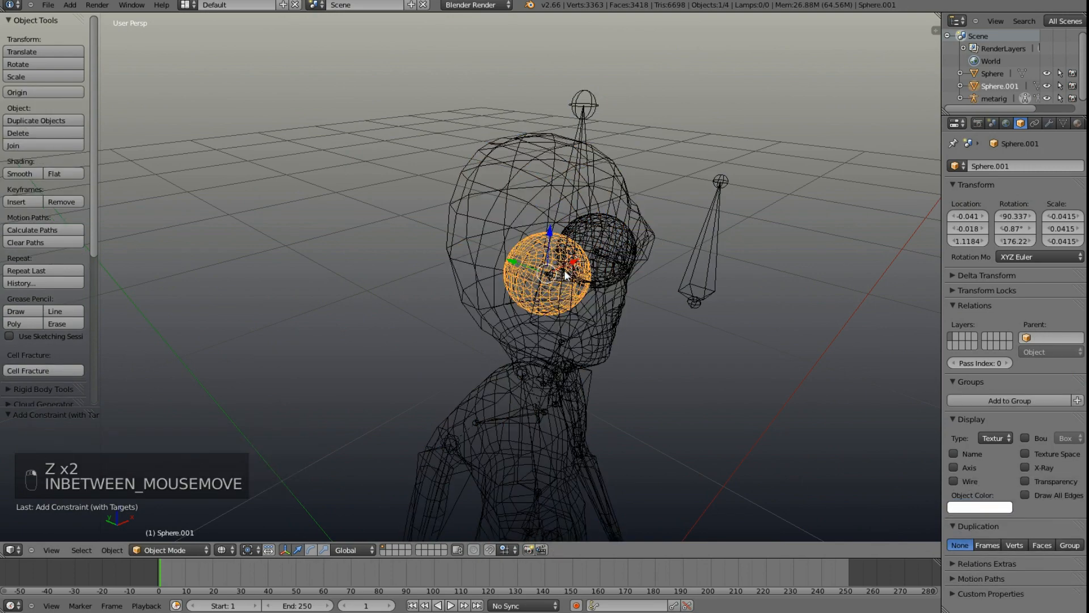
pyautogui.keyDown('shift'); pyautogui.rightClick(594, 282); pyautogui.keyUp('shift')
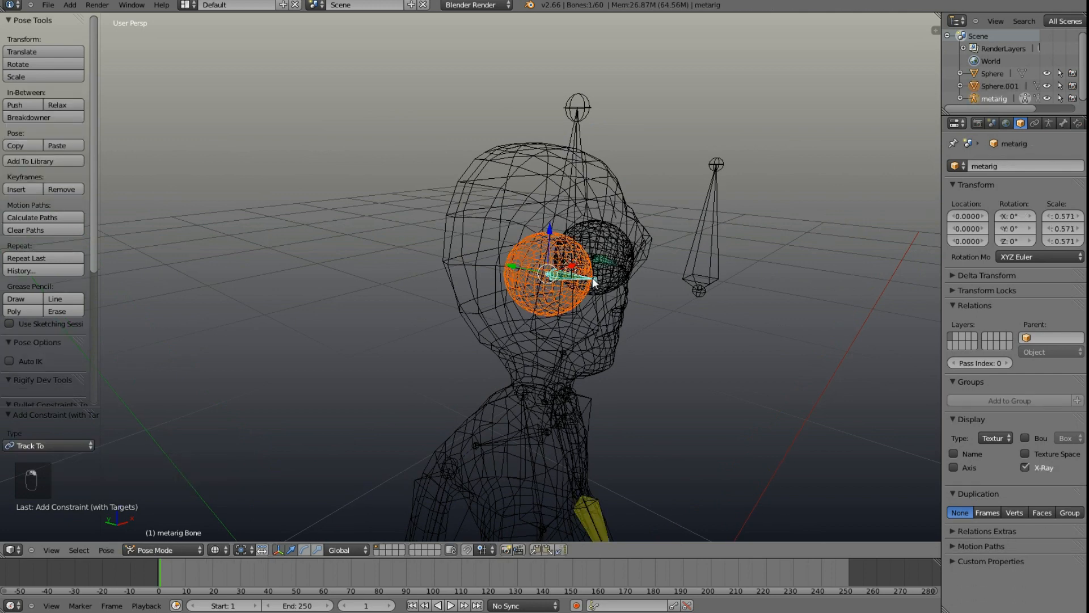
pyautogui.hotkey('ctrl', 'p')
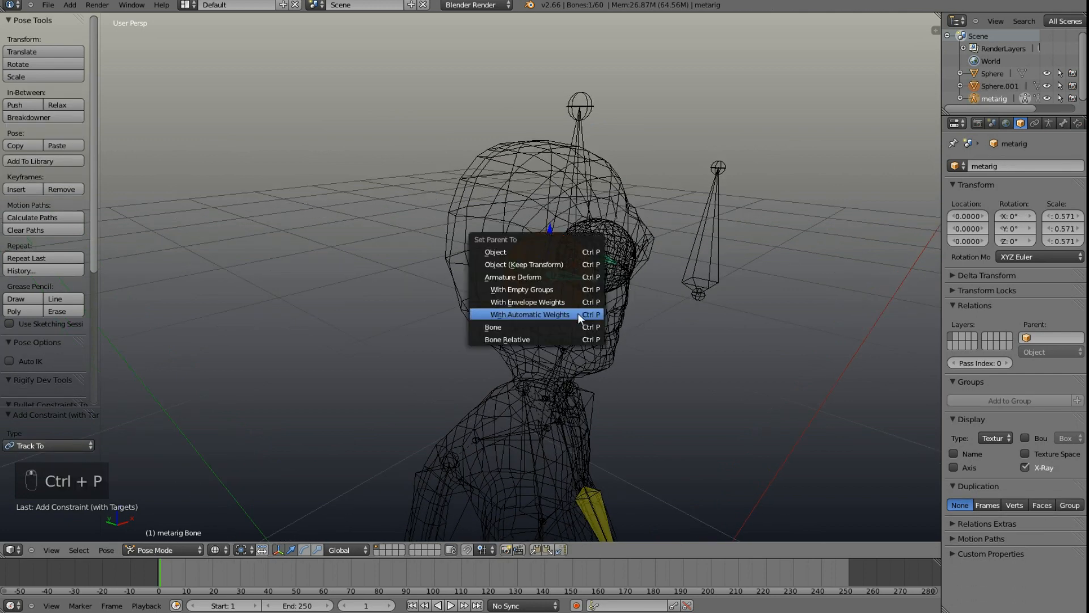
pyautogui.click(557, 329)
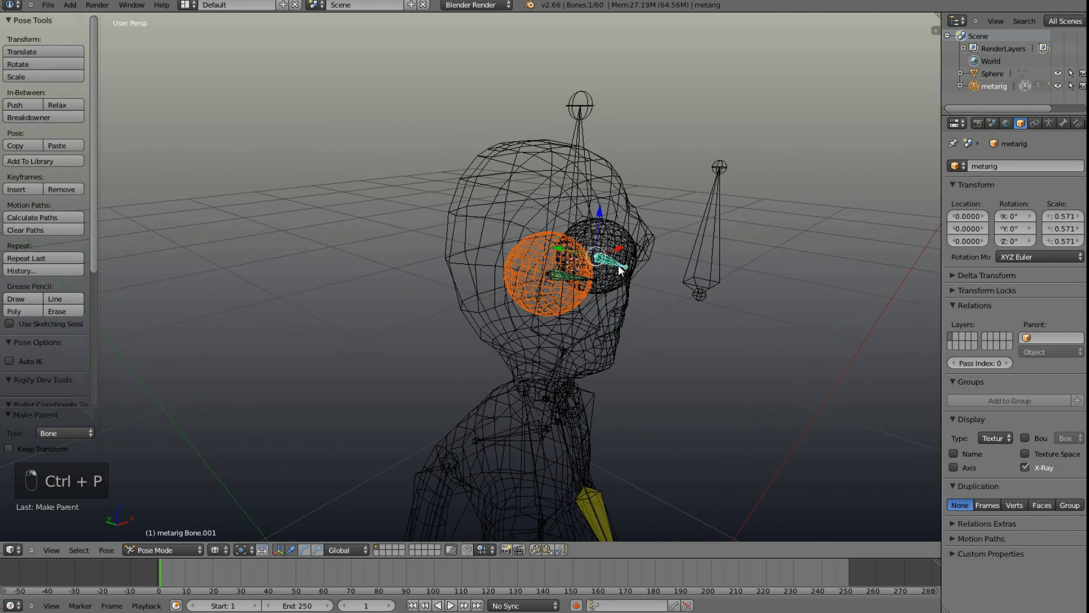
# Step: Parent the other eyeball, Sphere, to its own eye bone with the Bone option
pyautogui.hotkey('ctrl', 'Tab')
pyautogui.rightClick(621, 246)
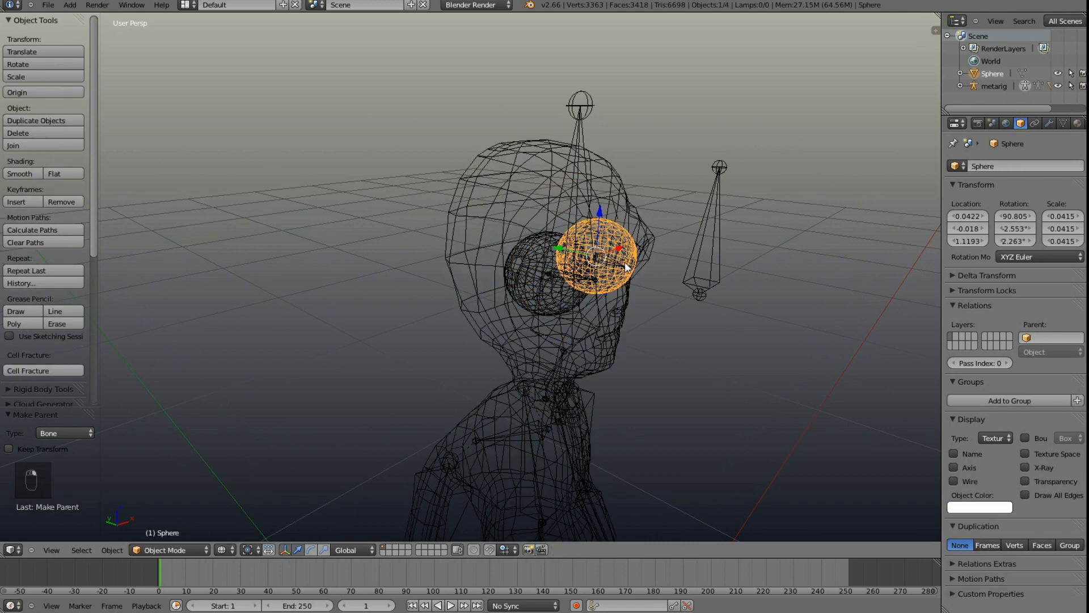
pyautogui.keyDown('shift'); pyautogui.rightClick(617, 265); pyautogui.keyUp('shift')
pyautogui.hotkey('ctrl', 'Tab')
pyautogui.hotkey('ctrl', 'p')
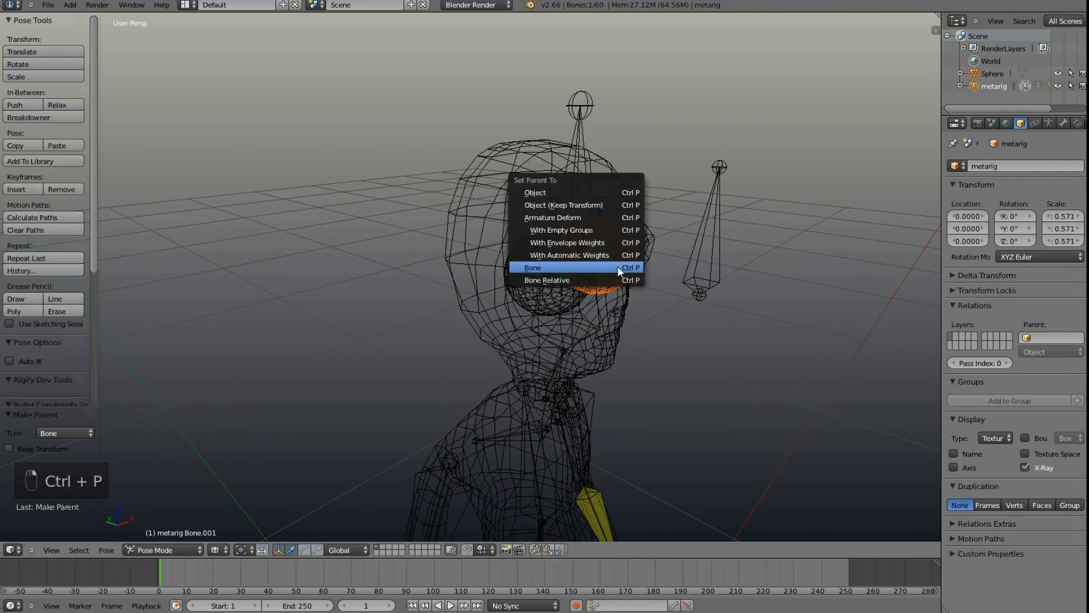
pyautogui.click(617, 266)
# Step: Return to solid display and move the front target bone by about 0.0185 X, 0.0019 Y and -0.0038 Z
pyautogui.press('z')
pyautogui.rightClick(717, 287)
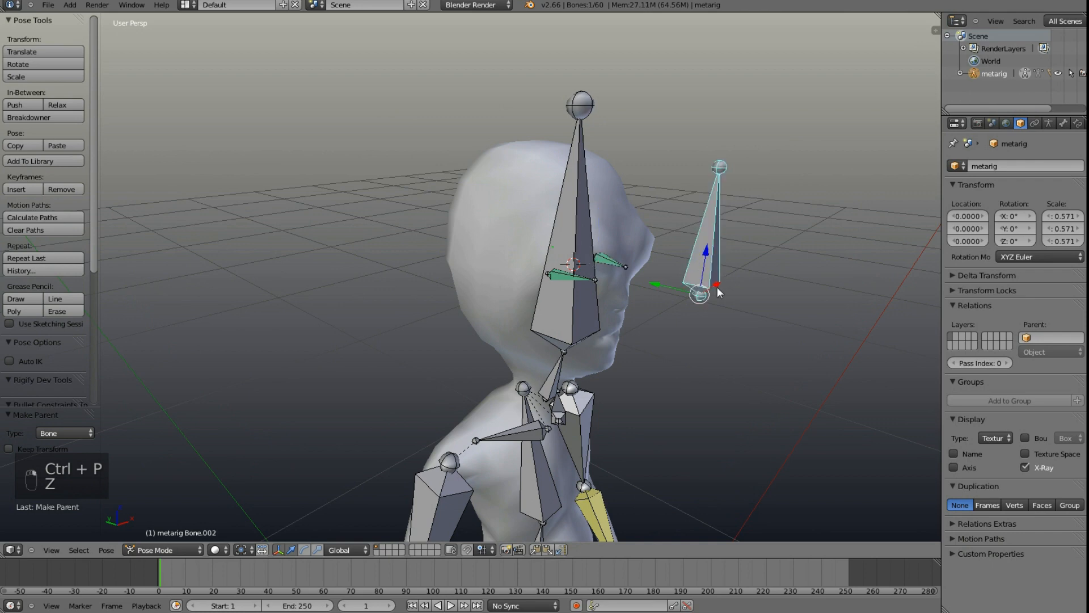
pyautogui.press('g')
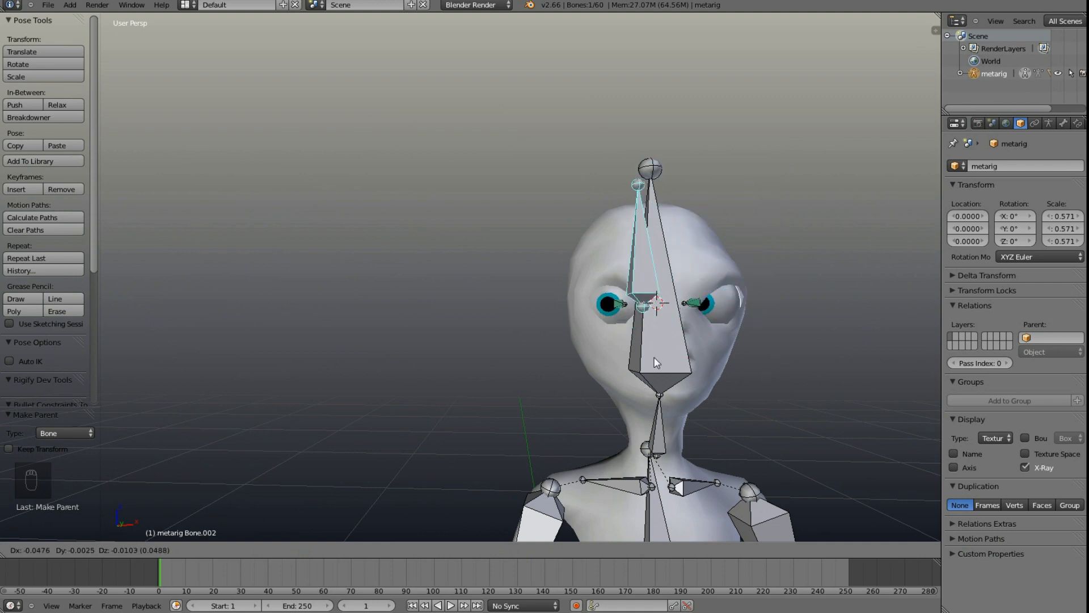
pyautogui.click(732, 356)
# Step: Move the front target bone about -0.022 along the global X axis to test the eyeballs' tracking
pyautogui.moveTo(710, 382); pyautogui.dragTo(721, 340, button='middle')
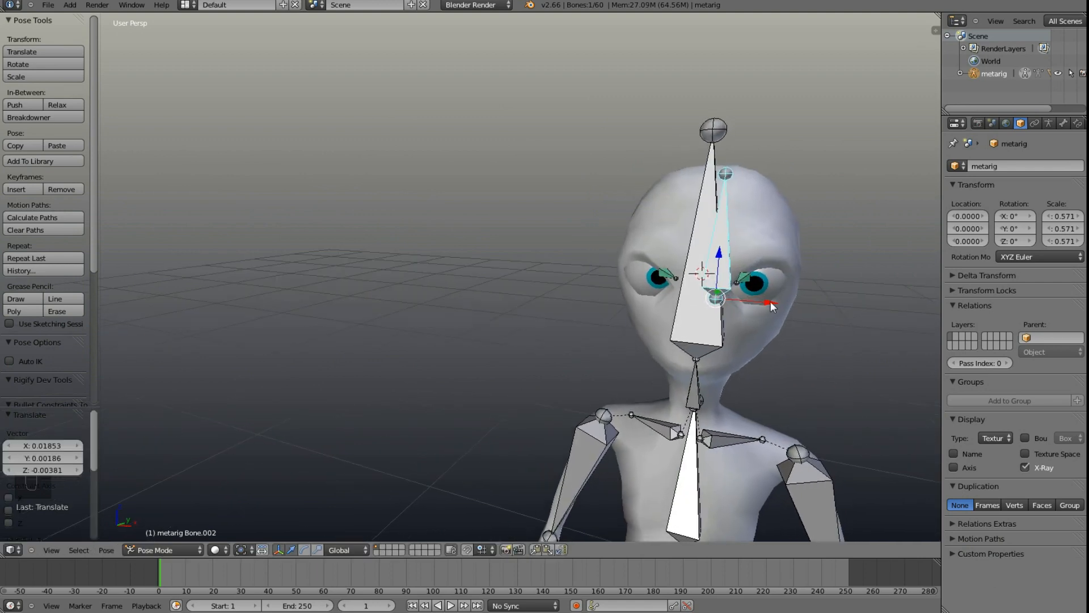
pyautogui.press('g')
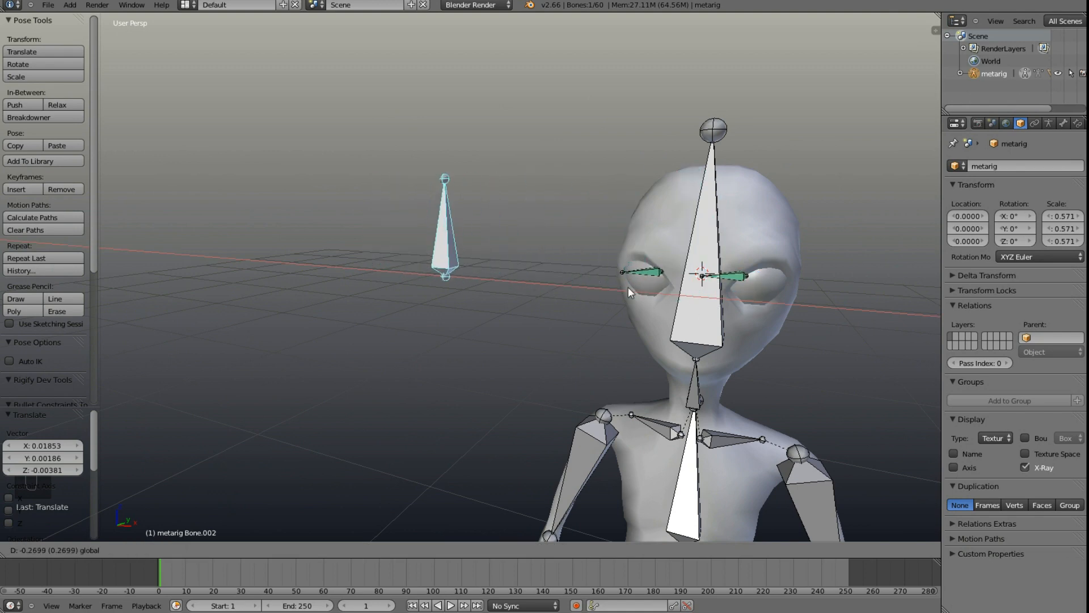
pyautogui.click(744, 300)
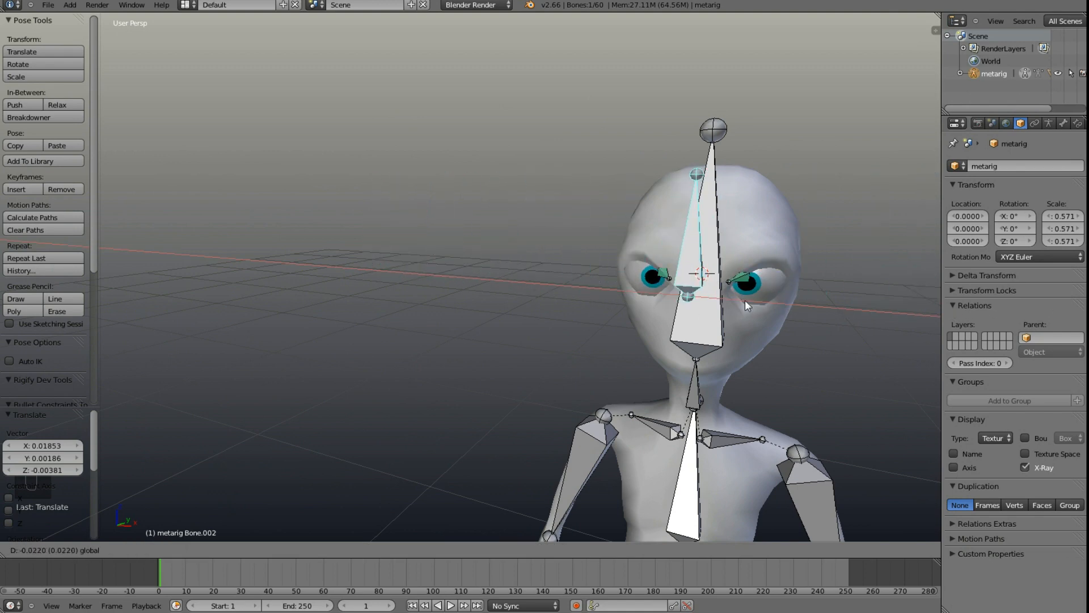
# Step: Move the front target bone about 0.047 along X and back about -0.055 along X to test both eyeballs' tracking
pyautogui.press('g')
pyautogui.click(806, 284)
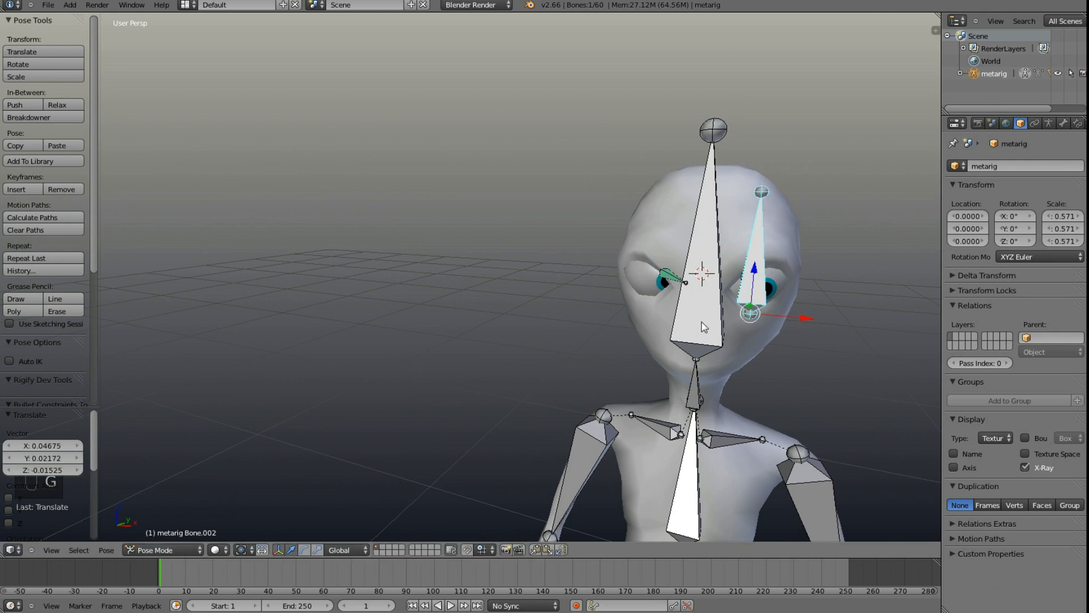
pyautogui.press('g')
pyautogui.click(749, 328)
# Step: Move the front target bone -0.220 along the Y axis, farther in front of the face, and test the eyes with a cancelled free move
pyautogui.moveTo(733, 377); pyautogui.dragTo(767, 319, button='middle')
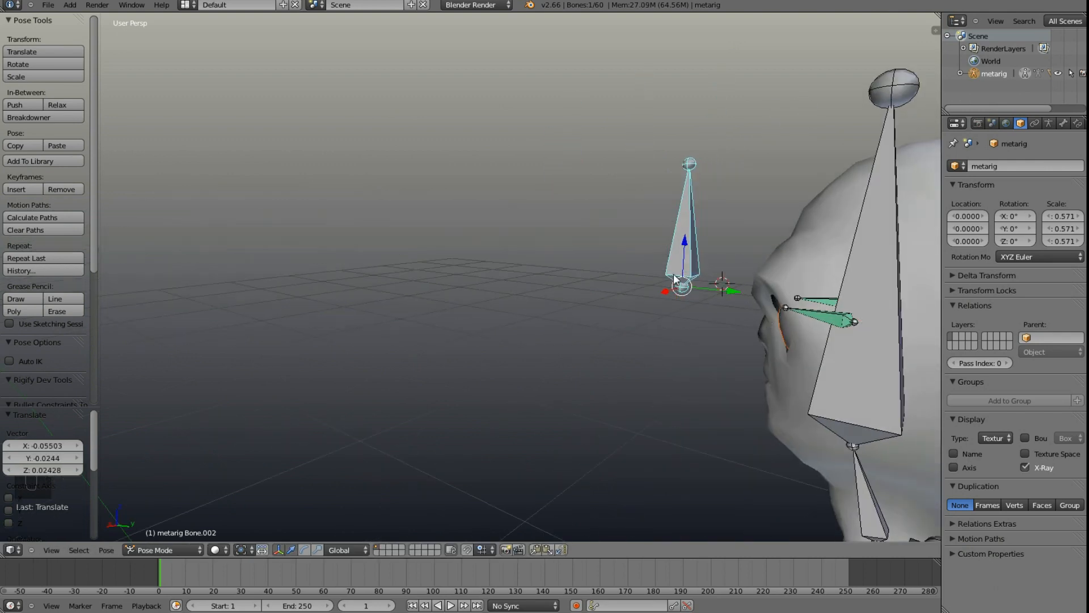
pyautogui.moveTo(733, 291); pyautogui.dragTo(540, 250)
pyautogui.moveTo(737, 311); pyautogui.dragTo(807, 324, button='middle')
pyautogui.press('g')
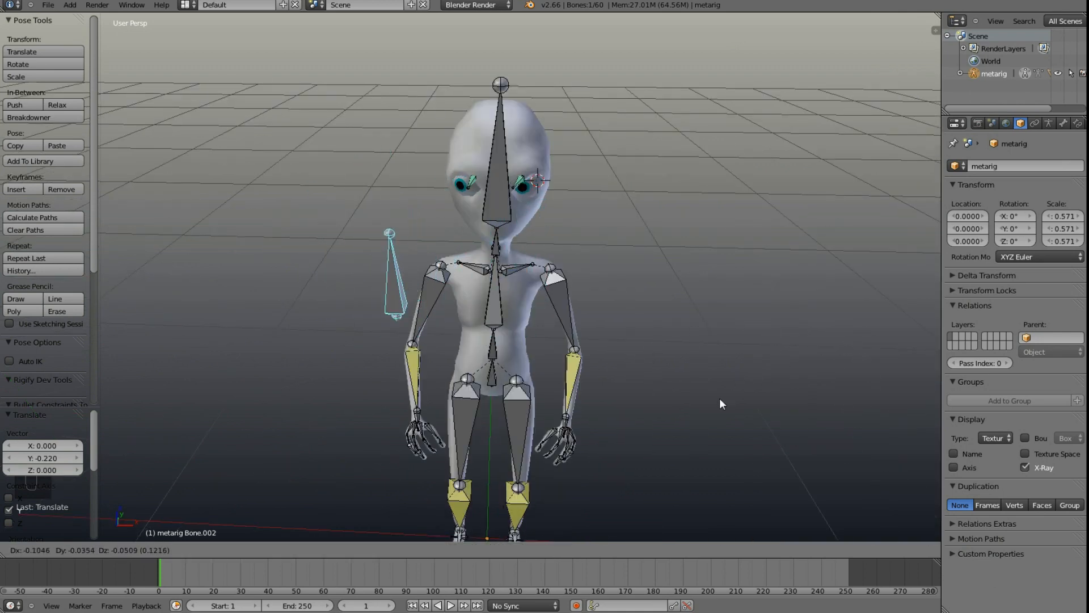
pyautogui.rightClick(811, 367)
# Step: Try rotating the head bone to test whether the eye bones follow the head
pyautogui.rightClick(495, 134)
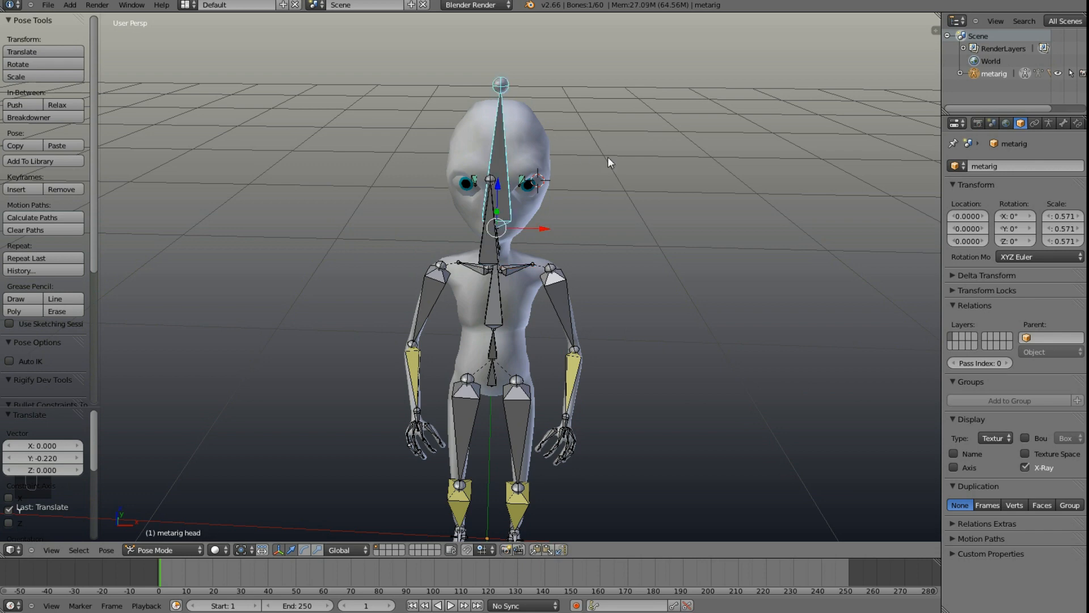
pyautogui.moveTo(611, 165); pyautogui.dragTo(722, 157, button='middle')
pyautogui.press('r')
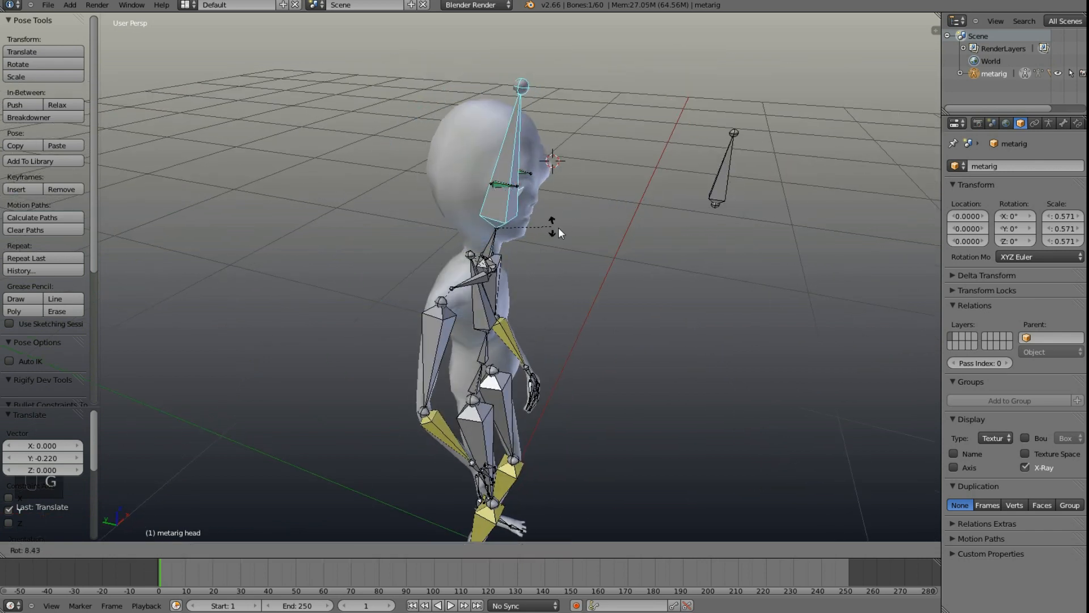
pyautogui.rightClick(533, 217)
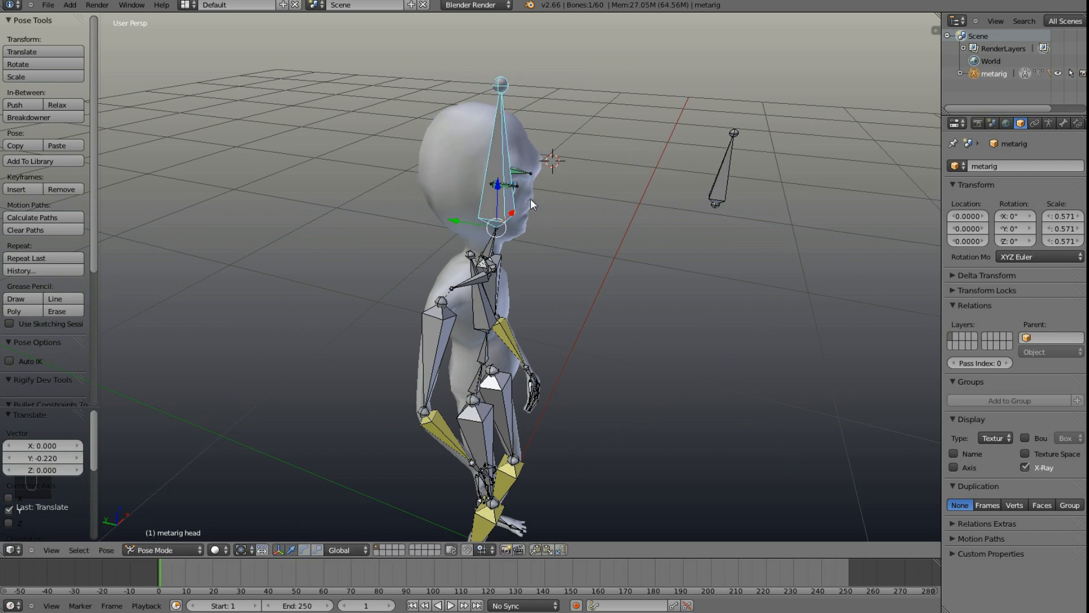
pyautogui.rightClick(505, 185)
pyautogui.keyDown('shift'); pyautogui.rightClick(504, 162); pyautogui.keyUp('shift')
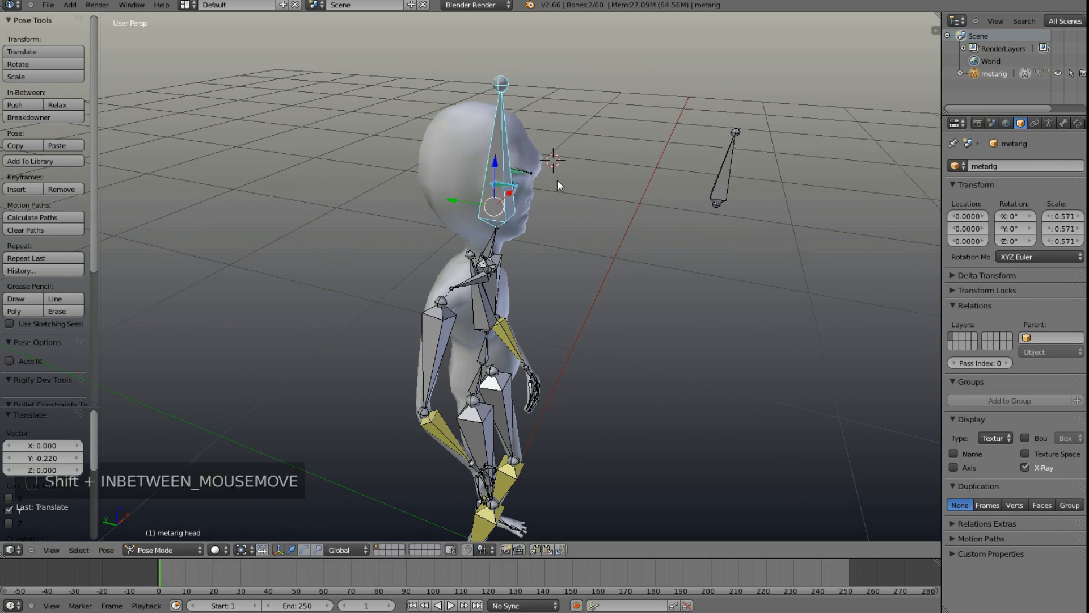
pyautogui.hotkey('ctrl', 'p')
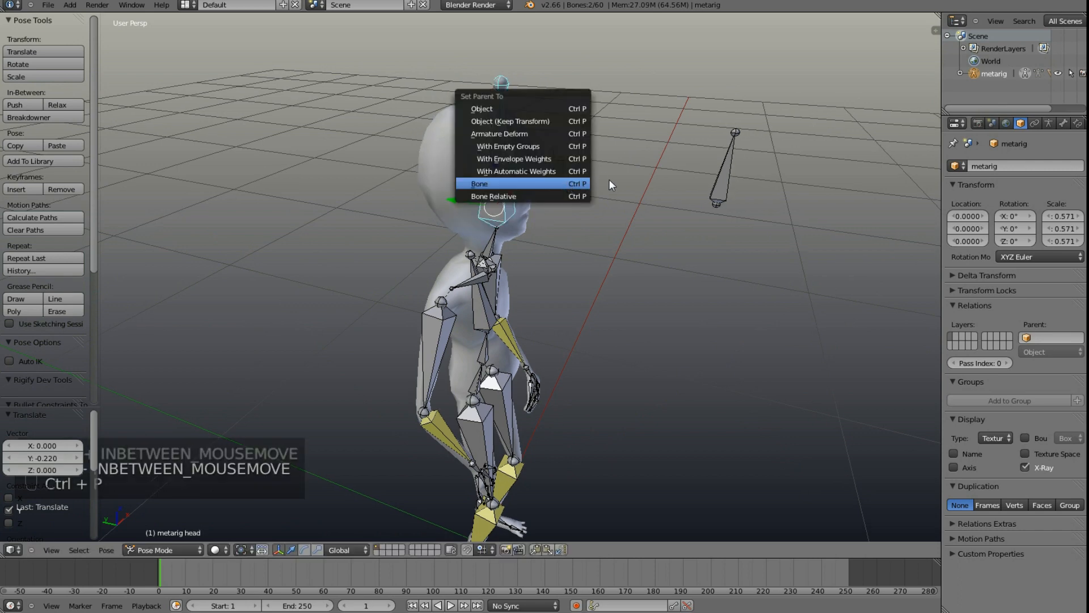
# Step: In Edit Mode, parent the first eye bone to the head bone with Keep Offset, undoing the Connected attempt
pyautogui.moveTo(513, 210)
pyautogui.mouseDown(button='middle')
pyautogui.moveTo(557, 187)
pyautogui.moveTo(547, 210)
pyautogui.moveTo(545, 182)
pyautogui.moveTo(508, 202)
pyautogui.mouseUp(button='middle')
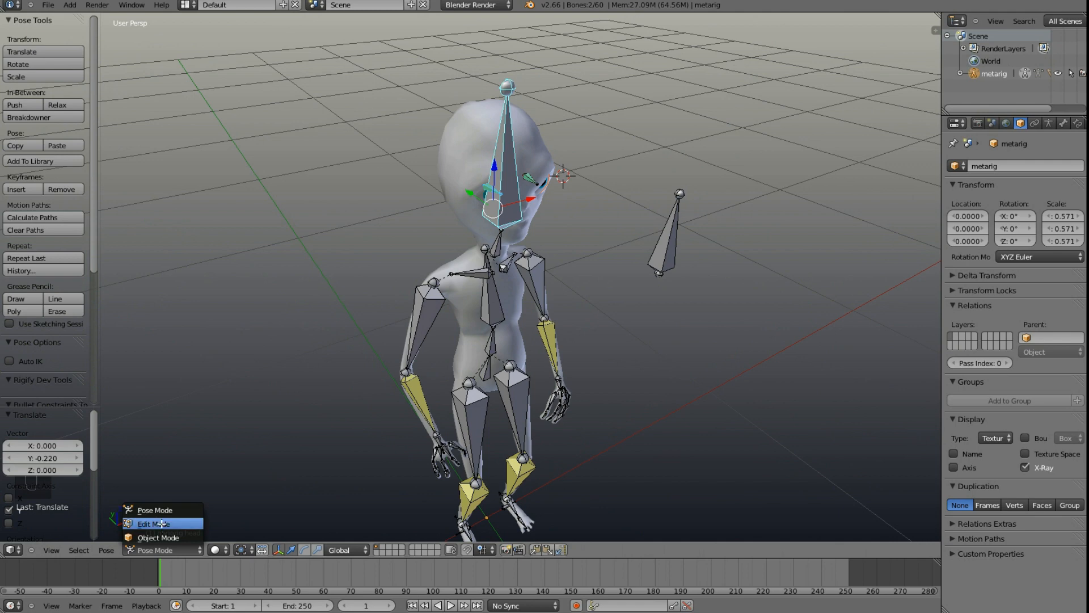
pyautogui.click(154, 524)
pyautogui.keyDown('shift'); pyautogui.rightClick(489, 187); pyautogui.keyUp('shift')
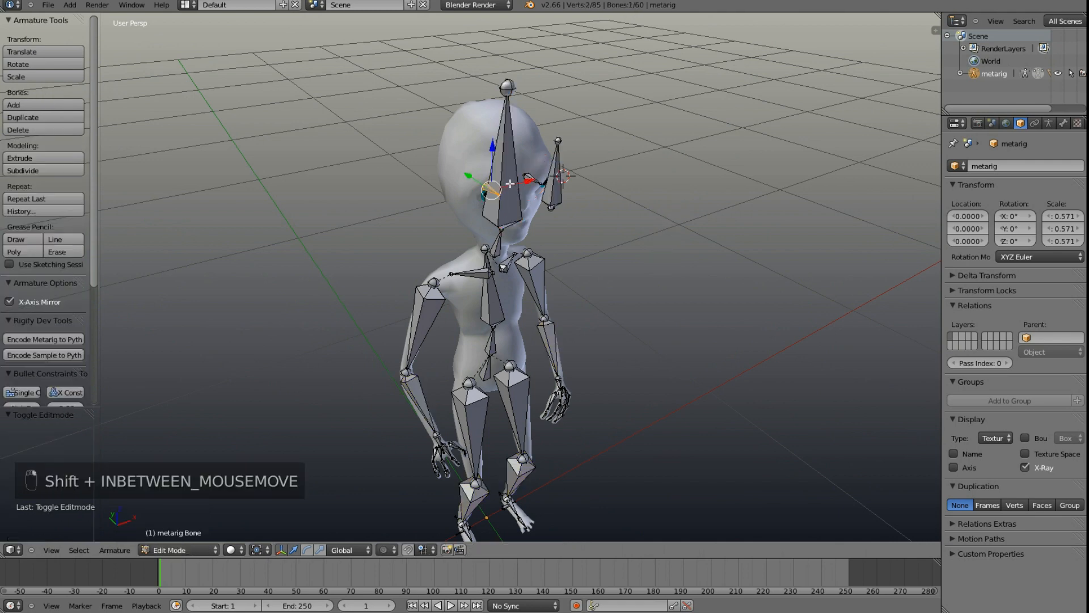
pyautogui.hotkey('ctrl', 'p')
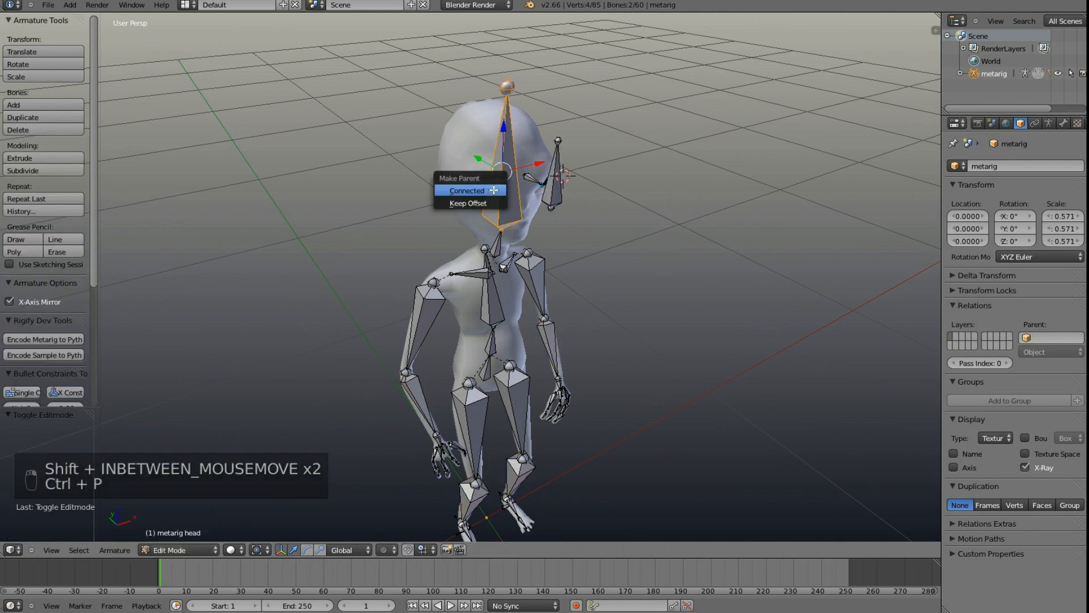
pyautogui.click(497, 187)
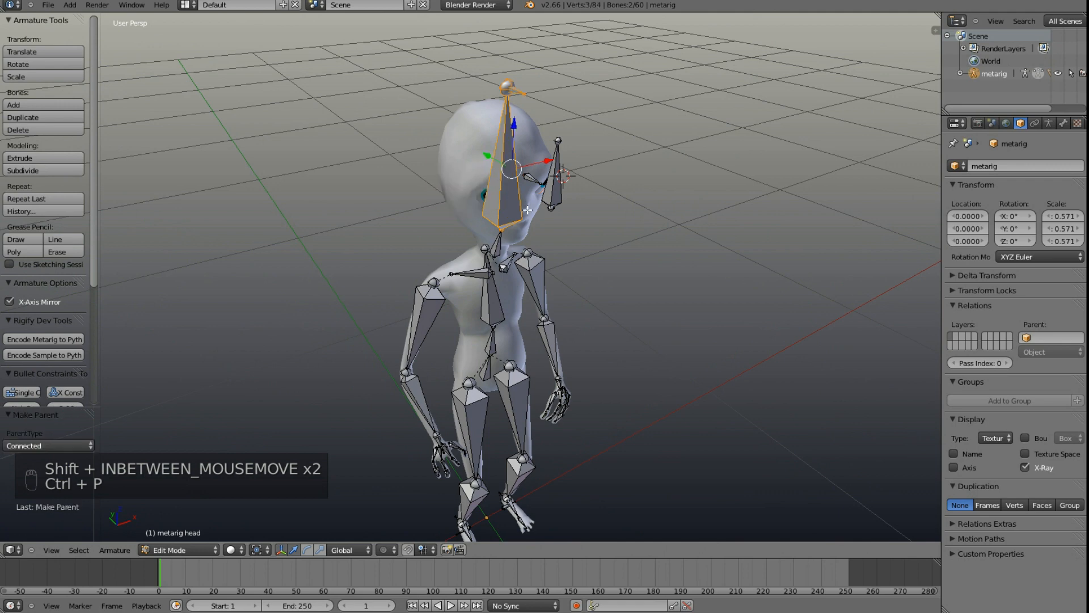
pyautogui.hotkey('ctrl', 'z')
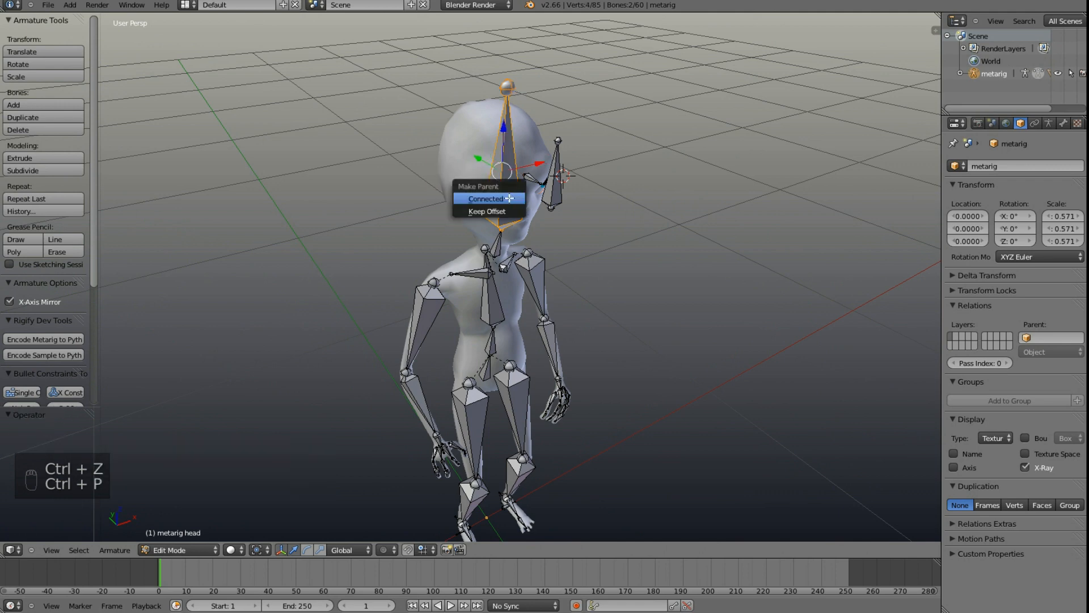
pyautogui.click(506, 211)
# Step: Parent the other eye bone, Bone.001, to the head bone with the Keep Offset option
pyautogui.keyDown('shift'); pyautogui.rightClick(532, 178); pyautogui.keyUp('shift')
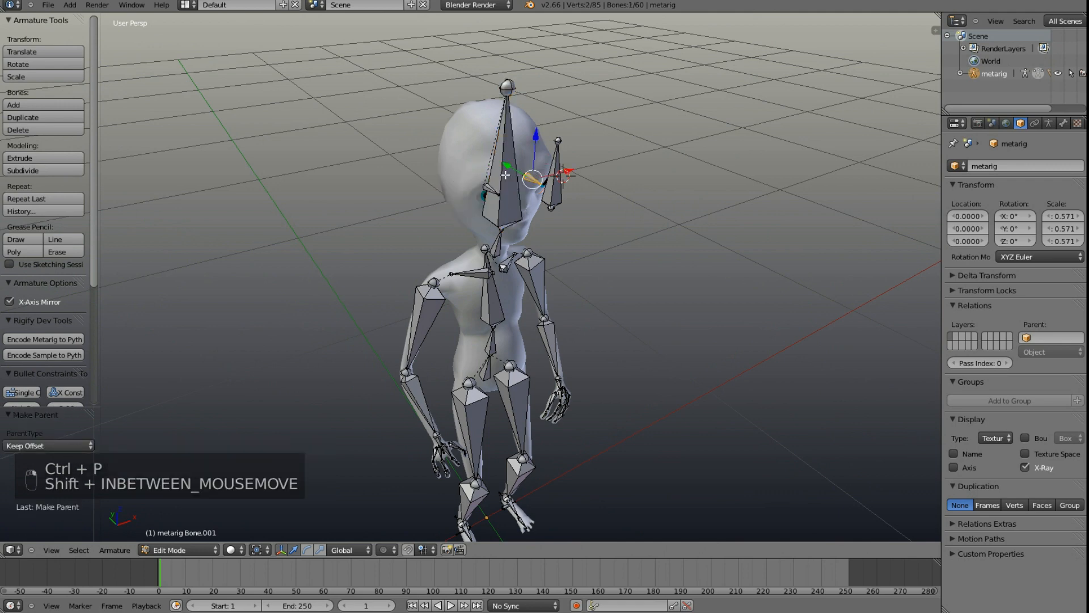
pyautogui.hotkey('ctrl', 'p')
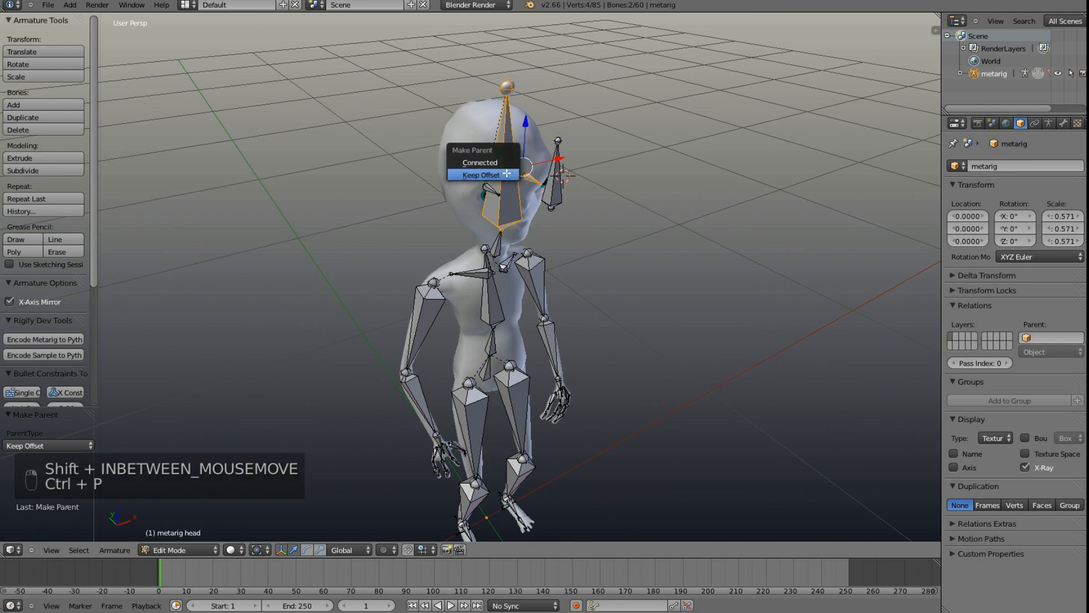
pyautogui.click(507, 173)
pyautogui.rightClick(533, 179)
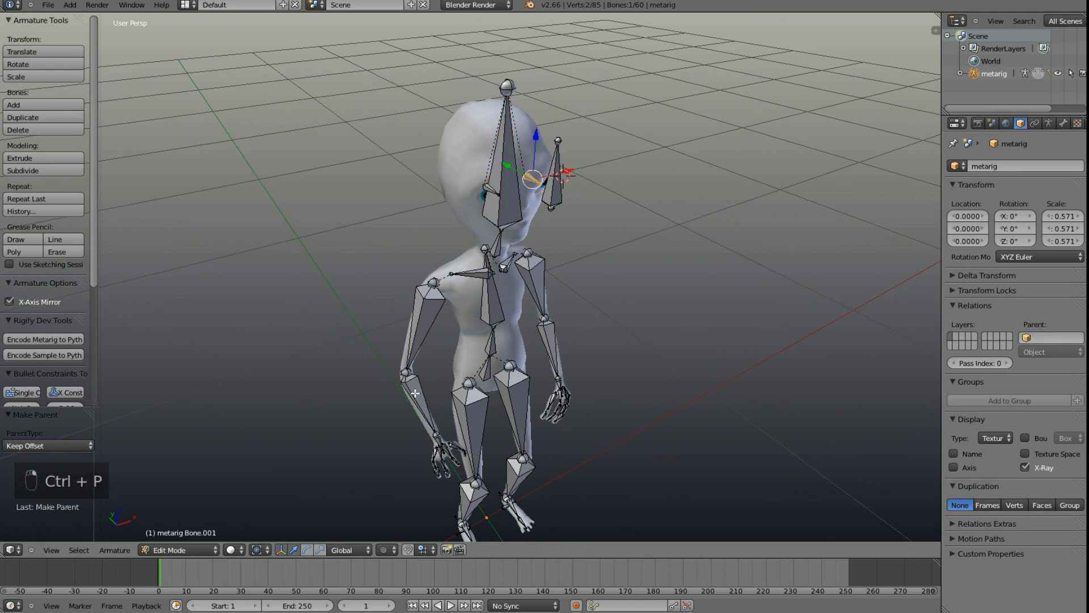
# Step: Return the metarig to Pose Mode and try rotating the head bone to test the newly parented eye bones
pyautogui.click(166, 551)
pyautogui.click(182, 509)
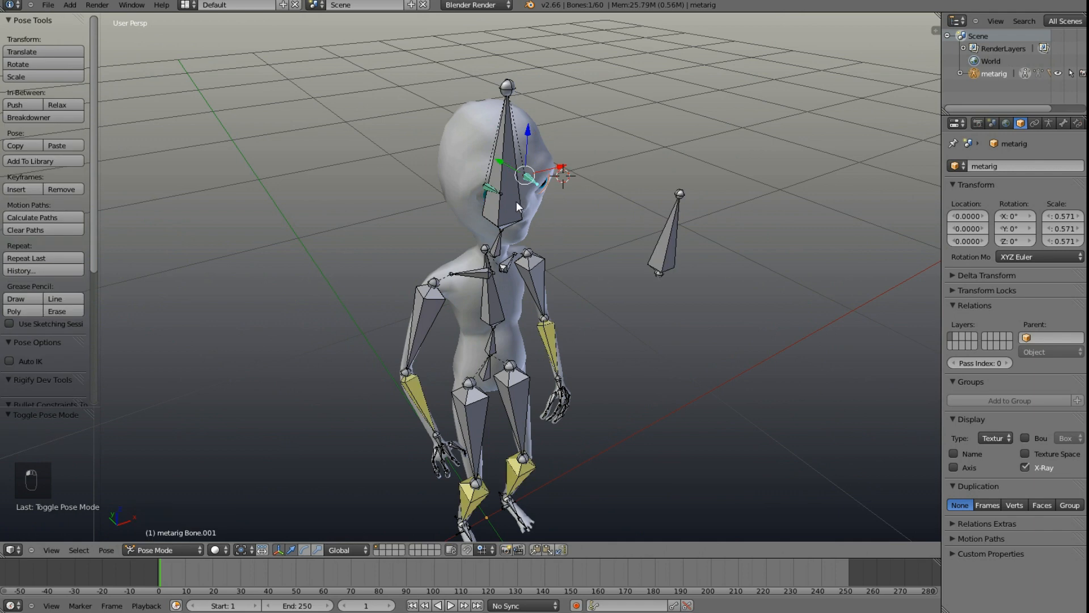
pyautogui.rightClick(516, 200)
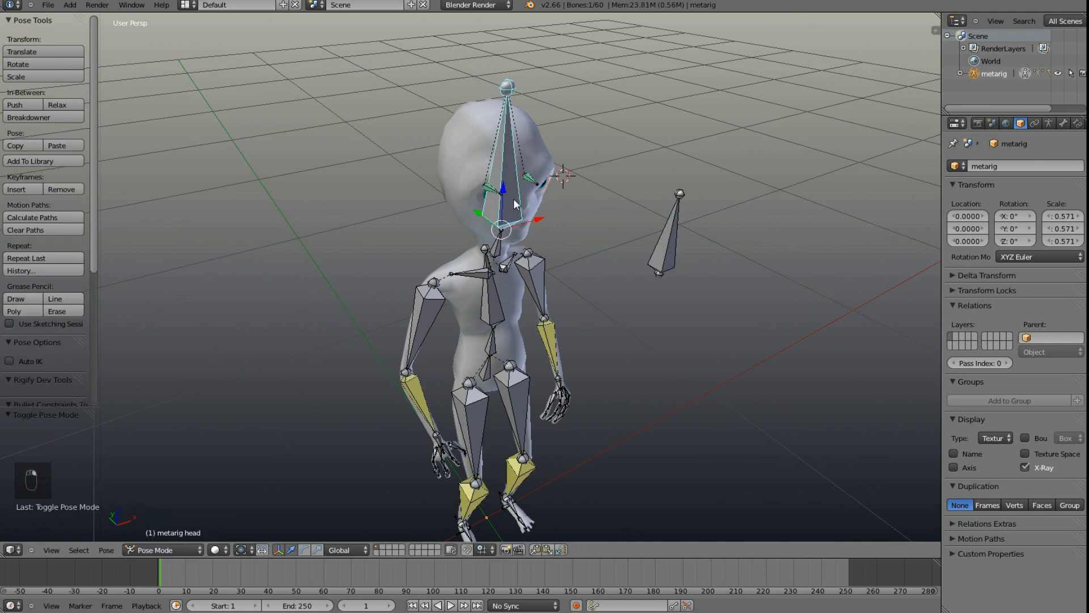
pyautogui.press('r')
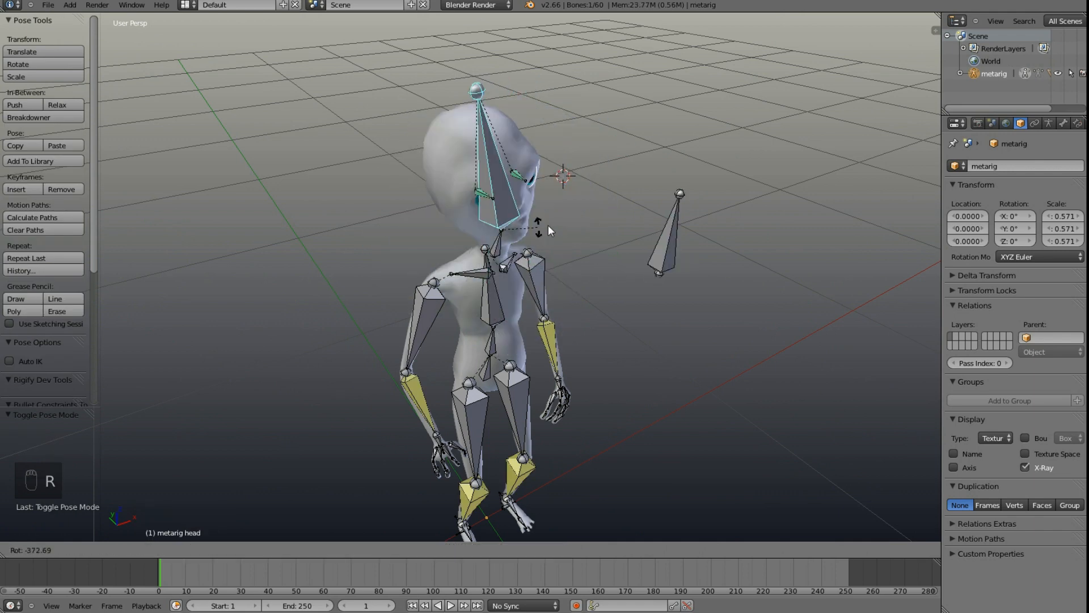
pyautogui.rightClick(601, 237)
# Step: Rotate the head bone about -8.9° around the global X axis
pyautogui.rightClick(662, 250)
pyautogui.moveTo(634, 267); pyautogui.dragTo(543, 211, button='middle')
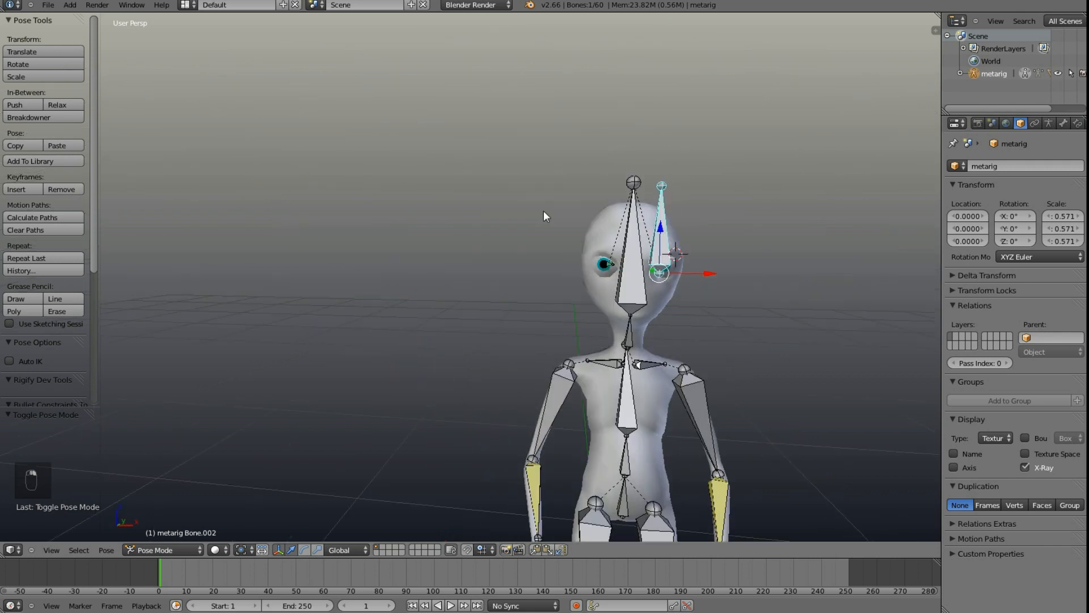
pyautogui.rightClick(623, 295)
pyautogui.moveTo(652, 315); pyautogui.dragTo(693, 329, button='middle')
pyautogui.press('r')
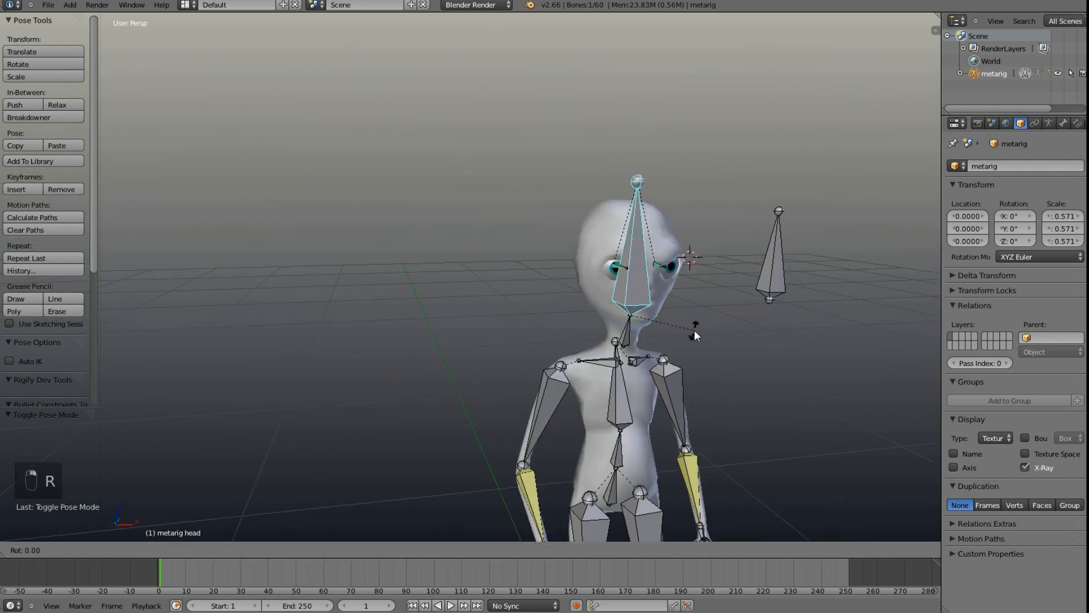
pyautogui.press('x')
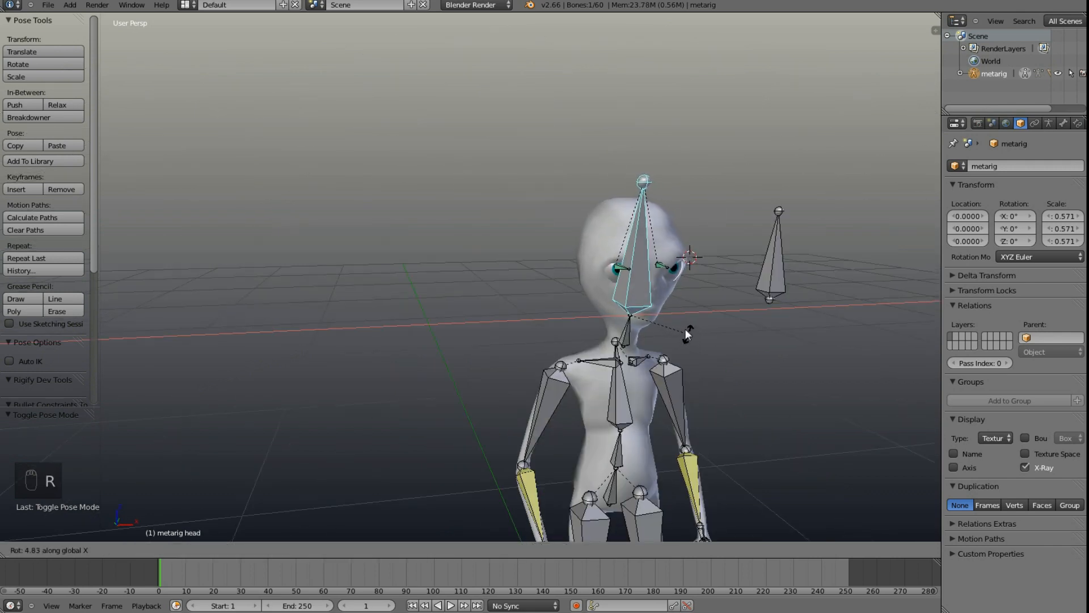
pyautogui.click(654, 300)
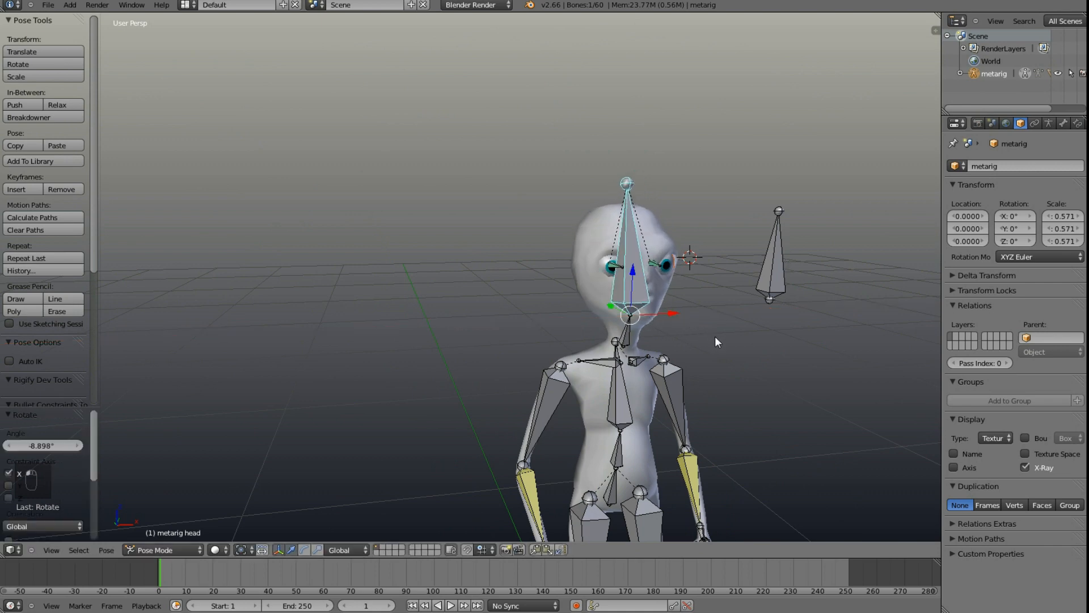
# Step: Try a further rotation of the head bone around the global X axis and view the head from the side and front
pyautogui.press('r')
pyautogui.press('x')
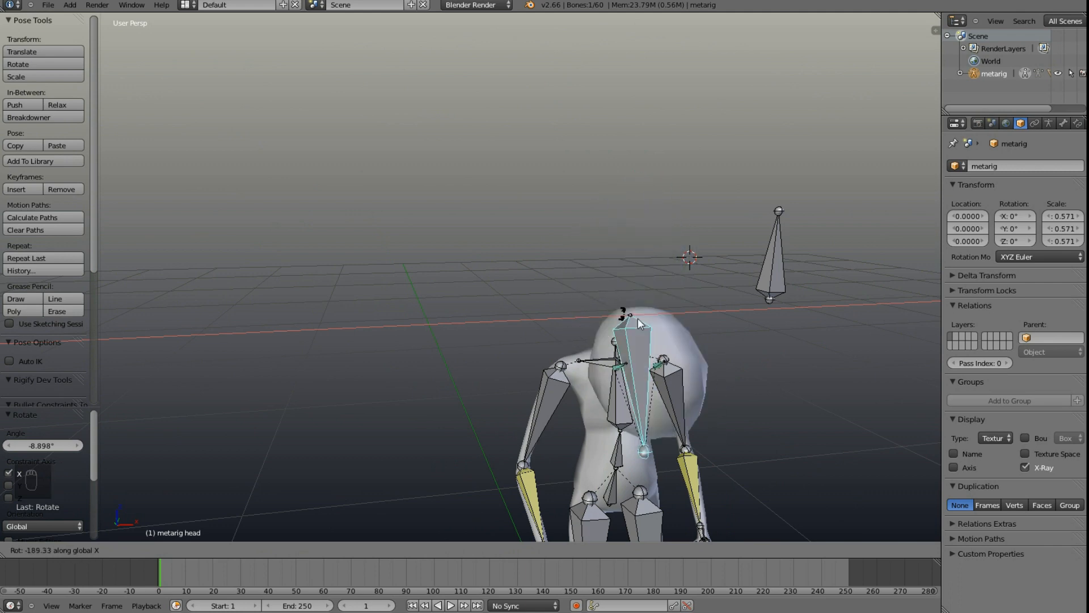
pyautogui.press('Escape')
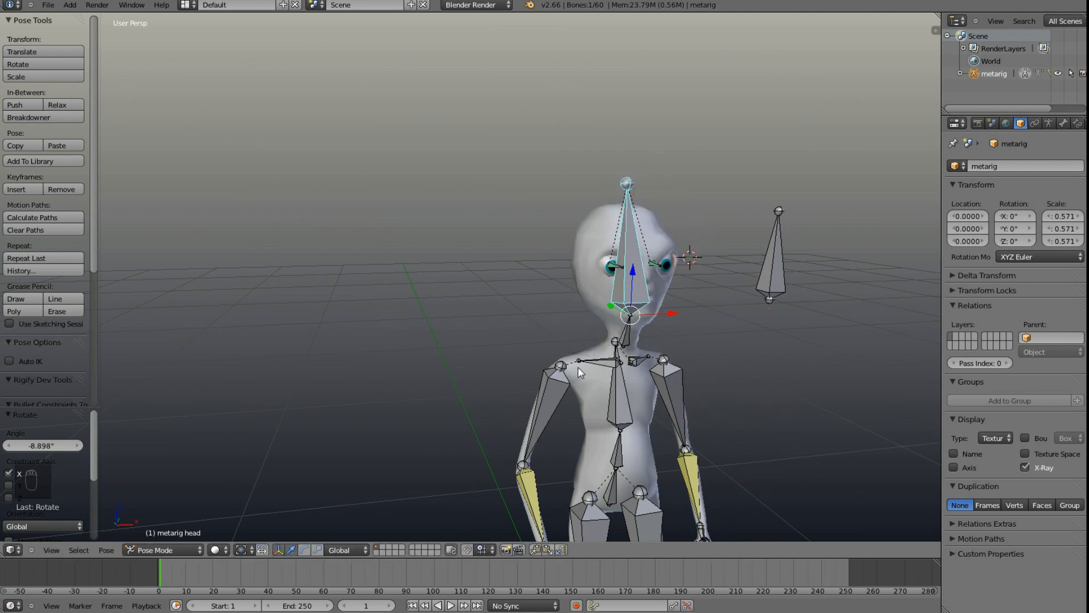
pyautogui.moveTo(580, 372); pyautogui.dragTo(480, 361, button='middle')
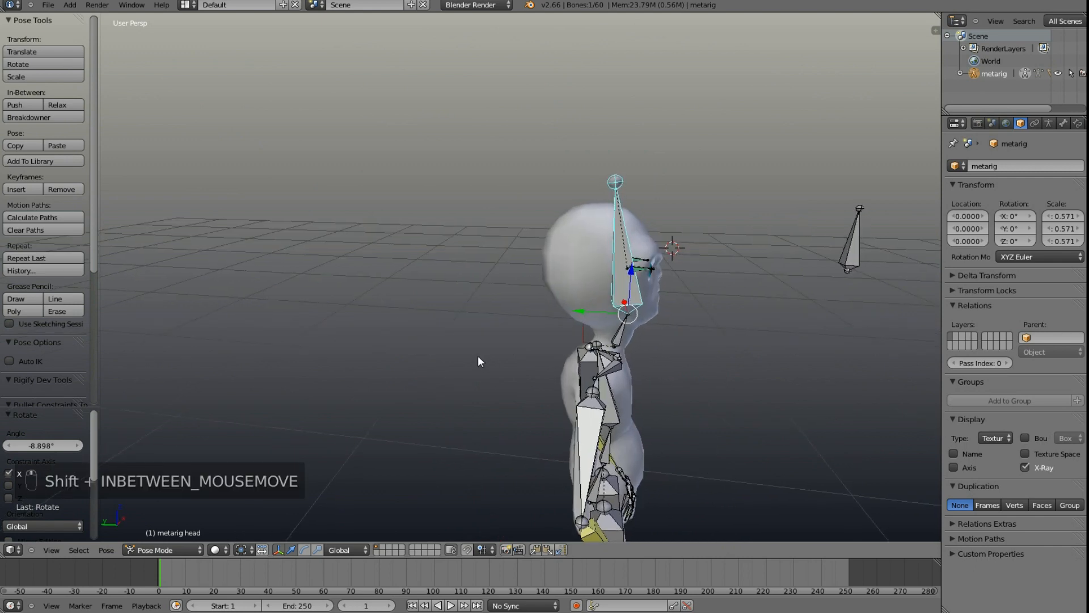
pyautogui.moveTo(729, 279); pyautogui.dragTo(639, 438, button='middle')
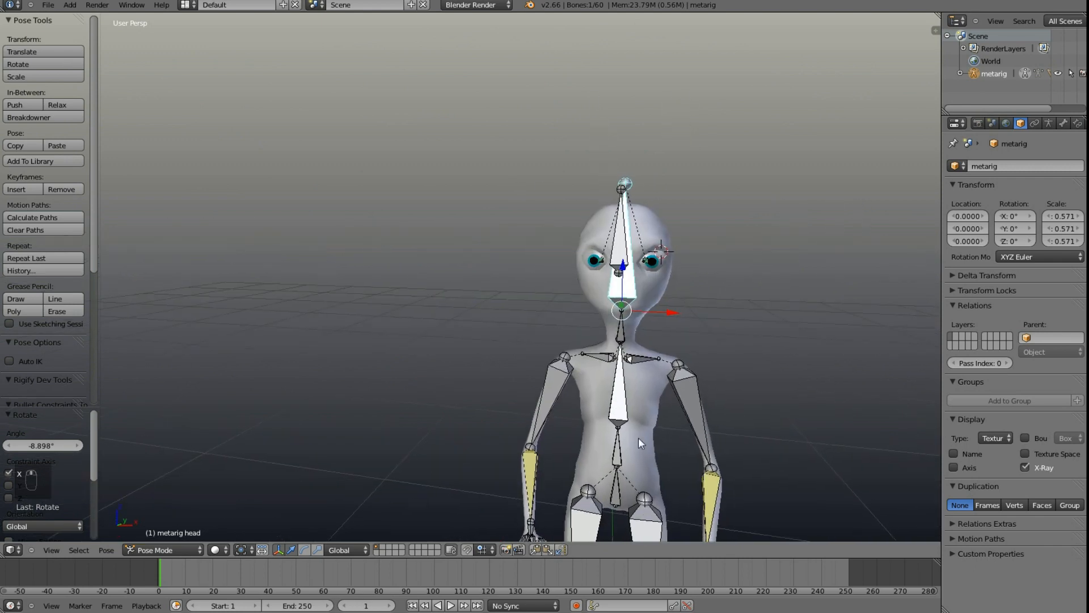
pyautogui.rightClick(680, 386)
pyautogui.moveTo(675, 357); pyautogui.dragTo(659, 182, button='middle')
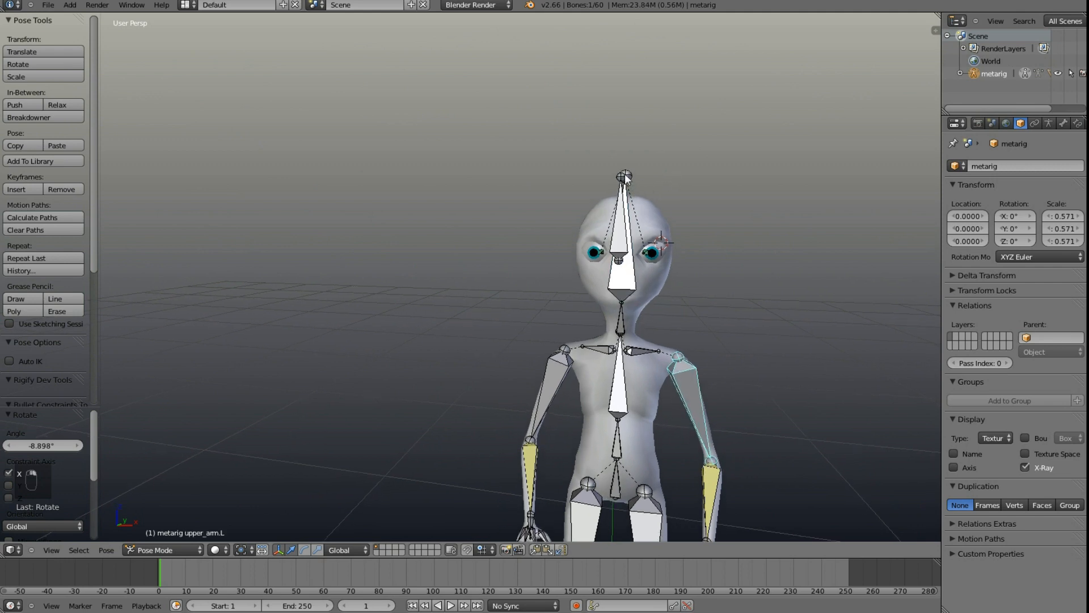
pyautogui.rightClick(619, 401)
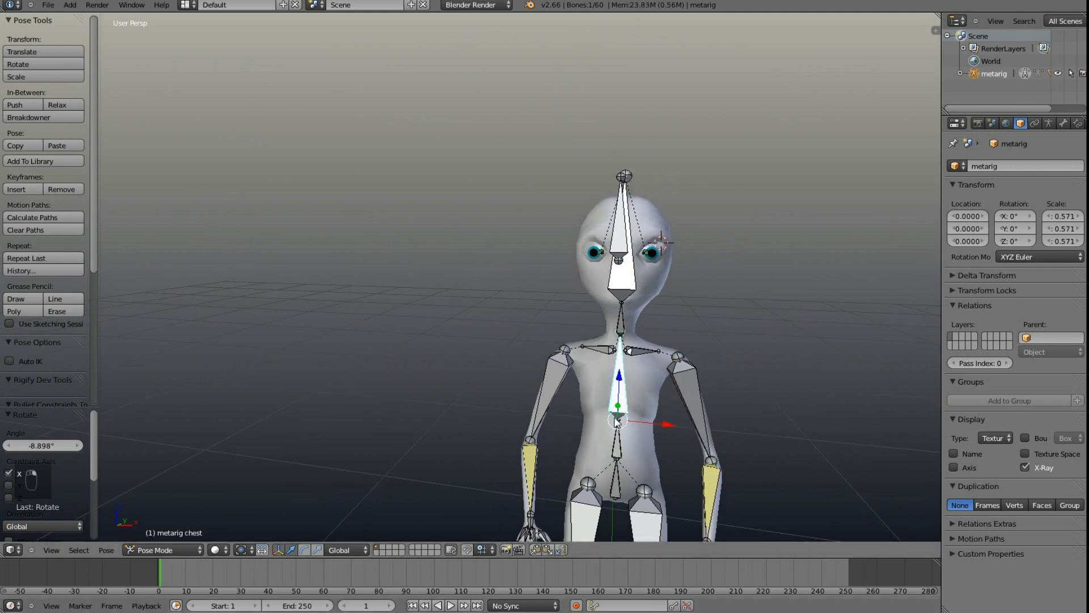
# Step: Switch the metarig to Object Mode and hide it
pyautogui.click(159, 548)
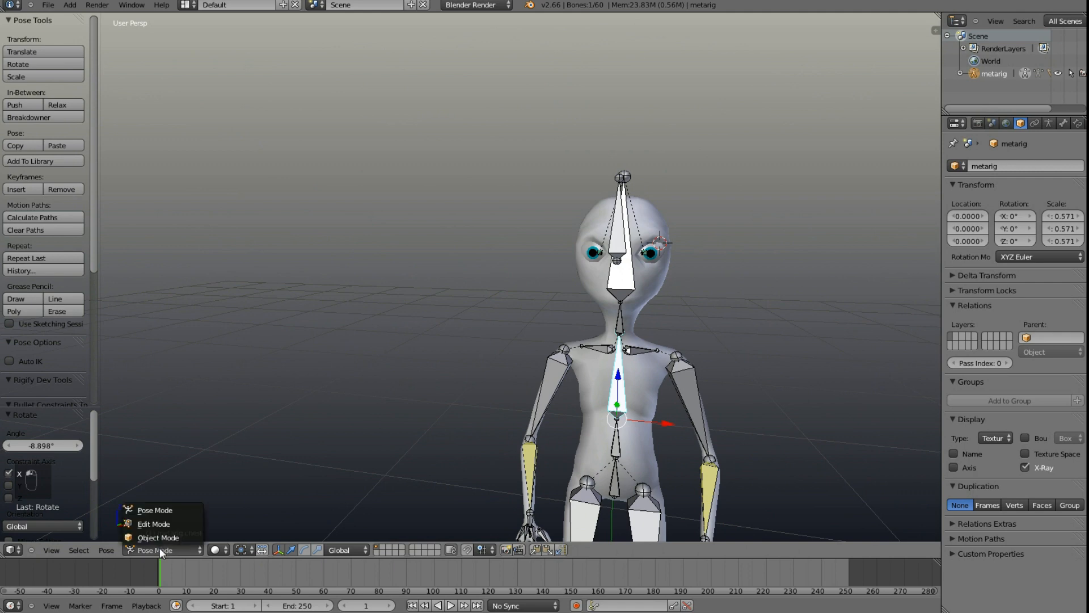
pyautogui.click(195, 536)
pyautogui.press('h')
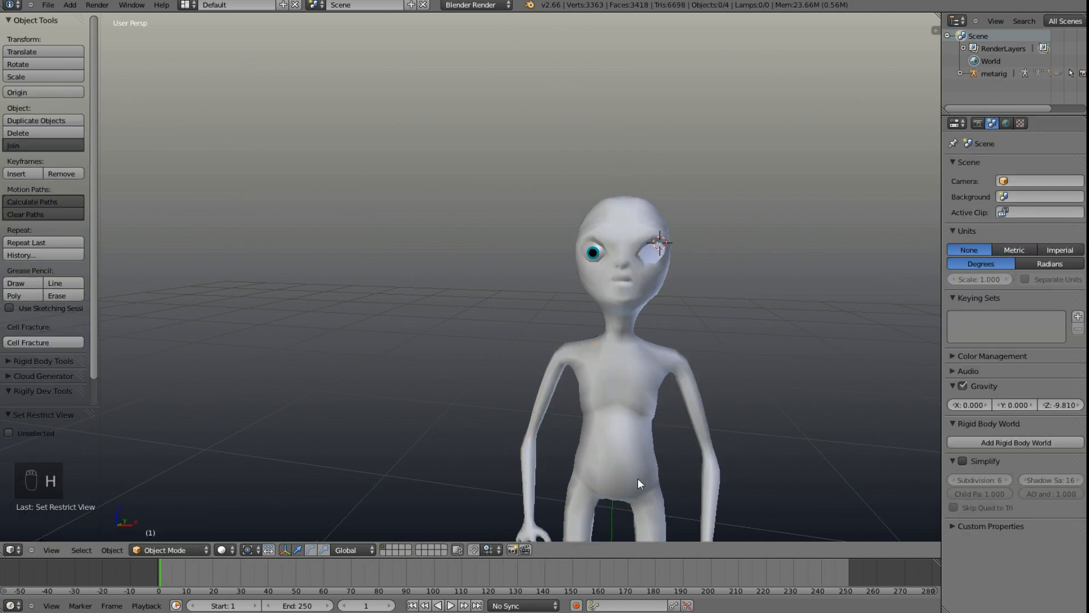
# Step: Reset the 3D cursor to the world origin and add a new single-bone armature there
pyautogui.moveTo(625, 471); pyautogui.dragTo(678, 452, button='middle')
pyautogui.hotkey('shift', 'c')
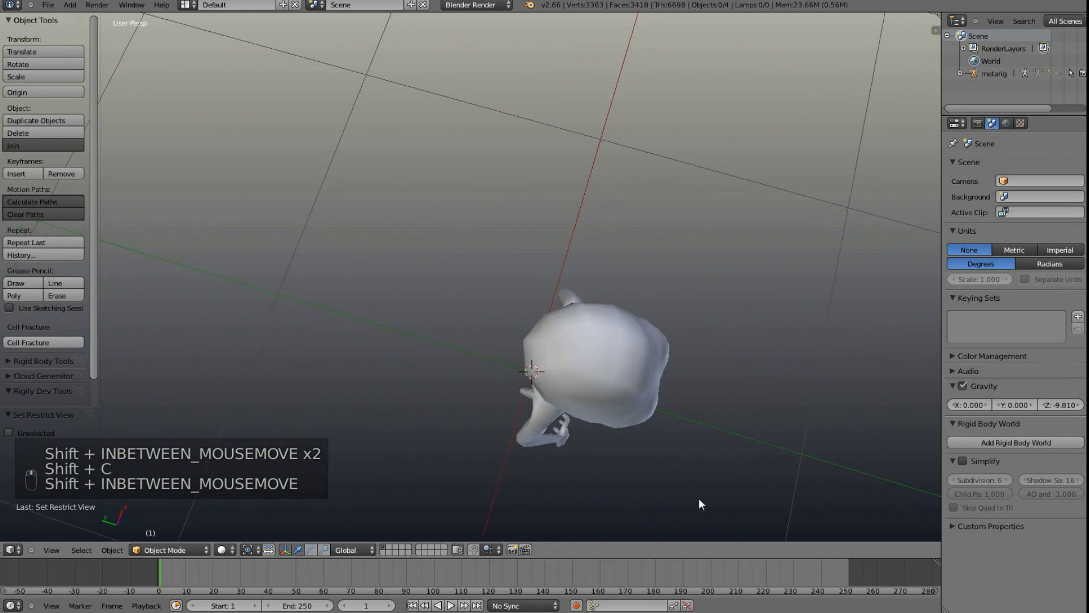
pyautogui.moveTo(700, 503); pyautogui.dragTo(495, 409, button='middle')
pyautogui.hotkey('shift', 'a')
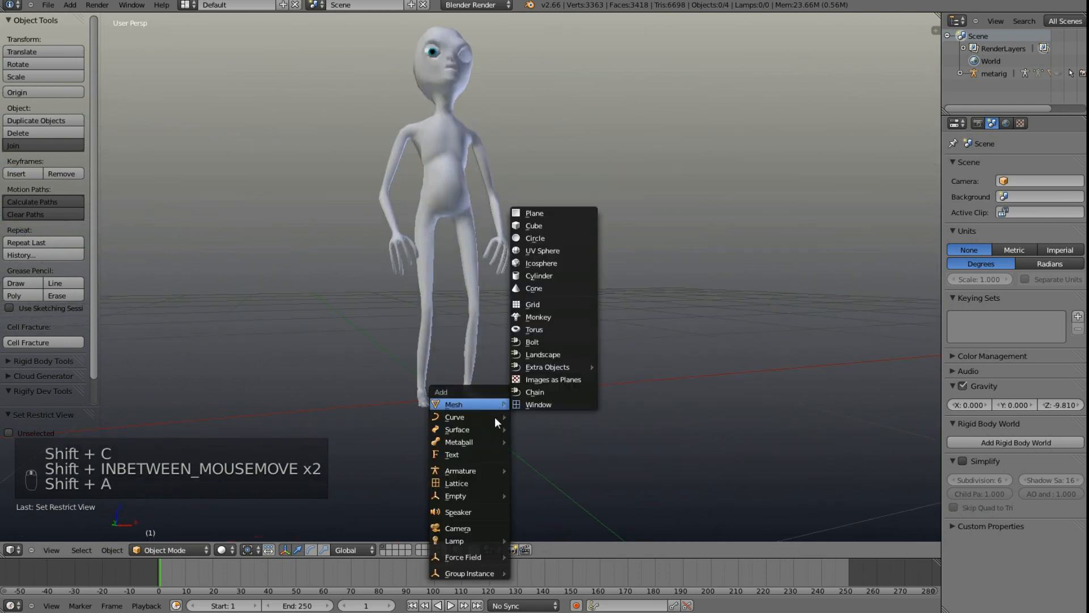
pyautogui.click(533, 470)
# Step: Extrude a zigzag chain of six connected bones from the tip of the new armature's bone in Edit Mode
pyautogui.press('Tab')
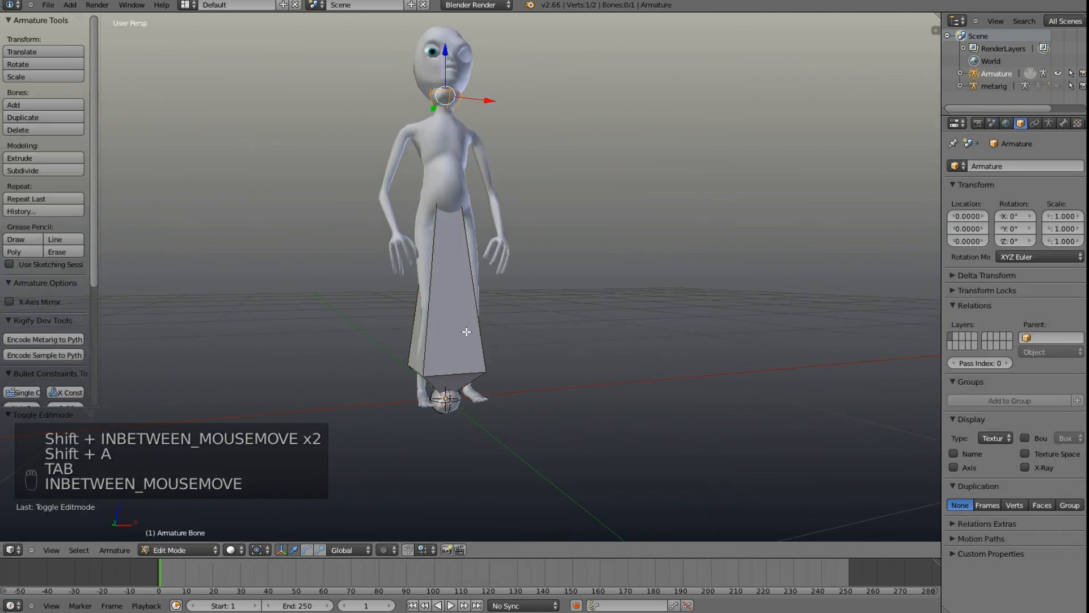
pyautogui.keyDown('shift'); pyautogui.moveTo(471, 118); pyautogui.dragTo(477, 234, button='middle'); pyautogui.keyUp('shift')
pyautogui.press('e')
pyautogui.click(633, 181)
pyautogui.press('e')
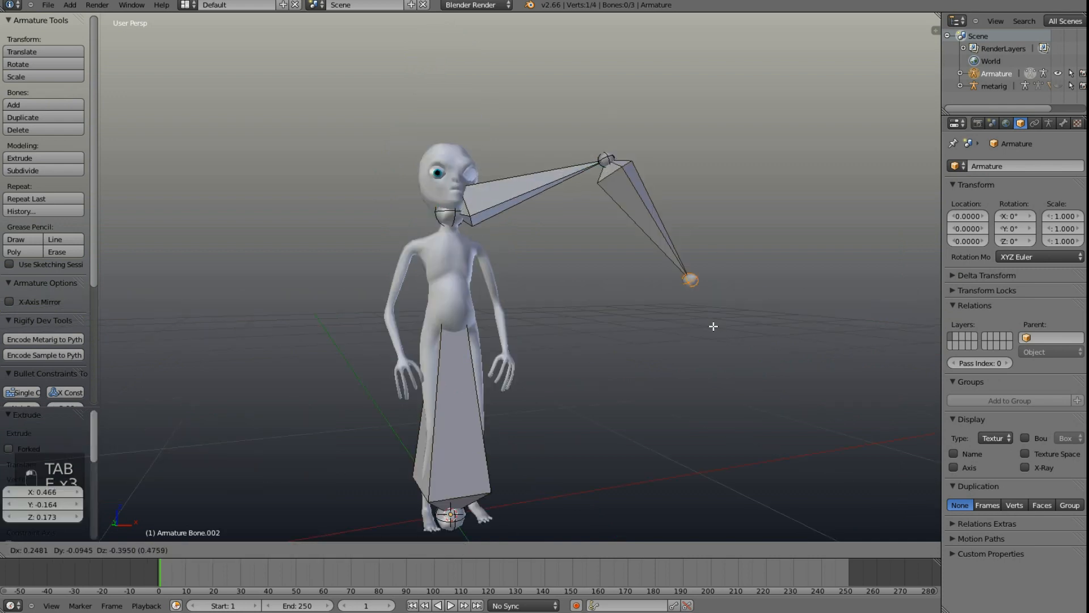
pyautogui.click(714, 331)
pyautogui.press('e')
pyautogui.click(877, 287)
pyautogui.press('e')
pyautogui.click(722, 128)
pyautogui.press('e')
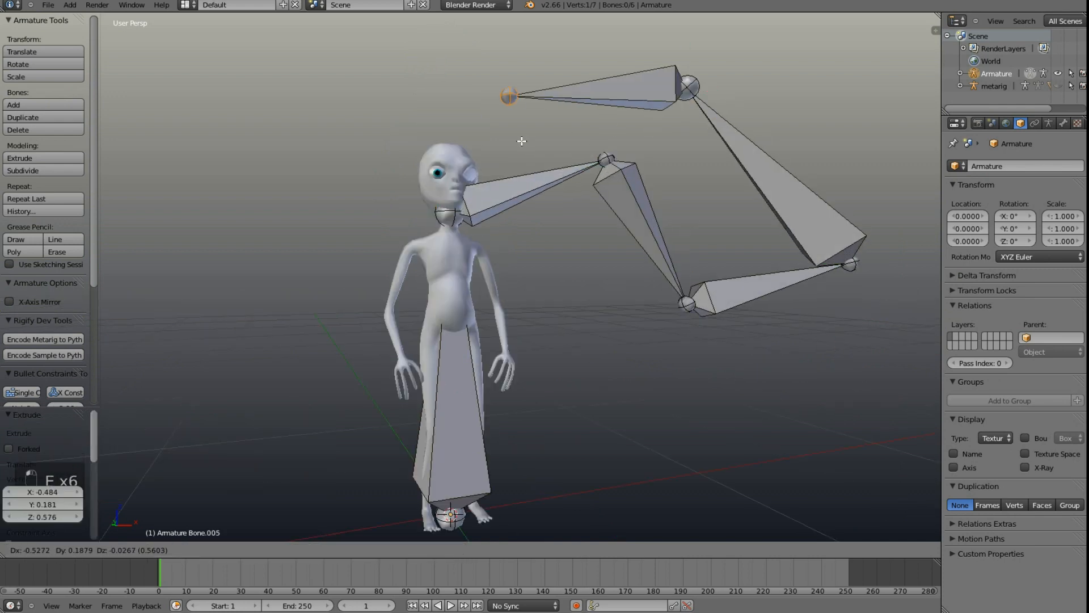
pyautogui.click(523, 139)
pyautogui.press('e')
pyautogui.click(443, 272)
# Step: Delete the example armature in Object Mode and unhide the metarig
pyautogui.moveTo(444, 271); pyautogui.dragTo(563, 312, button='middle')
pyautogui.press('Tab')
pyautogui.press('z')
pyautogui.press('z')
pyautogui.press('x')
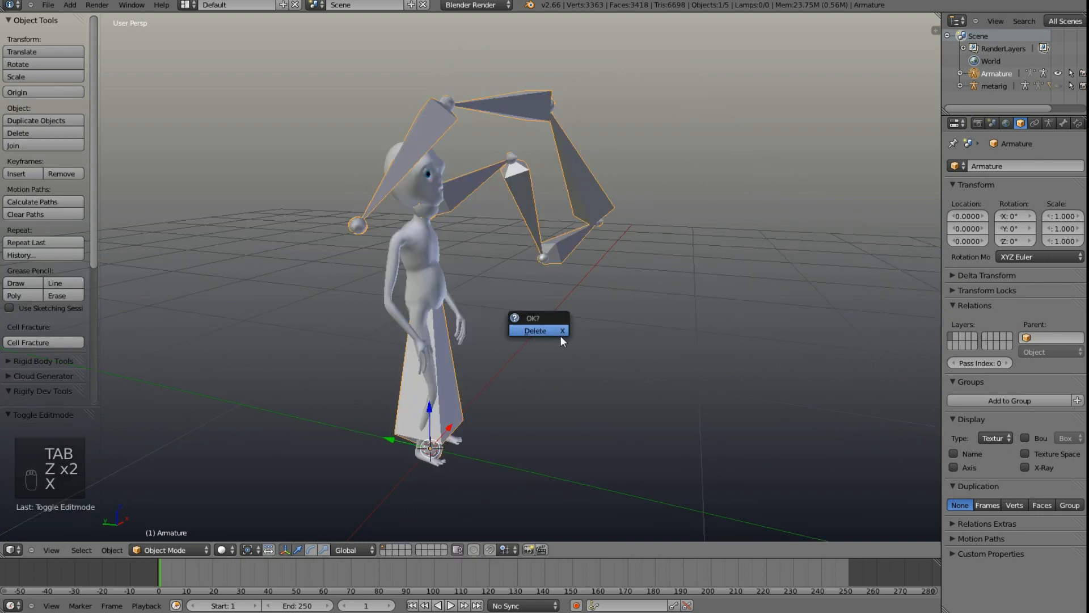
pyautogui.click(560, 335)
pyautogui.hotkey('alt', 'h')
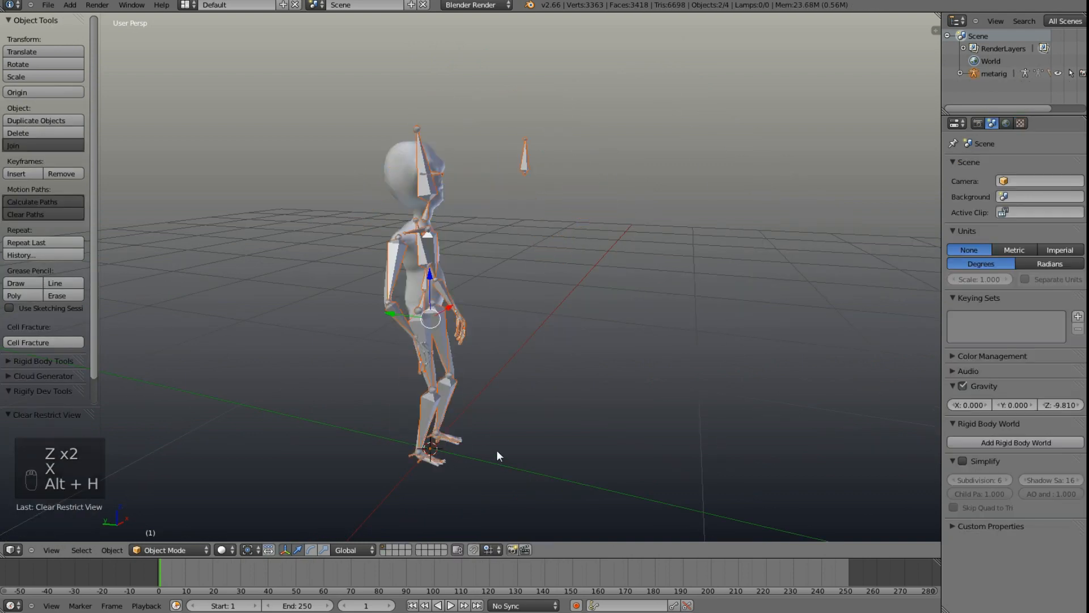
# Step: Extrude a chain of four bones from the tip of the metarig's right shoulder bone along the arm in Edit Mode
pyautogui.rightClick(443, 229)
pyautogui.moveTo(443, 230); pyautogui.dragTo(432, 312, button='middle')
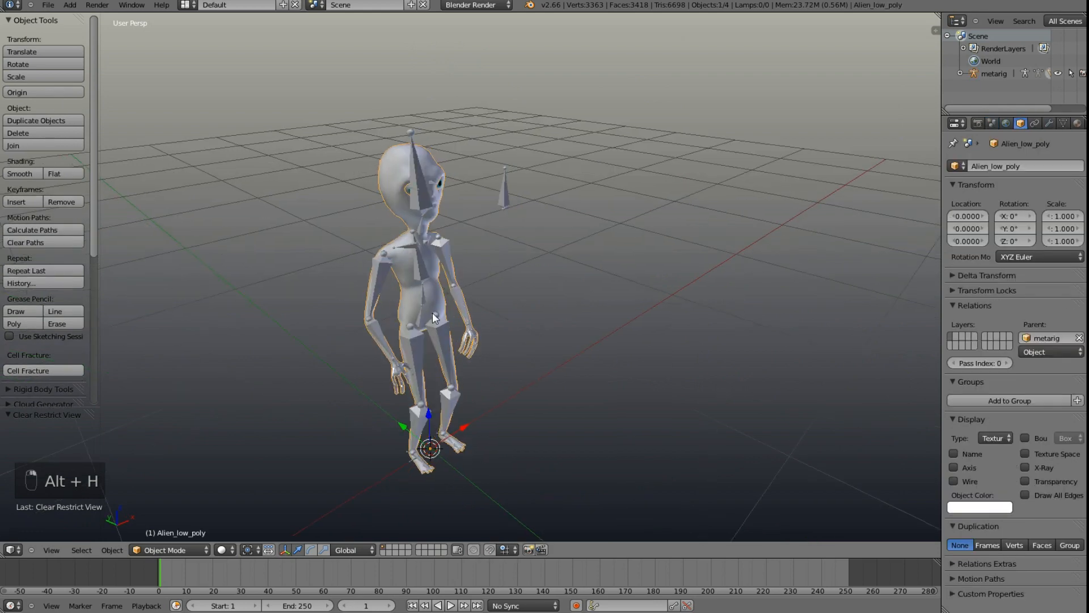
pyautogui.scroll(2, 436, 339)
pyautogui.press('Tab')
pyautogui.rightClick(356, 231)
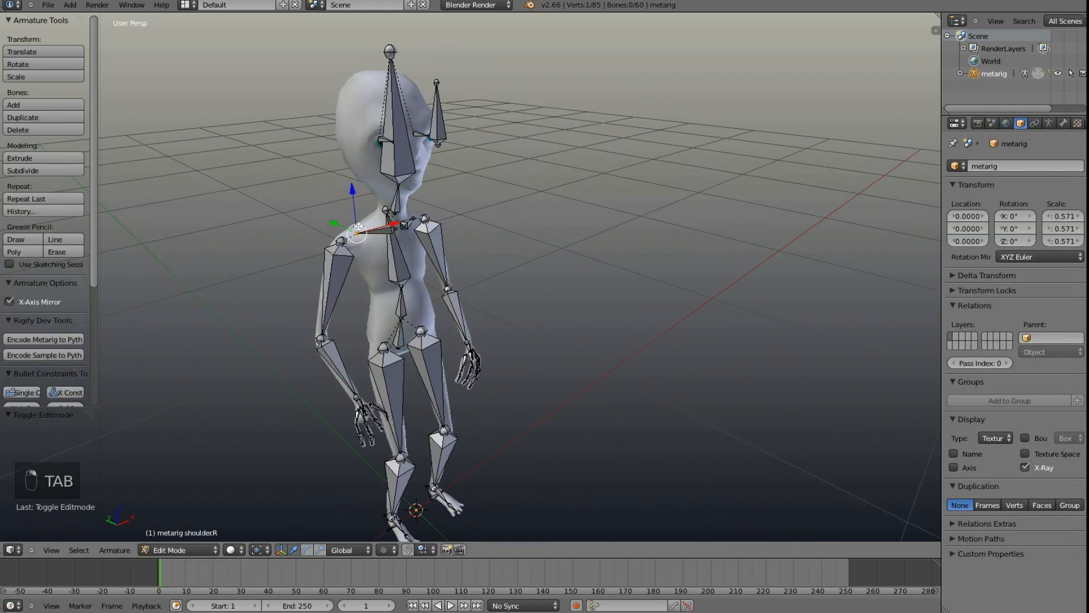
pyautogui.press('e')
pyautogui.click(320, 323)
pyautogui.press('e')
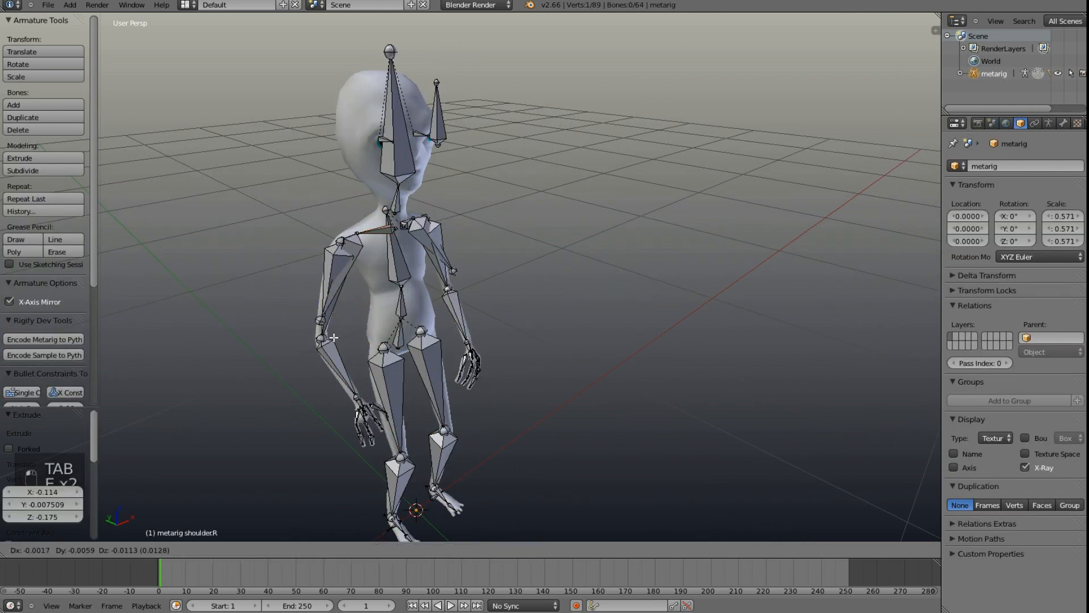
pyautogui.click(373, 375)
pyautogui.press('e')
pyautogui.click(370, 381)
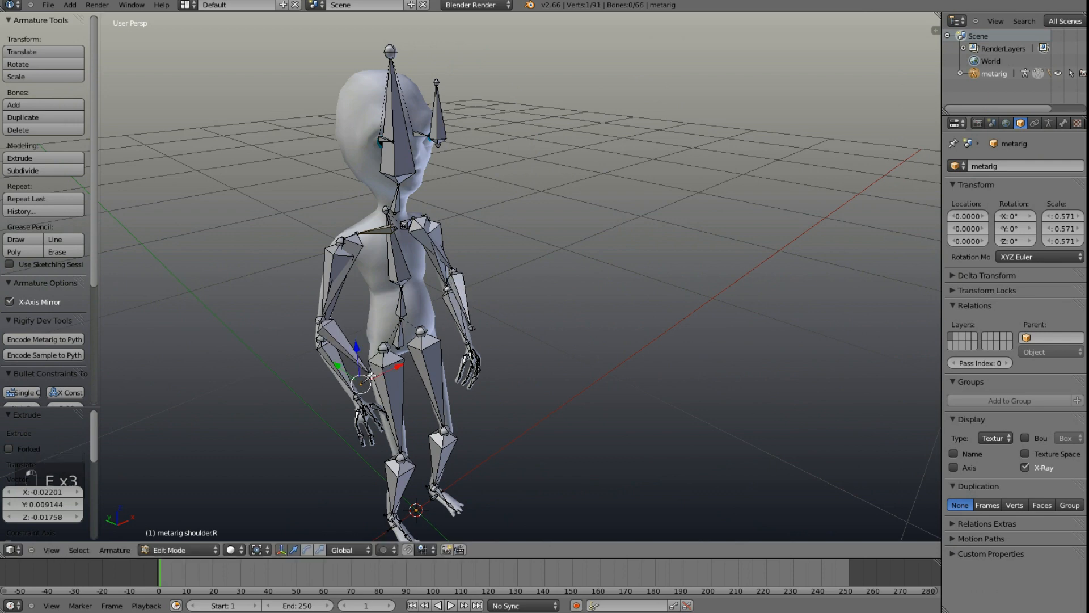
pyautogui.press('e')
pyautogui.click(403, 382)
# Step: Undo the bones extruded from the metarig's right shoulder and return to Object Mode
pyautogui.hotkey('ctrl', 'z')
pyautogui.hotkey('ctrl', 'z')
pyautogui.hotkey('ctrl', 'z')
pyautogui.hotkey('ctrl', 'z')
pyautogui.hotkey('ctrl', 'z')
pyautogui.hotkey('ctrl', 'z')
pyautogui.hotkey('ctrl', 'z')
pyautogui.hotkey('ctrl', 'z')
pyautogui.hotkey('ctrl', 'z')
pyautogui.hotkey('ctrl', 'z')
pyautogui.hotkey('ctrl', 'z')
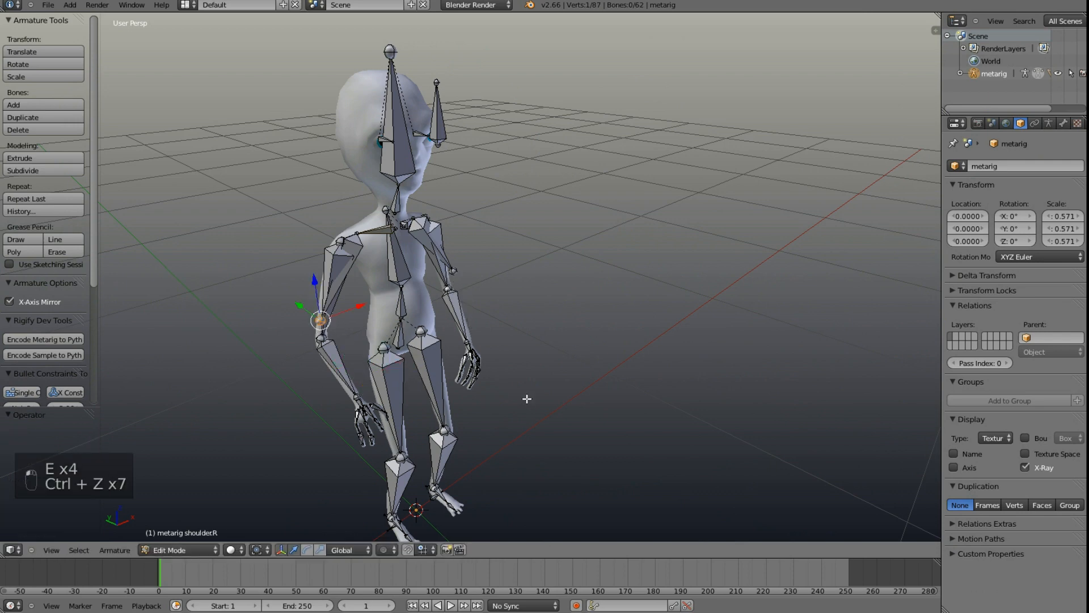
pyautogui.press('Tab')
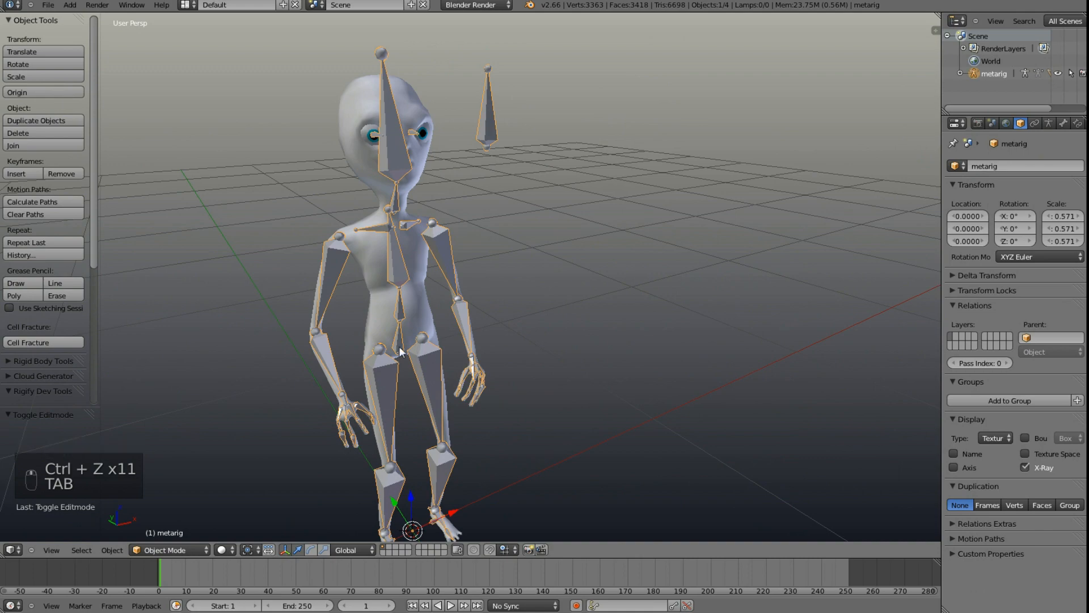
pyautogui.moveTo(415, 343); pyautogui.dragTo(358, 321, button='middle')
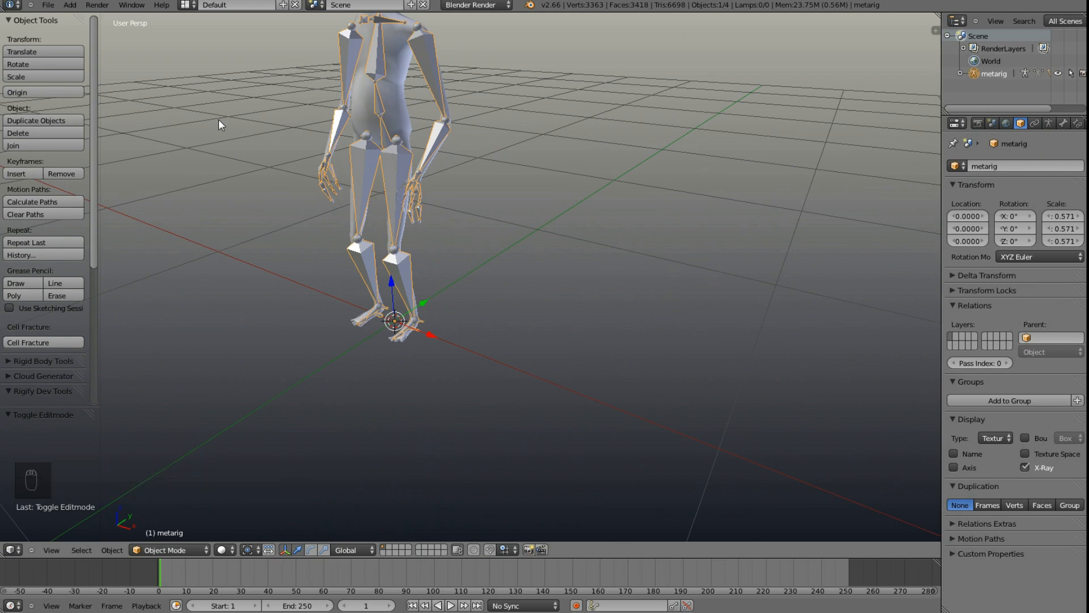
pyautogui.scroll(2, 213, 83)
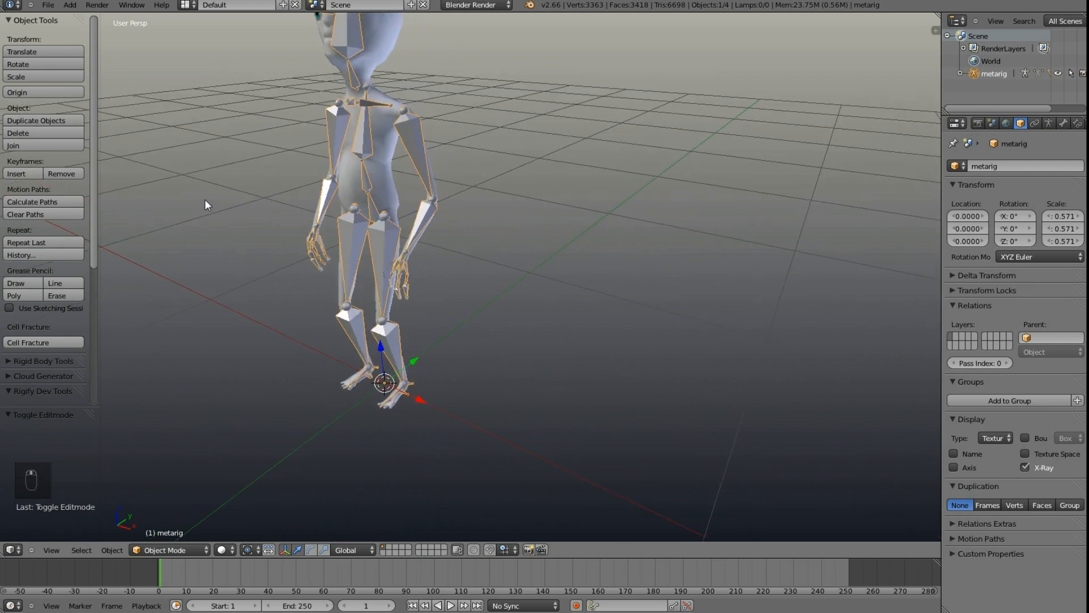
pyautogui.moveTo(205, 199); pyautogui.dragTo(209, 193, button='middle')
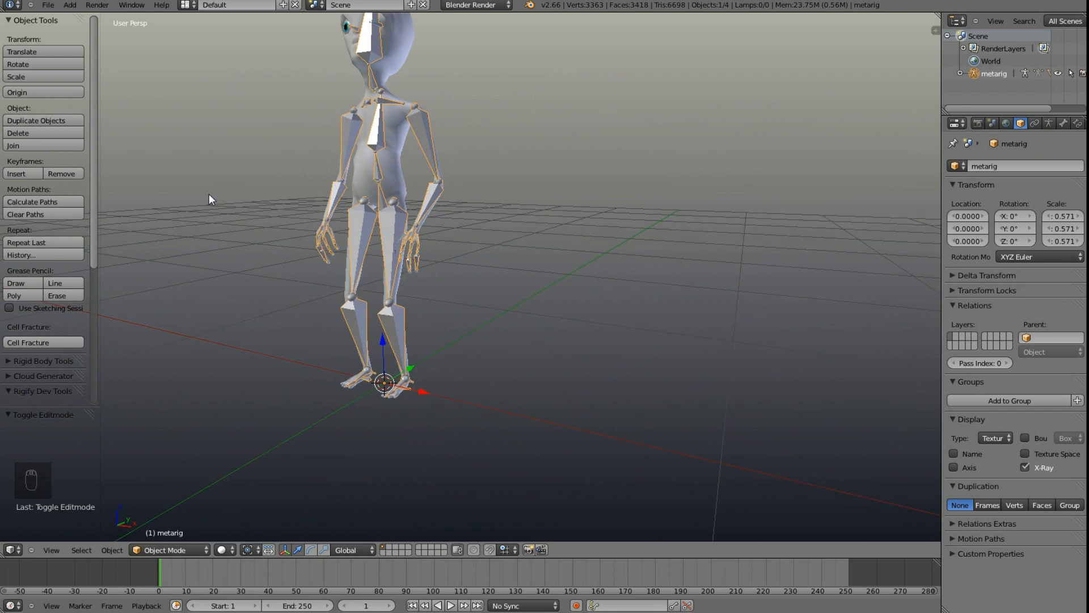